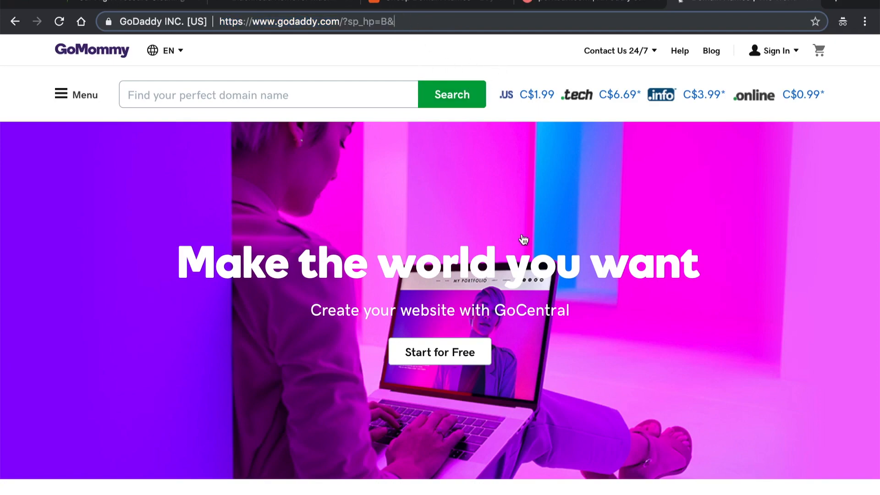
pyautogui.scroll(-4, 546, 243)
pyautogui.scroll(4, 546, 243)
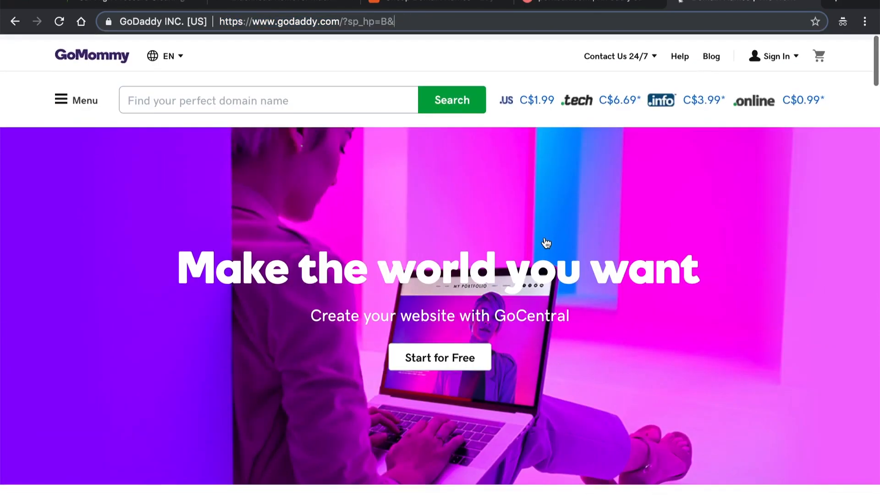
pyautogui.scroll(-1, 275, 320)
pyautogui.scroll(1, 275, 320)
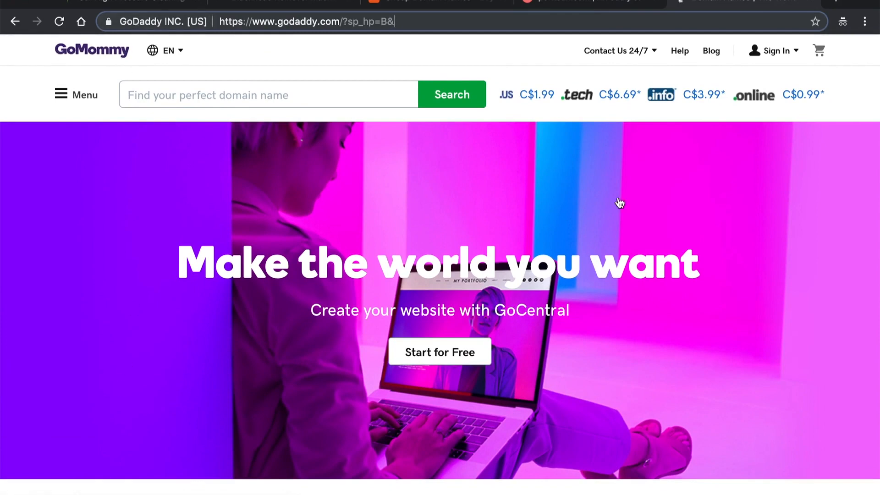
# Step: Switch to Namecheap, search for the domain name "meganovelty", and review the offered extensions and their prices
pyautogui.click(807, 1)
pyautogui.click(455, 2)
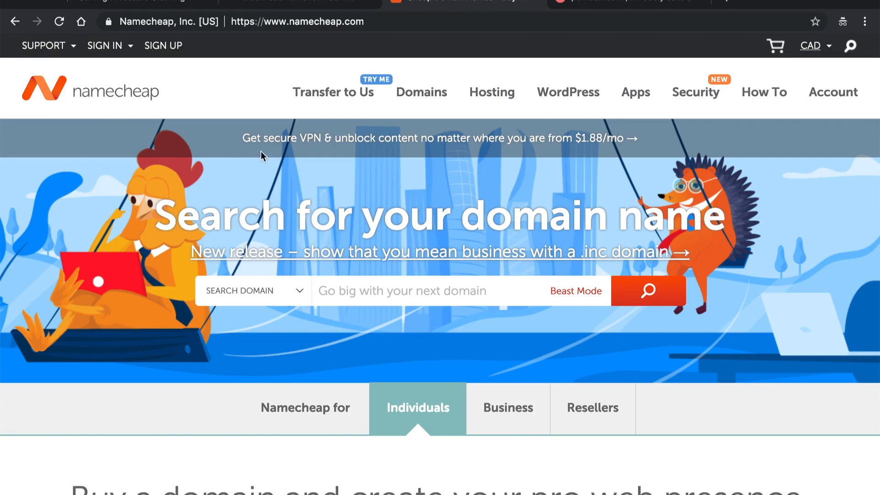
pyautogui.click(354, 287)
pyautogui.write('meganovelty')
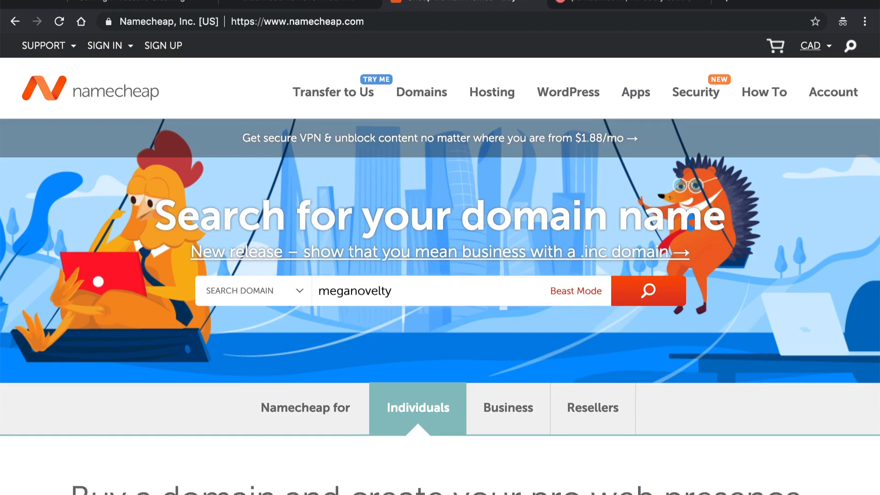
pyautogui.click(640, 292)
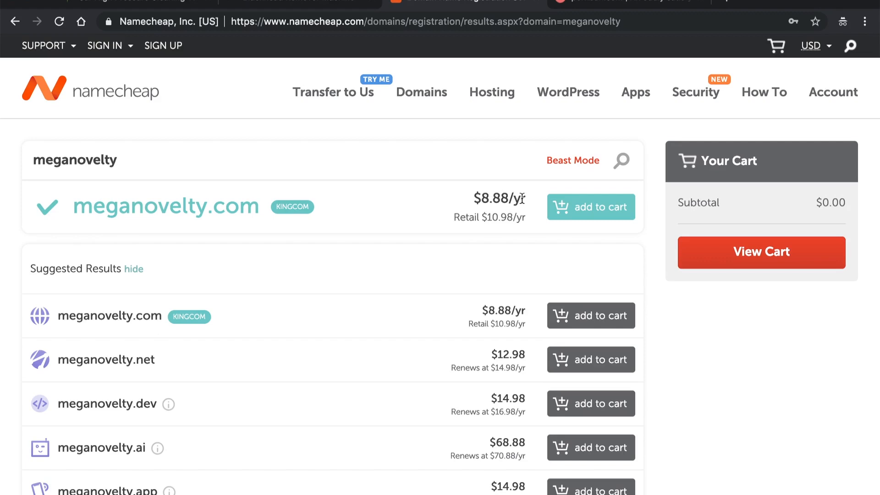
pyautogui.scroll(-1, 331, 315)
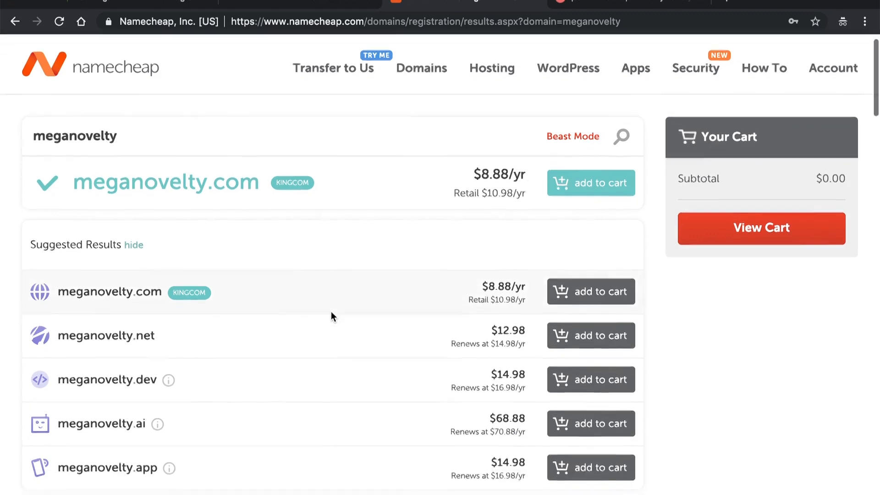
pyautogui.scroll(-3, 331, 315)
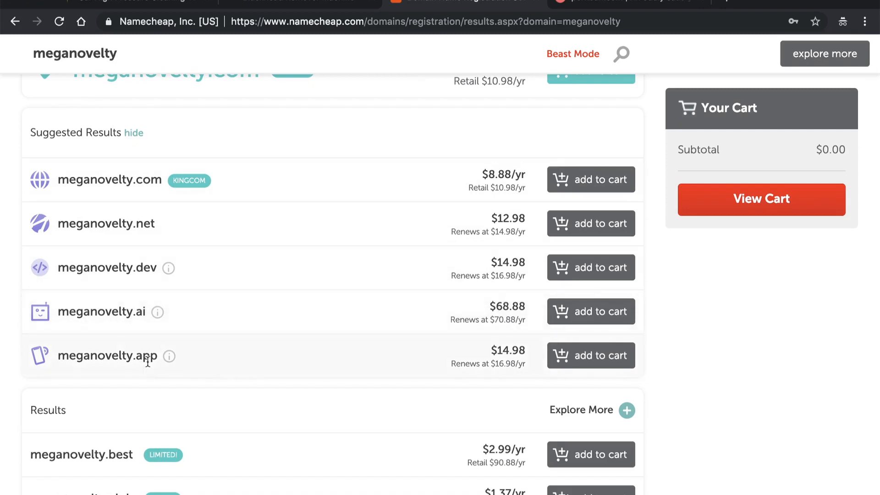
pyautogui.scroll(5, 243, 334)
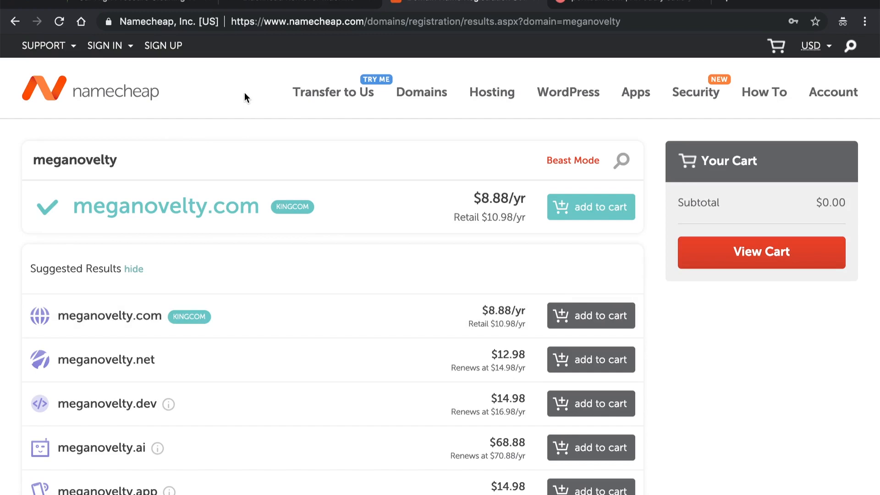
# Step: Switch to Porkbun and search for the domain name "meganovelty"
pyautogui.click(591, 5)
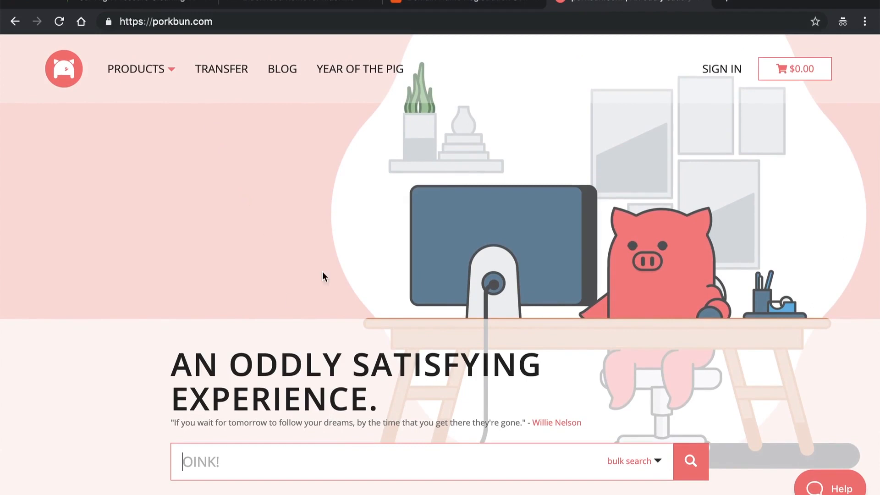
pyautogui.write('meganov')
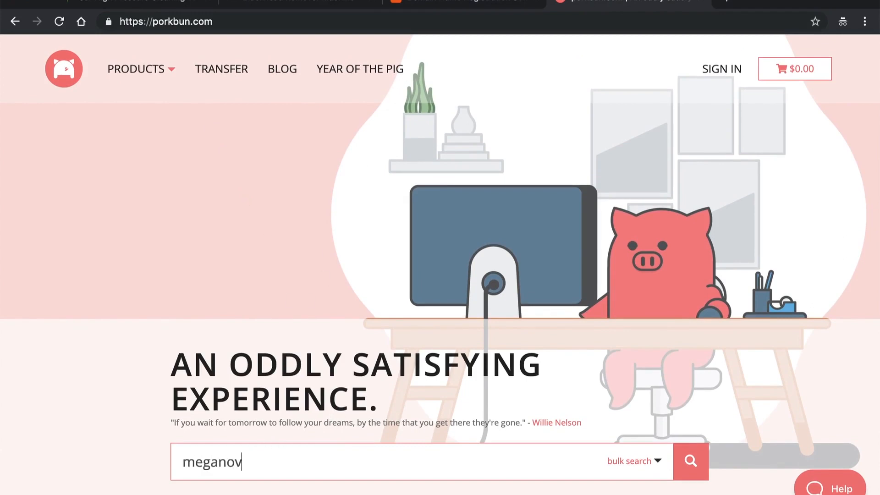
pyautogui.write('elty')
pyautogui.press('Return')
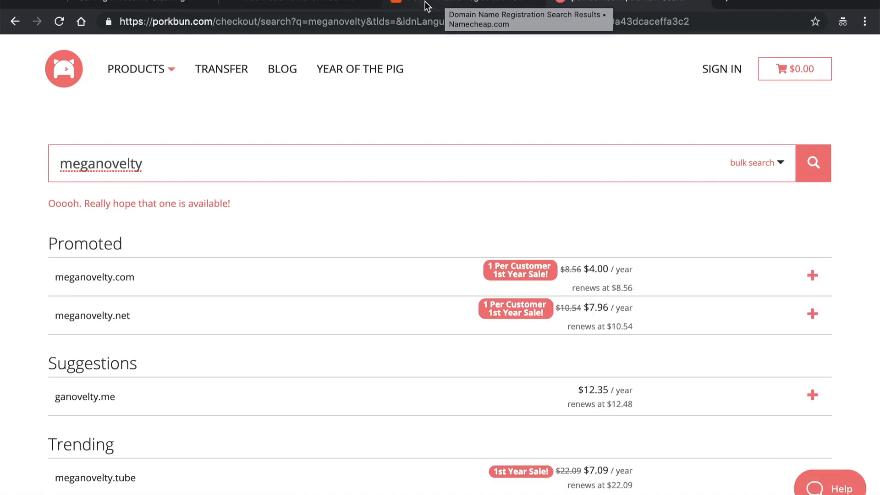
# Step: Compare the meganovelty.com prices in the Namecheap and Porkbun search results
pyautogui.click(428, 6)
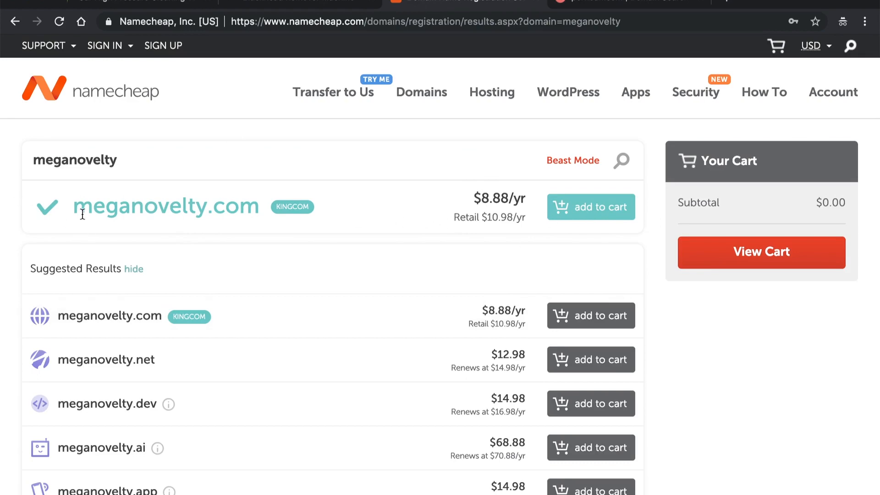
pyautogui.click(604, 4)
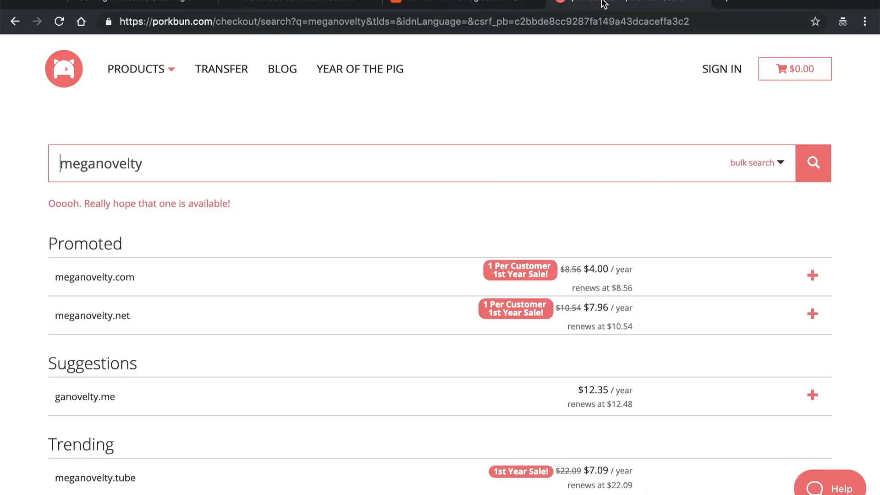
pyautogui.scroll(-2, 367, 277)
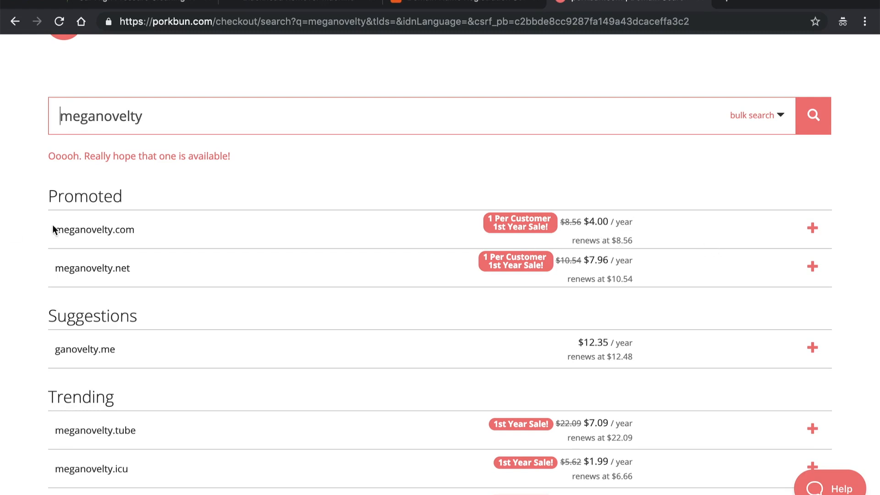
pyautogui.scroll(2, 179, 219)
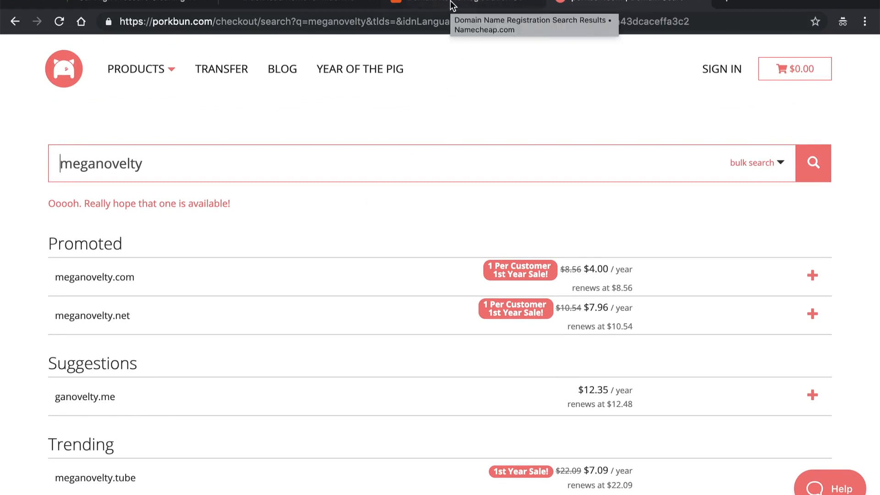
# Step: Add meganovelty.com to the cart on Porkbun, and add the same domain to the cart on Namecheap
pyautogui.click(813, 277)
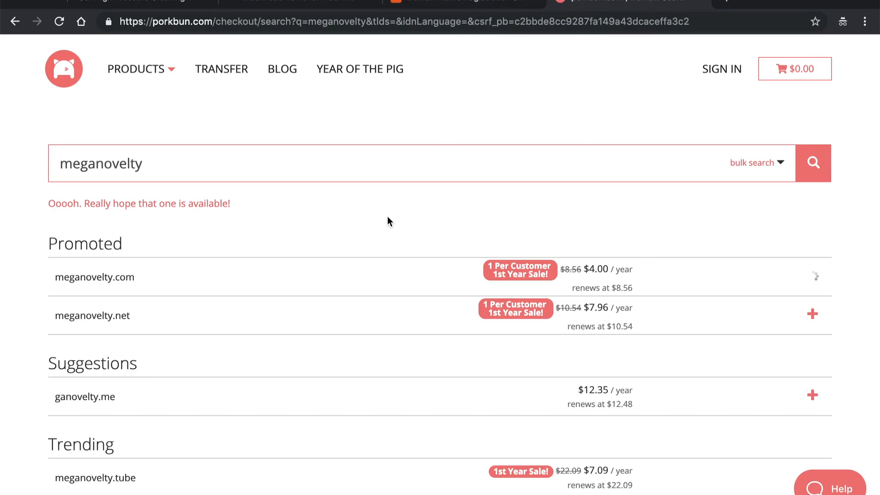
pyautogui.scroll(-2, 397, 218)
pyautogui.scroll(1, 396, 219)
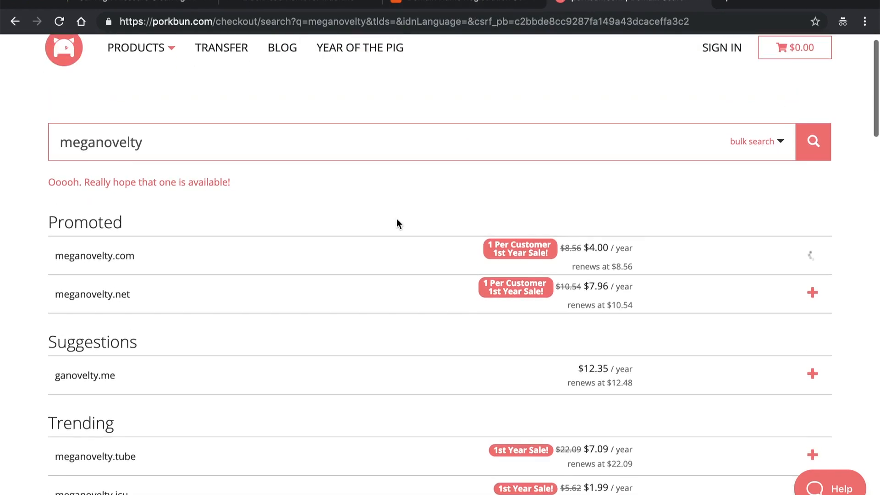
pyautogui.click(474, 6)
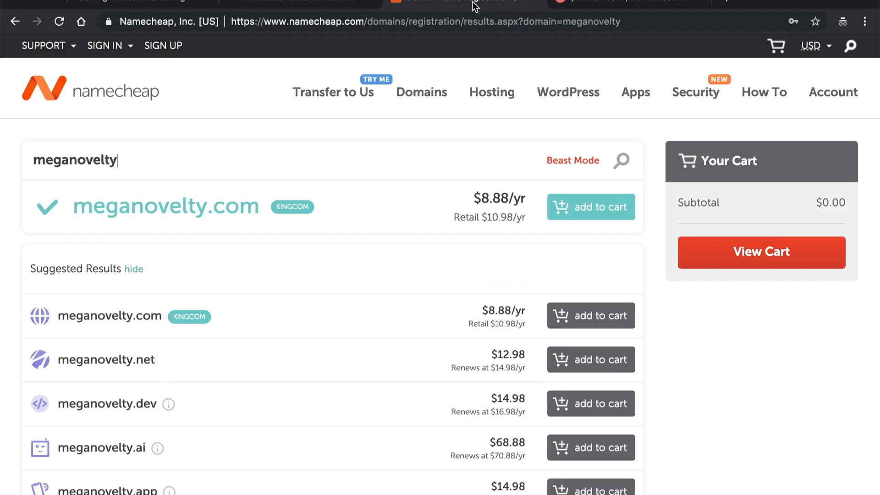
pyautogui.click(604, 207)
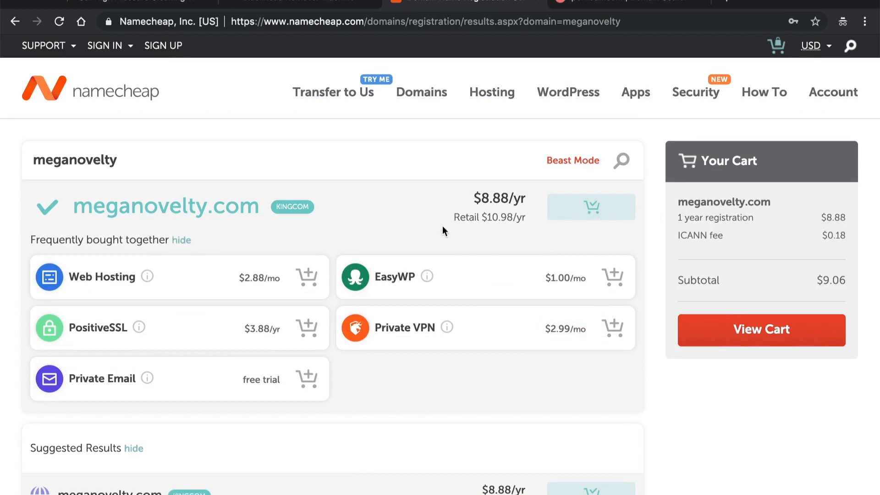
# Step: Return to Porkbun, proceed to checkout for meganovelty.com, and review the cart with its order summary
pyautogui.click(604, 4)
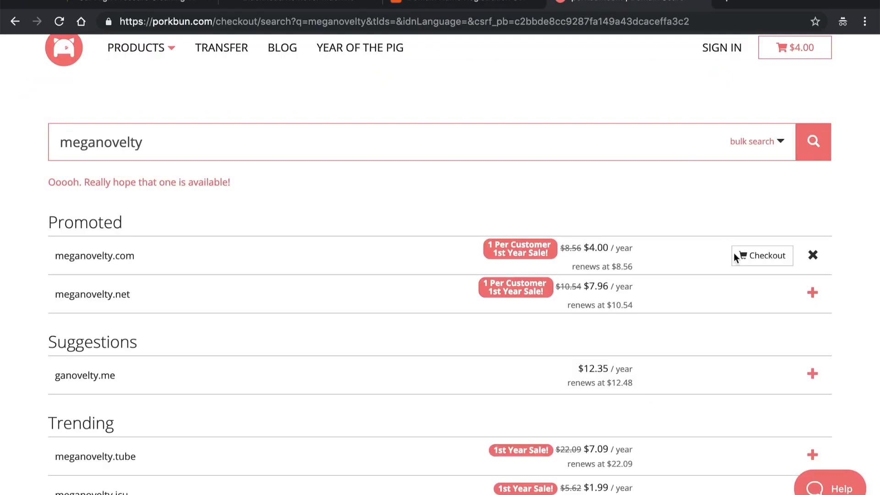
pyautogui.click(770, 260)
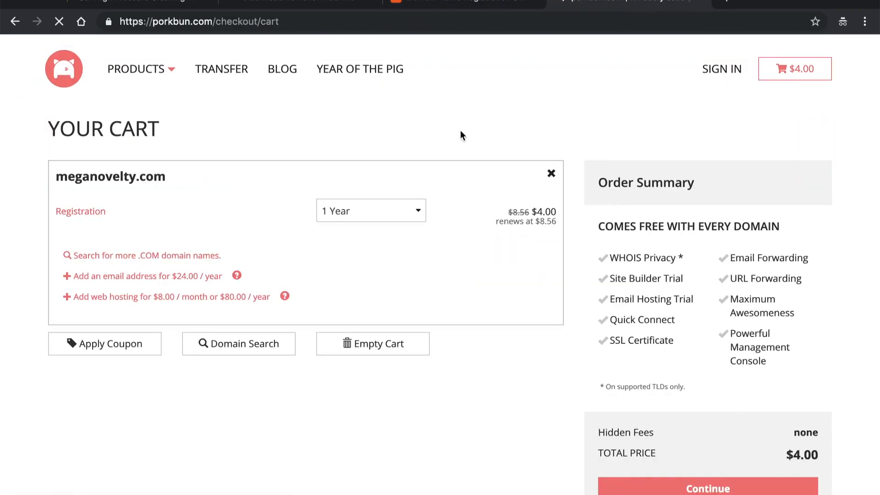
pyautogui.scroll(-2, 458, 130)
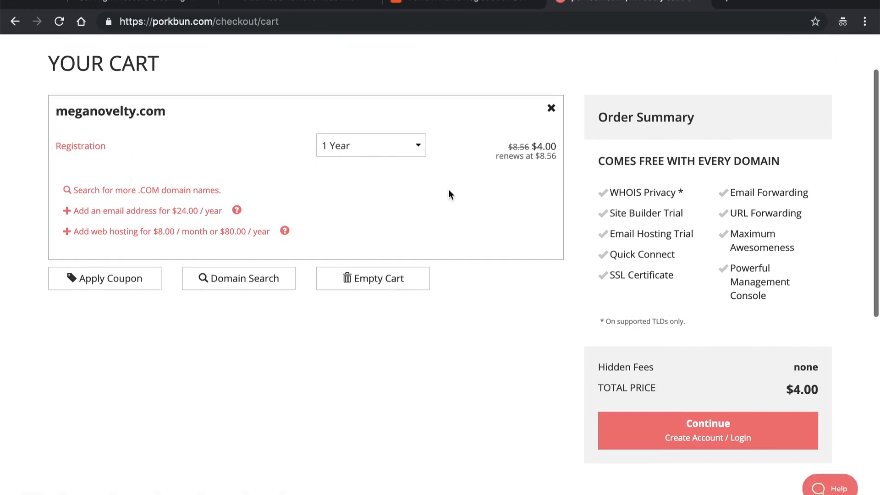
pyautogui.scroll(2, 449, 147)
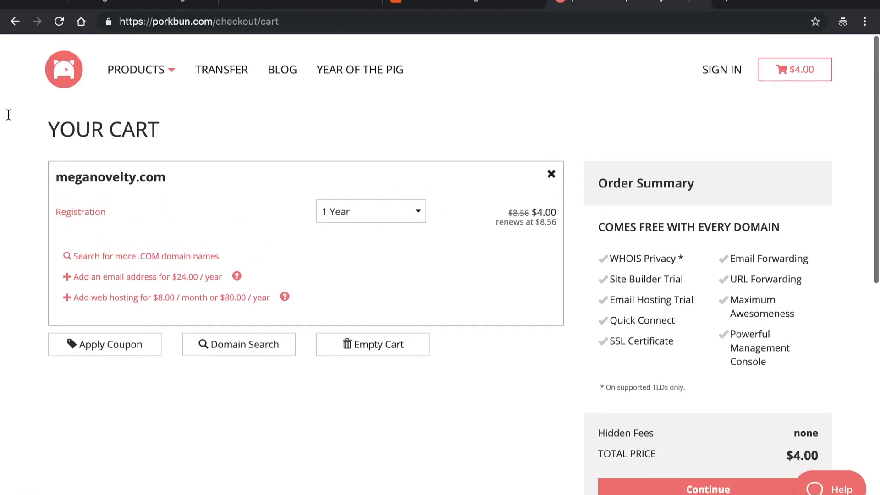
pyautogui.scroll(-2, 639, 268)
pyautogui.scroll(-1, 639, 268)
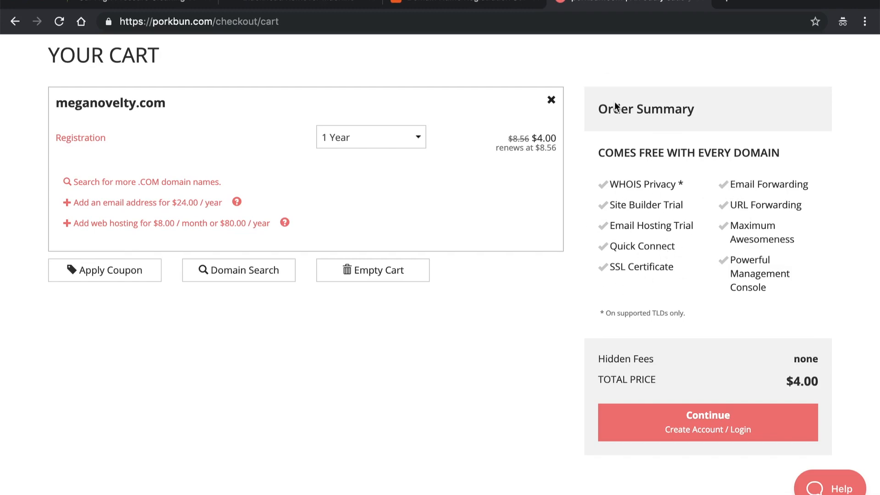
# Step: Switch to Namecheap and examine the add-ons frequently bought with meganovelty.com and the cart subtotal
pyautogui.click(479, 5)
pyautogui.scroll(-2, 398, 166)
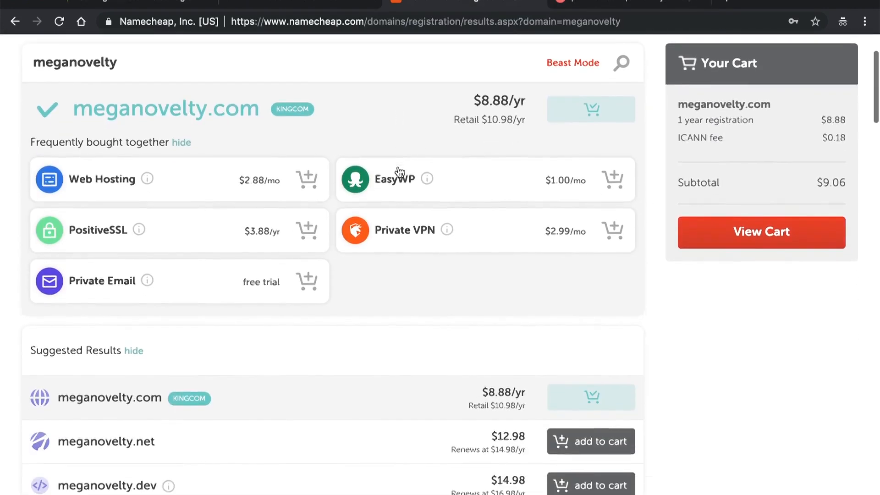
pyautogui.scroll(1, 358, 114)
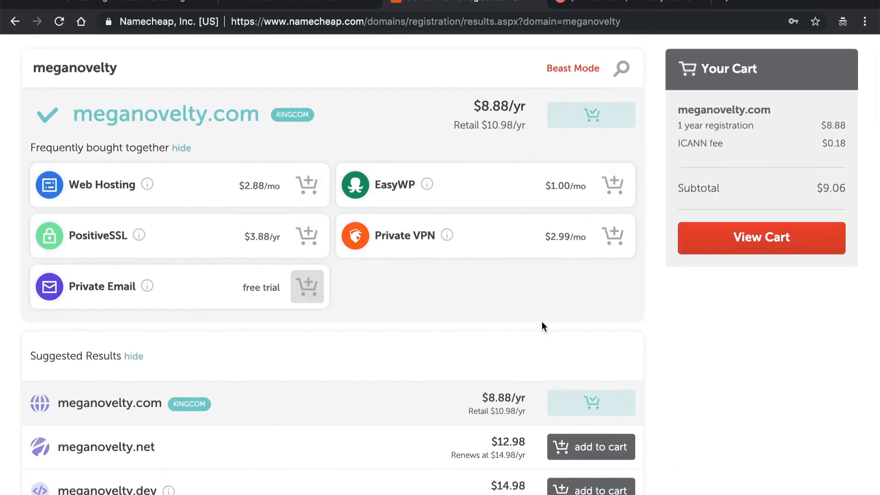
pyautogui.scroll(1, 737, 161)
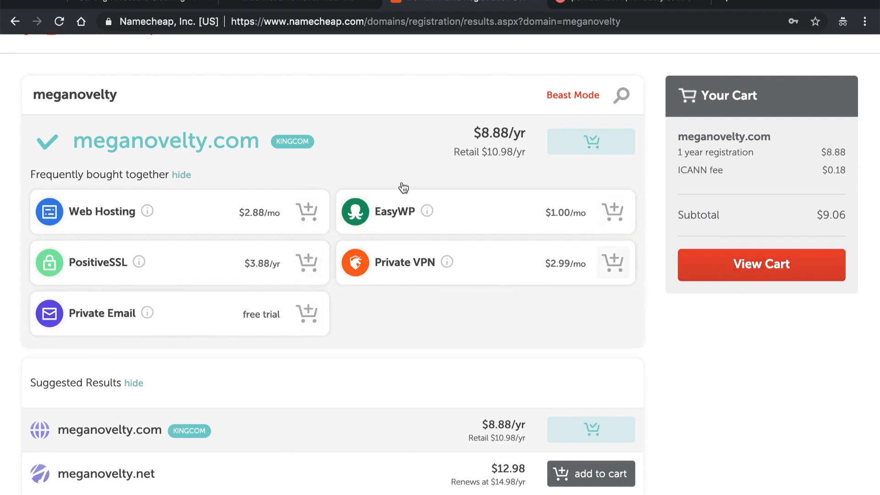
# Step: Return to the Porkbun cart and examine the features included free with the domain, especially the SSL certificate
pyautogui.click(588, 5)
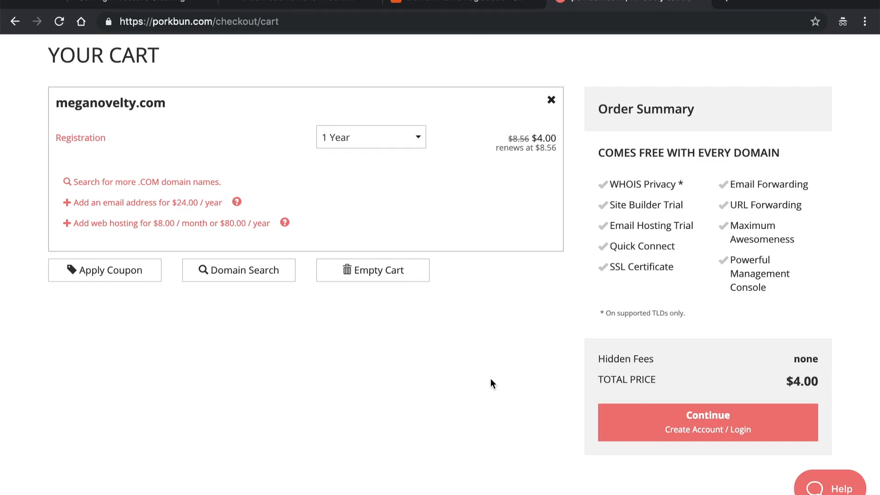
pyautogui.scroll(2, 195, 59)
pyautogui.scroll(-1, 271, 118)
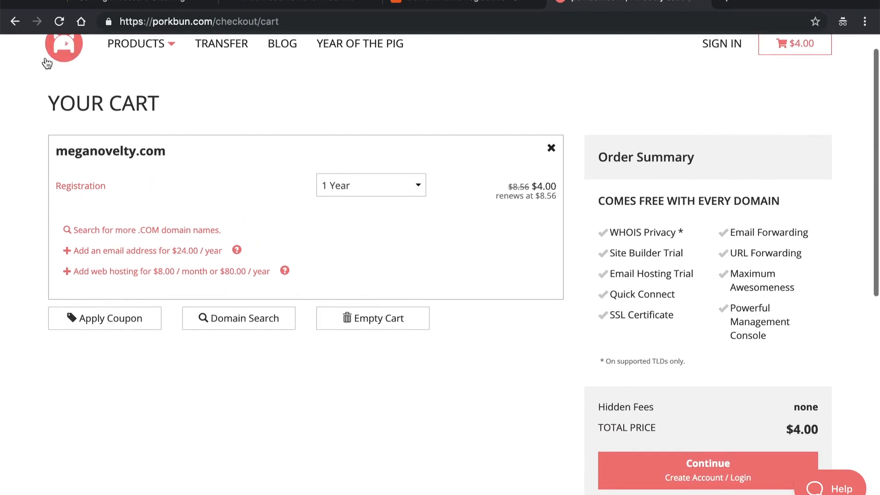
pyautogui.moveTo(607, 312); pyautogui.dragTo(669, 314)
pyautogui.click(669, 315)
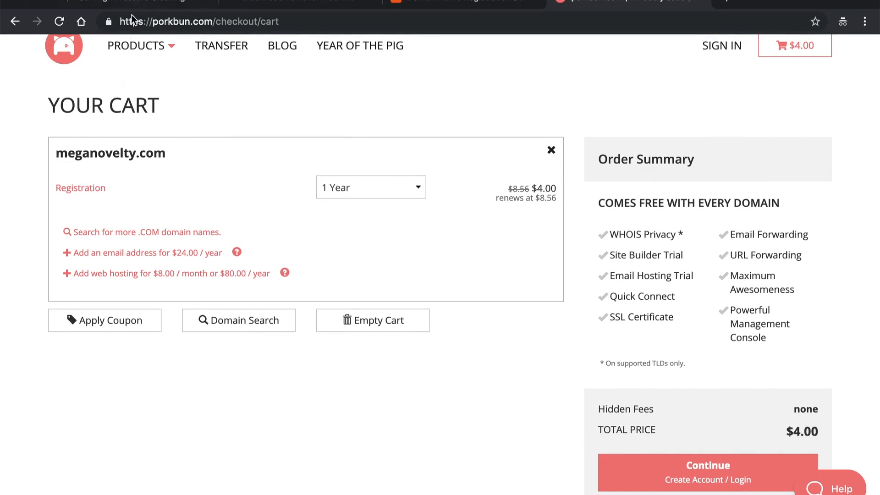
# Step: View Porkbun's connection security details as an SSL example, close them, and look over the cart's order summary
pyautogui.click(108, 23)
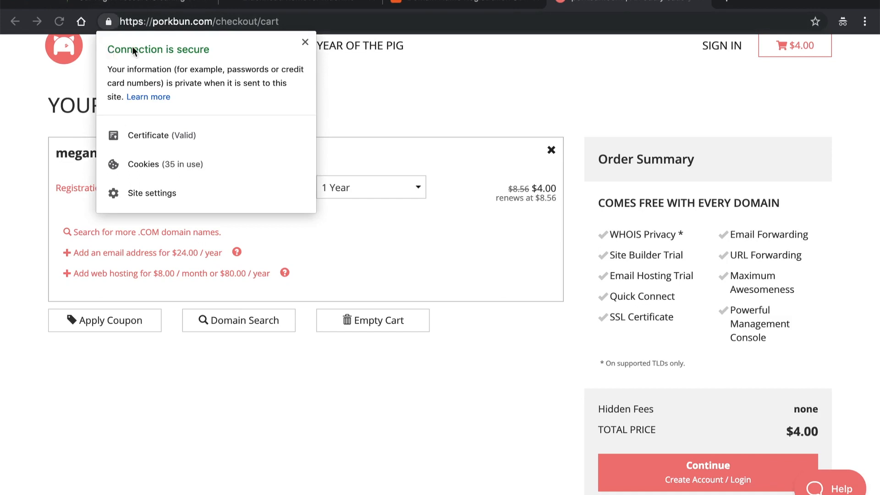
pyautogui.click(305, 41)
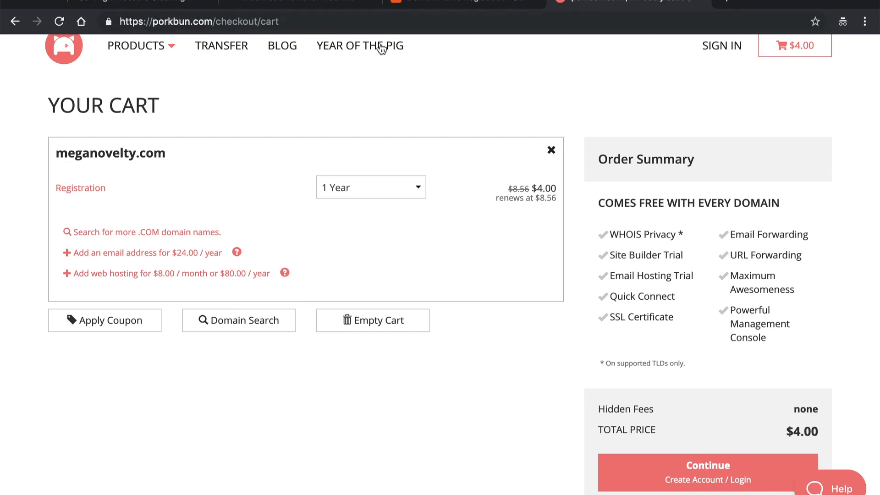
pyautogui.scroll(-1, 391, 84)
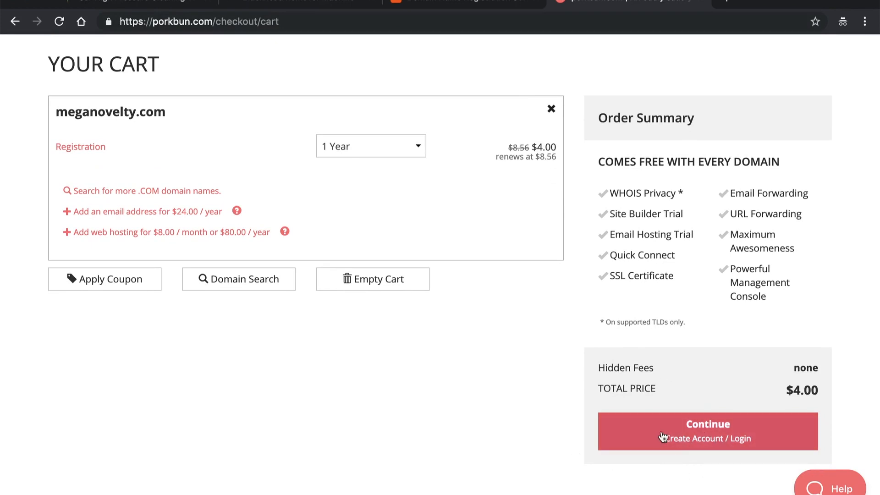
pyautogui.scroll(2, 664, 365)
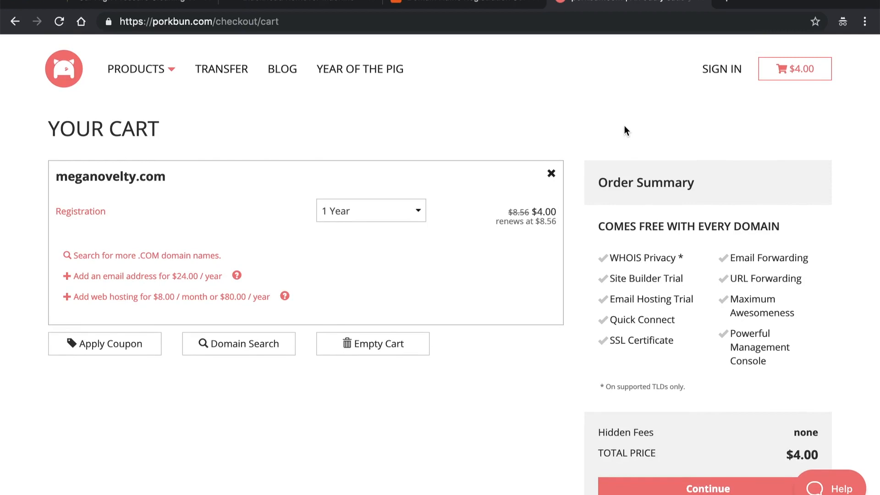
# Step: Switch to Namecheap and browse the alternative extensions and prices offered for the meganovelty name, returning to the page top and leaving the results
pyautogui.click(440, 4)
pyautogui.scroll(-3, 638, 377)
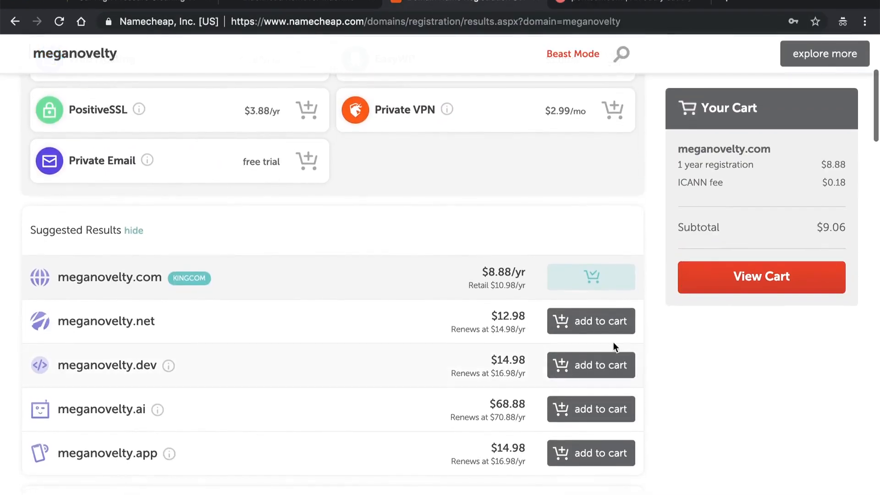
pyautogui.scroll(-6, 605, 320)
pyautogui.scroll(-5, 600, 299)
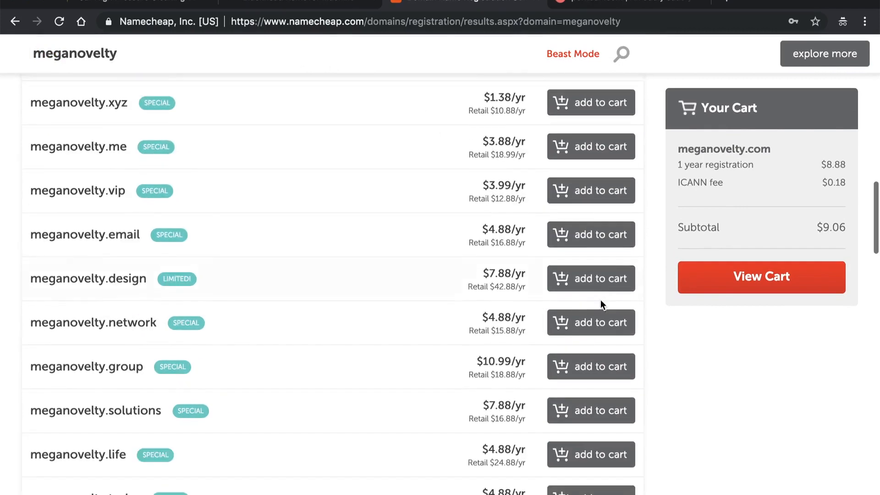
pyautogui.scroll(20, 600, 298)
pyautogui.click(590, 7)
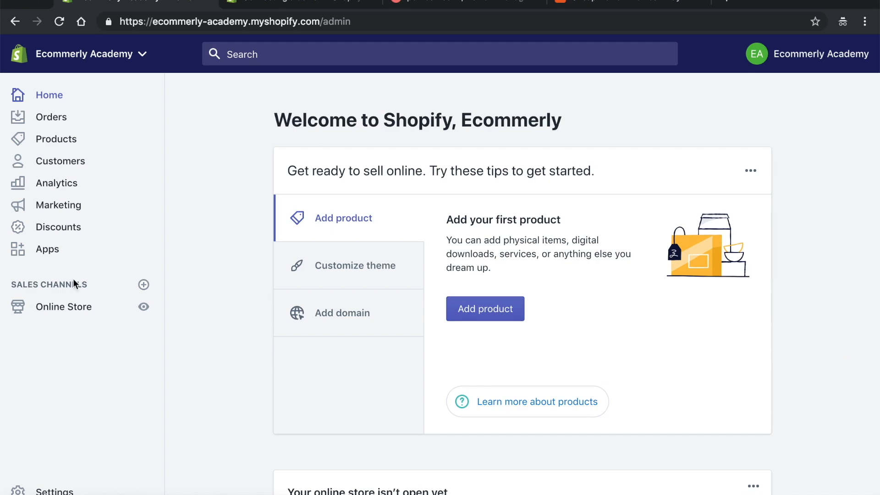
# Step: Open the domain settings of the Ecommerly Academy online store in the Shopify admin
pyautogui.moveTo(35, 309)
pyautogui.mouseDown()
pyautogui.moveTo(103, 309)
pyautogui.moveTo(32, 296)
pyautogui.moveTo(39, 300)
pyautogui.mouseUp()
pyautogui.click(68, 310)
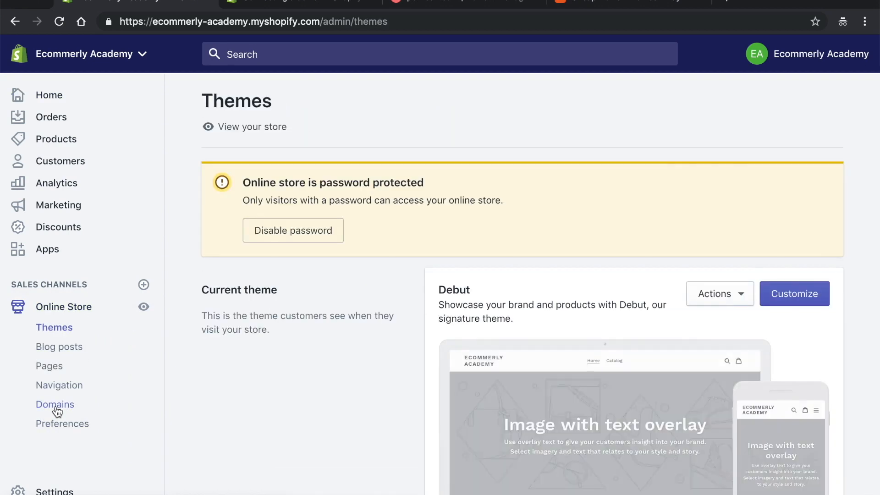
pyautogui.click(56, 409)
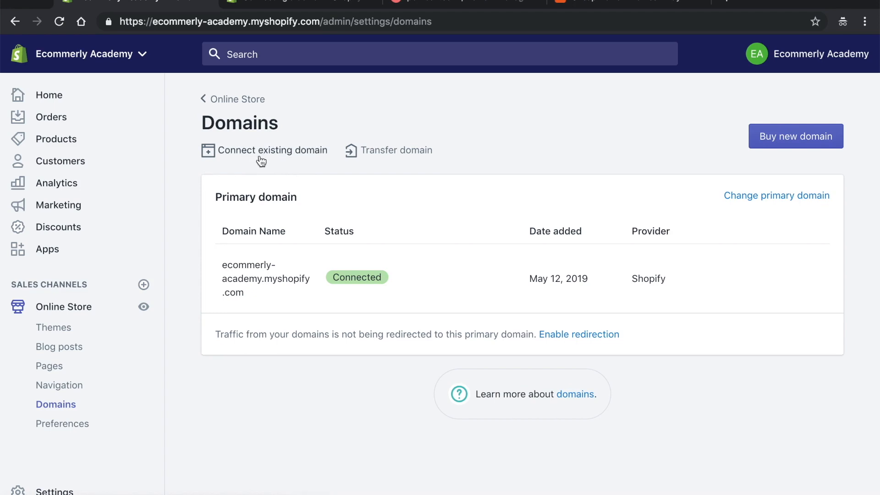
# Step: Start connecting an existing domain to the store, entering spag.io and continuing to the connection instructions
pyautogui.click(282, 154)
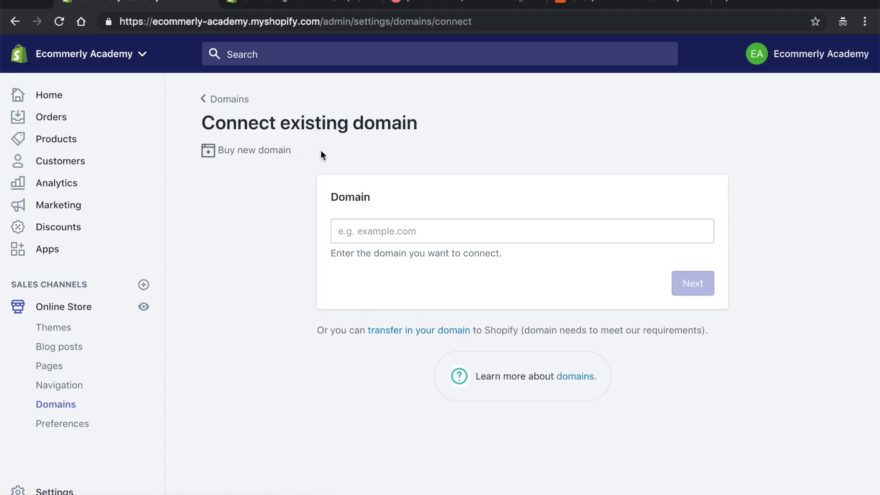
pyautogui.scroll(-1, 390, 147)
pyautogui.click(367, 215)
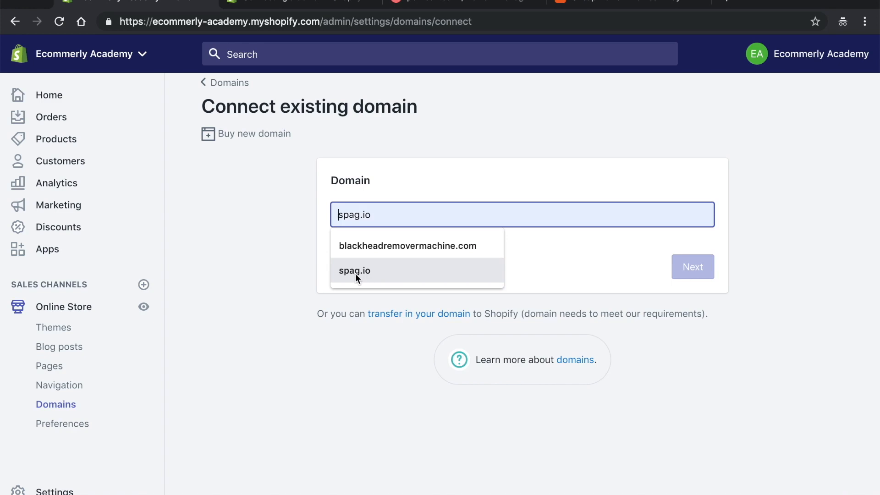
pyautogui.click(368, 274)
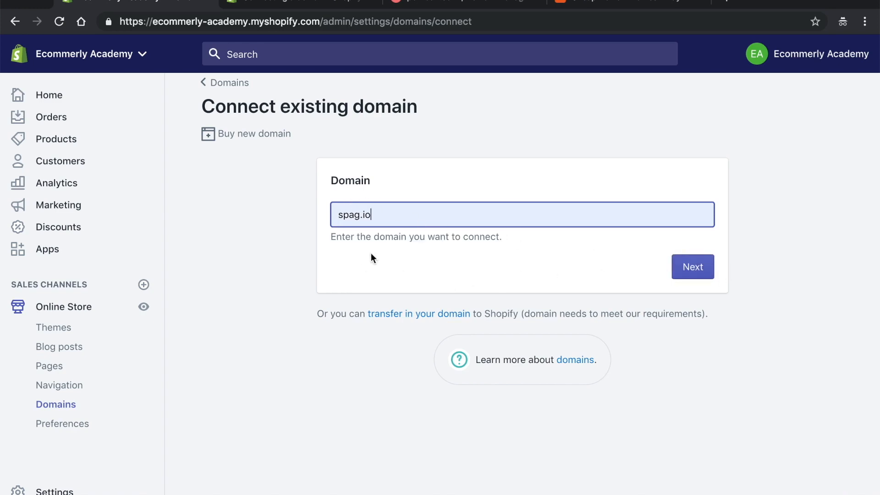
pyautogui.click(705, 275)
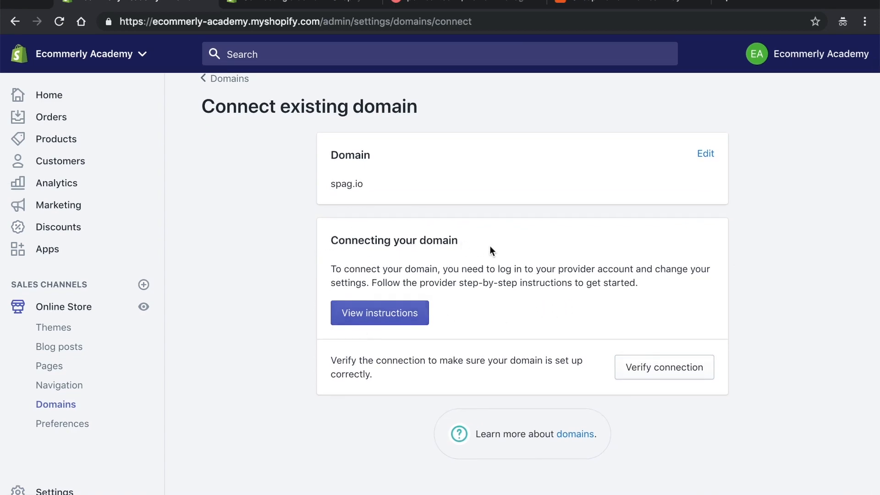
# Step: Switch to the Shopify help page and read the DNS requirements and steps for connecting an existing third-party domain
pyautogui.click(271, 3)
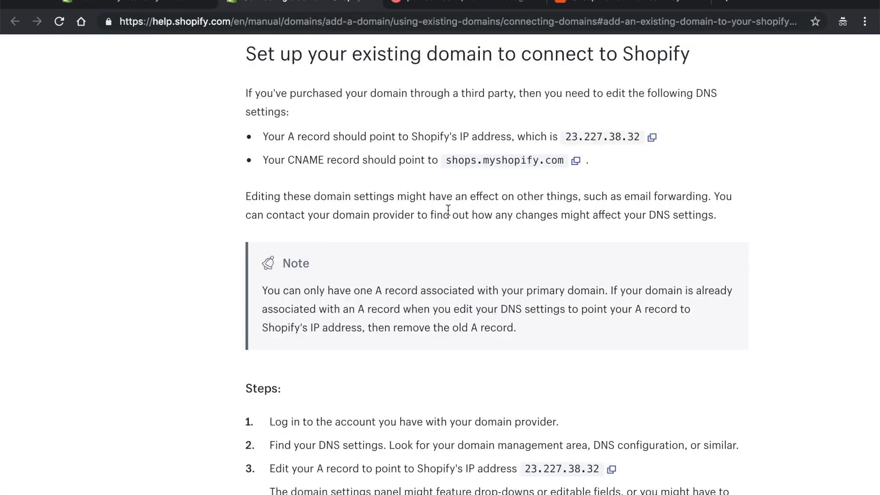
pyautogui.scroll(1, 448, 208)
pyautogui.scroll(-1, 449, 208)
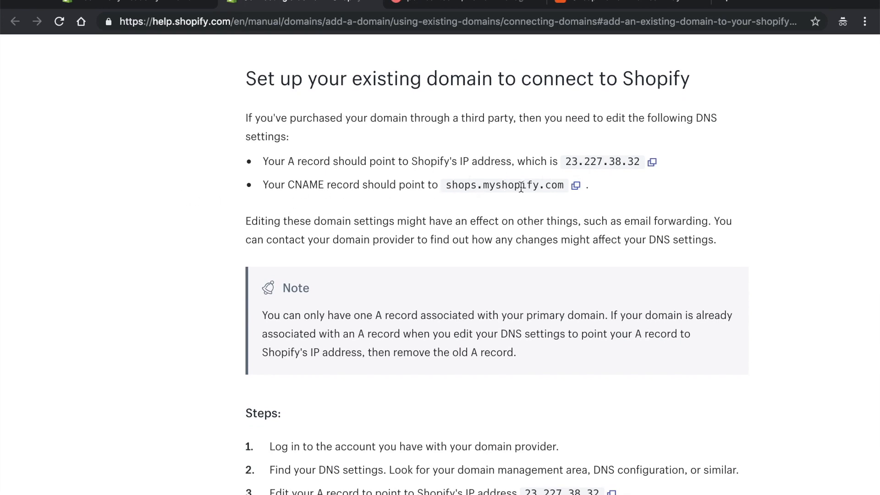
pyautogui.scroll(-5, 497, 201)
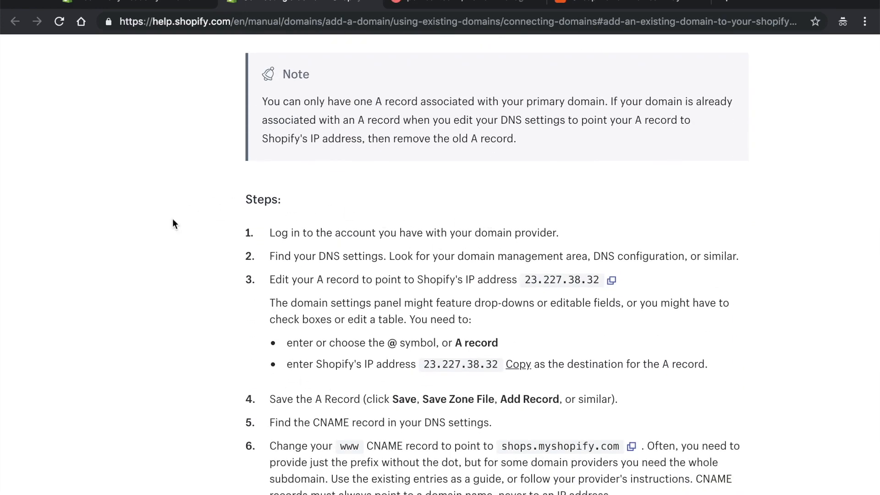
pyautogui.scroll(-1, 411, 287)
pyautogui.scroll(-4, 411, 287)
pyautogui.scroll(7, 411, 286)
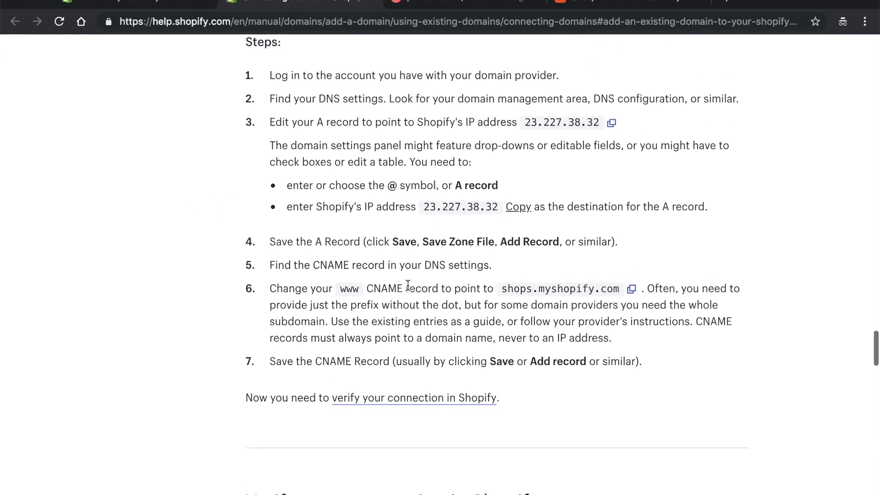
# Step: Go back to the start of the existing-domain setup section and review the required A record and CNAME values
pyautogui.scroll(5, 406, 283)
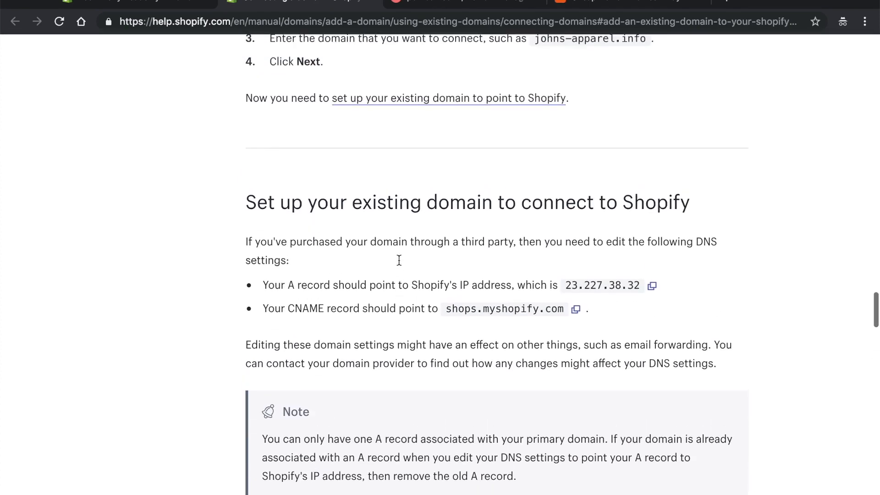
pyautogui.scroll(3, 393, 251)
pyautogui.scroll(-5, 393, 251)
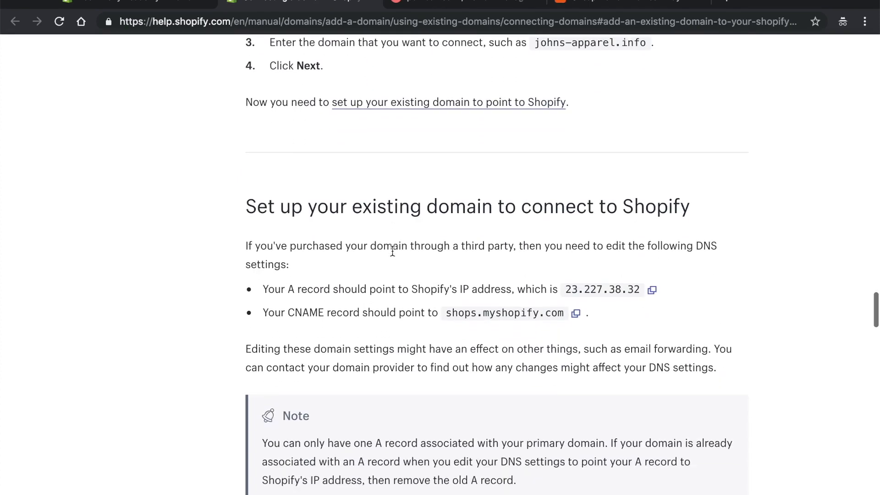
pyautogui.scroll(-1, 392, 255)
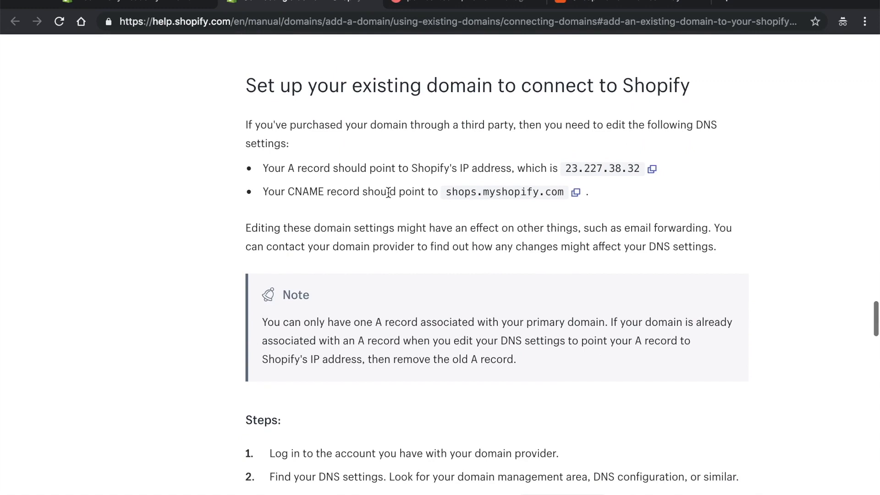
pyautogui.scroll(-1, 389, 192)
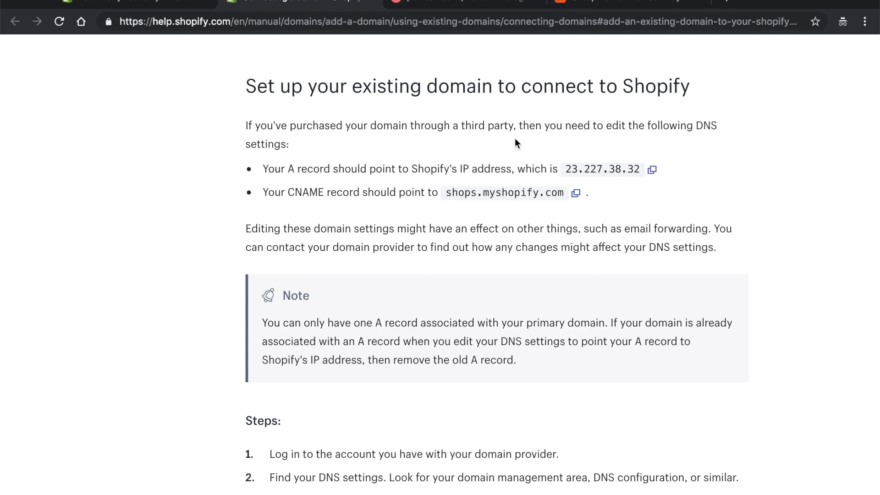
# Step: Switch to Namecheap, open the account dashboard, and view the recently active domains
pyautogui.click(609, 3)
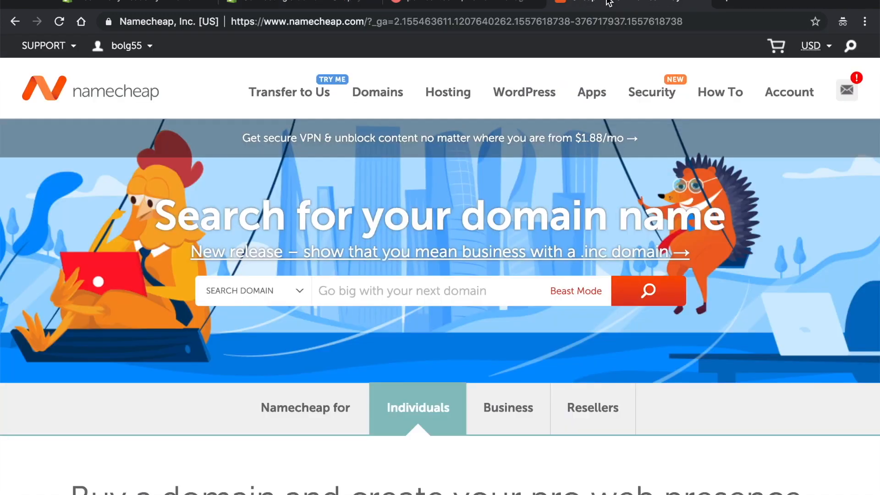
pyautogui.moveTo(131, 46)
pyautogui.moveTo(786, 98)
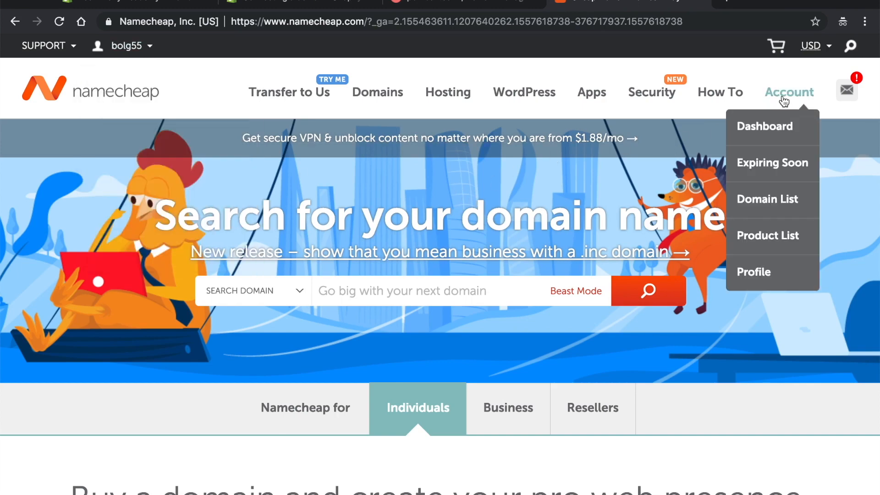
pyautogui.click(777, 132)
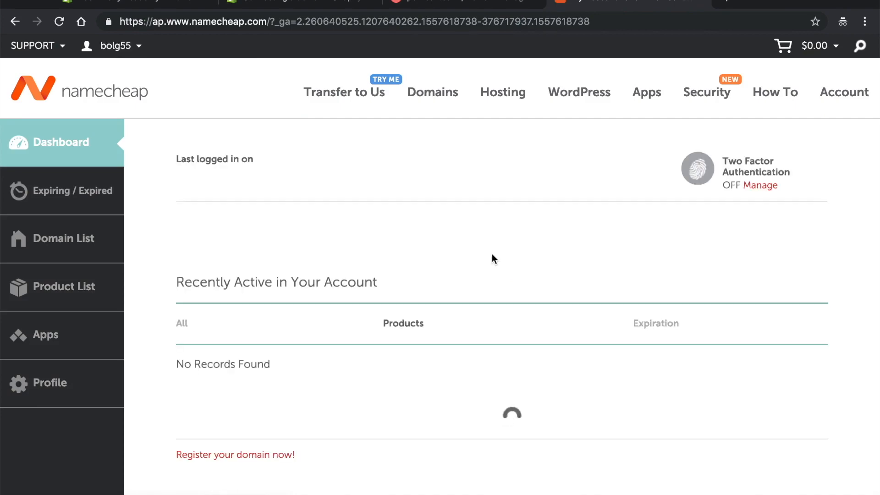
pyautogui.scroll(-2, 490, 252)
pyautogui.scroll(-3, 490, 255)
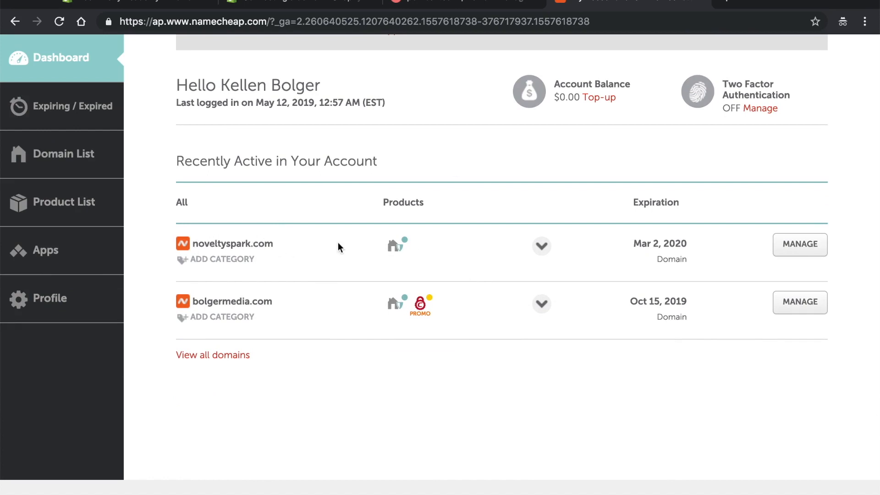
# Step: Open the management page of noveltyspark.com and examine the host records in its Advanced DNS settings
pyautogui.click(796, 251)
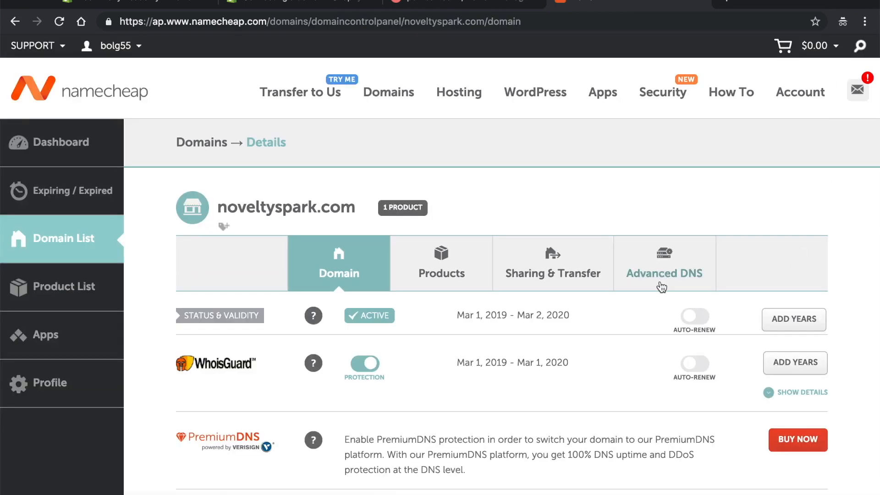
pyautogui.click(663, 275)
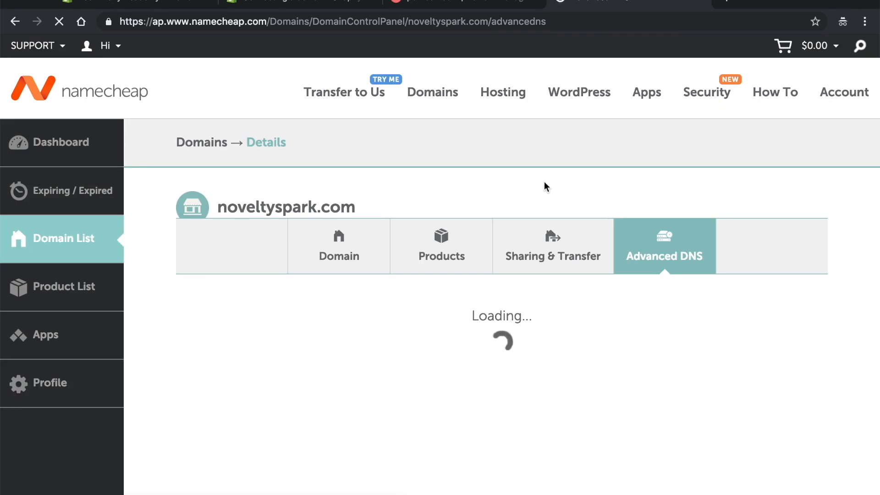
pyautogui.scroll(-3, 544, 181)
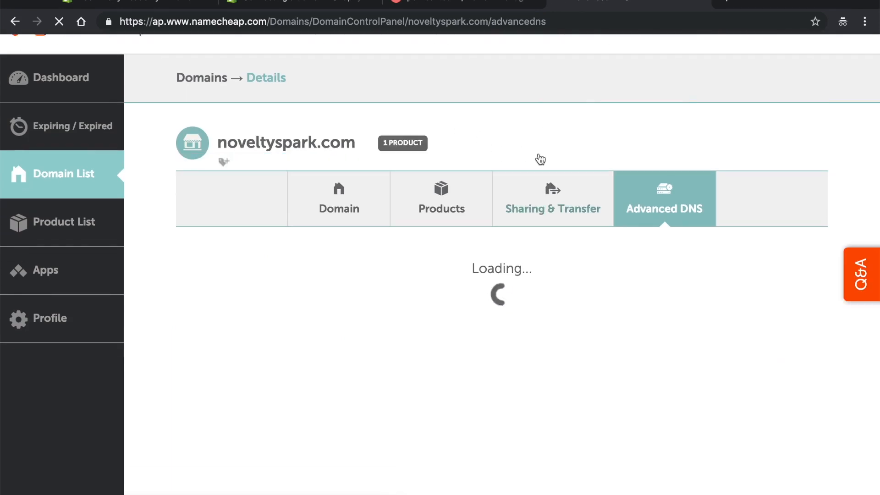
pyautogui.scroll(-5, 539, 156)
pyautogui.scroll(-2, 549, 179)
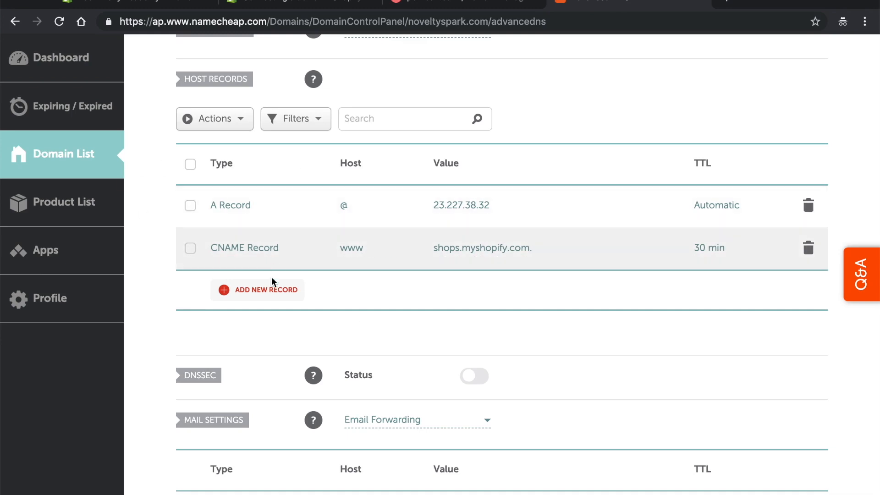
pyautogui.click(277, 293)
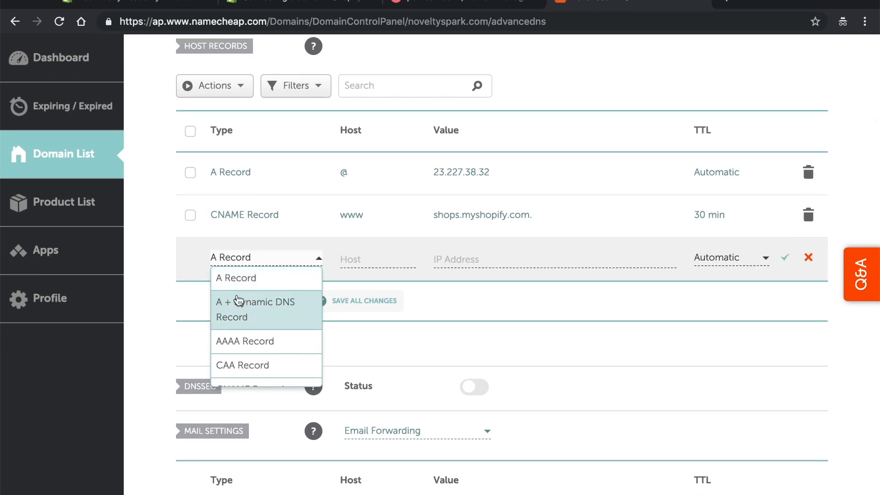
pyautogui.click(234, 279)
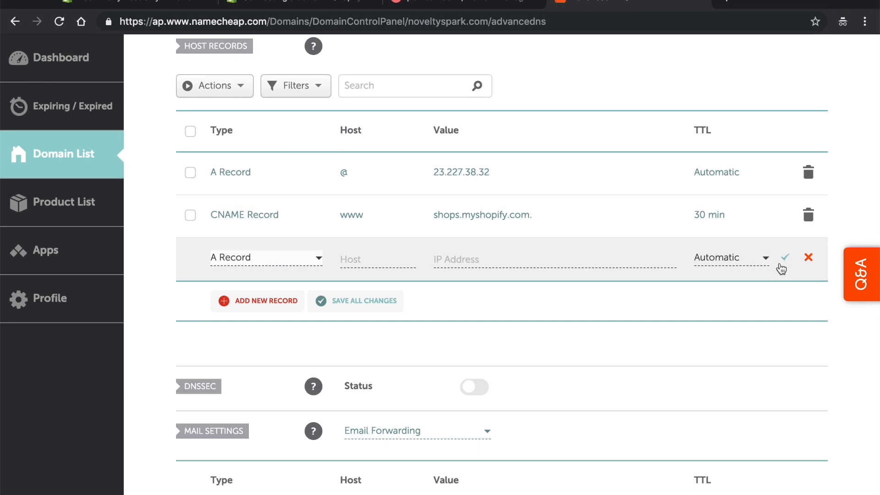
pyautogui.click(808, 258)
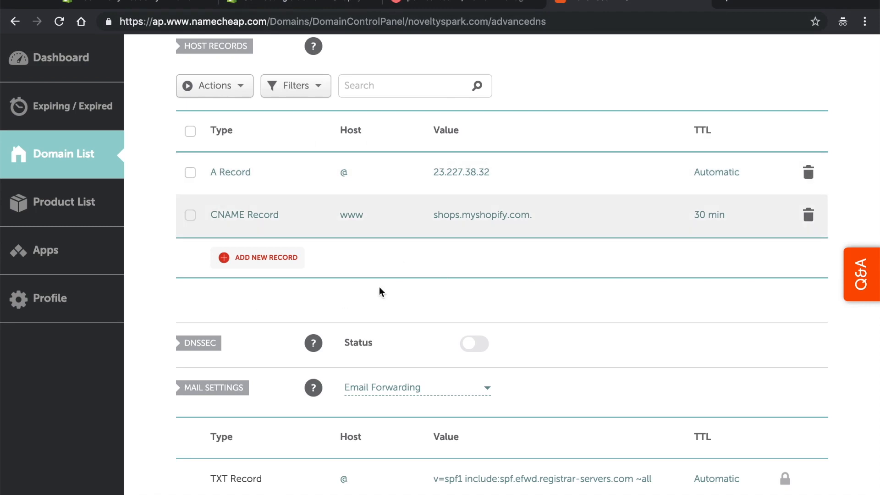
pyautogui.scroll(3, 357, 189)
pyautogui.scroll(-2, 364, 188)
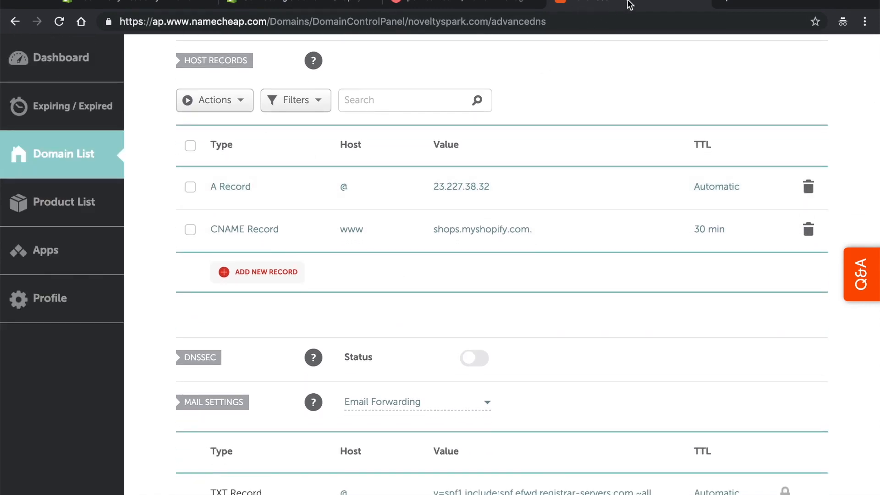
# Step: Switch to Porkbun's domain management page and expand the details of spag.io
pyautogui.click(494, 2)
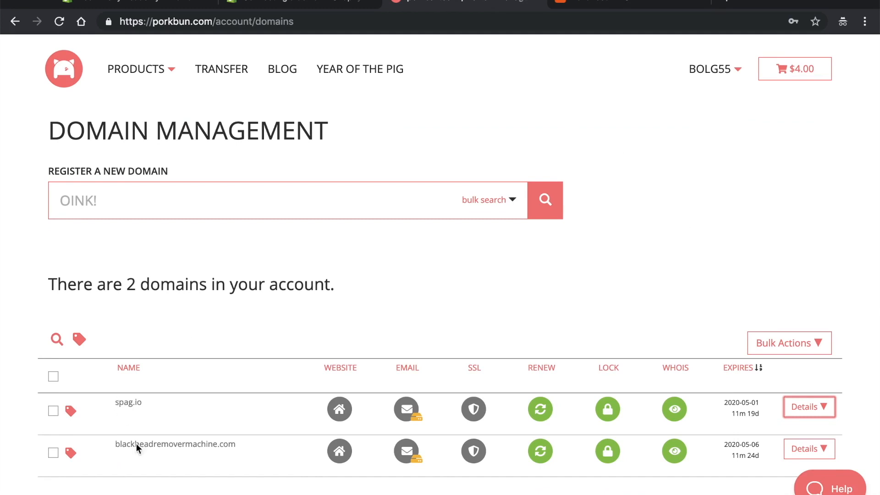
pyautogui.moveTo(116, 406); pyautogui.dragTo(147, 404)
pyautogui.click(154, 408)
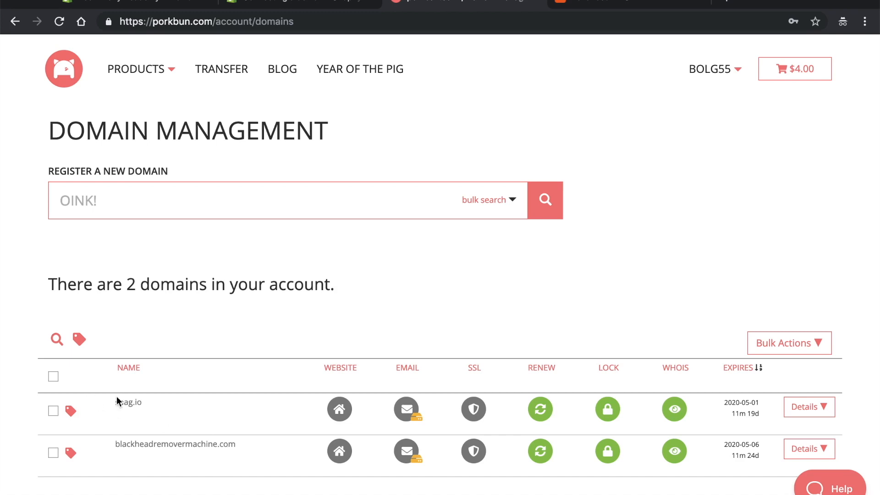
pyautogui.click(824, 410)
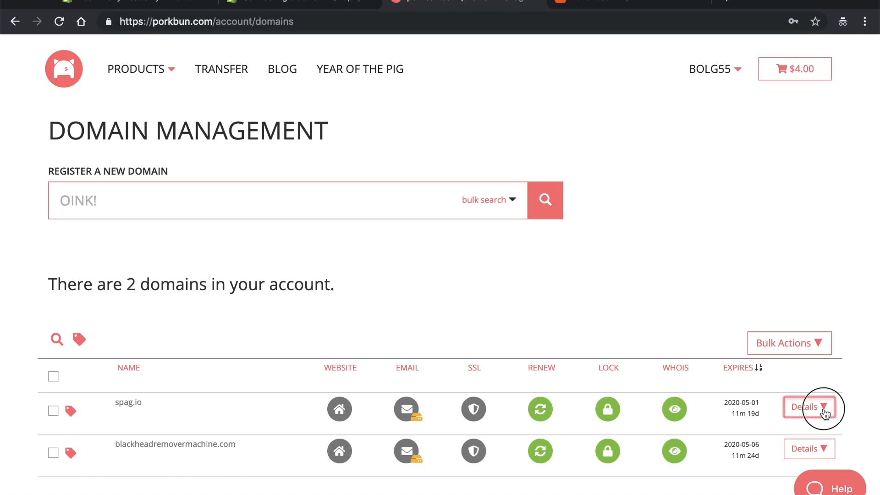
# Step: Open the DNS records of spag.io for editing and go through its list of current records
pyautogui.scroll(-4, 408, 310)
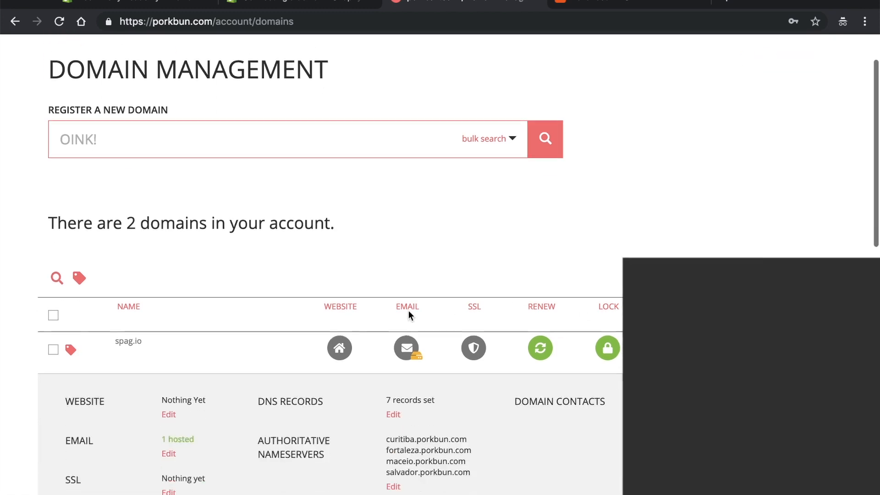
pyautogui.moveTo(258, 288); pyautogui.dragTo(312, 290)
pyautogui.click(394, 304)
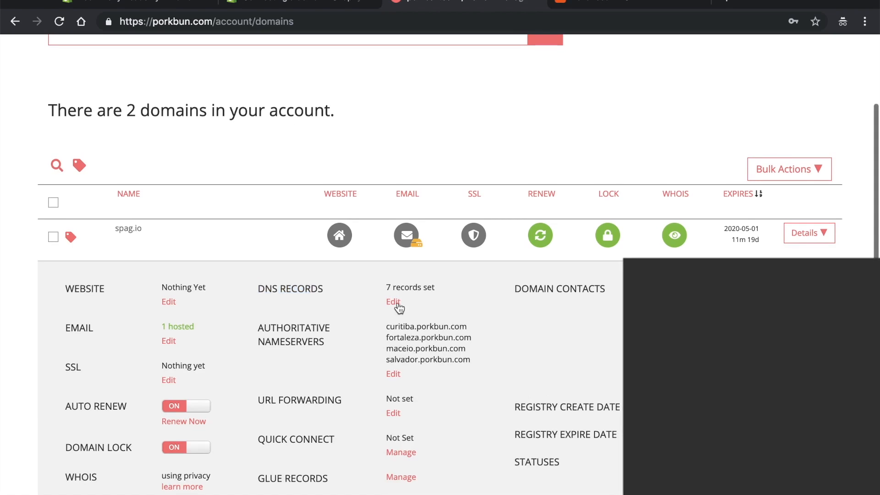
pyautogui.scroll(-7, 209, 256)
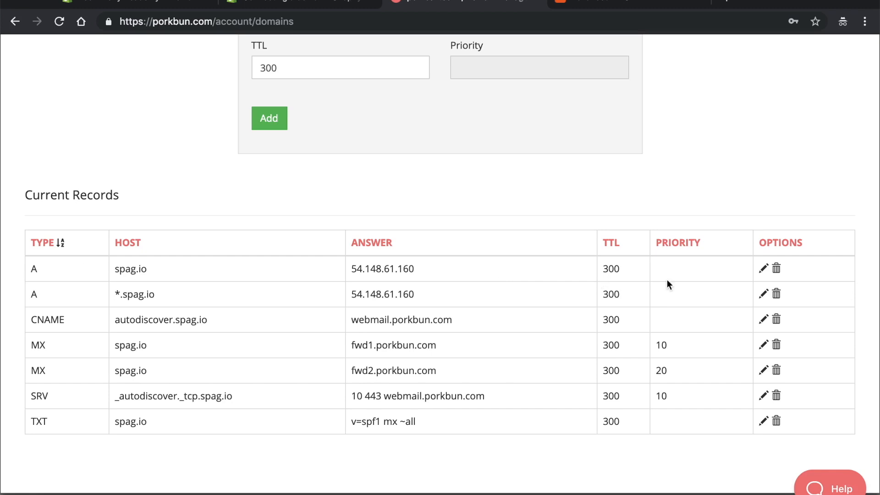
# Step: Point the A record of the root domain spag.io to 23.227.38.32 and save it
pyautogui.click(763, 269)
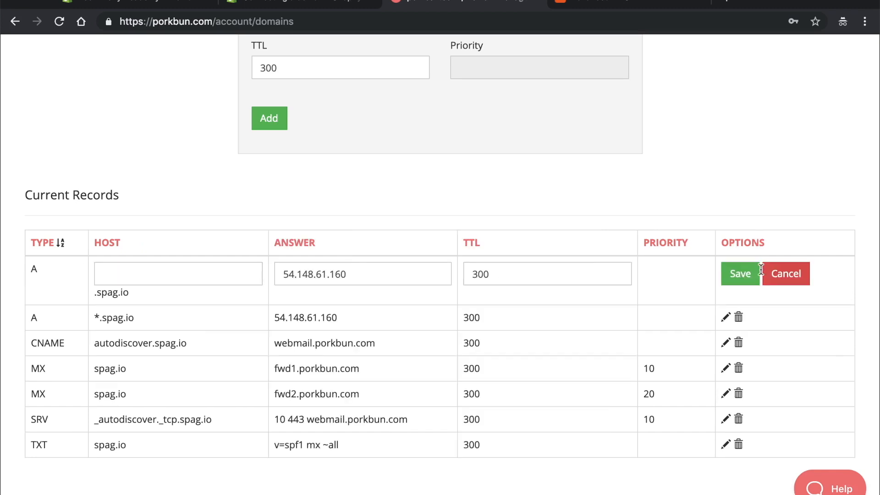
pyautogui.doubleClick(366, 275)
pyautogui.write('23.227.38.32')
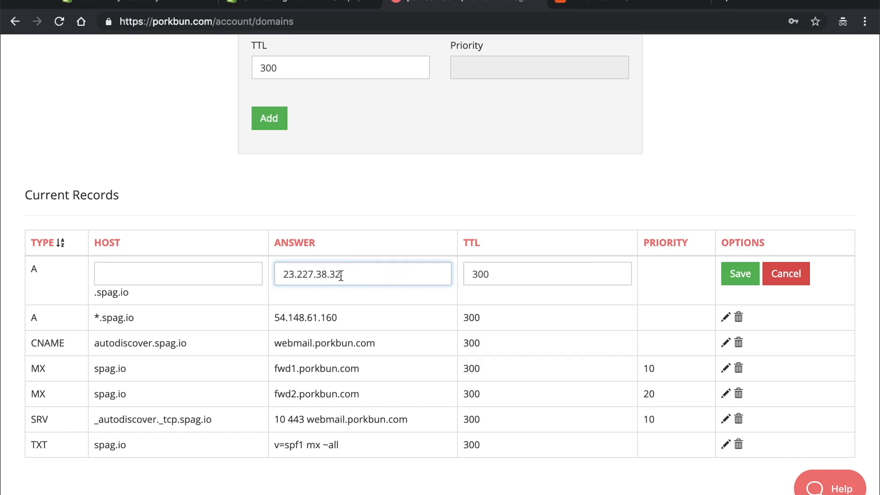
pyautogui.click(729, 280)
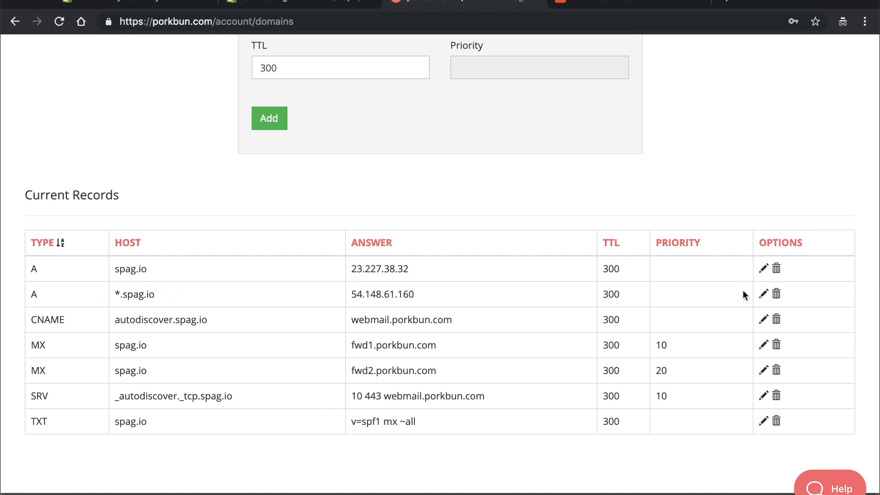
# Step: Set the answer of the wildcard *.spag.io A record to 23.227.38.32 and save it
pyautogui.click(764, 295)
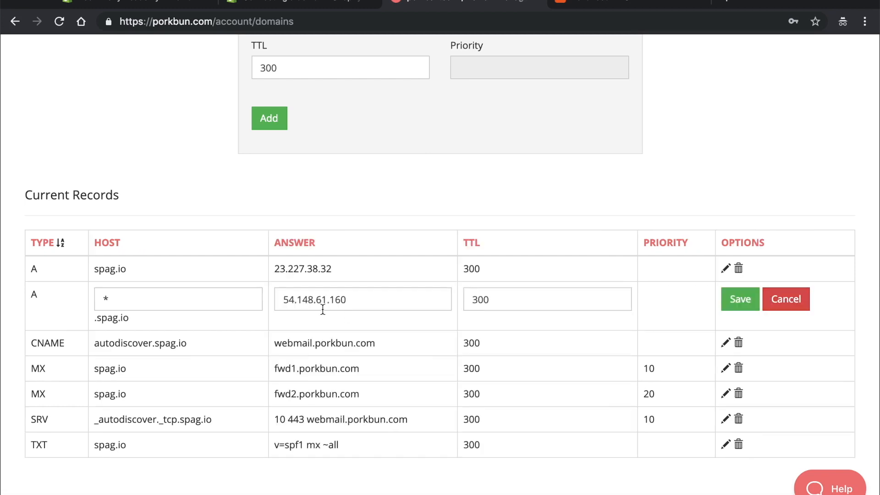
pyautogui.doubleClick(353, 300)
pyautogui.write('23.227.38.32')
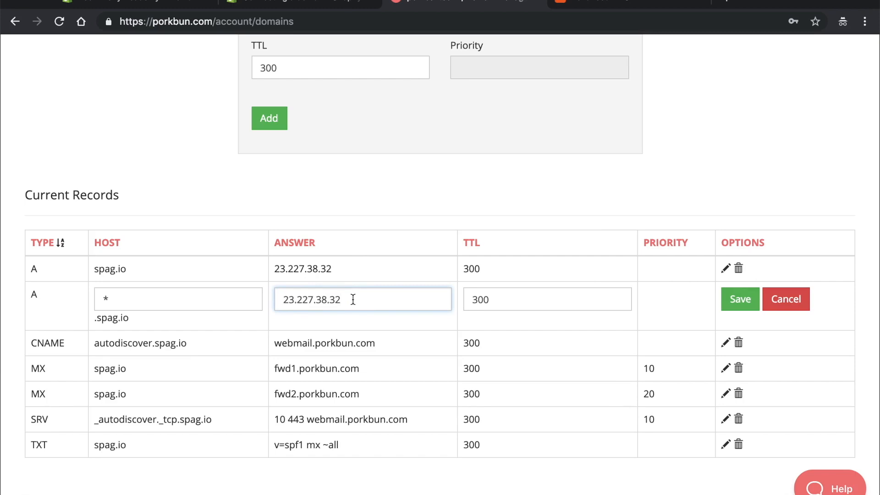
pyautogui.click(732, 303)
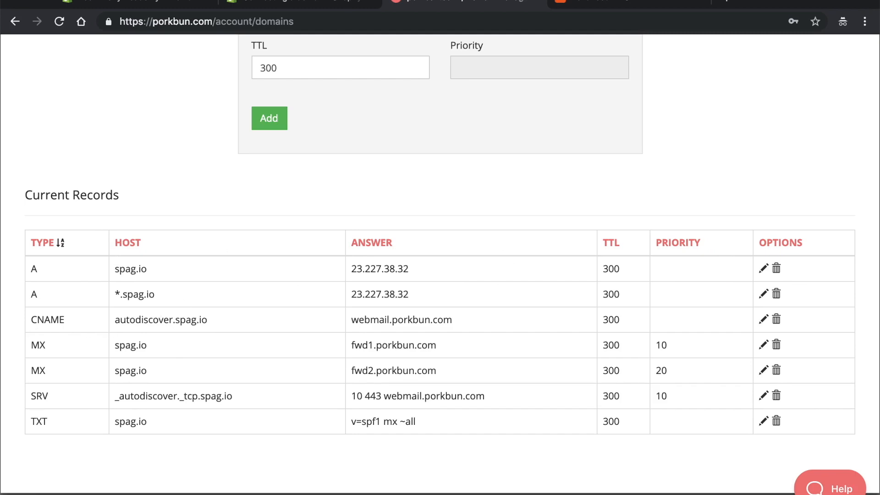
# Step: Copy the CNAME target from Shopify's help page and save shops.myshopify.com as the answer of the CNAME record in Porkbun
pyautogui.click(314, 3)
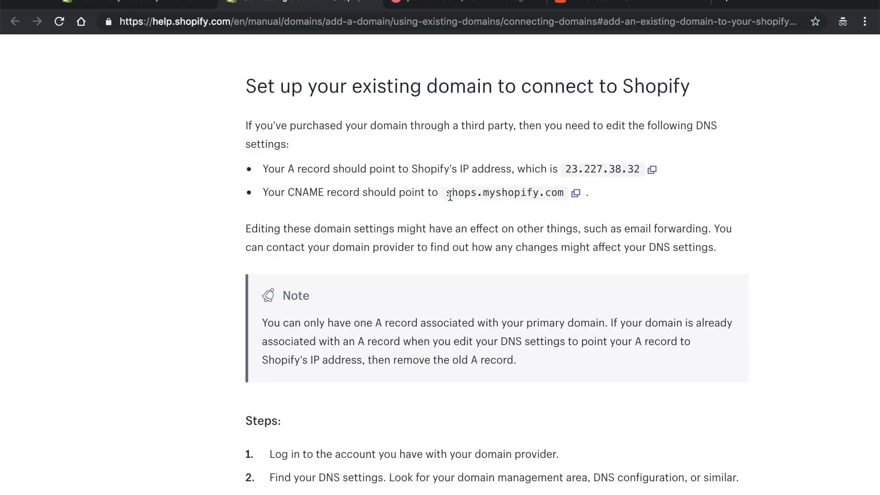
pyautogui.click(576, 194)
pyautogui.click(457, 5)
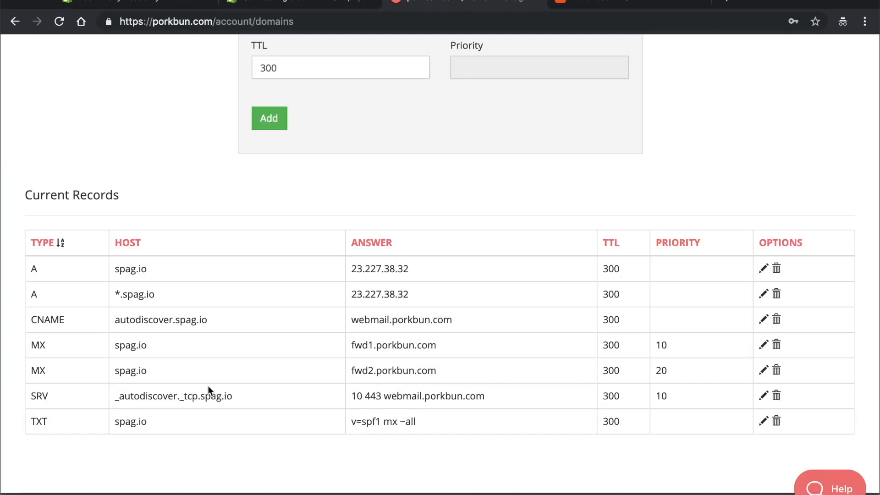
pyautogui.click(762, 320)
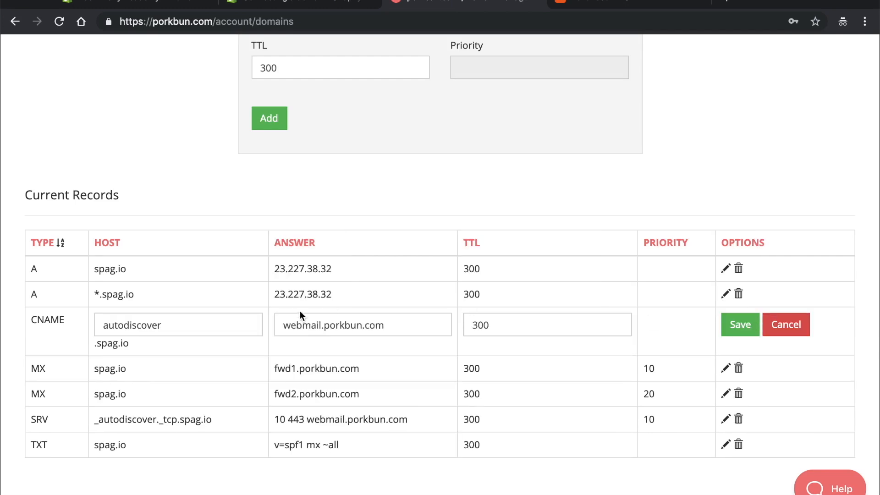
pyautogui.doubleClick(340, 324)
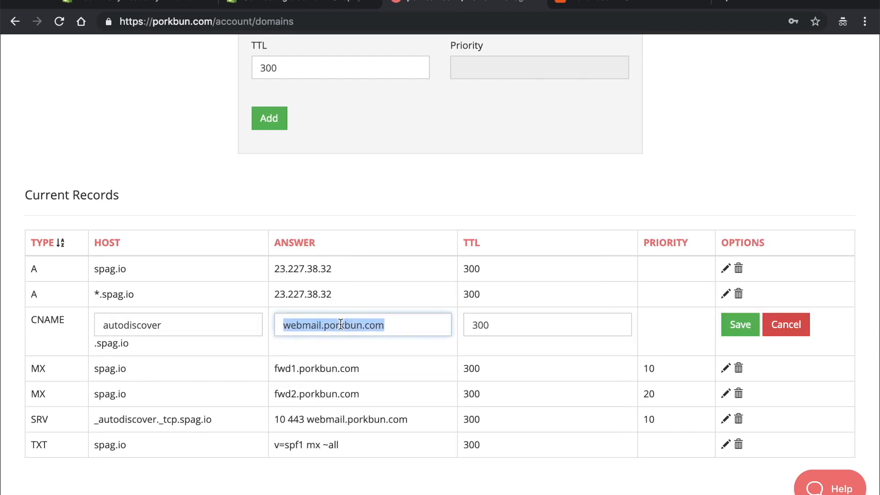
pyautogui.hotkey('ctrl', 'v')
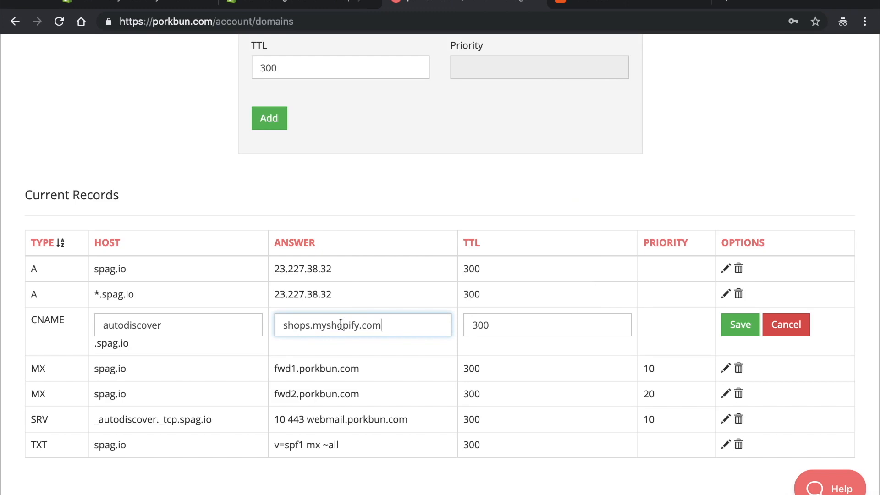
pyautogui.click(735, 328)
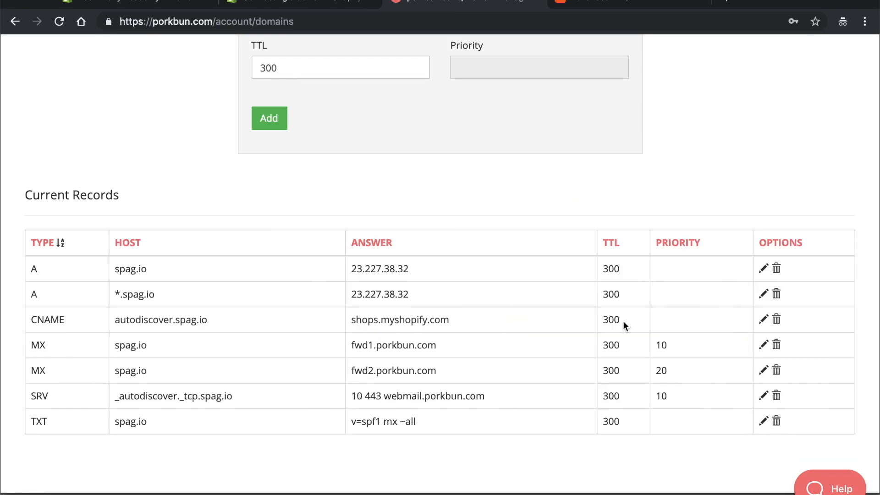
# Step: Check the CNAME instructions in Shopify's help page, then change the CNAME record's host in Porkbun to www and save it
pyautogui.click(333, 5)
pyautogui.scroll(-8, 399, 225)
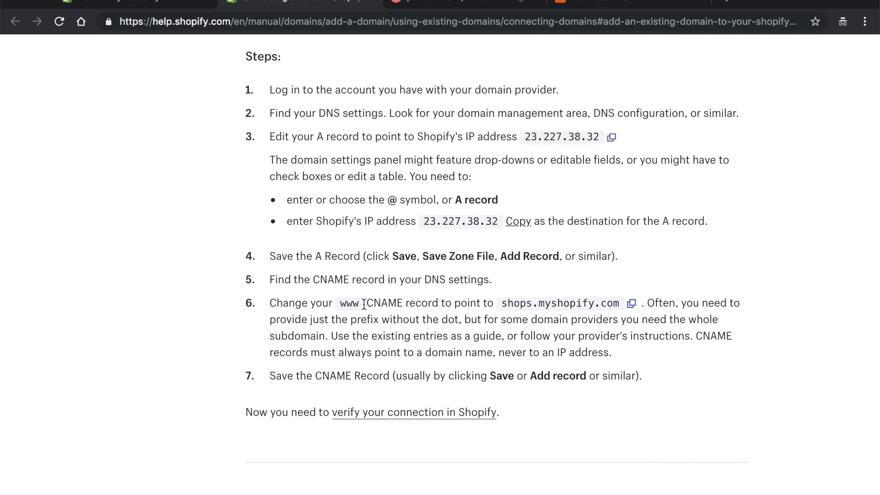
pyautogui.click(443, 5)
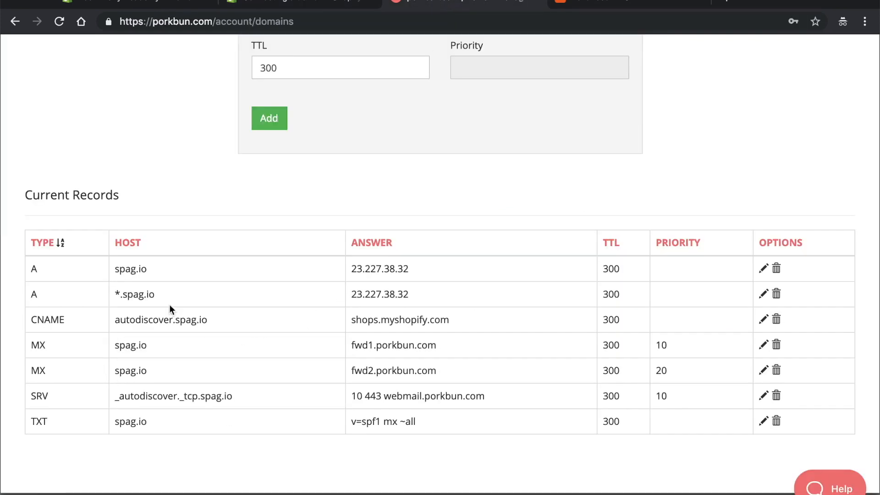
pyautogui.click(763, 320)
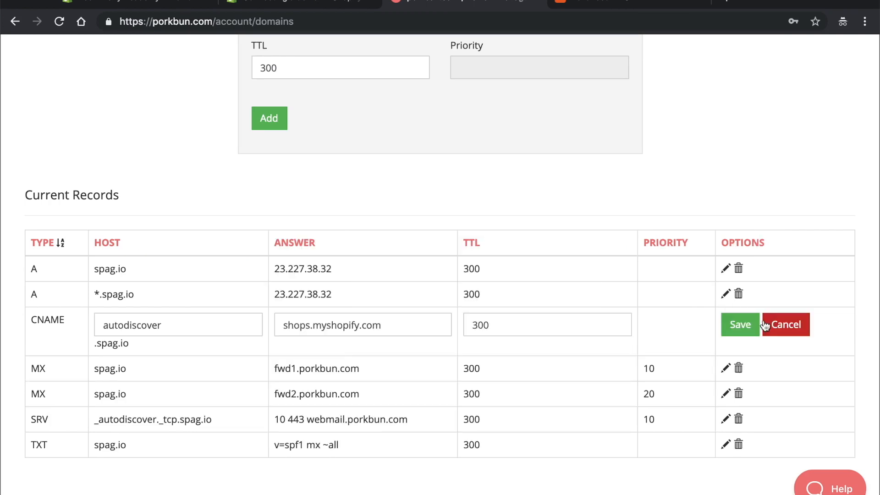
pyautogui.doubleClick(173, 323)
pyautogui.write('www')
pyautogui.click(737, 330)
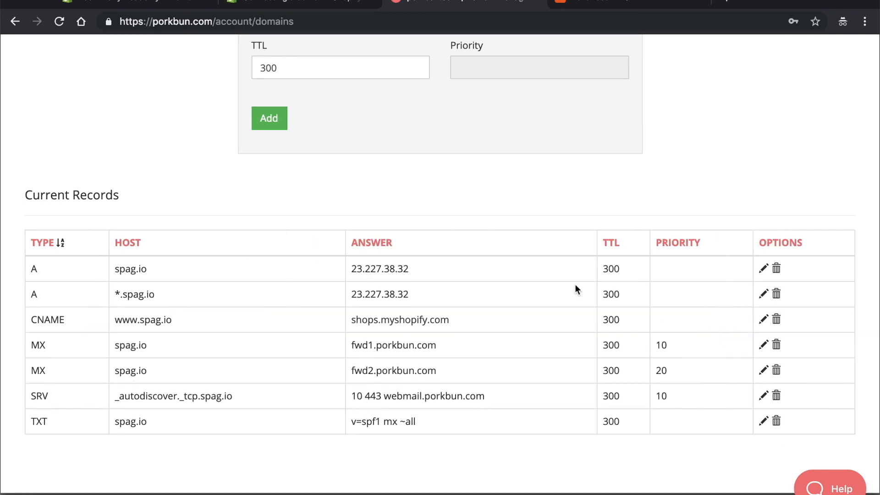
# Step: Review the remaining instructions in Shopify's guide, then verify the connection of spag.io in the Shopify admin
pyautogui.scroll(5, 436, 271)
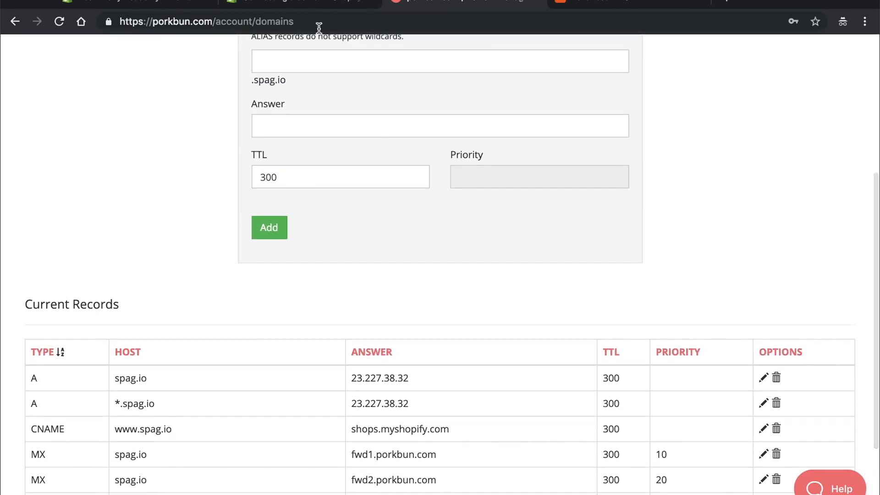
pyautogui.click(323, 5)
pyautogui.scroll(-1, 422, 263)
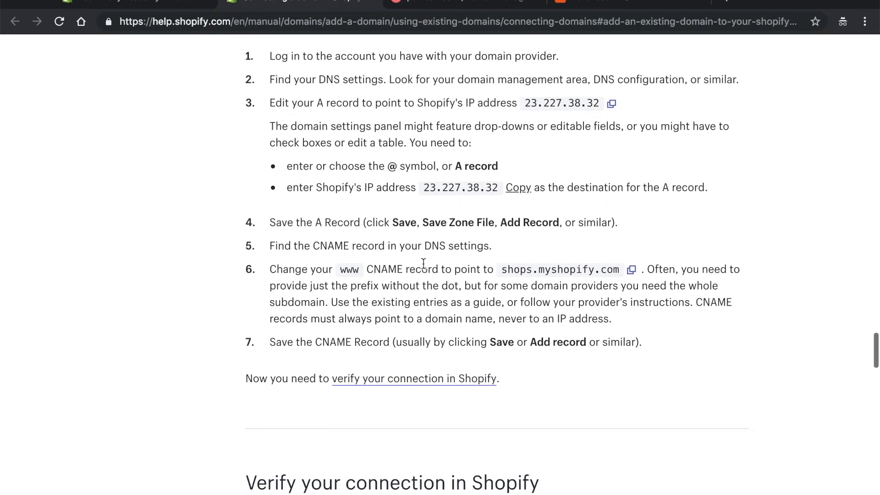
pyautogui.click(159, 3)
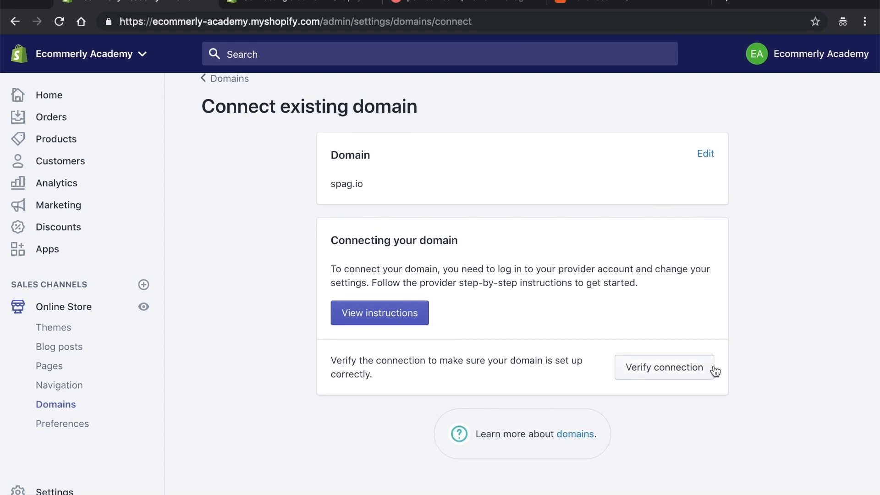
pyautogui.click(641, 376)
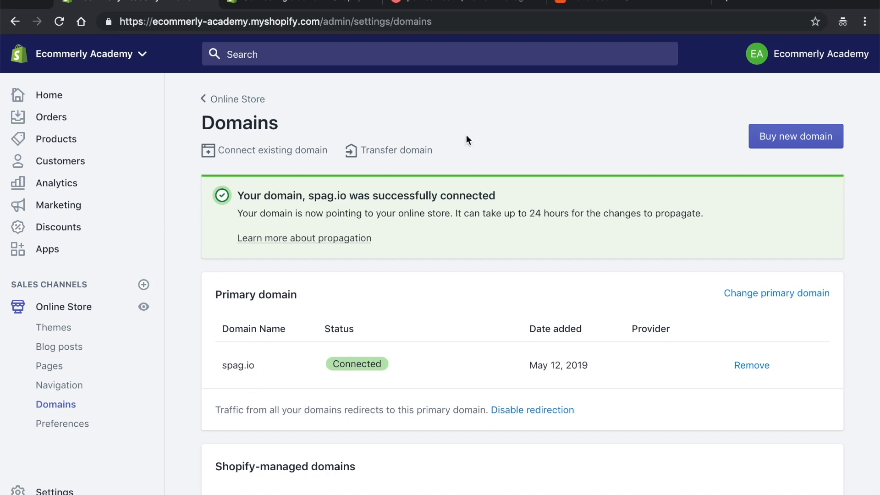
# Step: Load spag.io in a new browser tab to check the storefront, then return to Shopify's Domains page and view its connection status
pyautogui.click(727, 4)
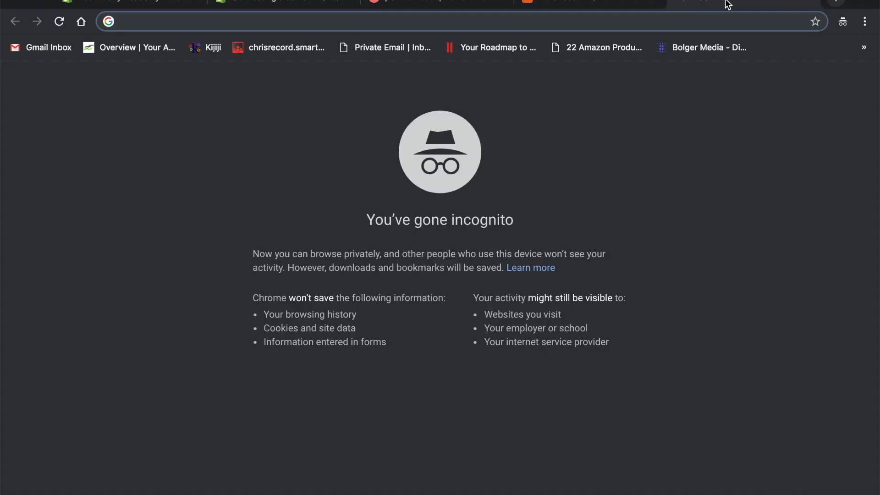
pyautogui.write('spag.io')
pyautogui.press('Return')
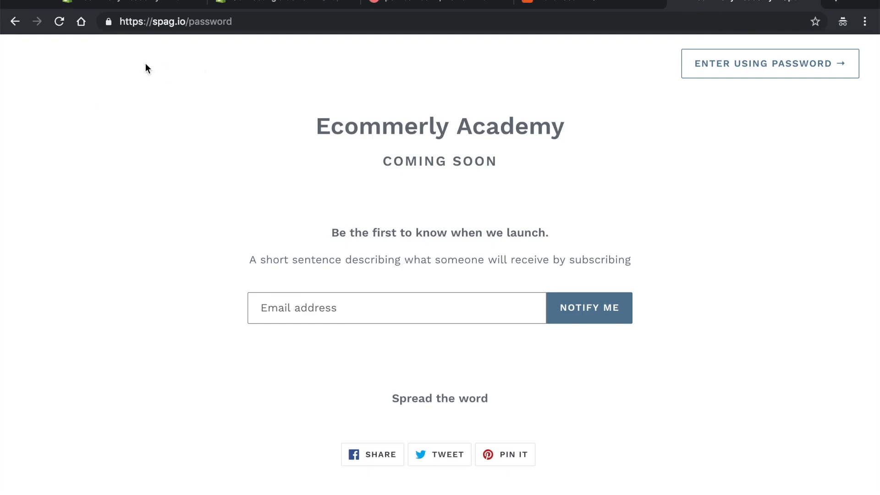
pyautogui.click(812, 2)
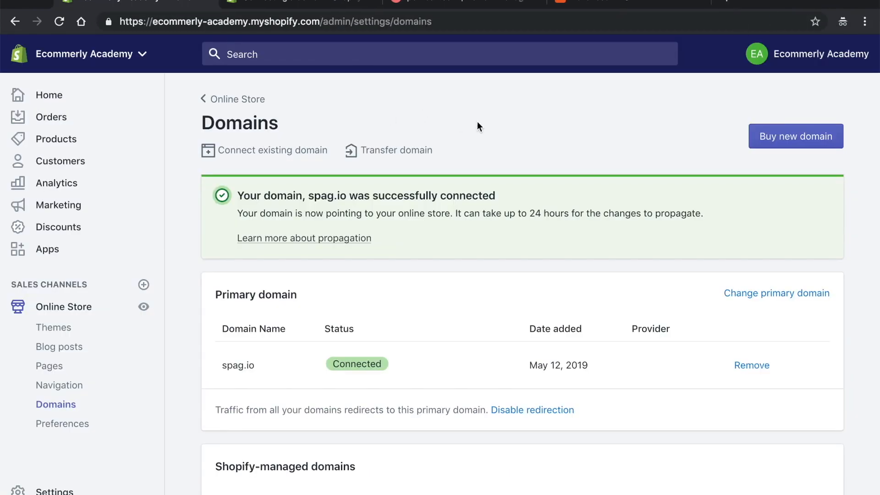
pyautogui.scroll(-1, 495, 171)
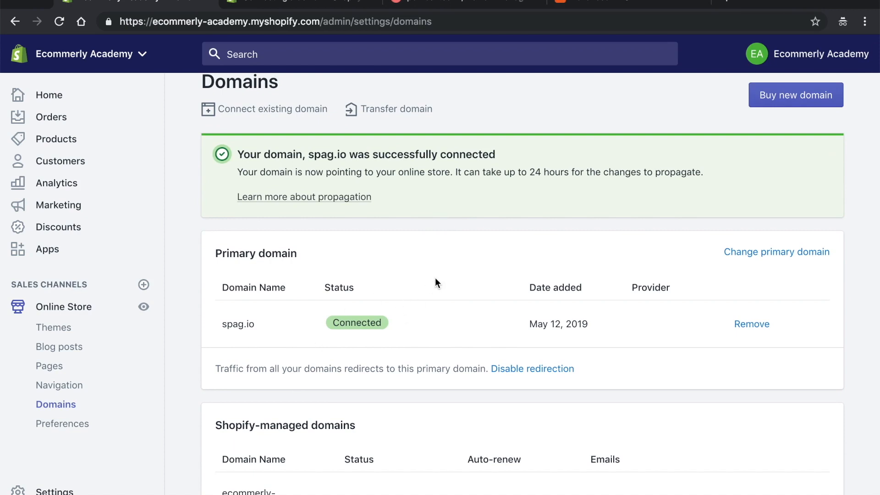
pyautogui.scroll(2, 435, 282)
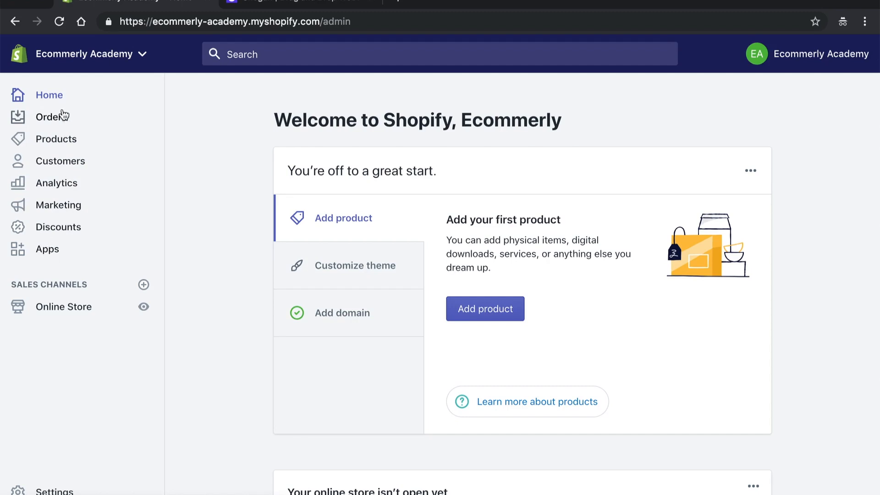
# Step: Look over the Shopify admin home page and open the store settings overview
pyautogui.scroll(-2, 104, 198)
pyautogui.scroll(2, 102, 198)
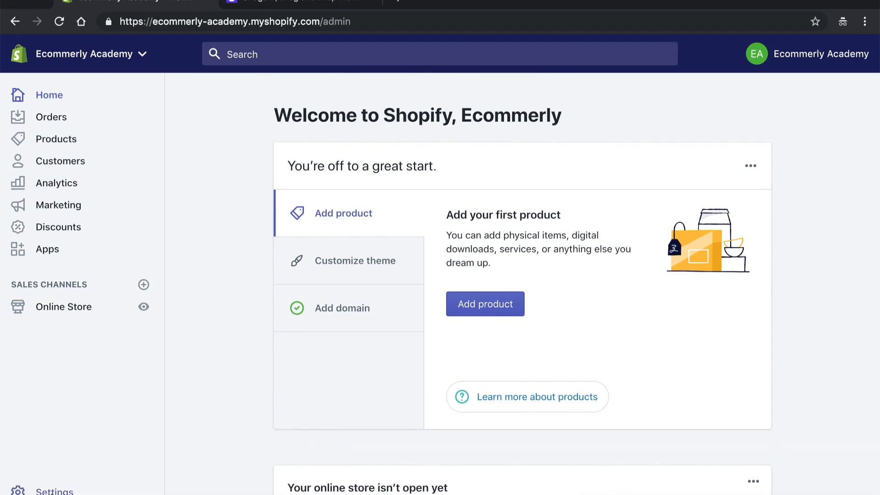
pyautogui.click(49, 491)
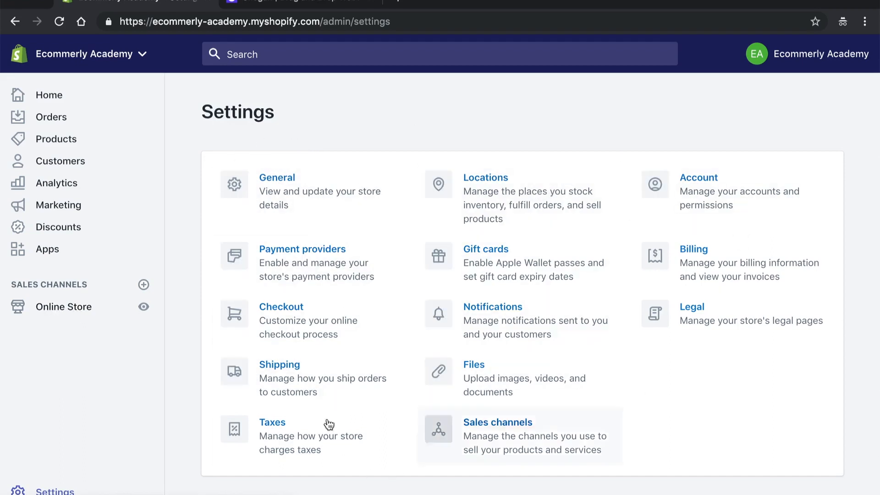
# Step: Open the Online Store's themes page and examine the current theme and the Free themes and Shopify Theme Store options
pyautogui.click(73, 312)
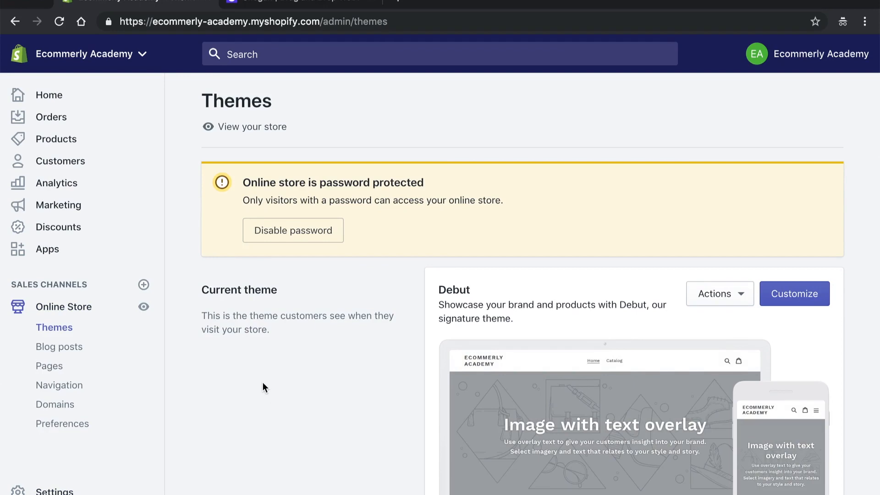
pyautogui.scroll(-3, 345, 392)
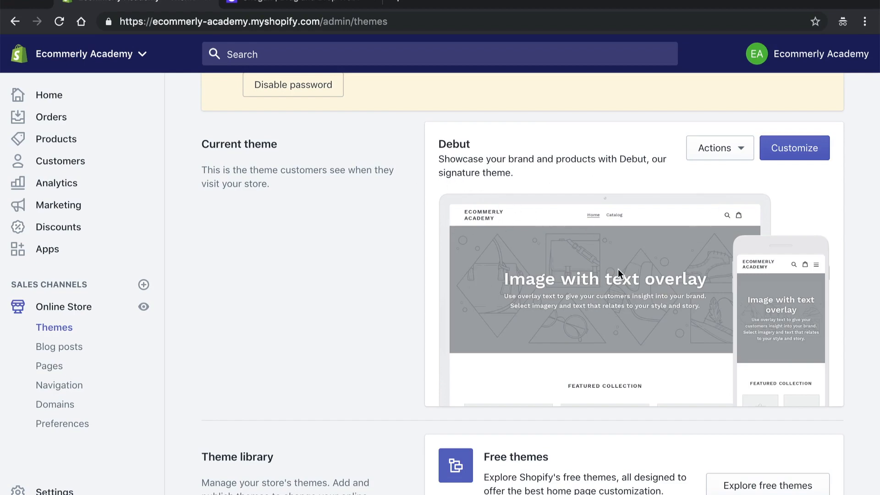
pyautogui.scroll(-3, 656, 272)
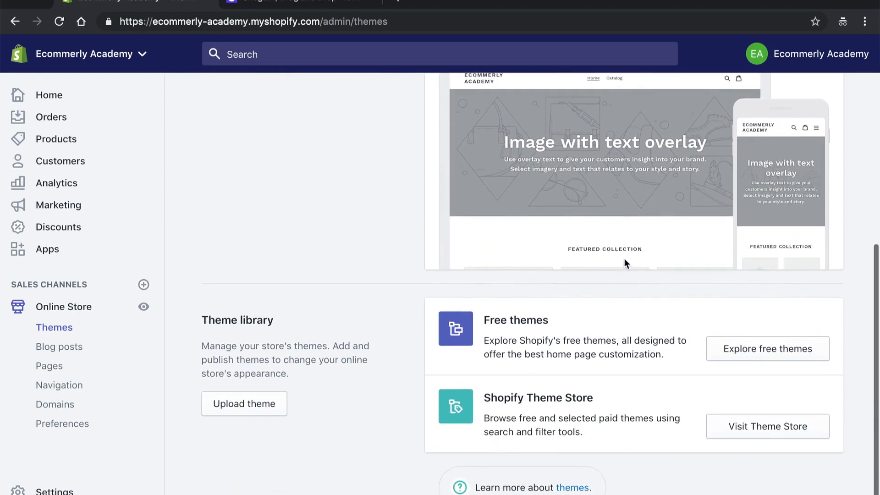
pyautogui.scroll(-1, 617, 243)
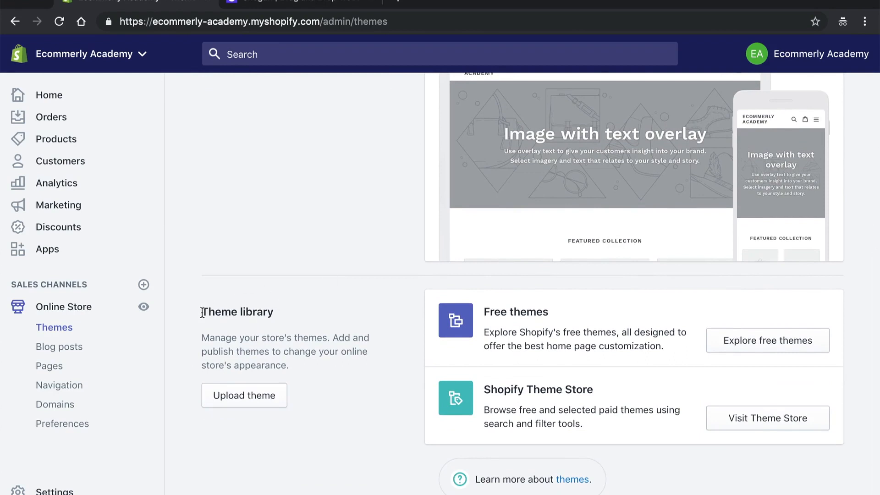
pyautogui.moveTo(202, 313); pyautogui.dragTo(300, 311)
pyautogui.click(299, 309)
pyautogui.moveTo(485, 313); pyautogui.dragTo(549, 314)
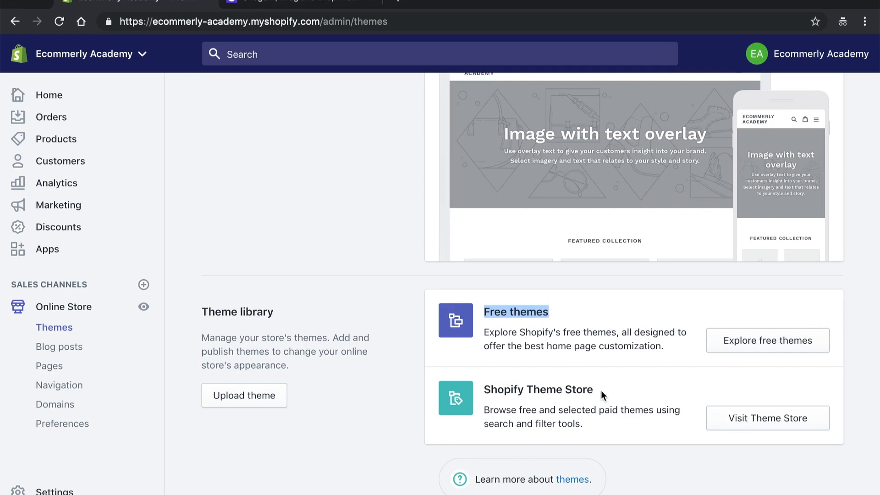
pyautogui.moveTo(484, 390); pyautogui.dragTo(583, 391)
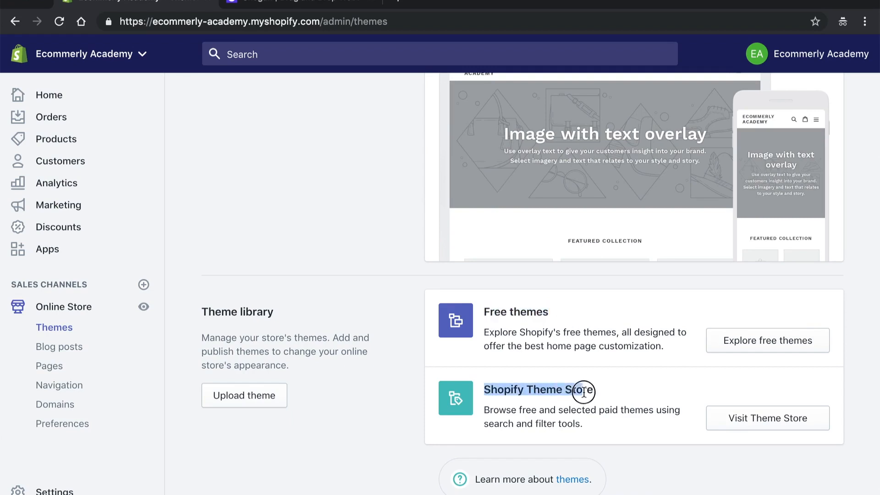
pyautogui.click(603, 389)
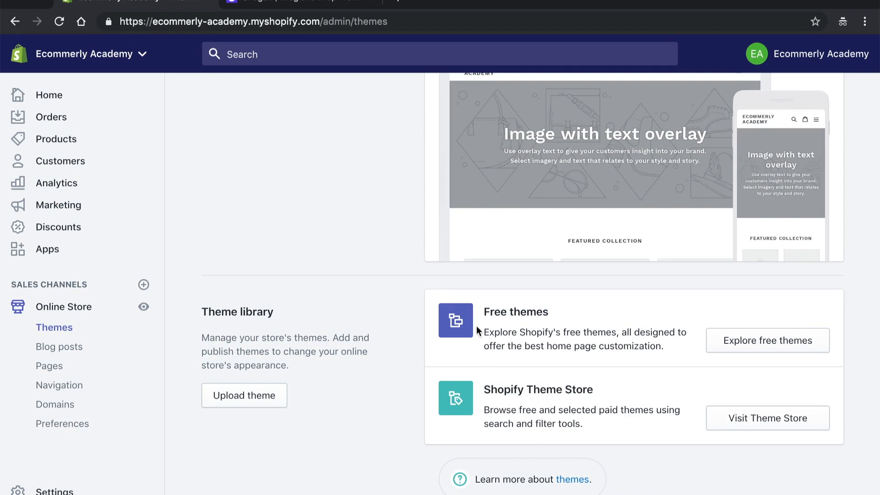
# Step: Open the collection of Shopify's free themes from the theme library
pyautogui.moveTo(483, 312); pyautogui.dragTo(565, 312)
pyautogui.click(564, 313)
pyautogui.click(782, 346)
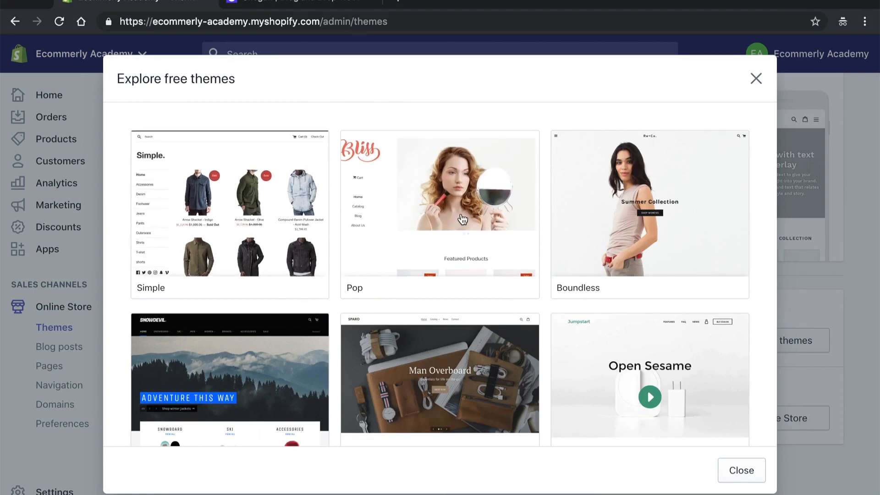
# Step: View the Jumpstart theme's description and features, and return to the free themes list
pyautogui.scroll(-3, 581, 235)
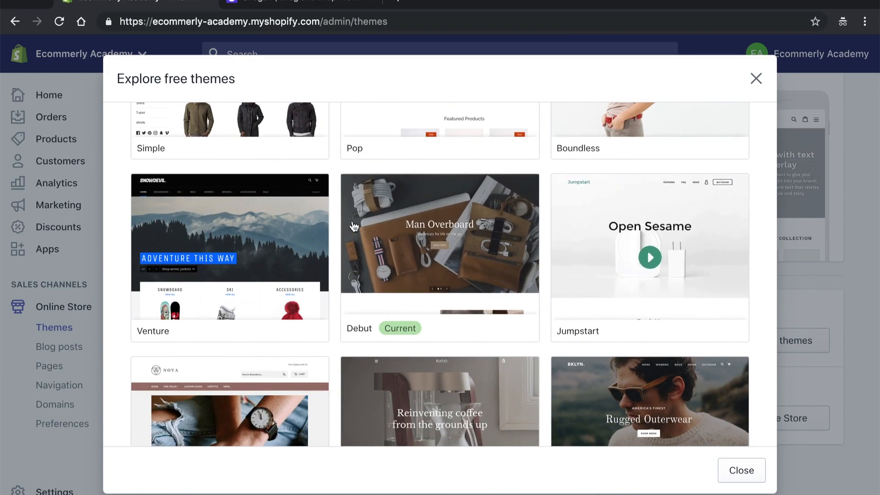
pyautogui.click(622, 339)
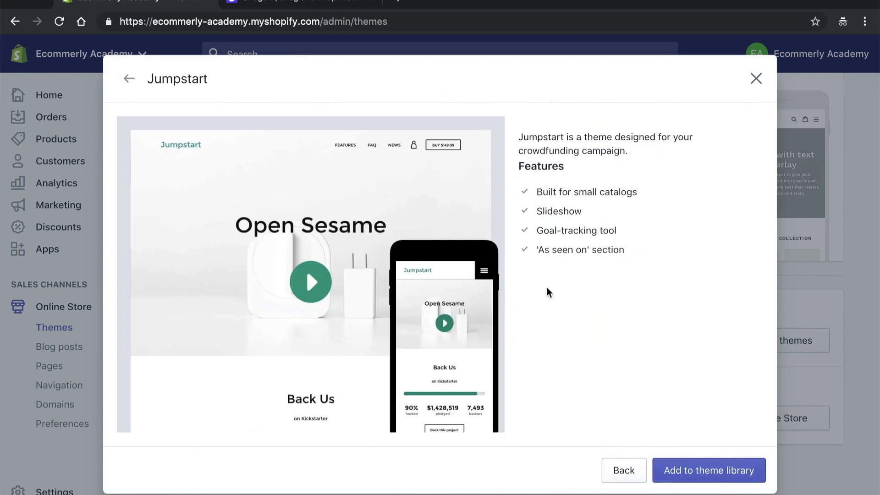
pyautogui.moveTo(521, 137); pyautogui.dragTo(663, 139)
pyautogui.click(621, 151)
pyautogui.click(132, 85)
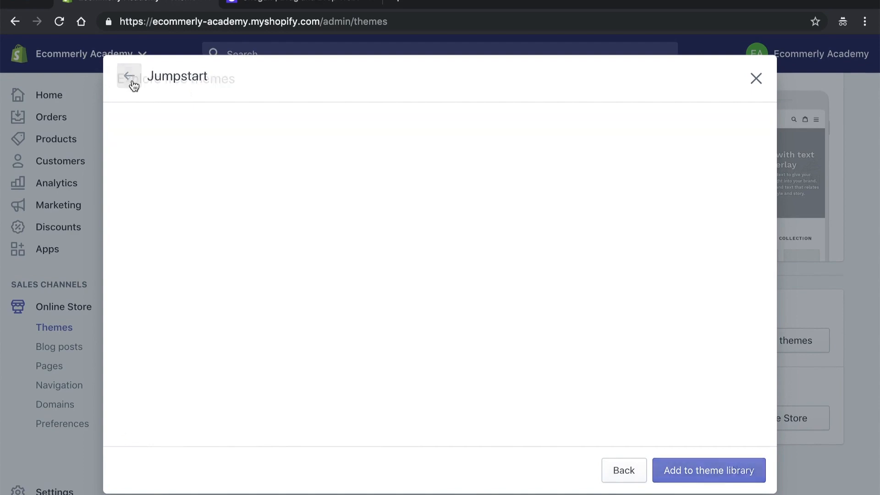
# Step: Open the Narrative theme's details, preview its Light and Cold styles, and return to the free themes list
pyautogui.scroll(-1, 521, 349)
pyautogui.scroll(-5, 522, 349)
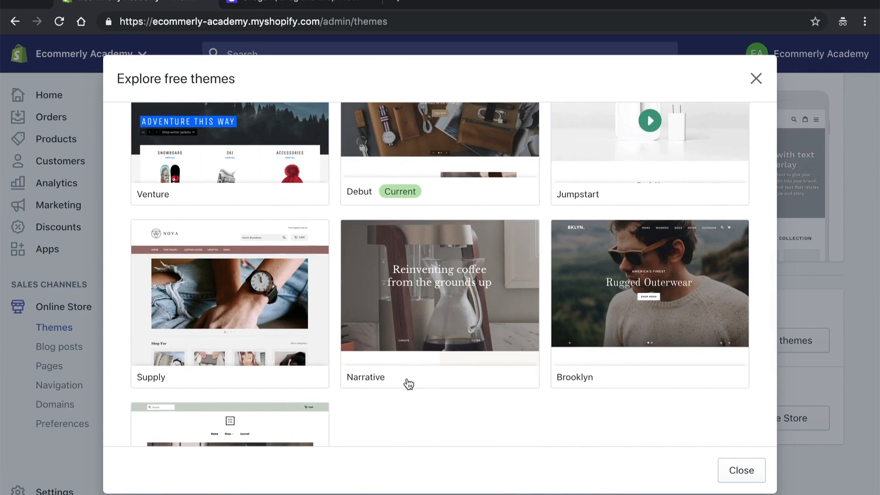
pyautogui.click(413, 383)
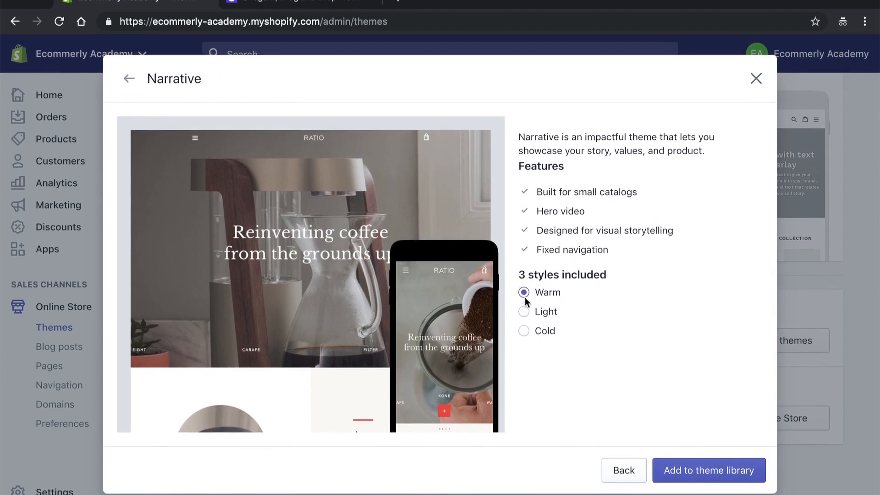
pyautogui.click(523, 312)
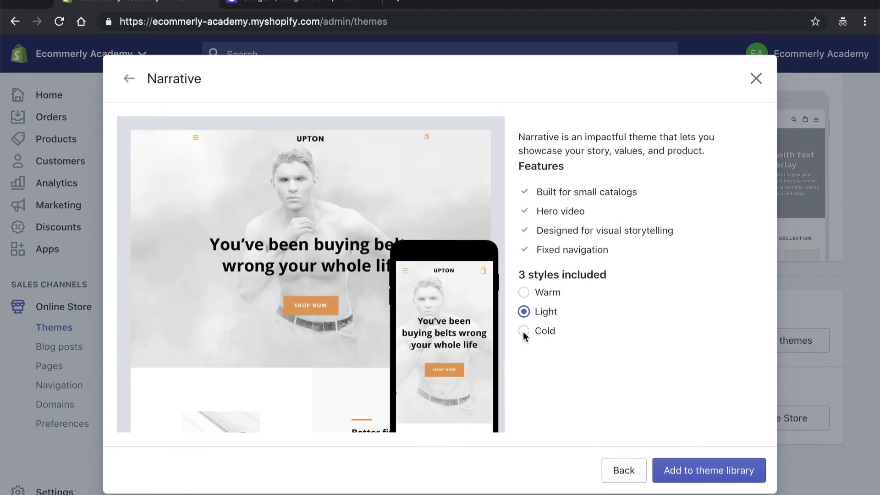
pyautogui.click(524, 330)
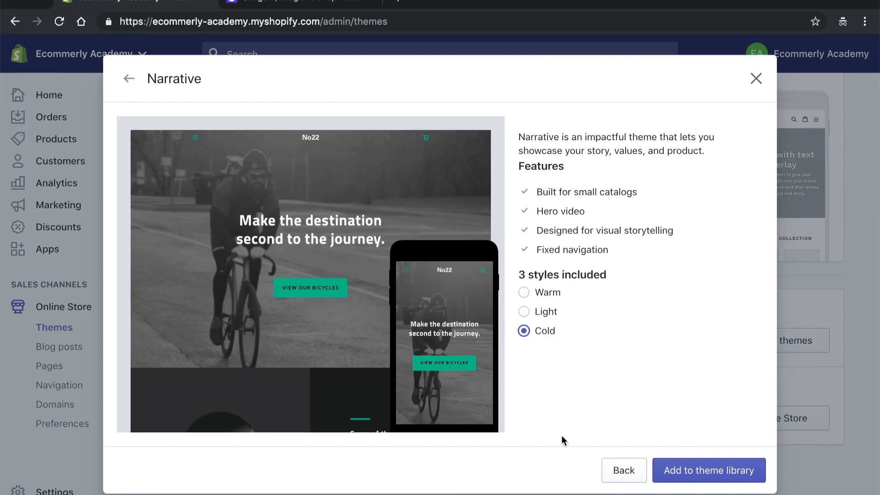
pyautogui.click(127, 80)
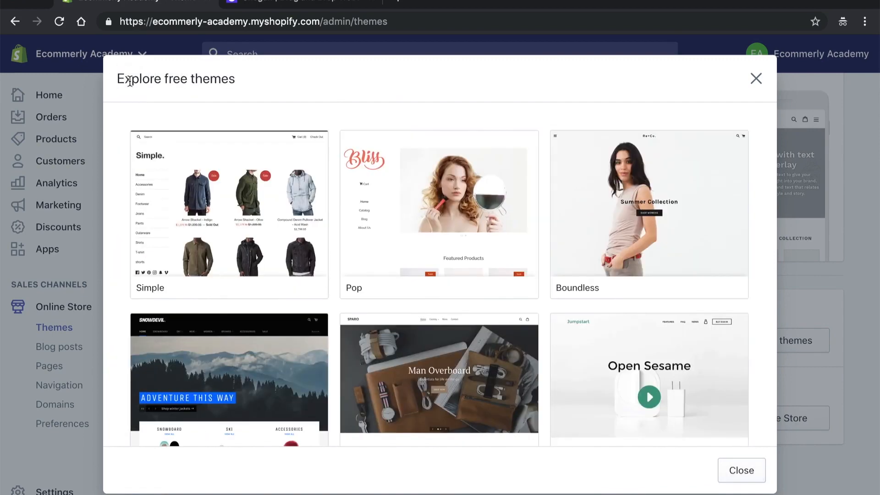
# Step: Add the free Brooklyn theme in its Playful style to the theme library
pyautogui.scroll(-3, 384, 350)
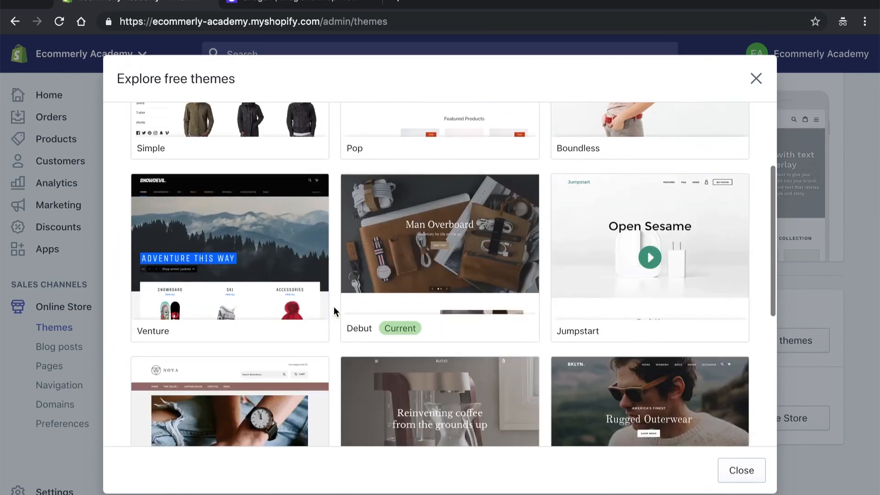
pyautogui.scroll(-5, 334, 312)
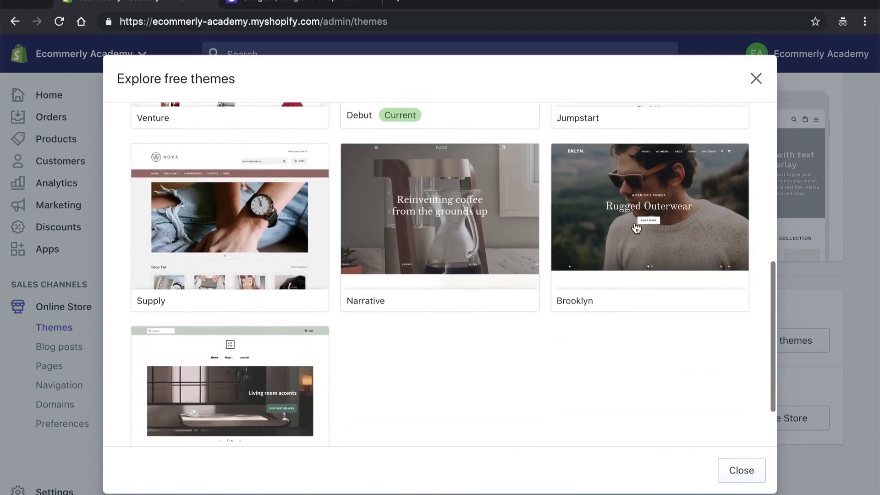
pyautogui.scroll(-2, 586, 293)
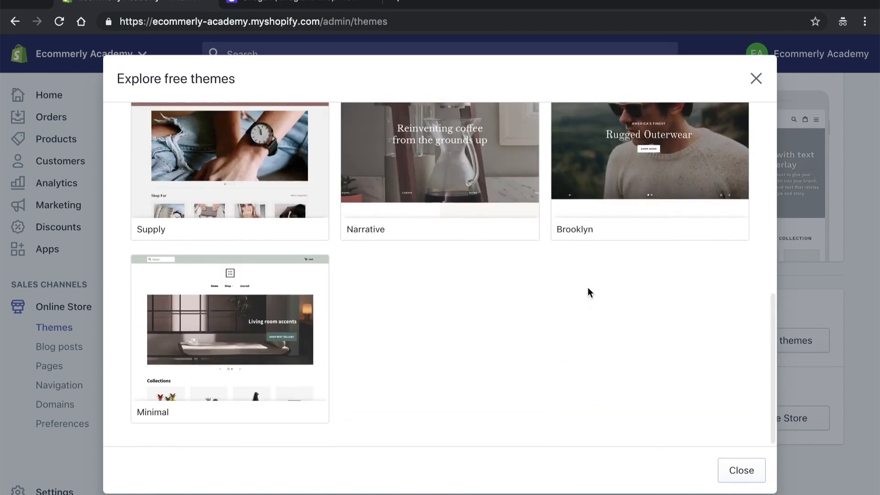
pyautogui.click(613, 263)
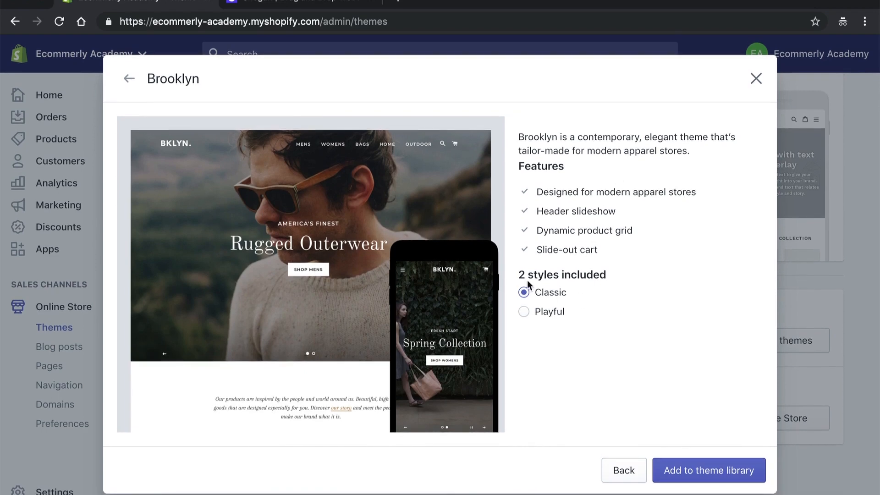
pyautogui.click(524, 311)
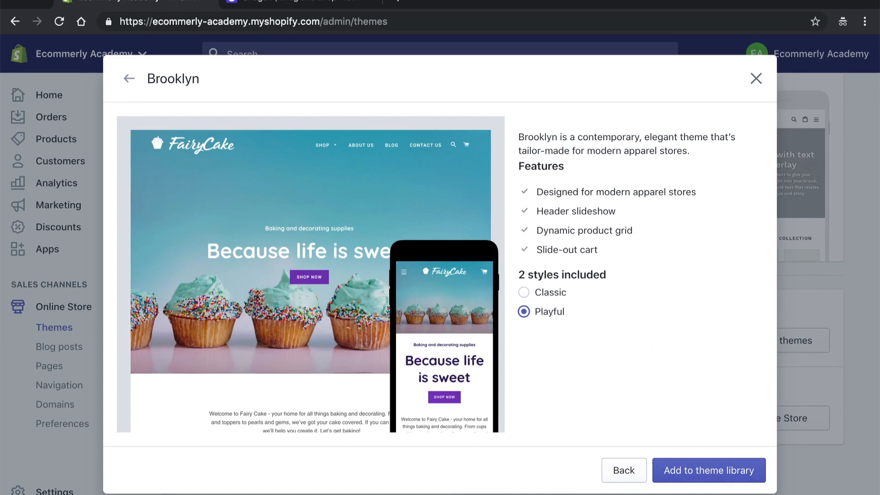
pyautogui.click(706, 478)
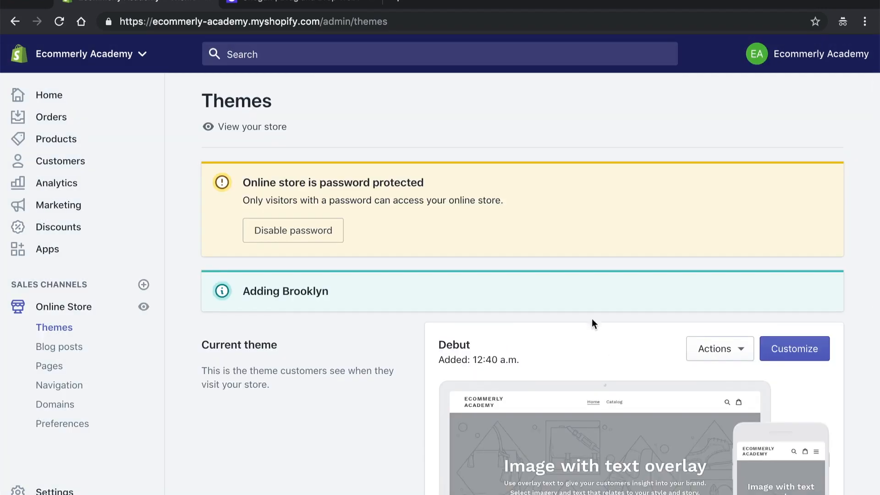
# Step: Publish the Brooklyn theme from the theme library in place of the current Debut theme
pyautogui.scroll(-2, 504, 298)
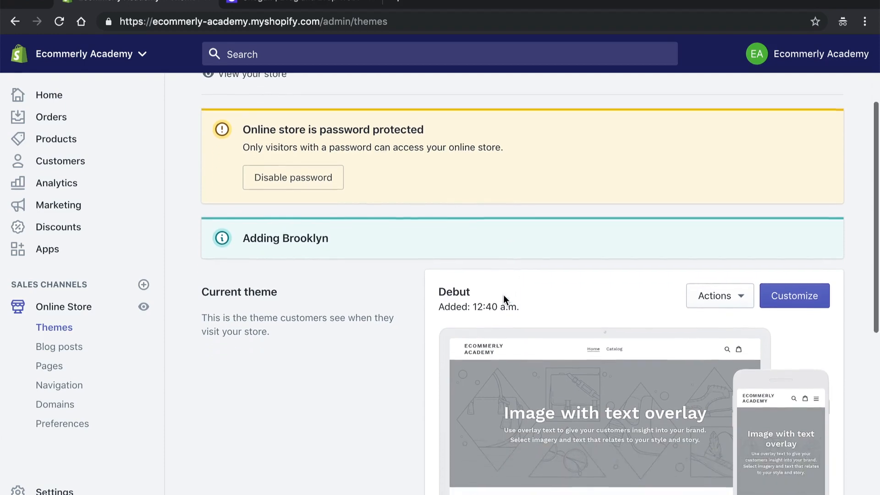
pyautogui.scroll(-3, 397, 275)
pyautogui.scroll(-3, 401, 275)
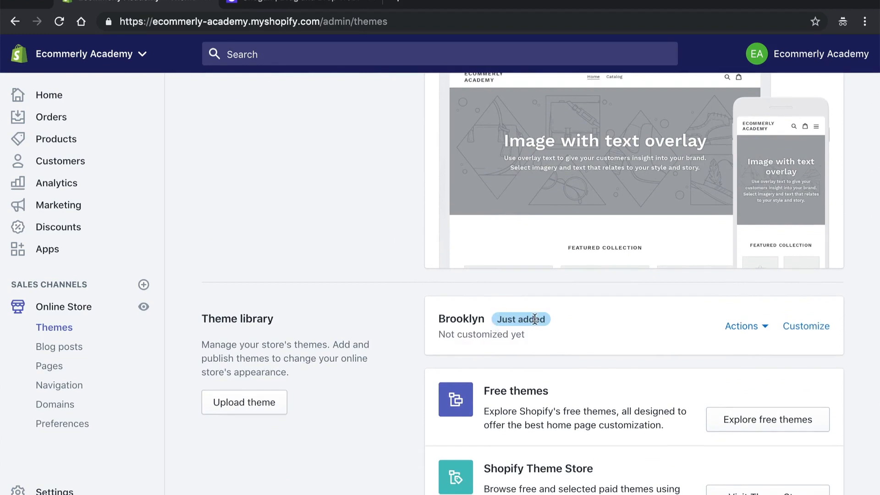
pyautogui.click(756, 327)
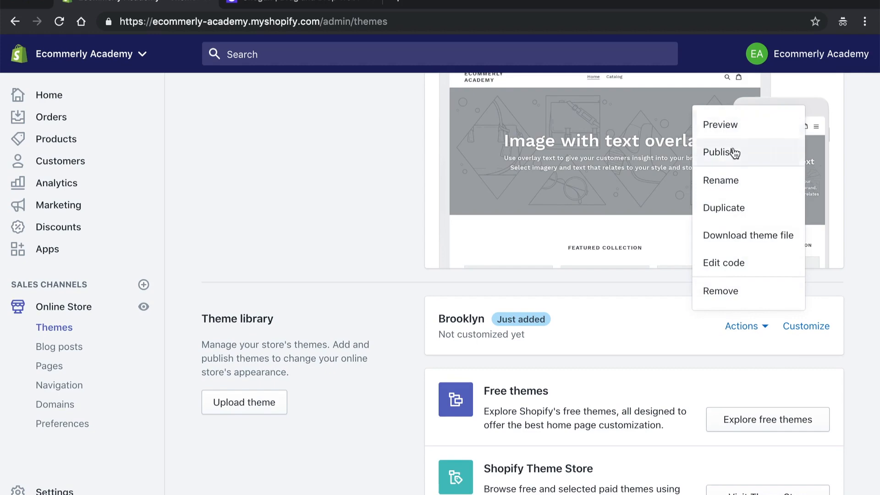
pyautogui.click(716, 156)
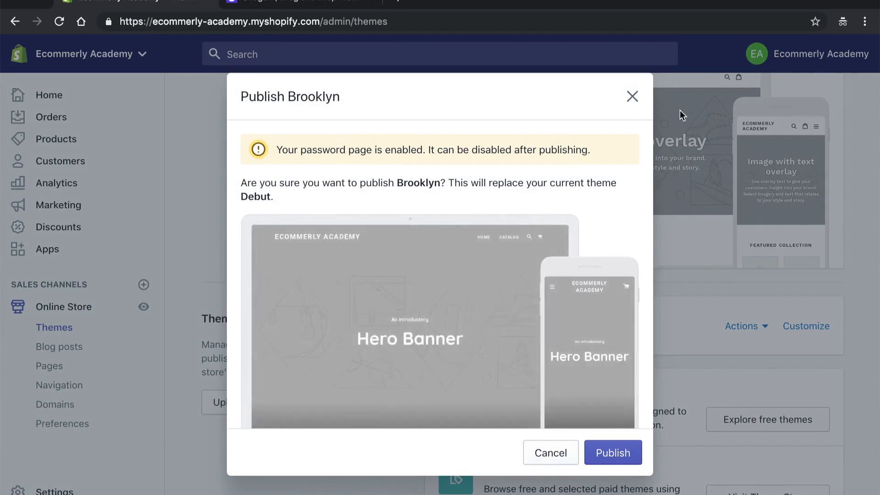
pyautogui.moveTo(241, 182); pyautogui.dragTo(467, 191)
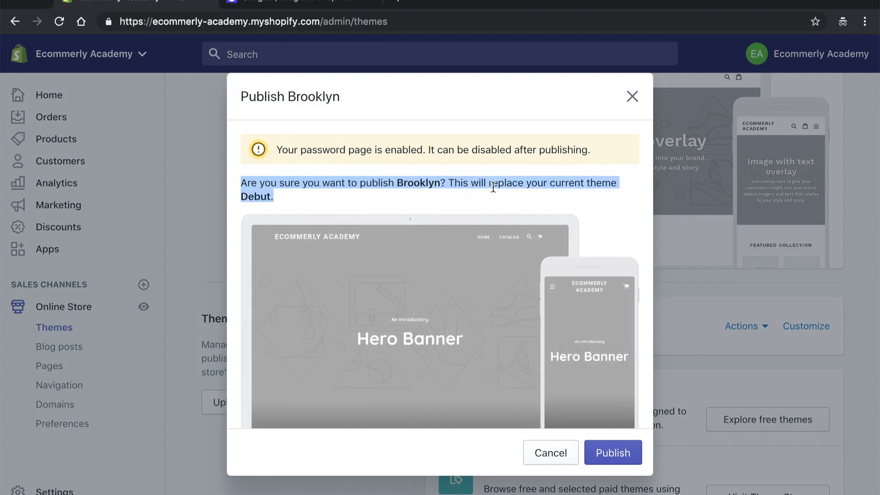
pyautogui.click(493, 188)
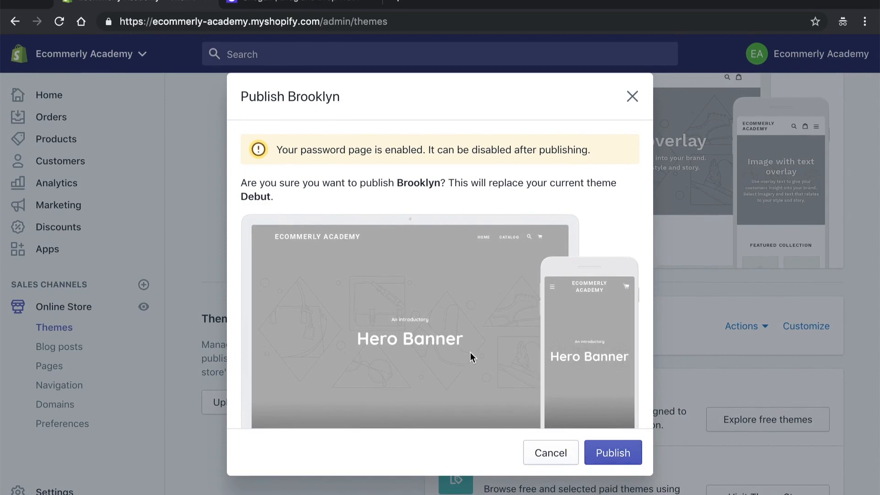
pyautogui.click(609, 459)
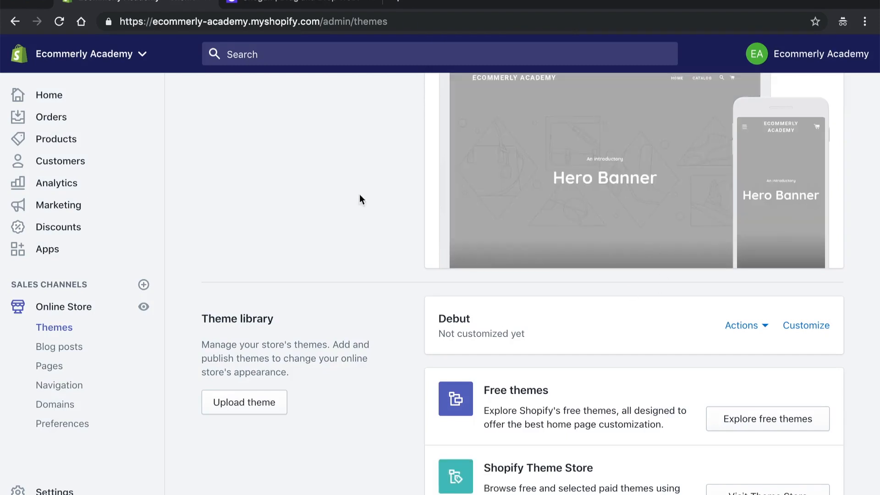
# Step: Open the current Brooklyn theme's code for editing and display the blog.liquid template
pyautogui.scroll(3, 359, 173)
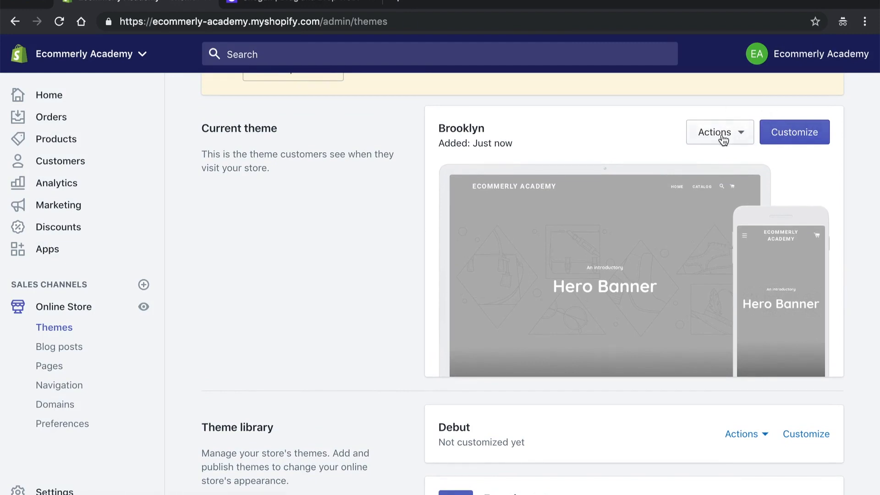
pyautogui.click(738, 139)
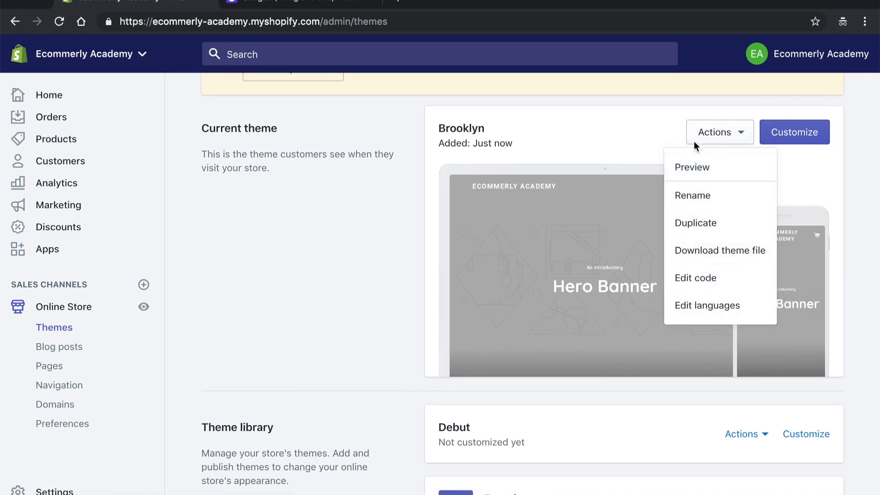
pyautogui.click(706, 284)
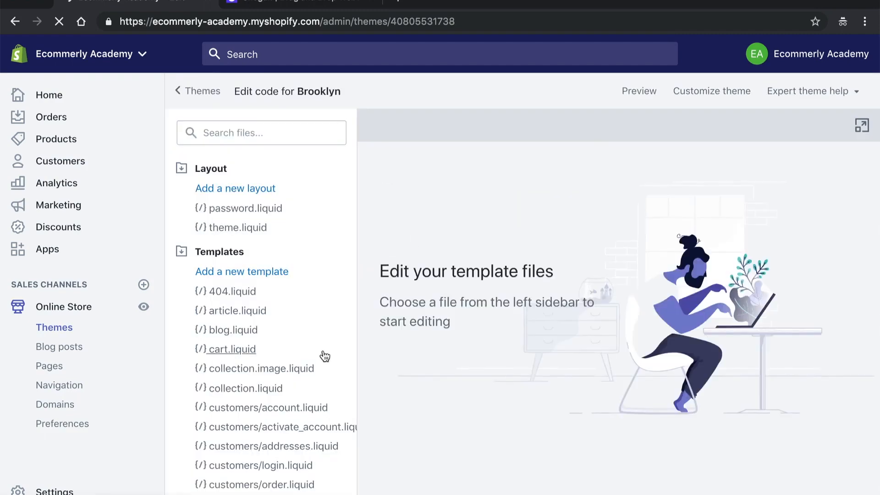
pyautogui.scroll(-2, 297, 316)
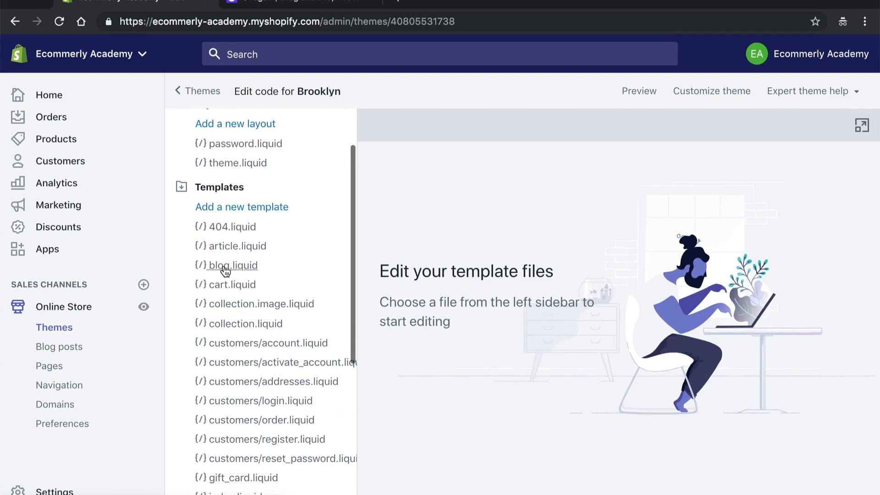
pyautogui.click(254, 267)
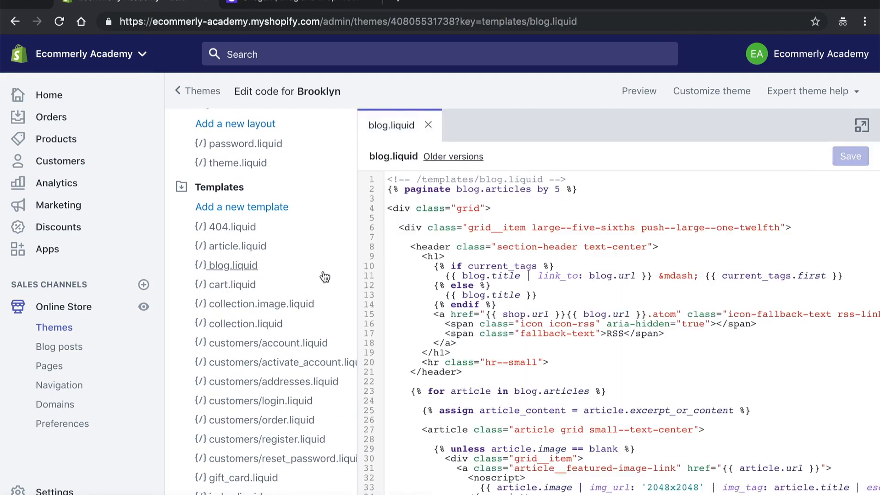
# Step: Look through the blog.liquid code and the theme's file list, and return to the Themes page
pyautogui.scroll(-6, 420, 292)
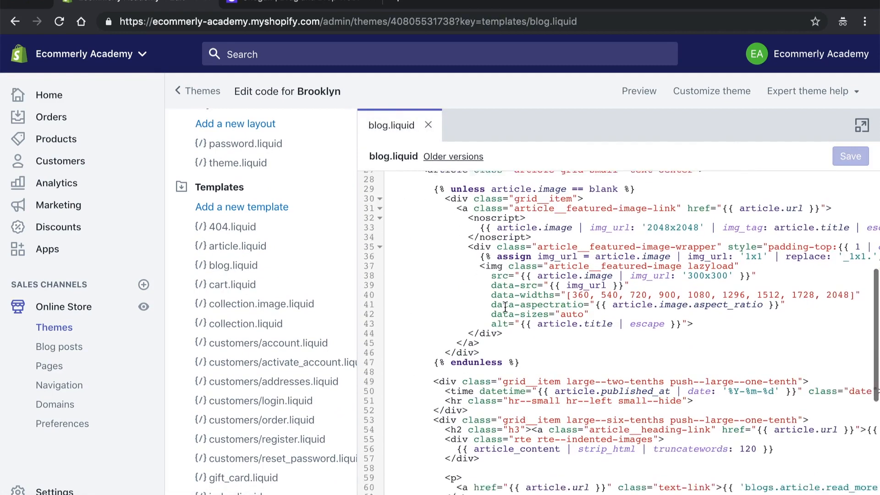
pyautogui.scroll(-2, 324, 344)
pyautogui.scroll(-6, 312, 327)
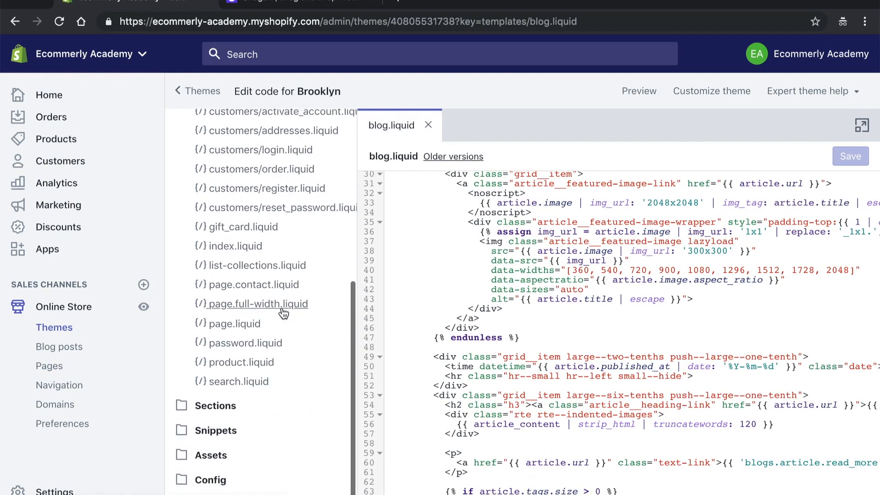
pyautogui.scroll(10, 279, 305)
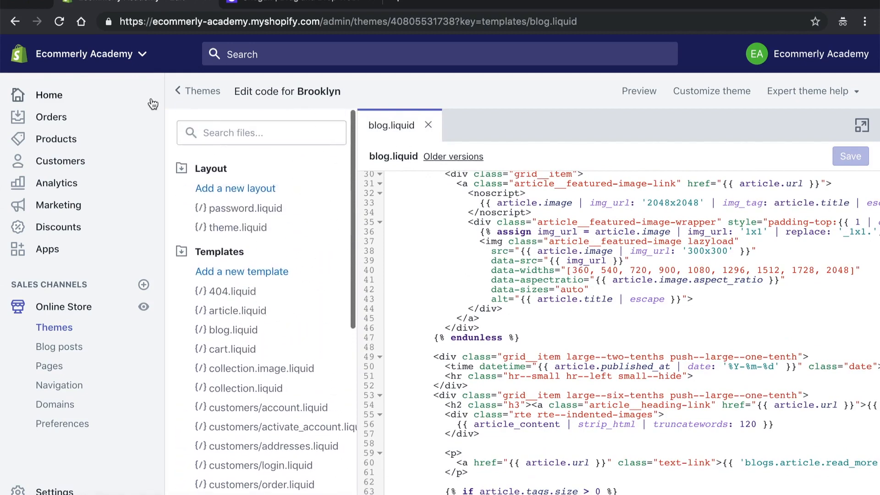
pyautogui.click(197, 93)
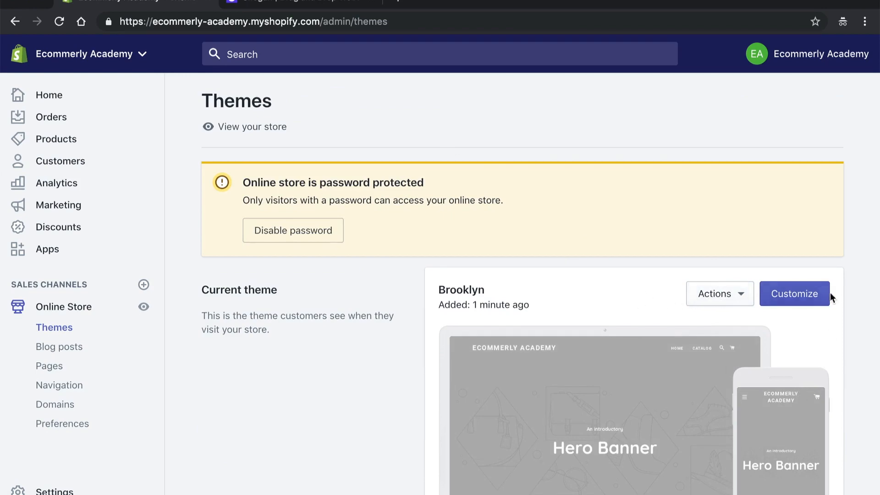
# Step: Open the Brooklyn theme for customization and look over its home page preview
pyautogui.scroll(-2, 650, 292)
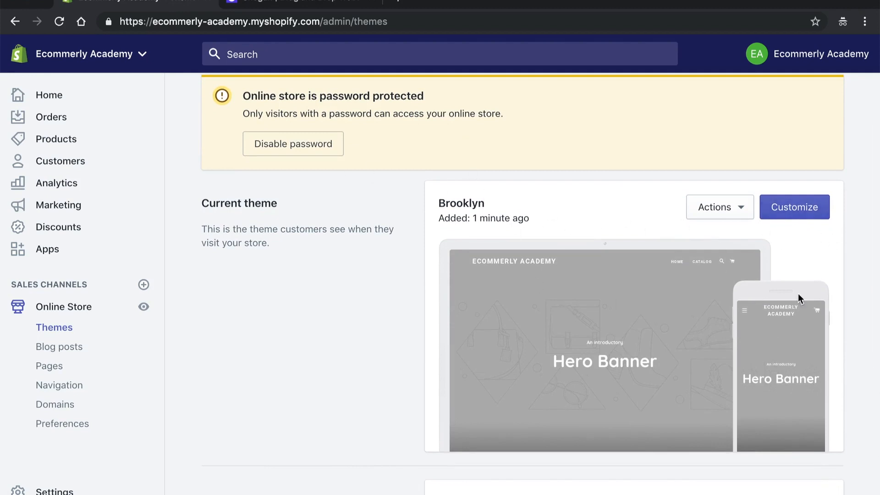
pyautogui.click(793, 214)
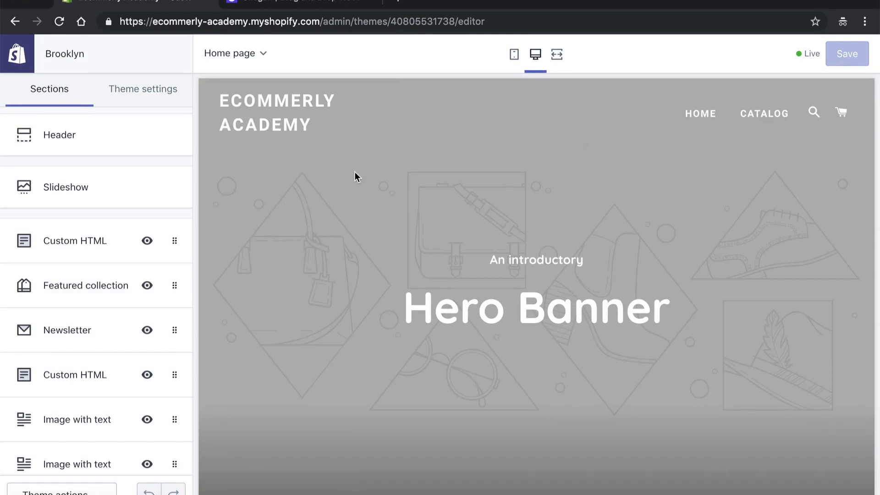
pyautogui.scroll(-5, 490, 249)
pyautogui.scroll(-3, 488, 246)
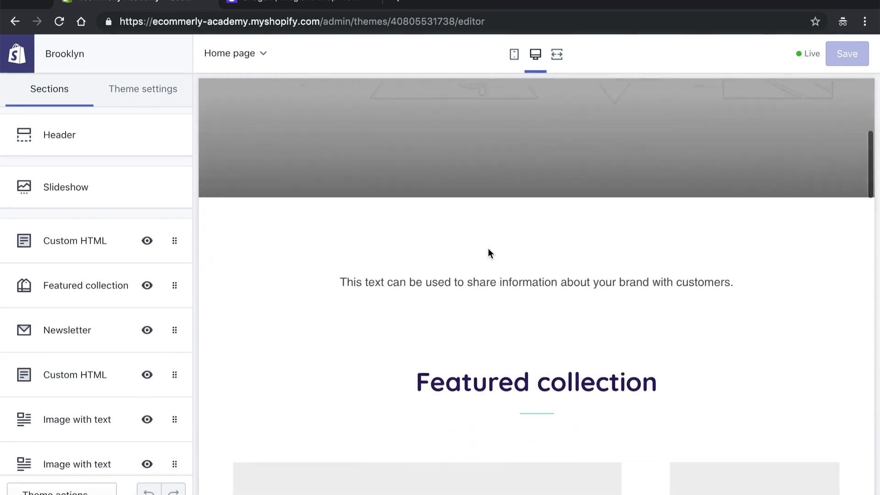
pyautogui.scroll(10, 488, 247)
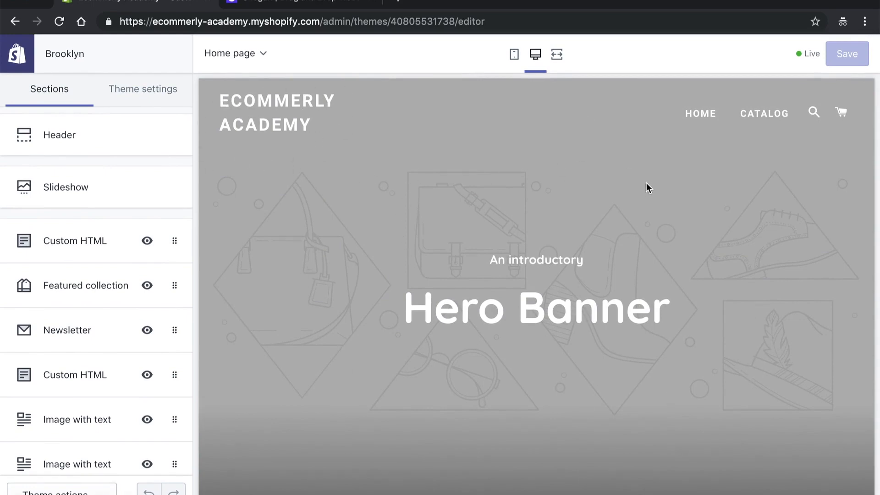
pyautogui.scroll(-2, 643, 286)
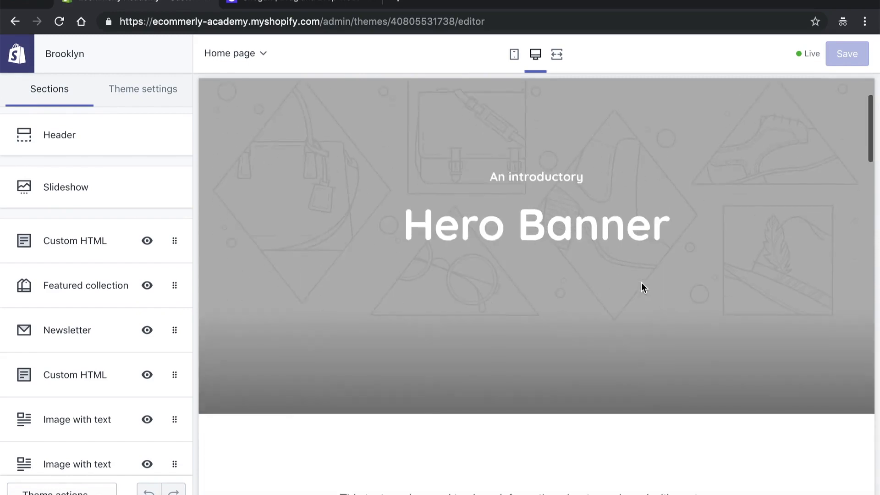
# Step: Look through the Brooklyn home page preview, from the hero banner down to the image-with-text sections
pyautogui.scroll(-5, 643, 286)
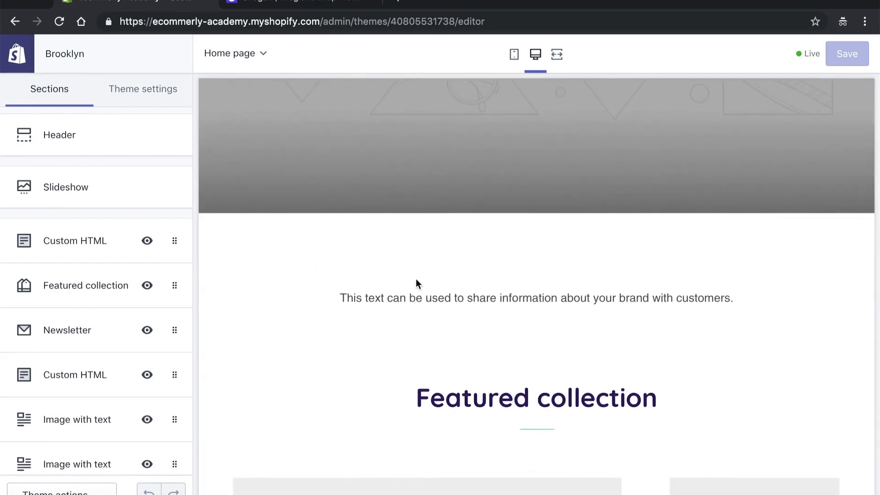
pyautogui.scroll(-4, 512, 298)
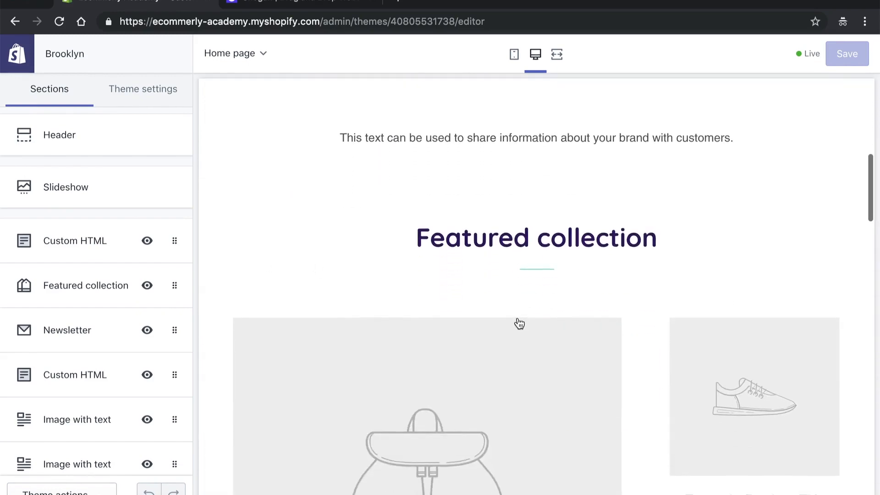
pyautogui.scroll(-9, 517, 320)
pyautogui.scroll(-4, 540, 320)
pyautogui.scroll(-2, 531, 288)
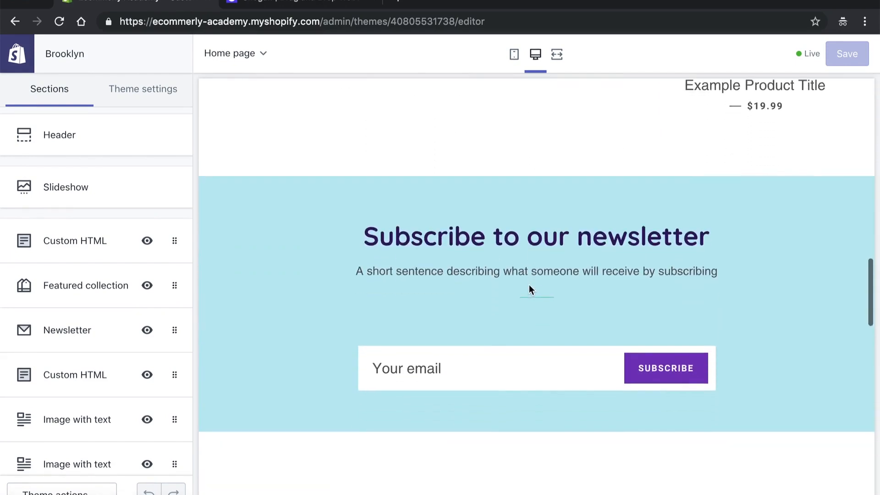
pyautogui.scroll(-1, 529, 290)
pyautogui.scroll(1, 529, 289)
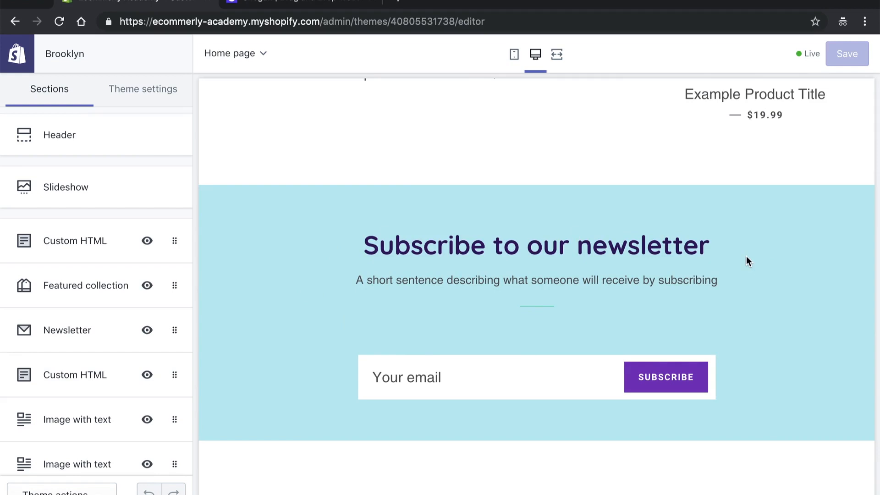
pyautogui.scroll(-5, 747, 266)
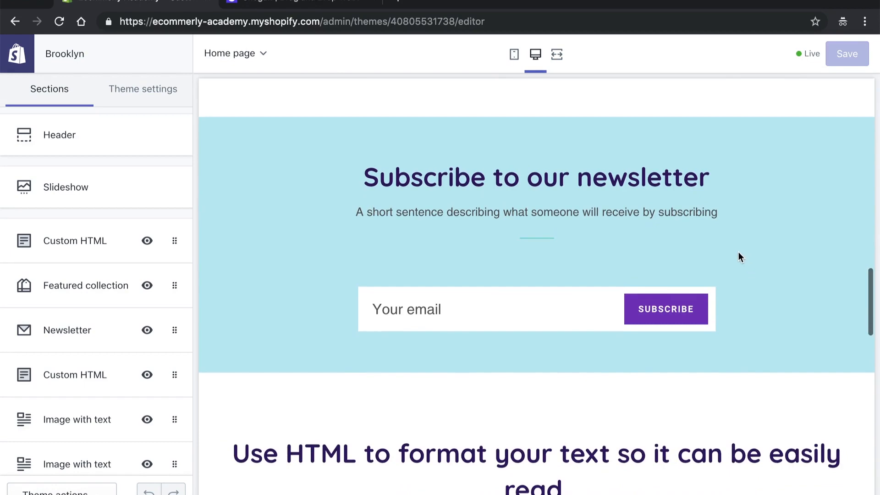
pyautogui.scroll(-8, 733, 252)
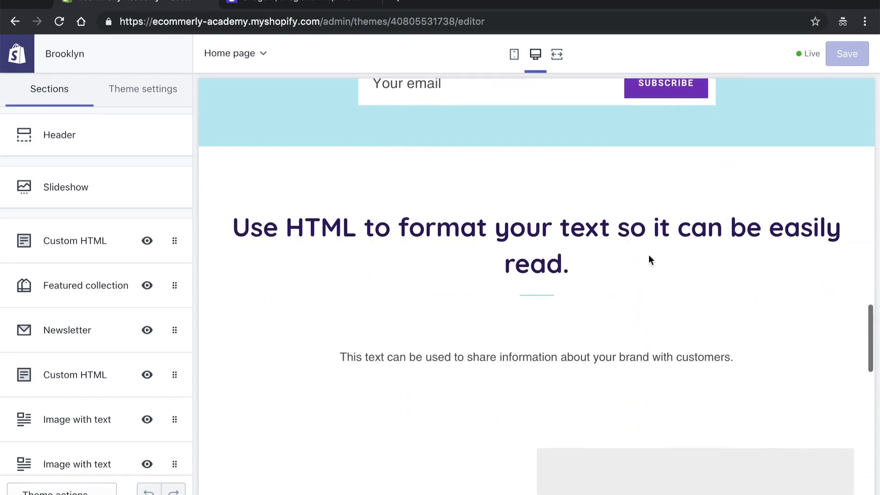
pyautogui.scroll(-8, 513, 257)
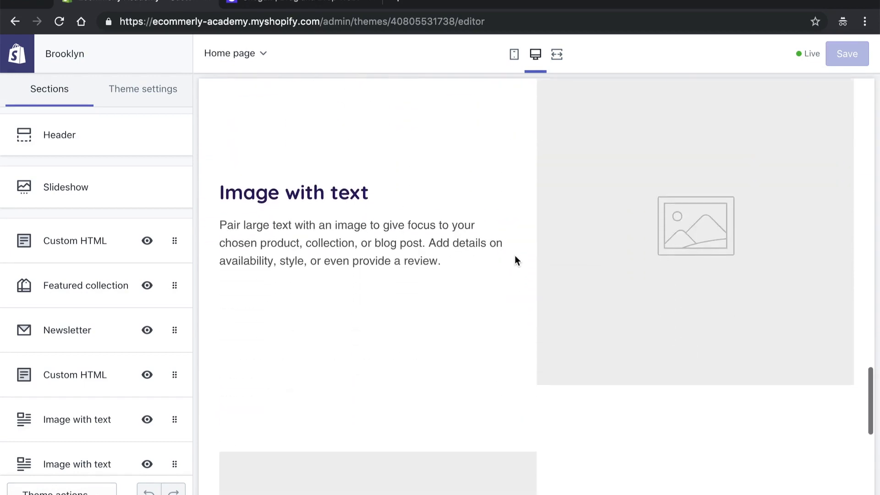
pyautogui.scroll(-8, 486, 254)
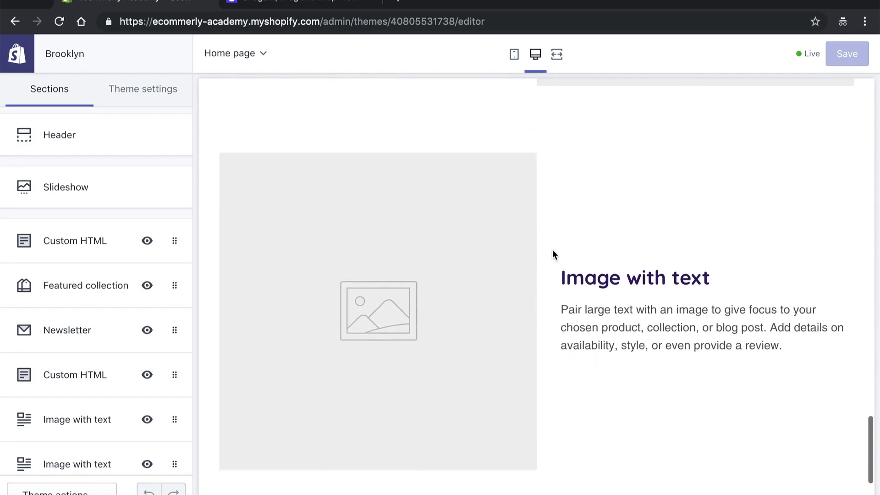
pyautogui.scroll(20, 508, 185)
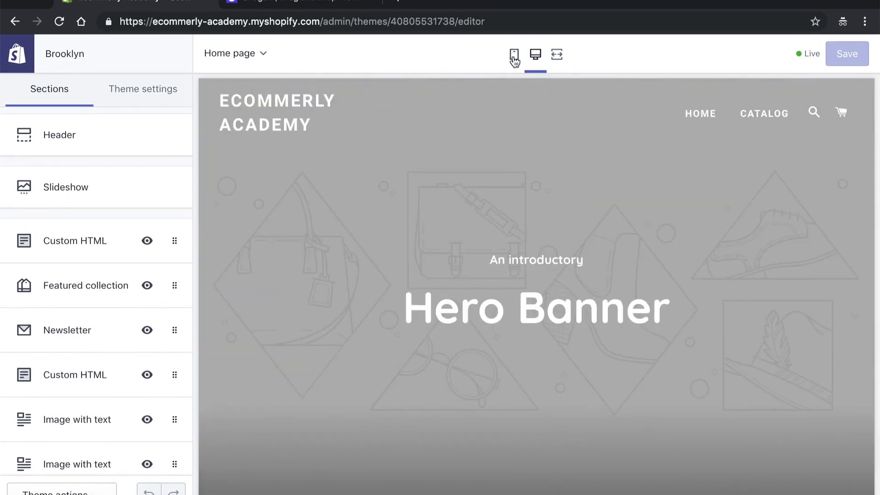
# Step: Preview the home page and its navigation menu in the mobile layout, and return to the desktop layout
pyautogui.click(514, 61)
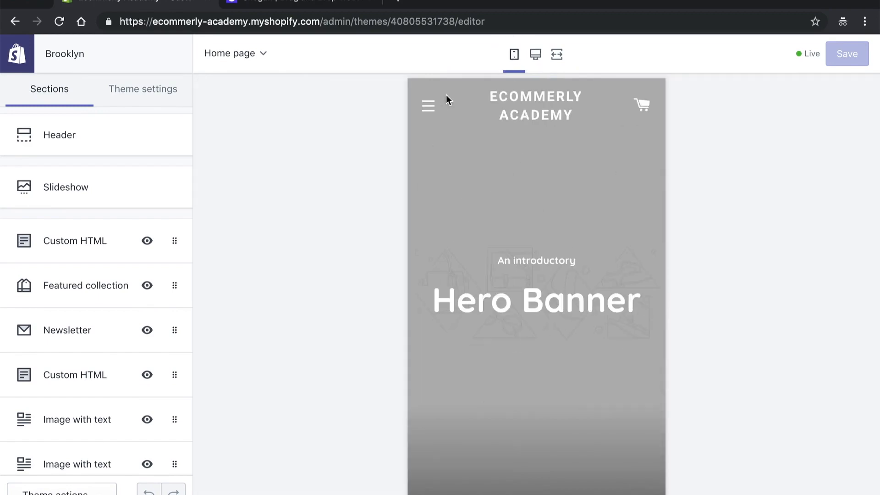
pyautogui.click(428, 106)
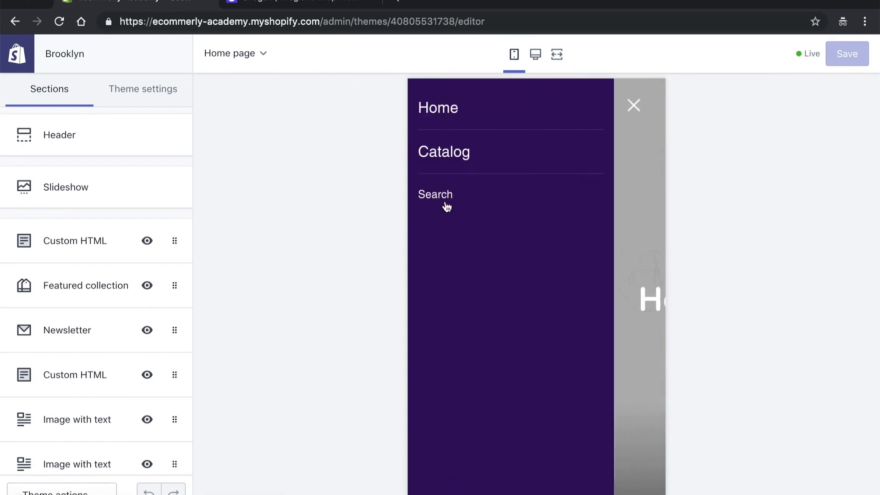
pyautogui.click(633, 105)
pyautogui.scroll(-5, 555, 265)
pyautogui.scroll(5, 564, 118)
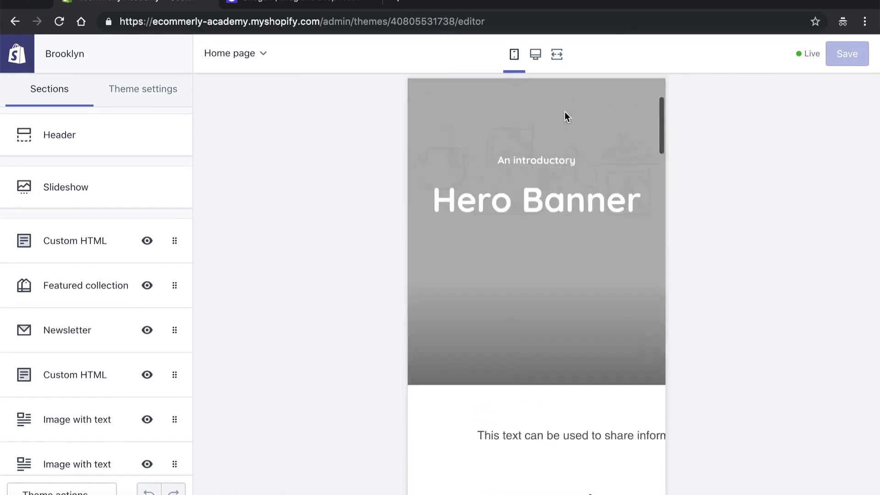
pyautogui.click(536, 57)
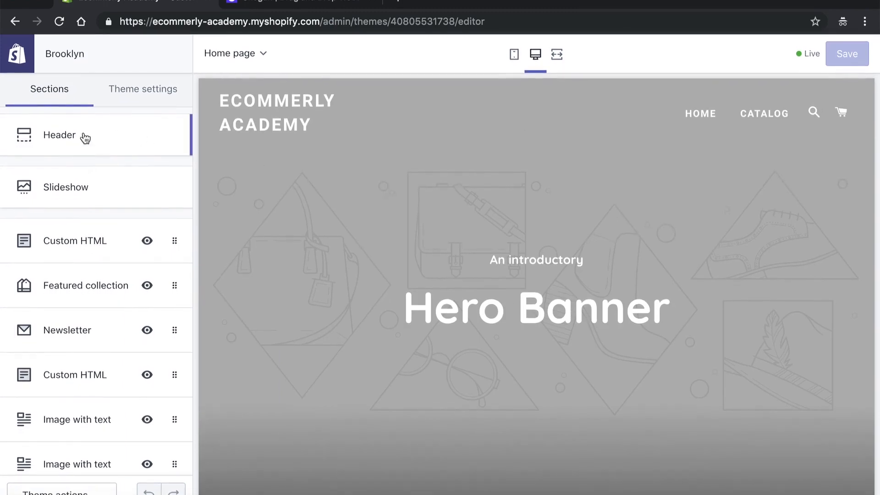
# Step: Open the Header section's settings and browse the free image categories for the logo
pyautogui.click(110, 136)
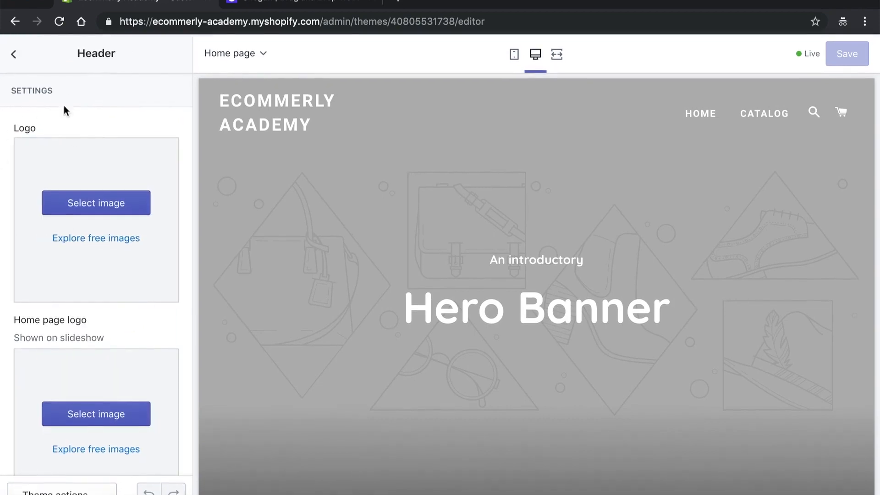
pyautogui.scroll(-3, 108, 321)
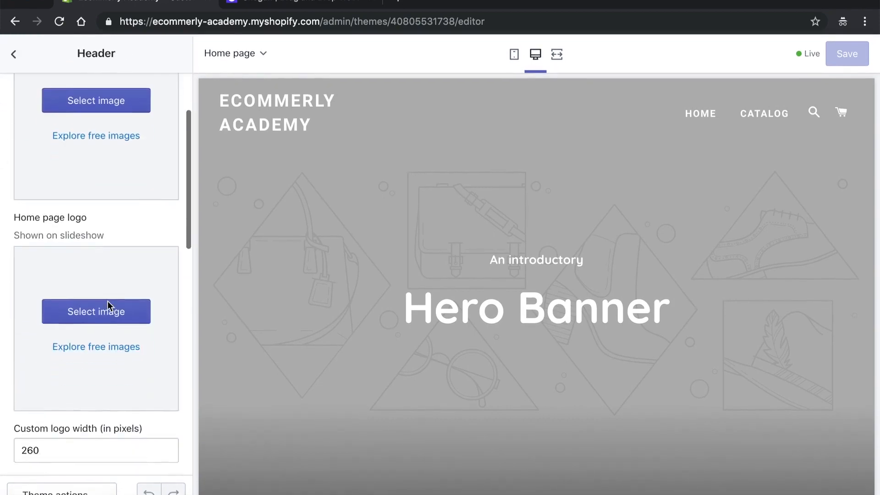
pyautogui.scroll(3, 108, 305)
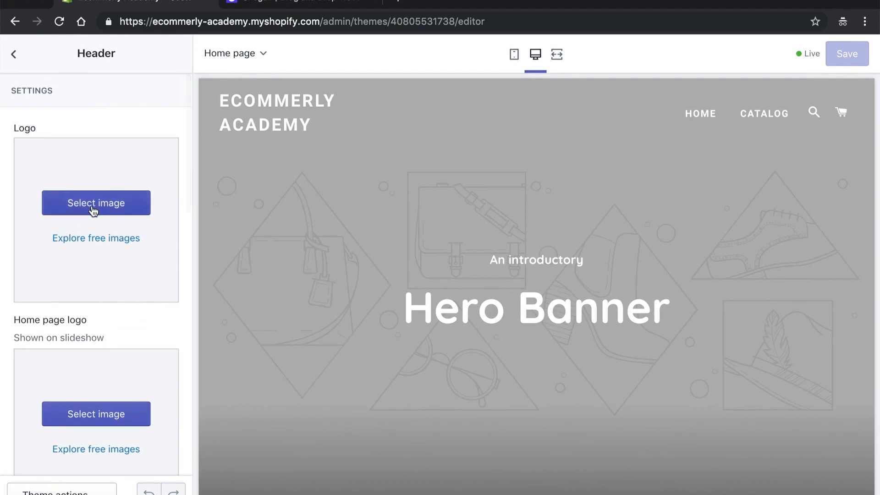
pyautogui.click(91, 238)
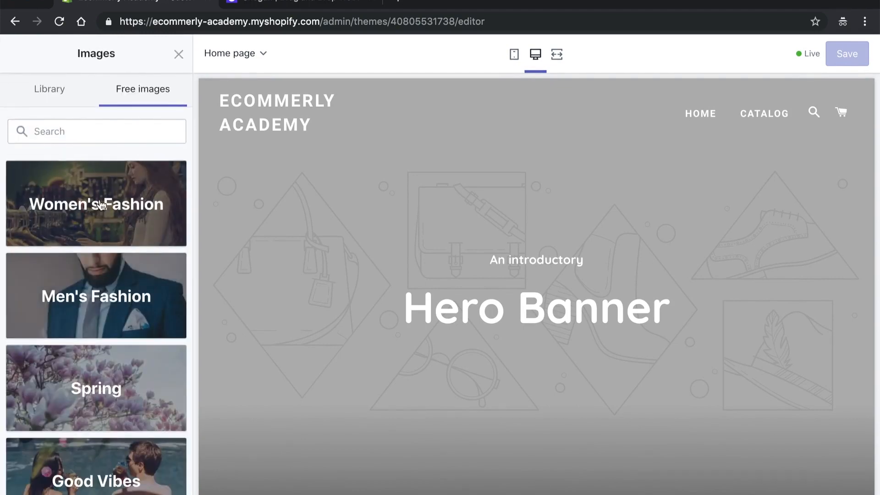
pyautogui.scroll(-8, 101, 206)
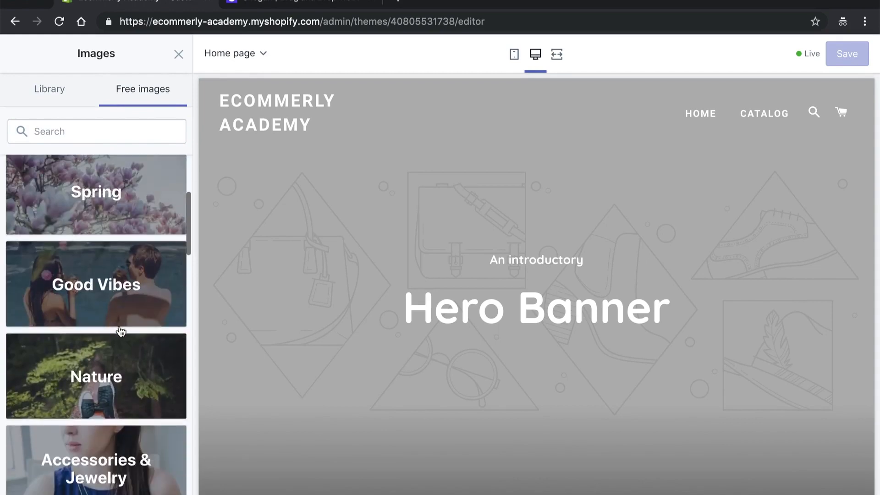
pyautogui.scroll(-7, 137, 303)
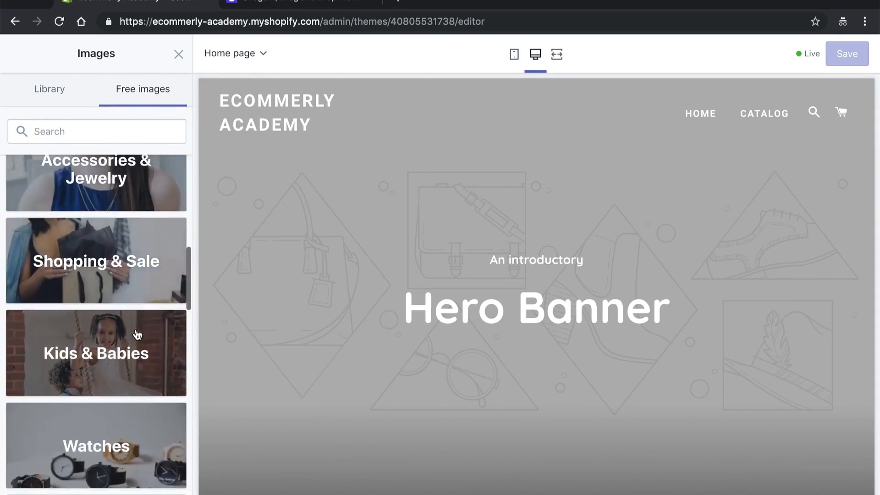
pyautogui.scroll(-4, 142, 333)
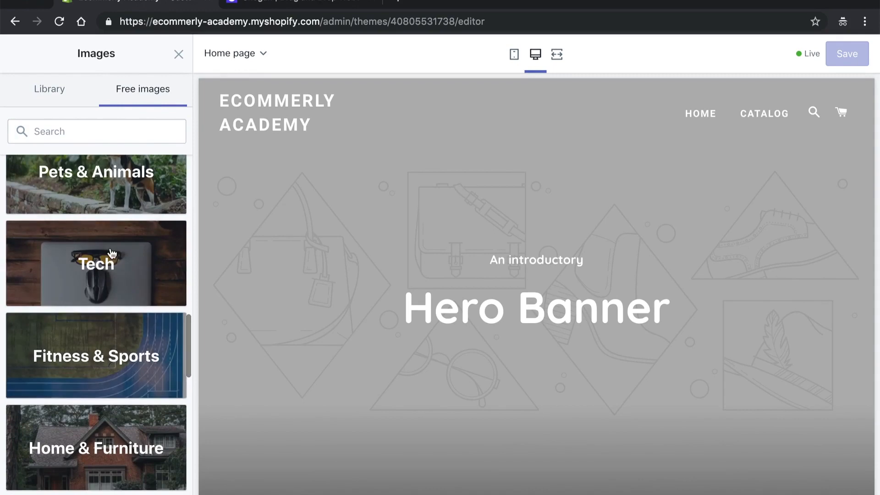
pyautogui.scroll(-4, 117, 288)
pyautogui.scroll(-10, 120, 290)
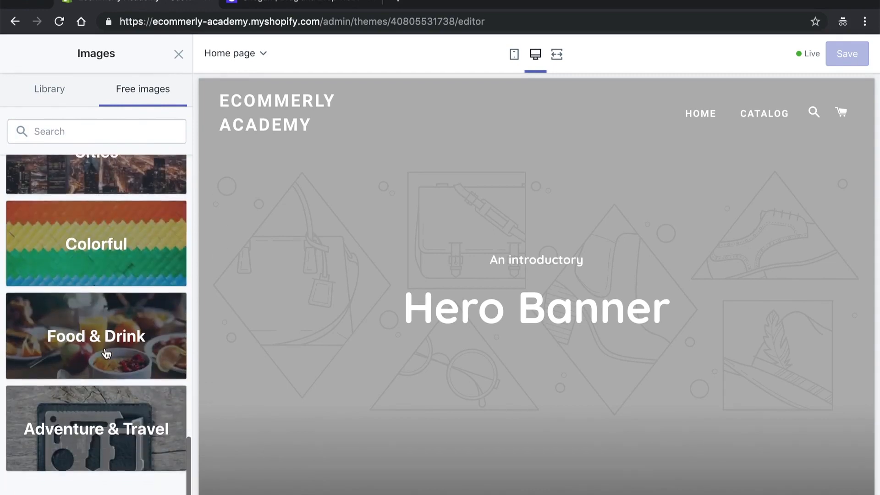
# Step: Set the Food & Drink free image of garlic, onion, tomatoes and a knife on a cutting board as the header logo
pyautogui.click(109, 355)
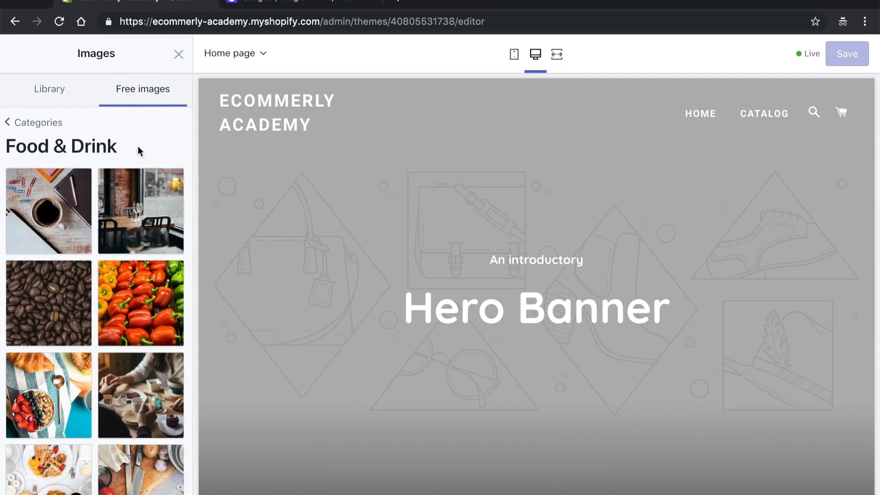
pyautogui.scroll(-4, 129, 285)
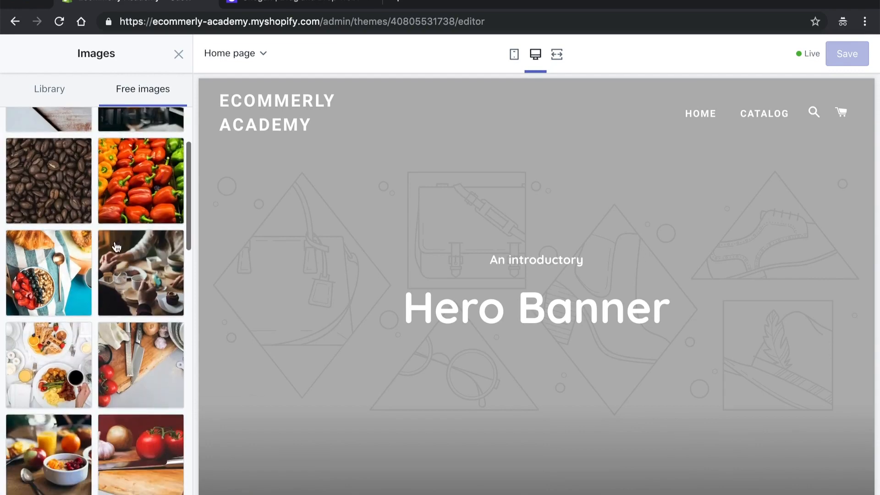
pyautogui.scroll(-1, 107, 247)
pyautogui.scroll(-3, 107, 246)
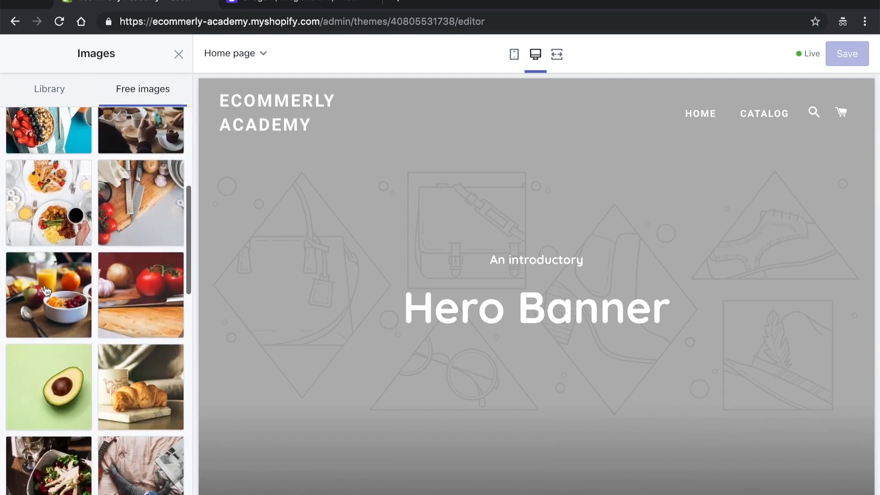
pyautogui.click(123, 301)
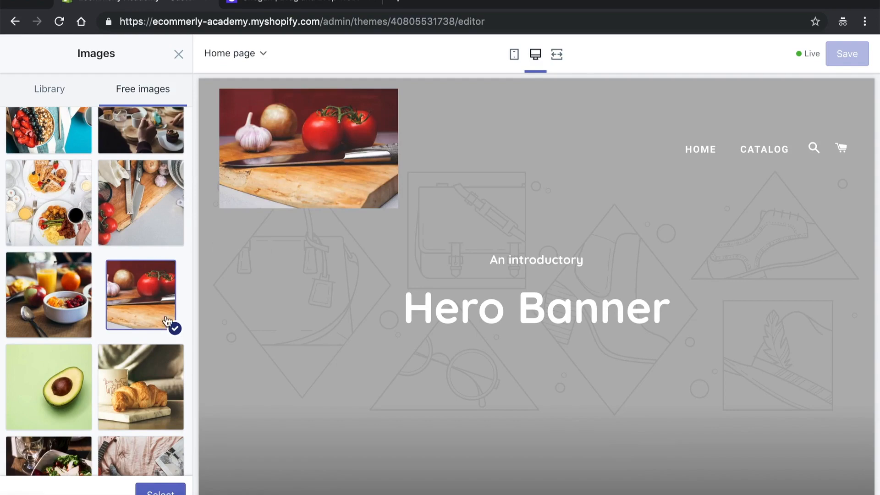
pyautogui.scroll(-9, 143, 267)
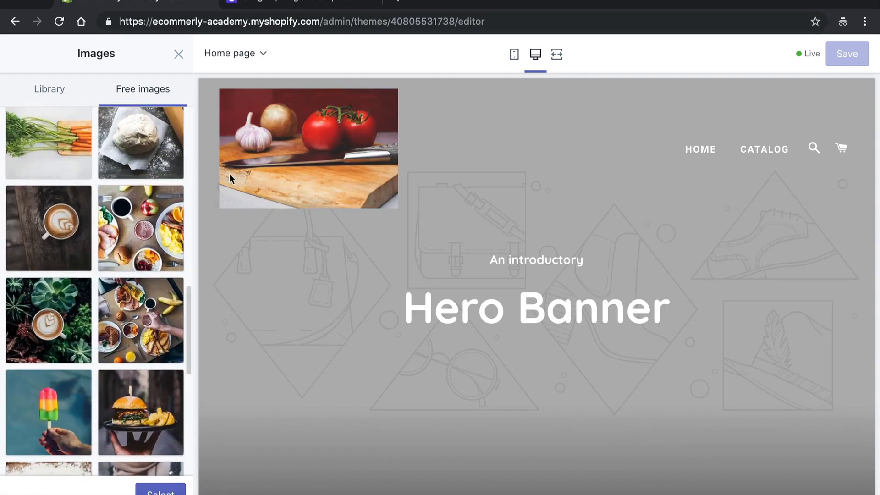
pyautogui.scroll(-8, 99, 350)
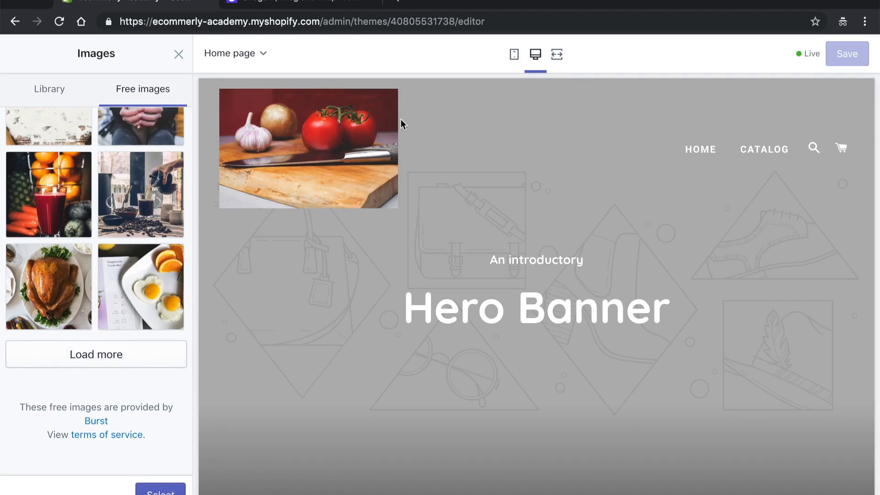
pyautogui.click(160, 490)
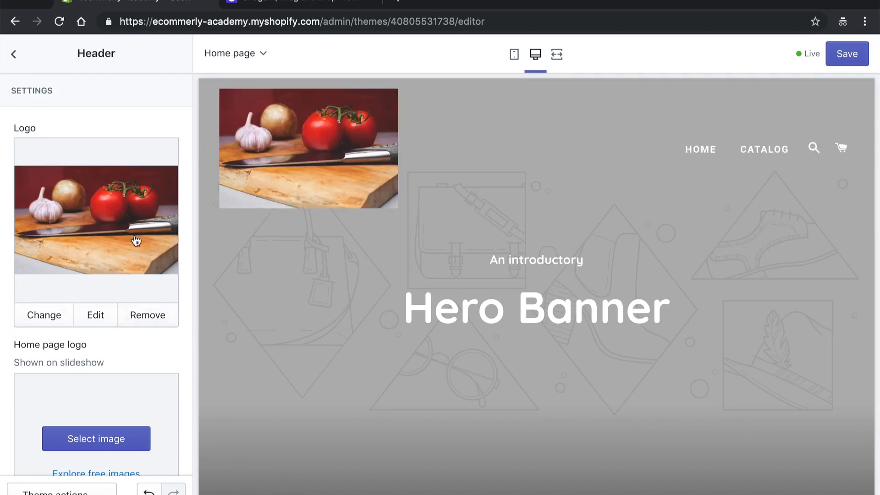
# Step: View the logo image's alt text setting and close it without changes
pyautogui.scroll(-3, 124, 218)
pyautogui.click(86, 235)
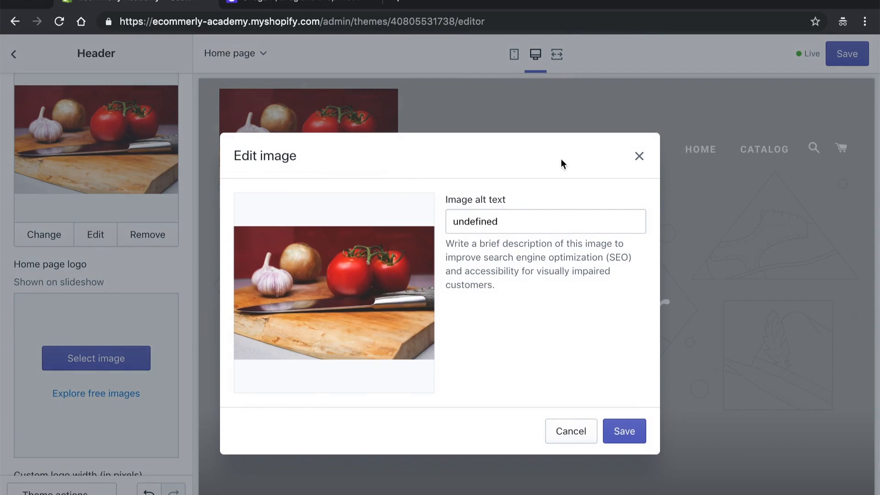
pyautogui.click(639, 157)
# Step: Try custom logo widths of 100 and 500 pixels in the header settings
pyautogui.scroll(-5, 142, 275)
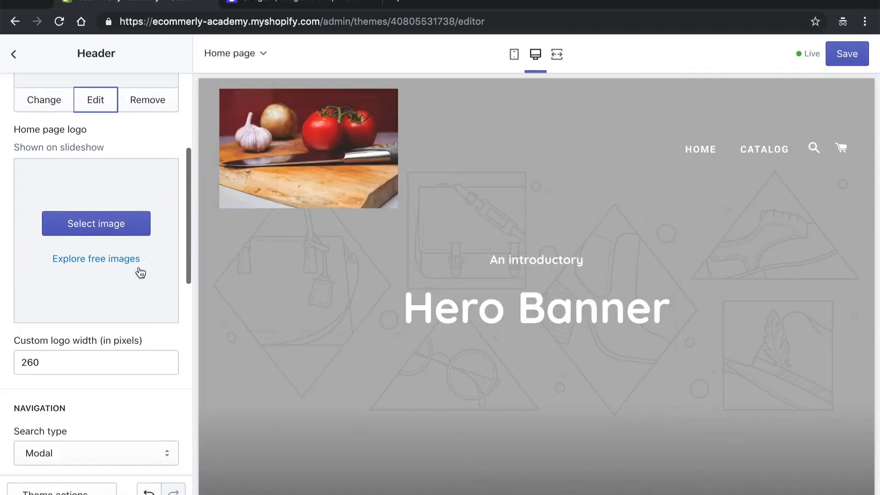
pyautogui.scroll(-3, 125, 295)
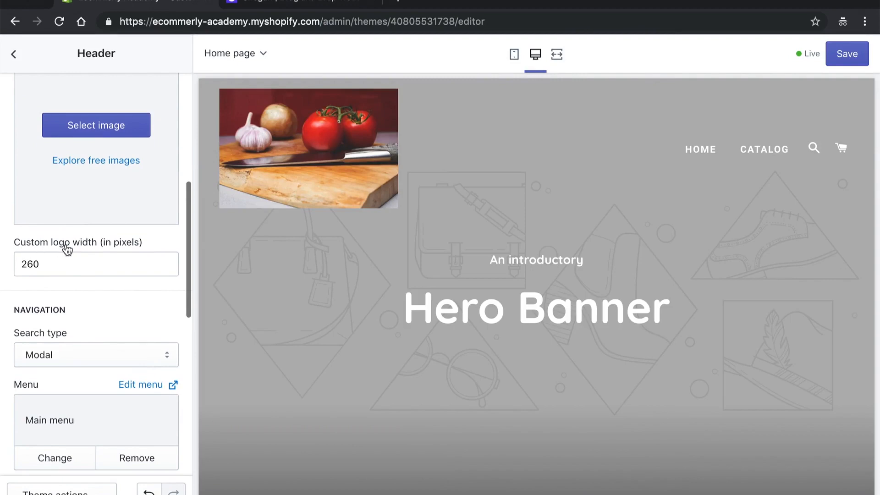
pyautogui.doubleClick(49, 263)
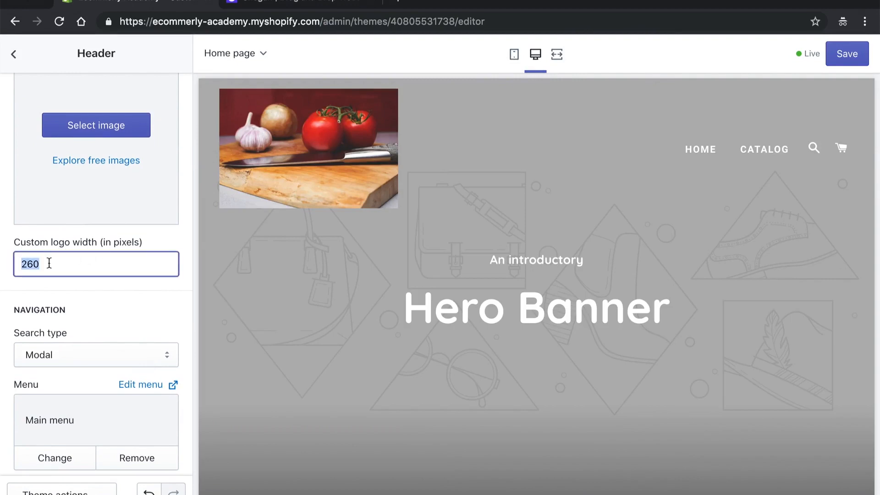
pyautogui.write('100')
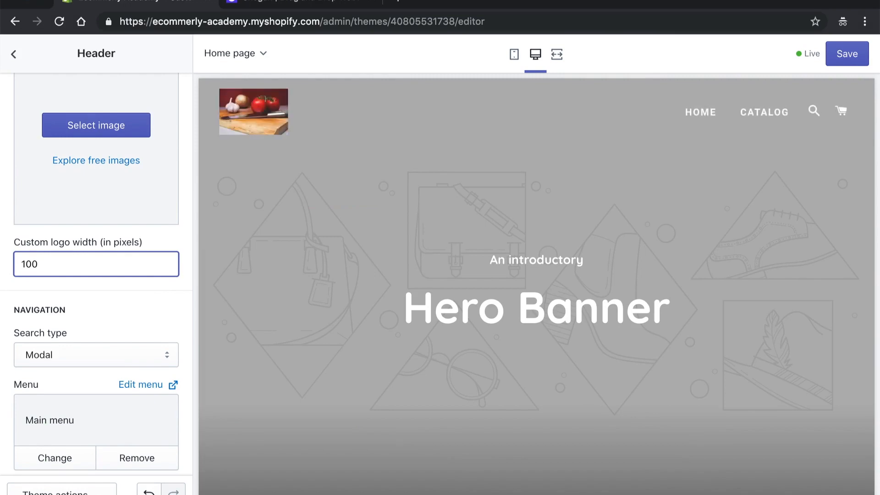
pyautogui.doubleClick(49, 262)
pyautogui.write('50')
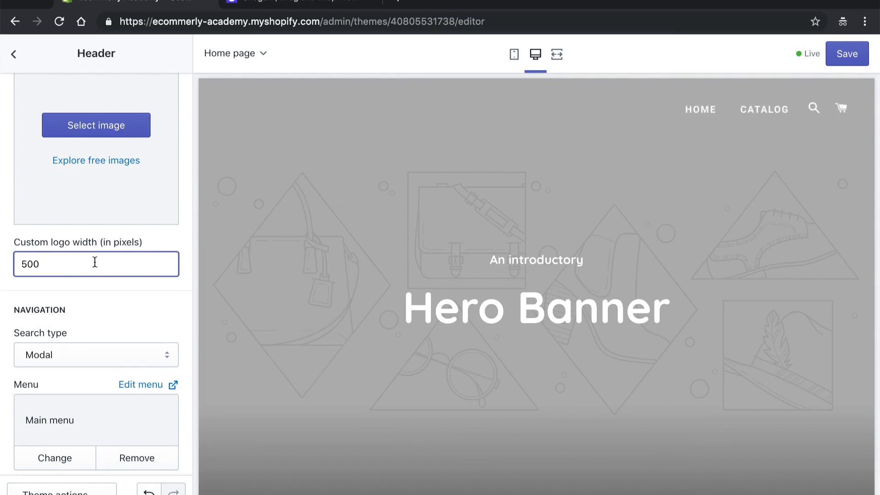
# Step: Set the header's custom logo width to 200 pixels
pyautogui.doubleClick(130, 264)
pyautogui.write('200')
pyautogui.scroll(-4, 88, 298)
pyautogui.scroll(2, 82, 230)
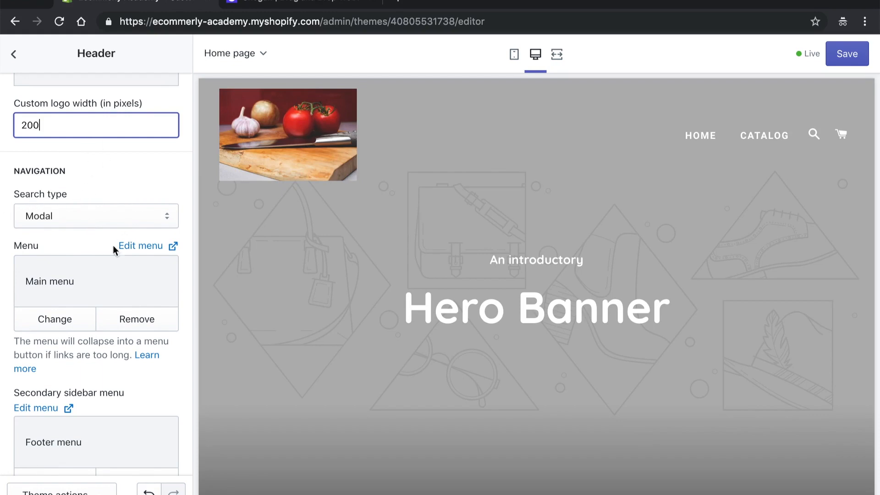
# Step: Check the header's search type options without changing them, and turn on the announcement bar
pyautogui.click(87, 216)
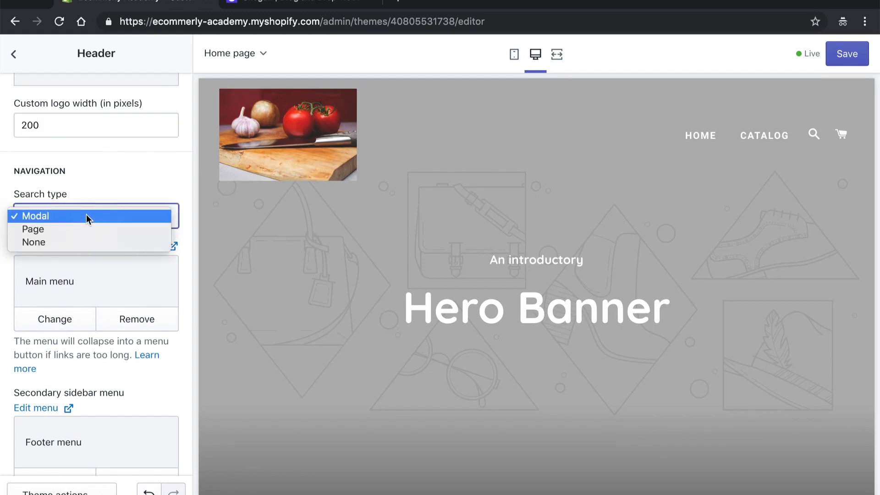
pyautogui.click(98, 187)
pyautogui.scroll(-7, 111, 348)
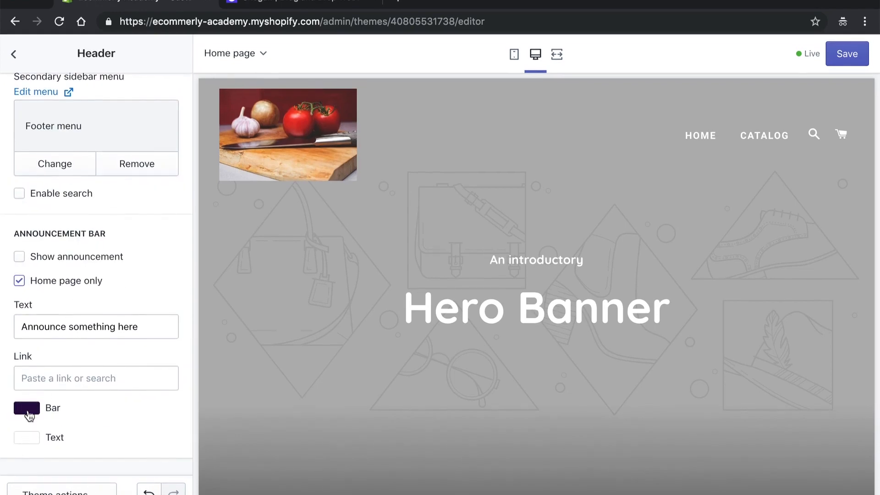
pyautogui.scroll(4, 72, 255)
pyautogui.scroll(-4, 73, 257)
pyautogui.click(19, 259)
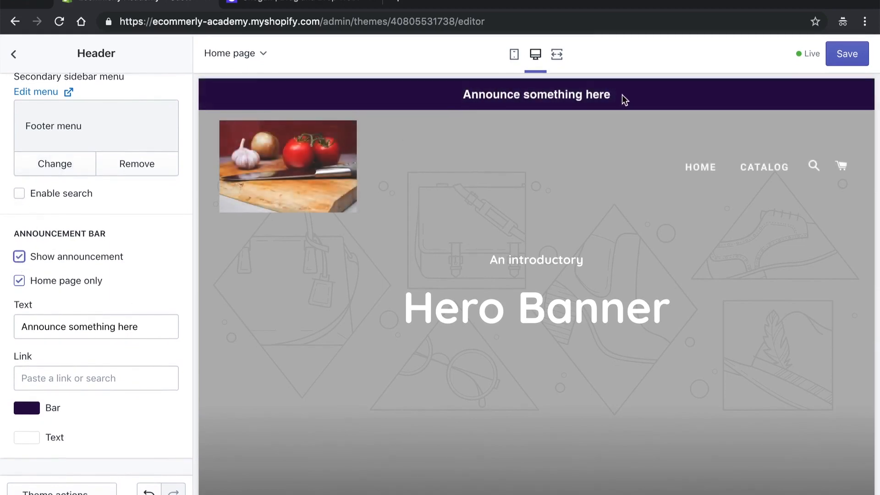
# Step: Try "Welcome to Spag.io!" as the announcement bar text
pyautogui.tripleClick(147, 327)
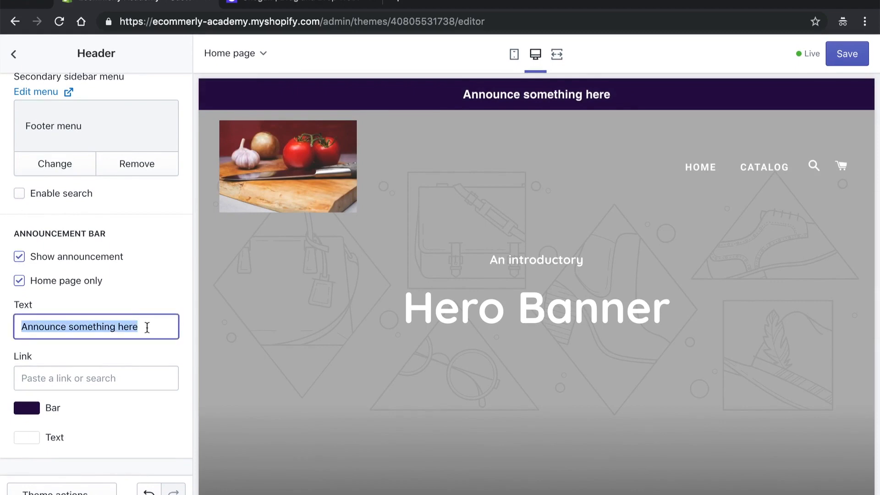
pyautogui.write('Welco')
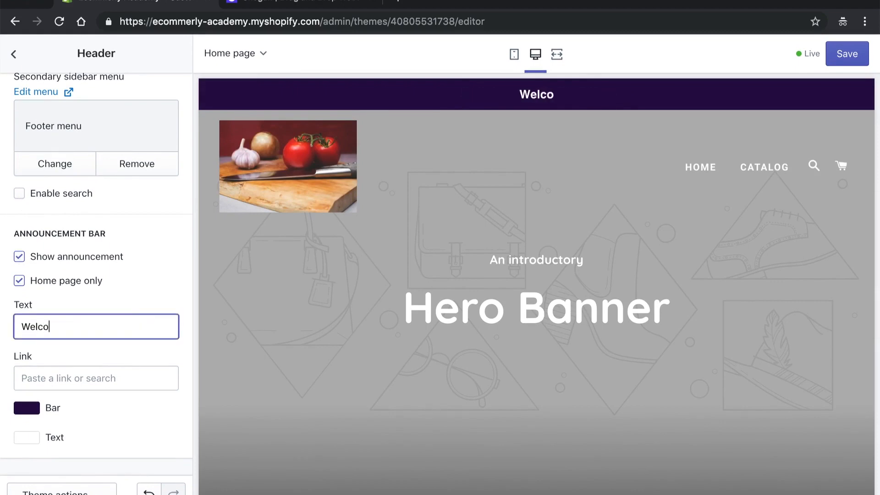
pyautogui.write('me to Spag.i')
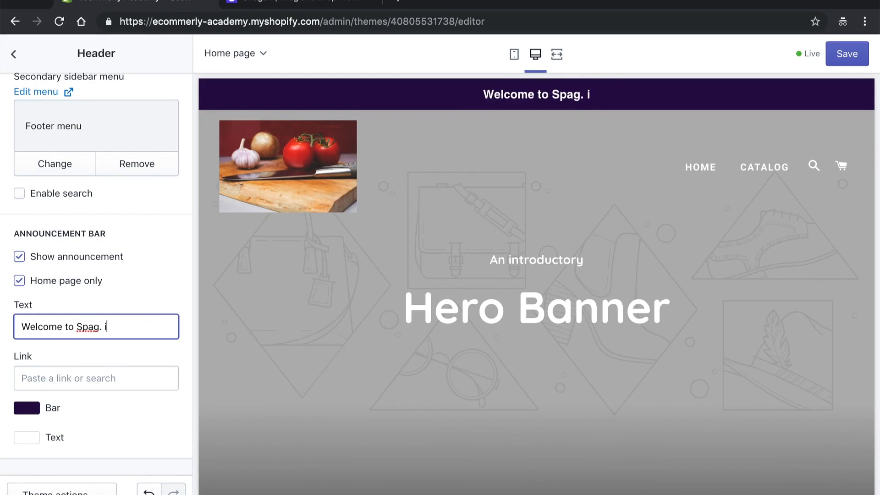
pyautogui.write('o!')
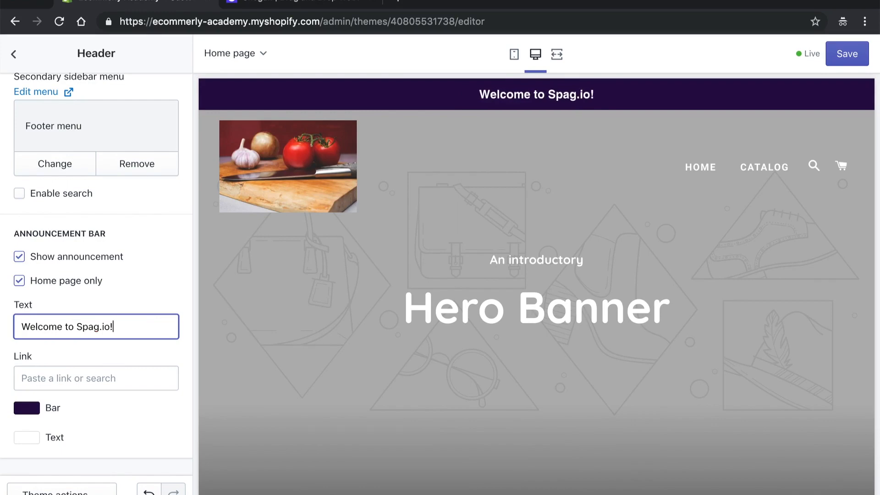
# Step: Set the announcement bar text to "FREE SHIPPING!" and view the link destinations available for it
pyautogui.tripleClick(135, 331)
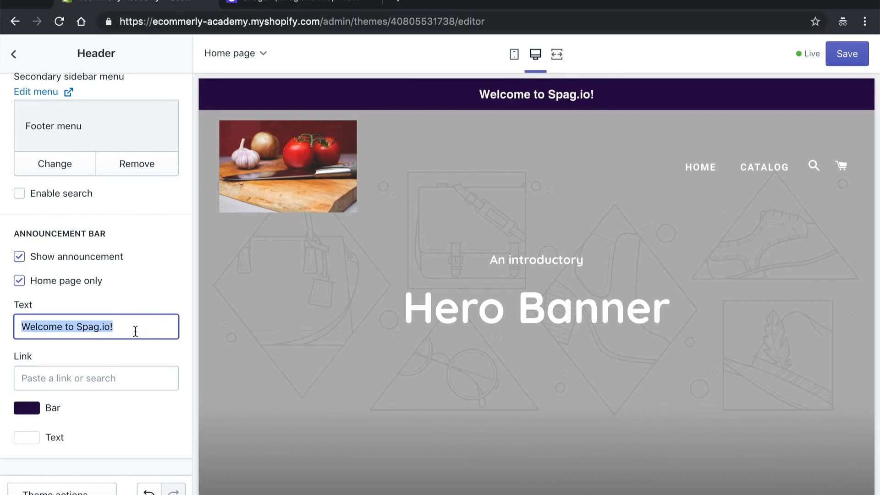
pyautogui.write('FREE SHIPPING!')
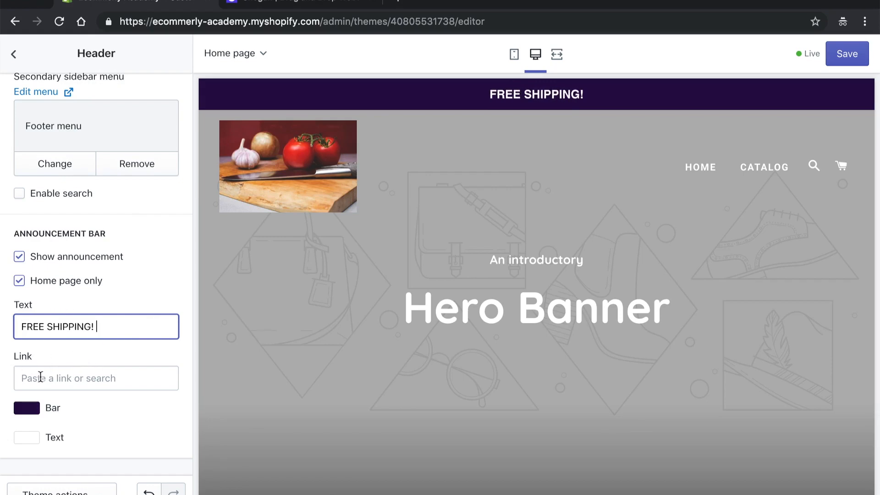
pyautogui.click(108, 376)
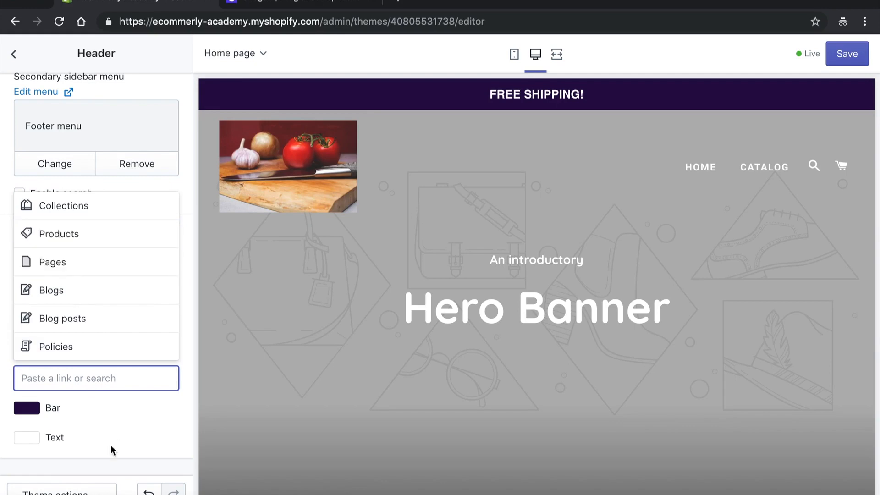
pyautogui.scroll(1, 117, 415)
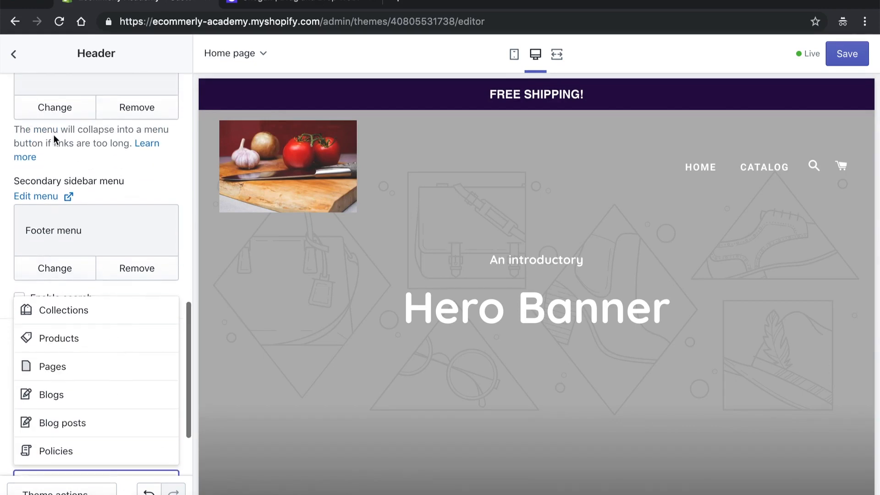
pyautogui.scroll(10, 87, 160)
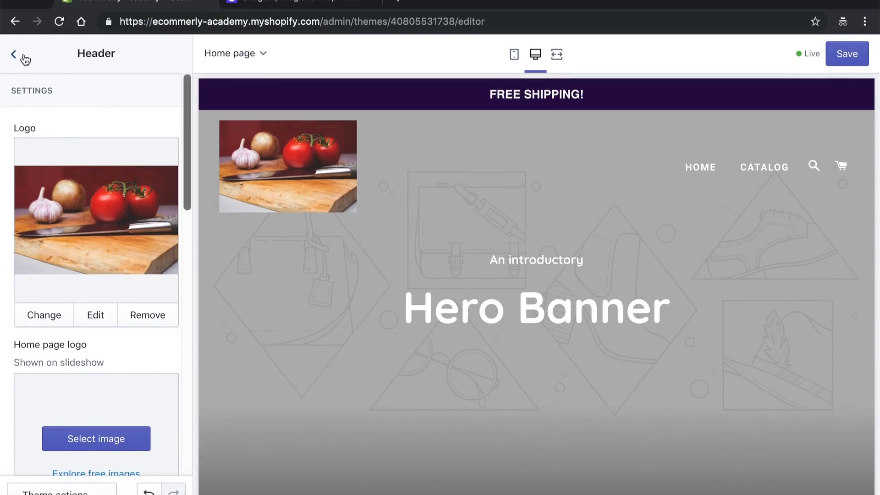
# Step: Open the Slideshow section's settings and check the slide height options without changing them
pyautogui.click(17, 56)
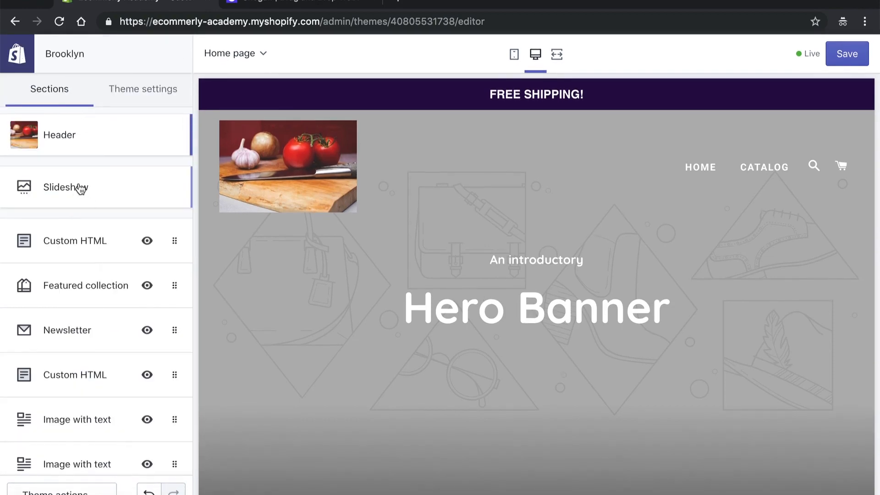
pyautogui.click(86, 197)
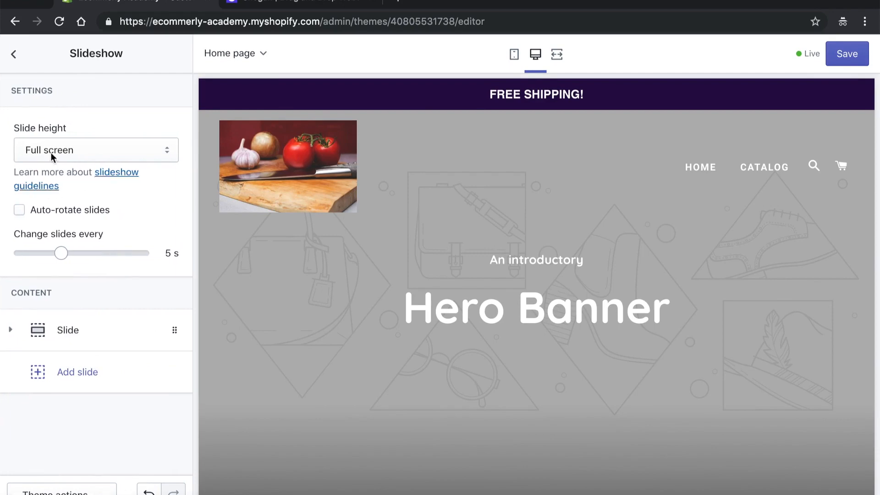
pyautogui.click(147, 153)
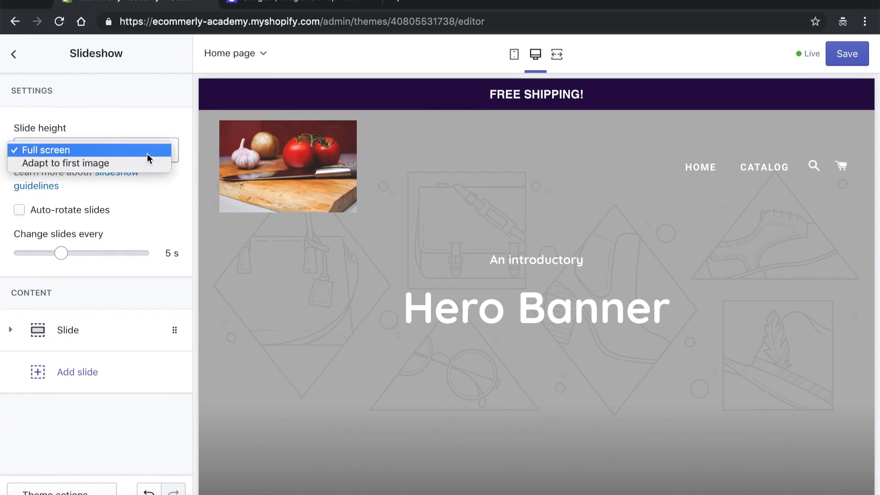
pyautogui.click(154, 130)
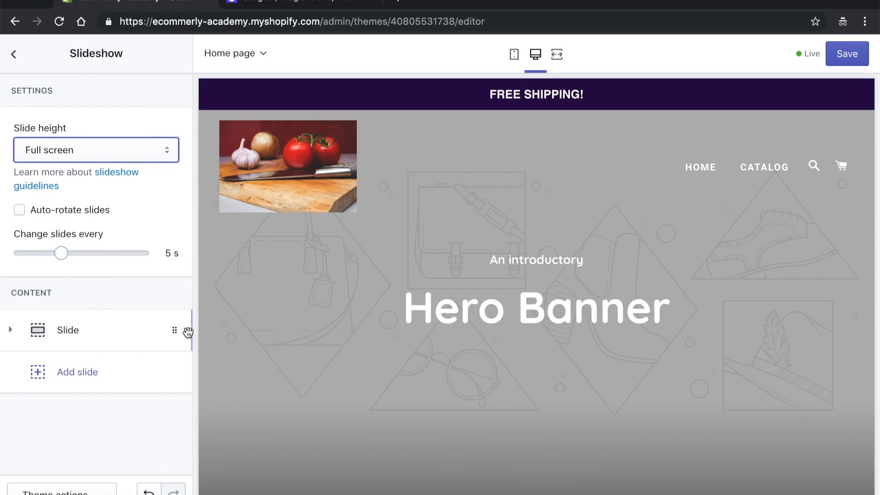
# Step: Expand the slideshow's existing slide and examine its image, overlay, text and button settings
pyautogui.scroll(-1, 500, 354)
pyautogui.scroll(1, 499, 352)
pyautogui.moveTo(176, 332); pyautogui.dragTo(159, 314)
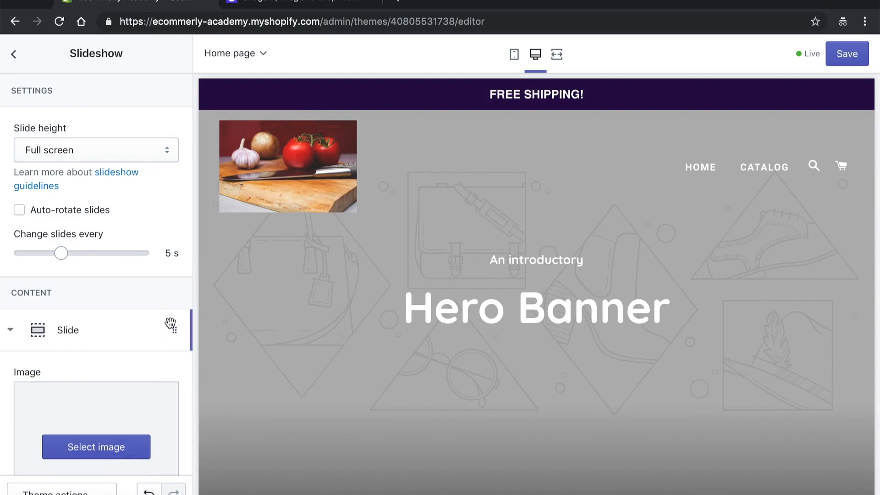
pyautogui.click(11, 332)
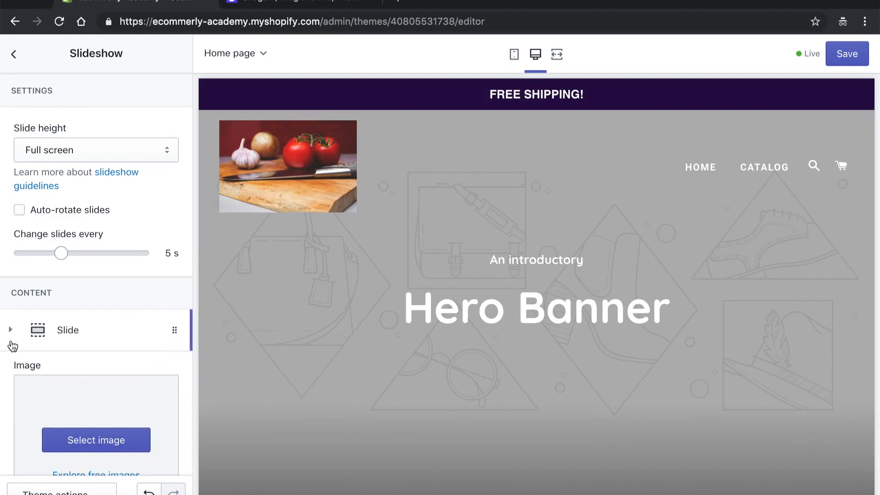
pyautogui.click(10, 330)
pyautogui.scroll(-3, 114, 337)
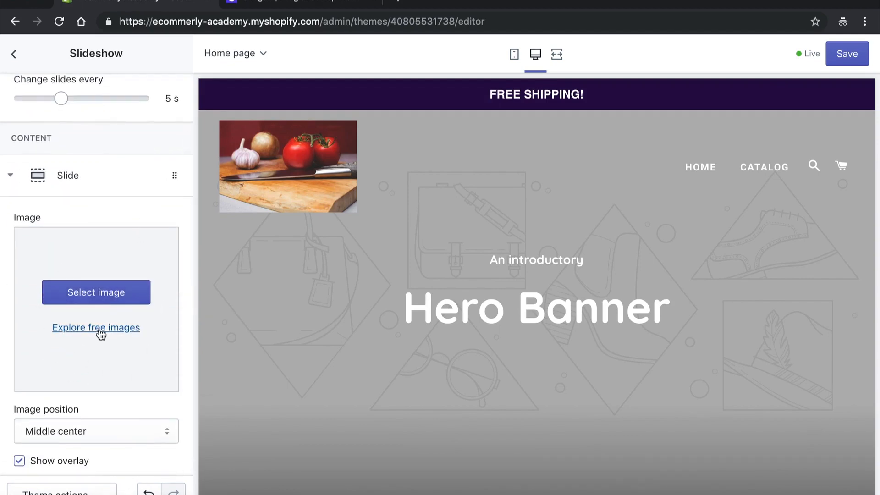
pyautogui.scroll(-4, 103, 334)
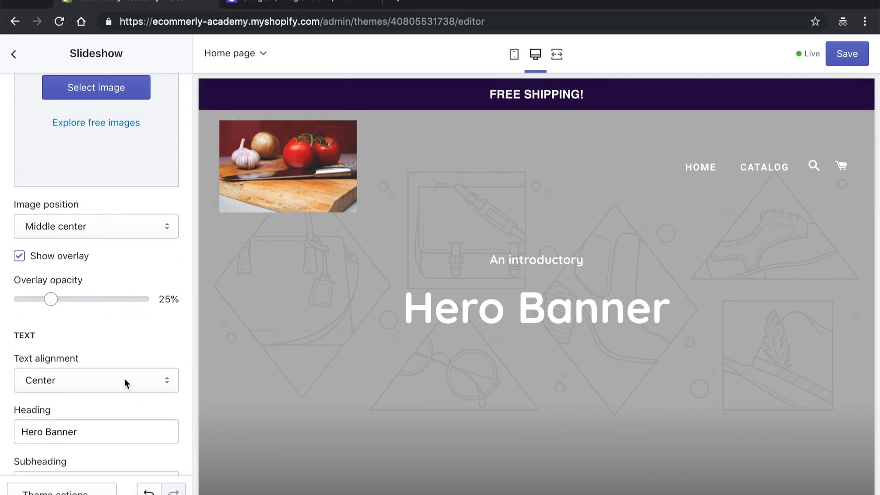
pyautogui.scroll(-3, 127, 383)
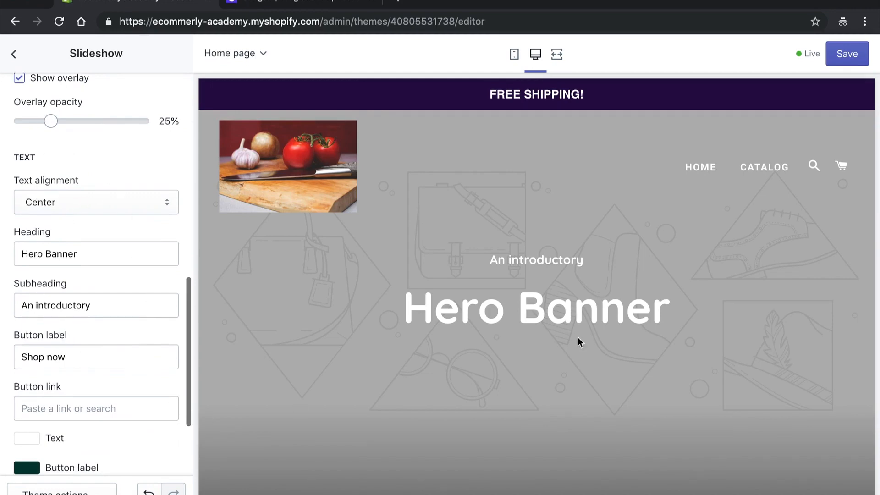
pyautogui.scroll(-2, 7, 304)
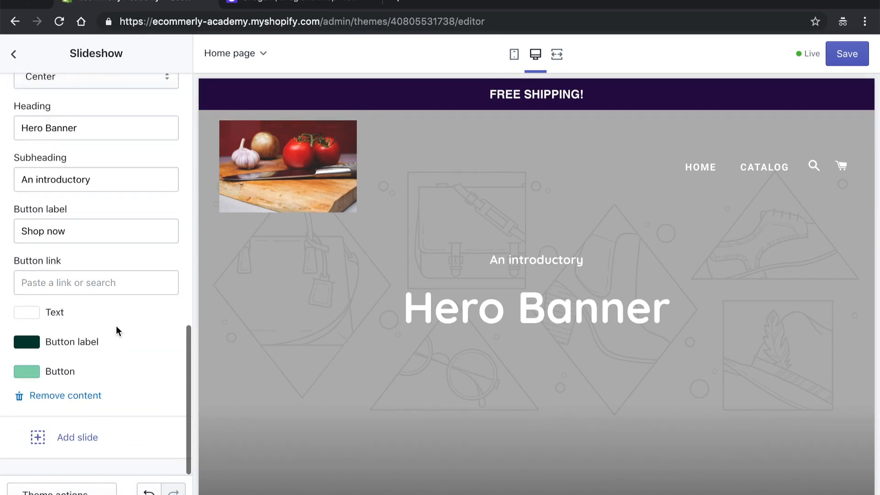
pyautogui.scroll(5, 113, 324)
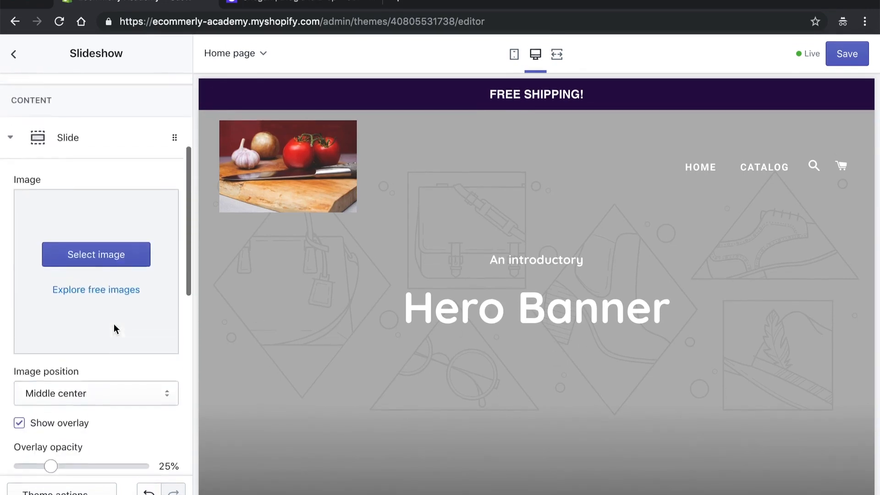
pyautogui.scroll(4, 113, 323)
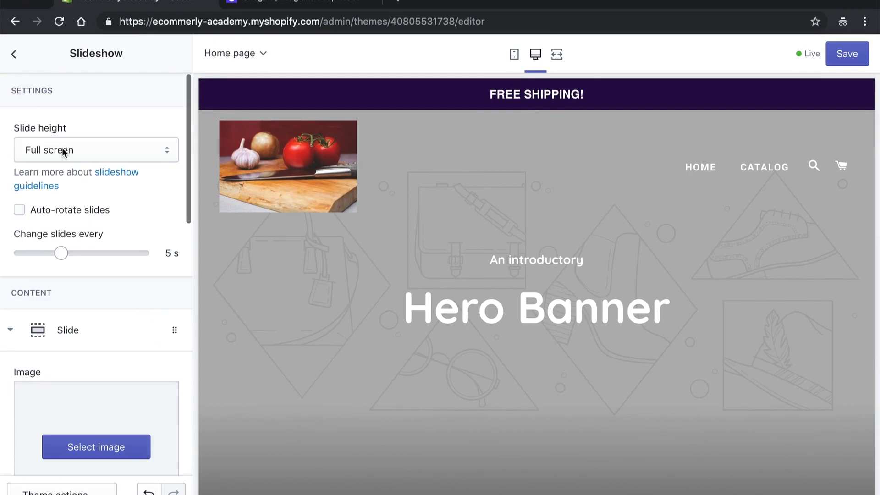
# Step: Return to the section list and look over the home page sections and the preview around the featured collection
pyautogui.click(14, 55)
pyautogui.scroll(-2, 120, 188)
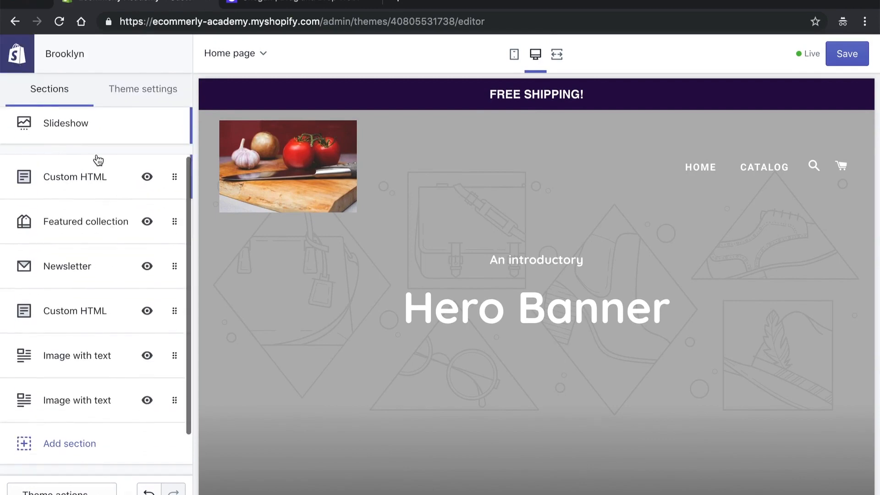
pyautogui.scroll(2, 87, 180)
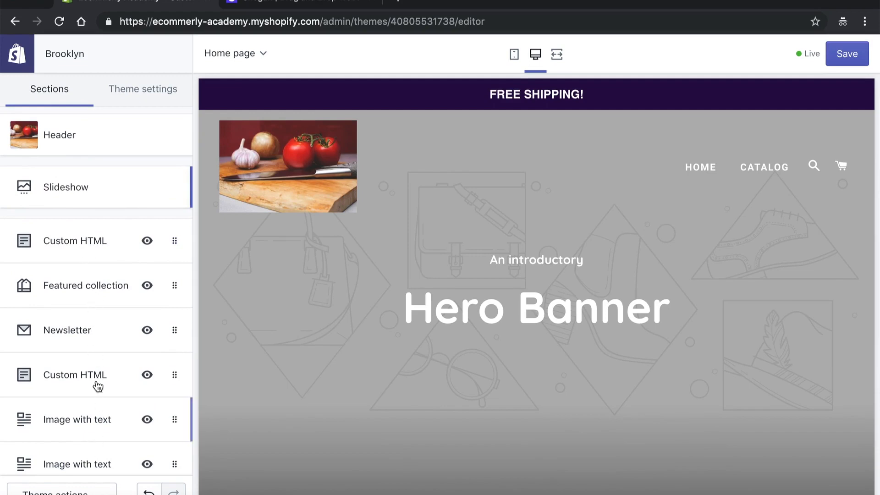
pyautogui.scroll(-3, 96, 339)
pyautogui.scroll(-10, 422, 431)
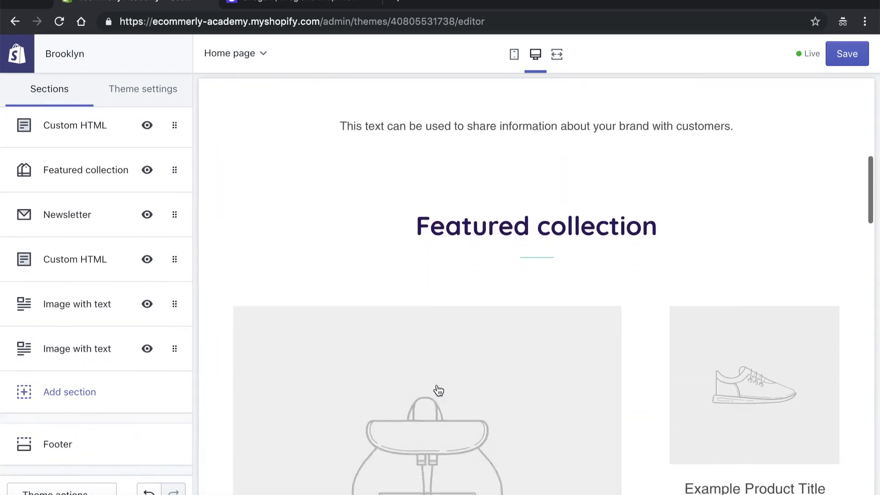
pyautogui.scroll(3, 459, 193)
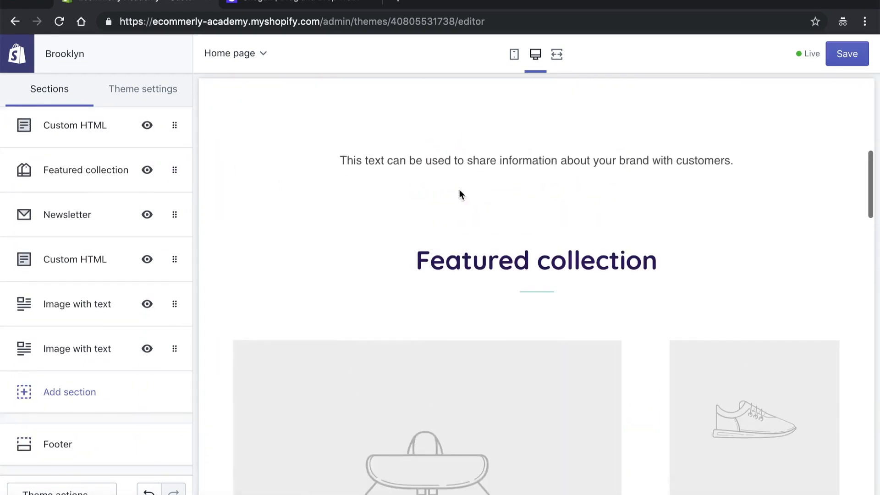
pyautogui.scroll(3, 127, 237)
pyautogui.scroll(-1, 118, 235)
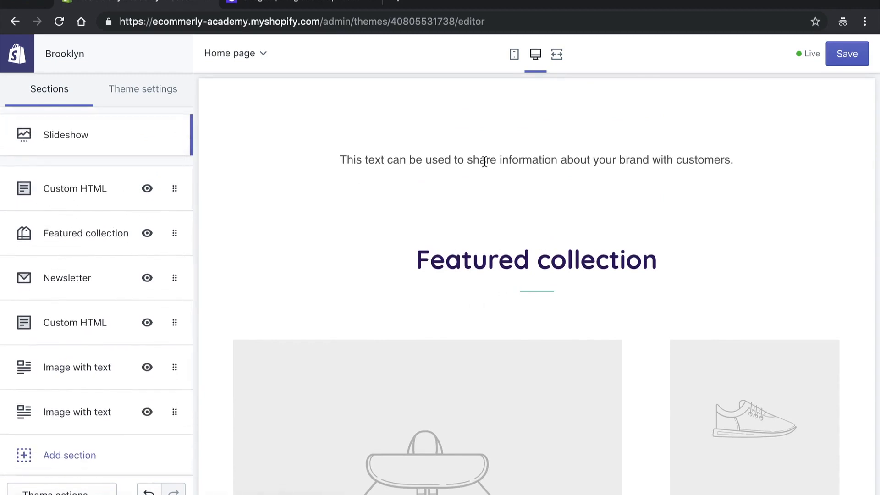
# Step: Hide the Custom HTML section above the featured collection and show it again
pyautogui.moveTo(343, 159); pyautogui.dragTo(740, 164)
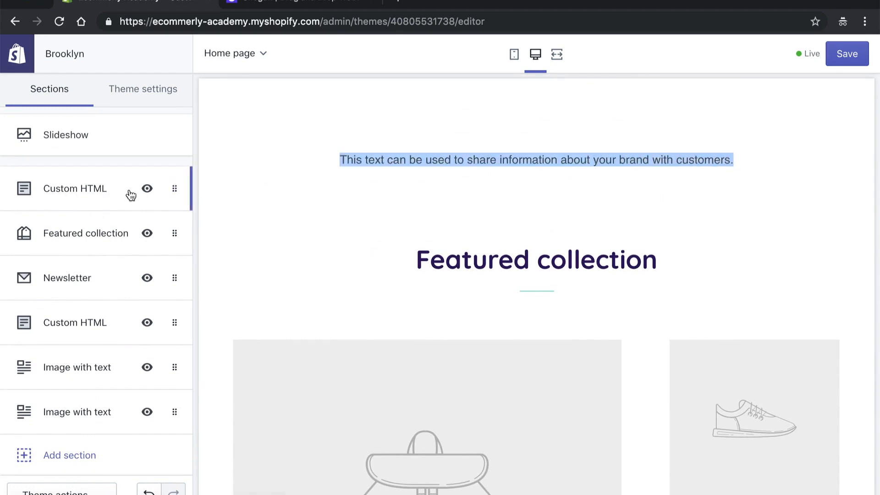
pyautogui.click(146, 193)
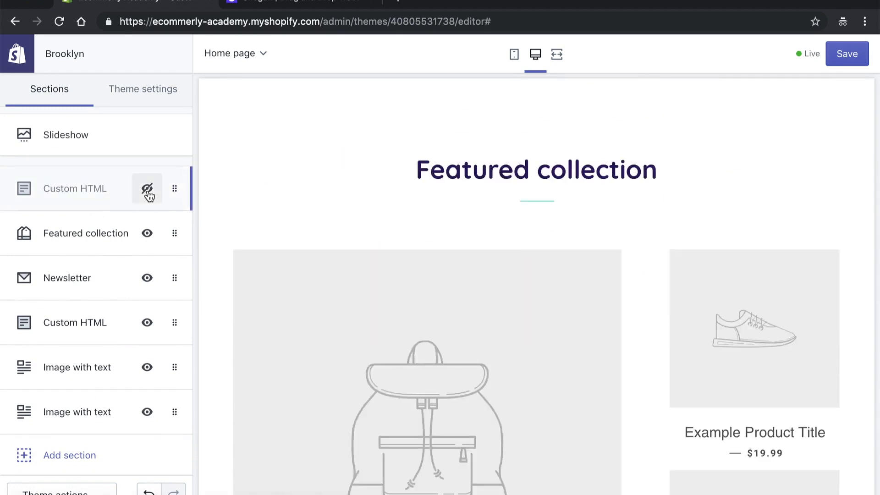
pyautogui.click(147, 191)
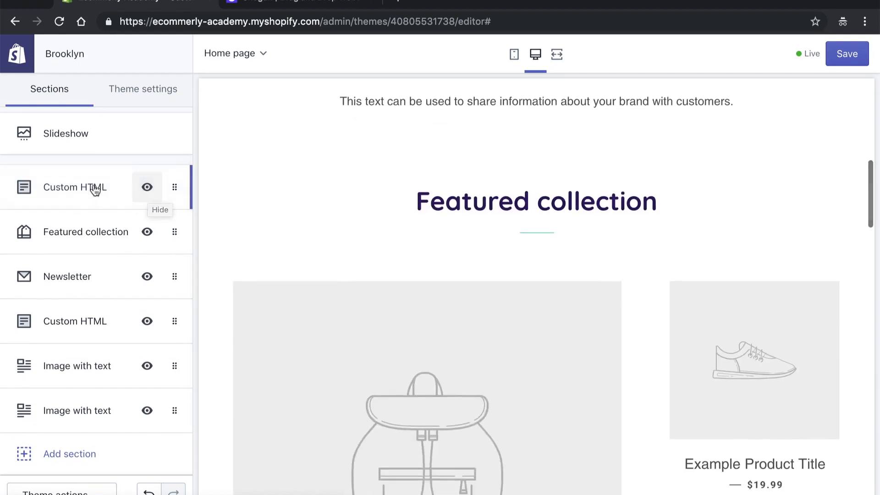
# Step: Open the Custom HTML section above the featured collection and examine its HTML block's code, width and alignment settings
pyautogui.scroll(-1, 86, 196)
pyautogui.click(86, 196)
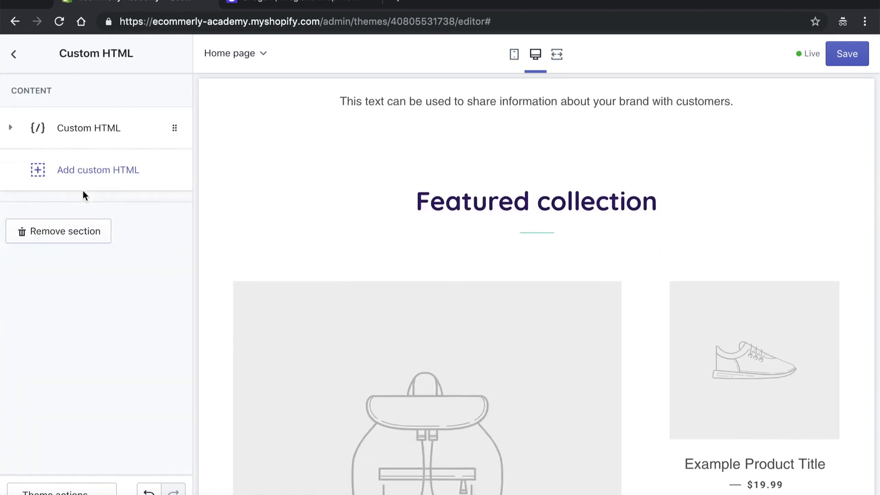
pyautogui.click(13, 129)
pyautogui.scroll(-3, 90, 233)
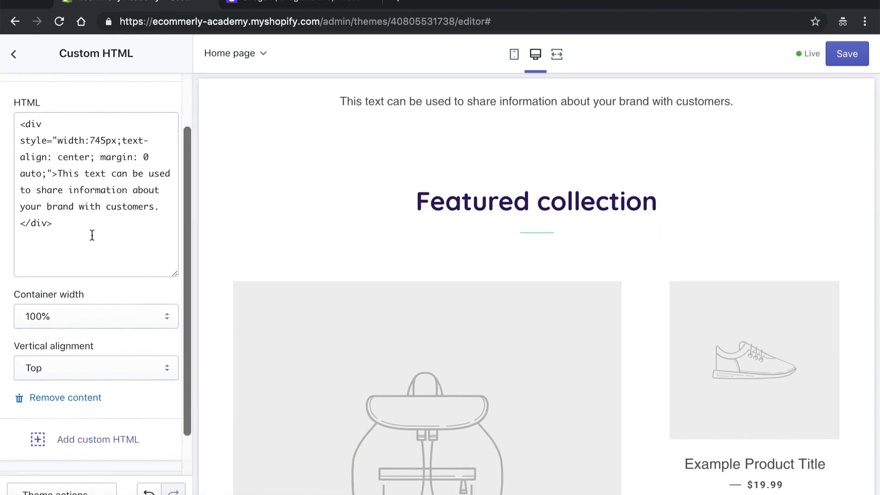
pyautogui.scroll(3, 91, 235)
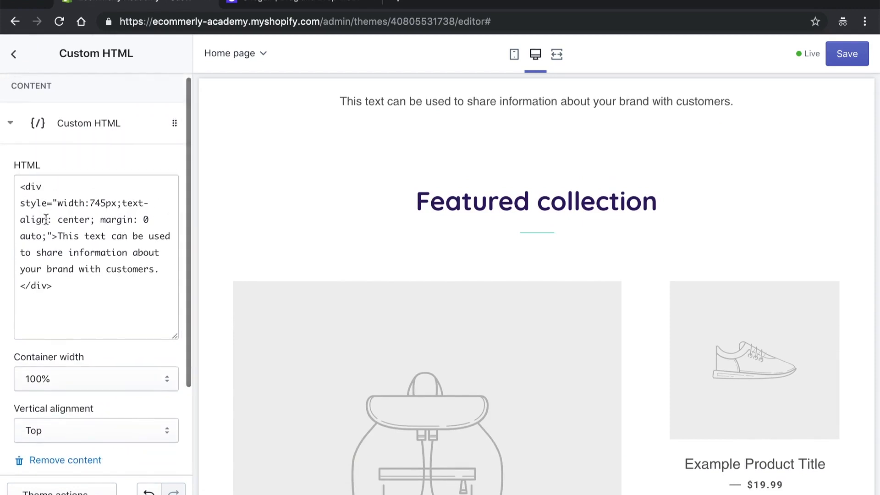
# Step: Replace the sentence inside the Custom HTML block's div with "THIS IS DIFFERENT NOW!", check it in the preview and return to the section list
pyautogui.moveTo(59, 236); pyautogui.dragTo(157, 268)
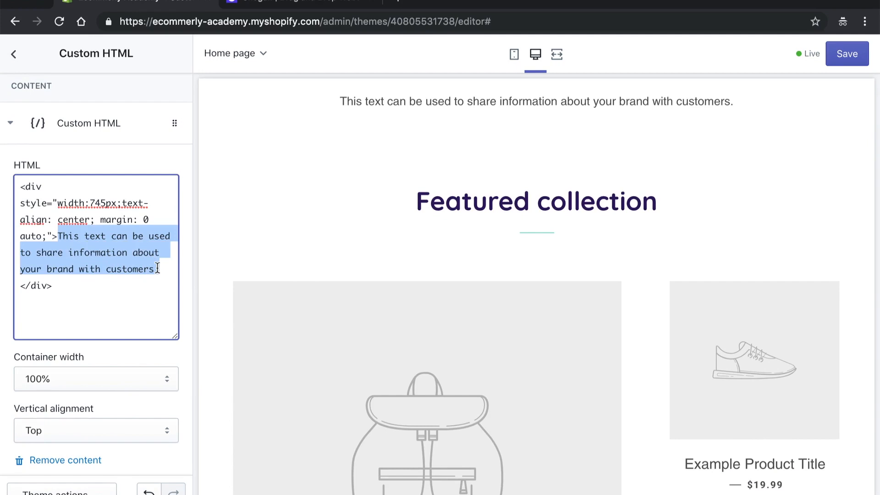
pyautogui.write('THIS IS DIFFERENT NOW1')
pyautogui.press('BackSpace')
pyautogui.write('!')
pyautogui.press('Return')
pyautogui.press('BackSpace')
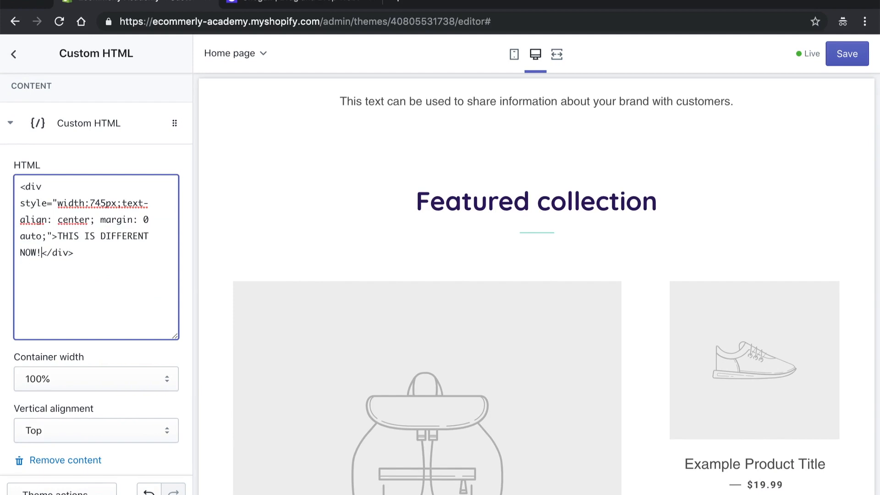
pyautogui.scroll(-3, 147, 320)
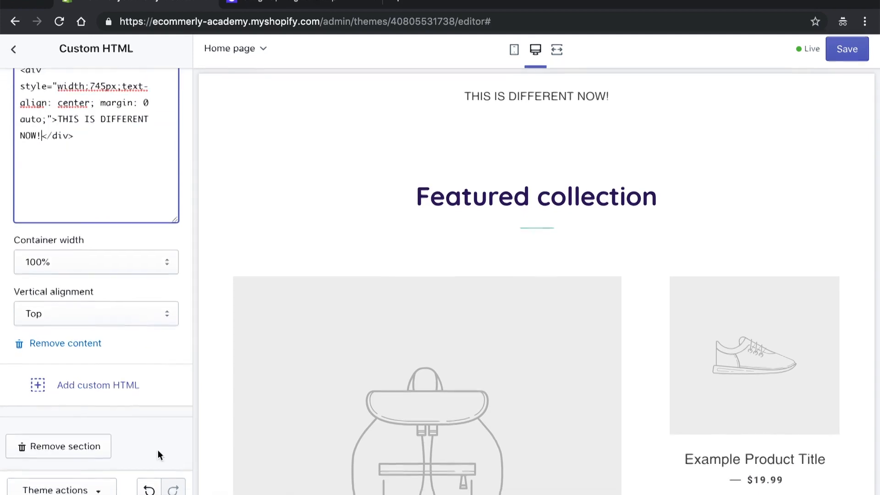
pyautogui.click(158, 428)
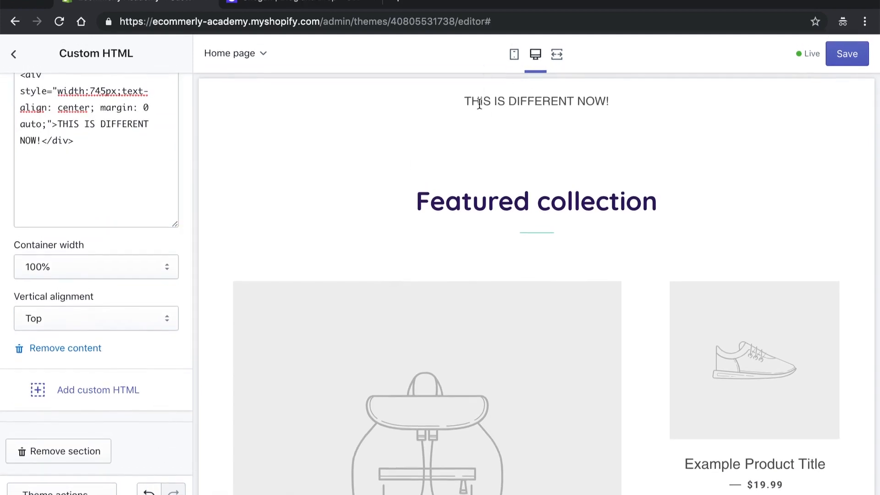
pyautogui.moveTo(462, 100); pyautogui.dragTo(611, 102)
pyautogui.scroll(3, 123, 168)
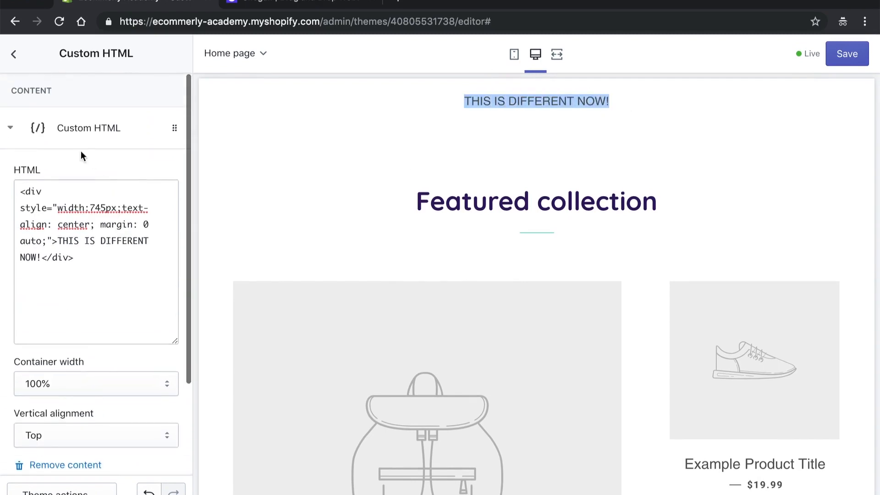
pyautogui.click(11, 128)
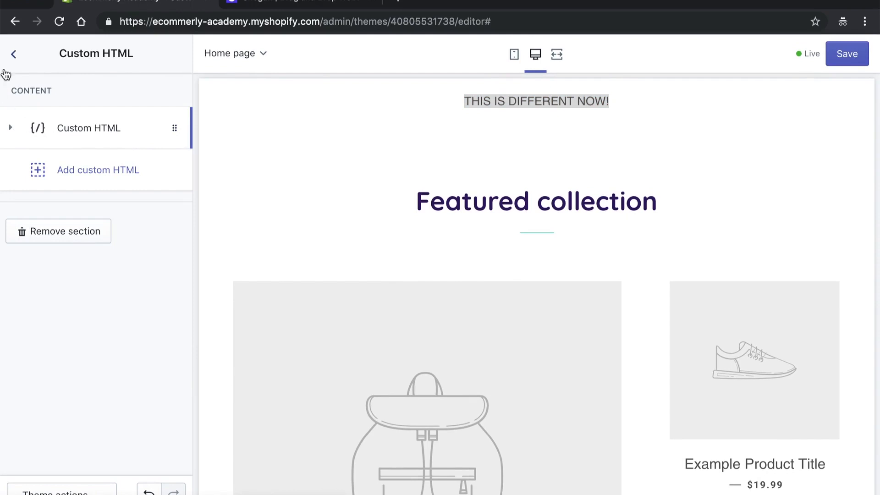
pyautogui.click(13, 55)
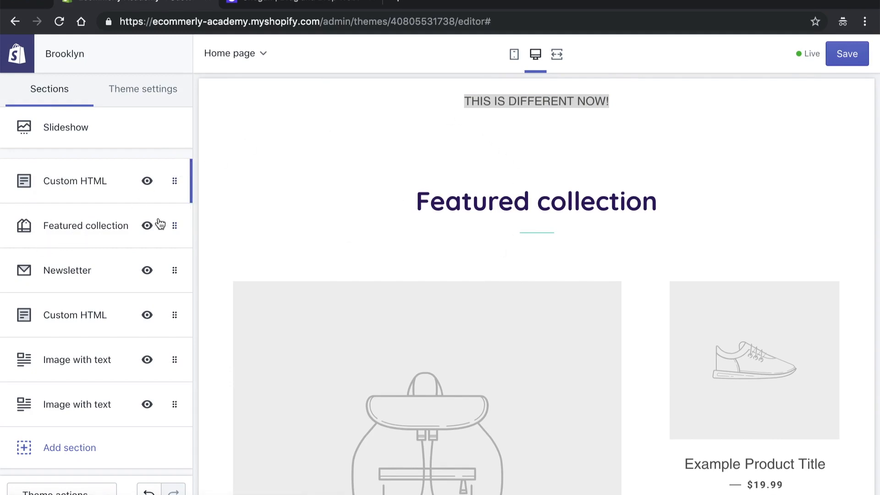
# Step: Move the Featured collection section above the adjacent Custom HTML section and check the new order in the preview
pyautogui.moveTo(174, 227); pyautogui.dragTo(175, 179)
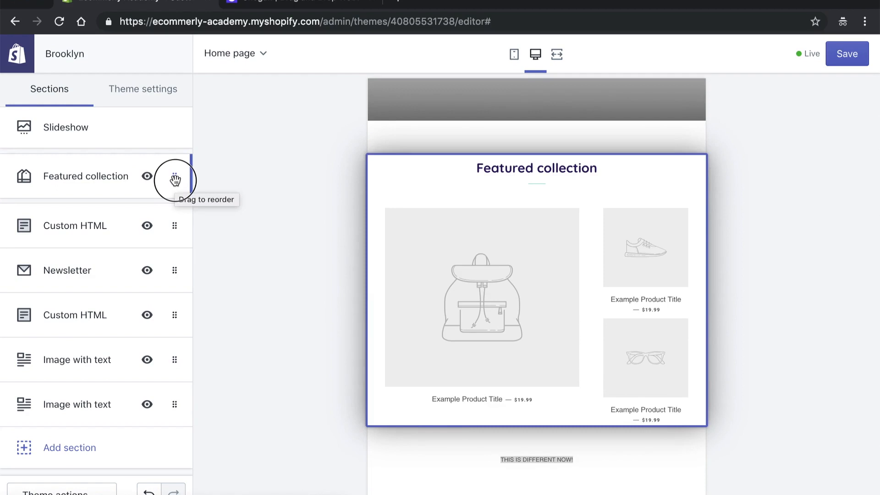
pyautogui.moveTo(175, 180); pyautogui.dragTo(174, 181)
pyautogui.click(466, 397)
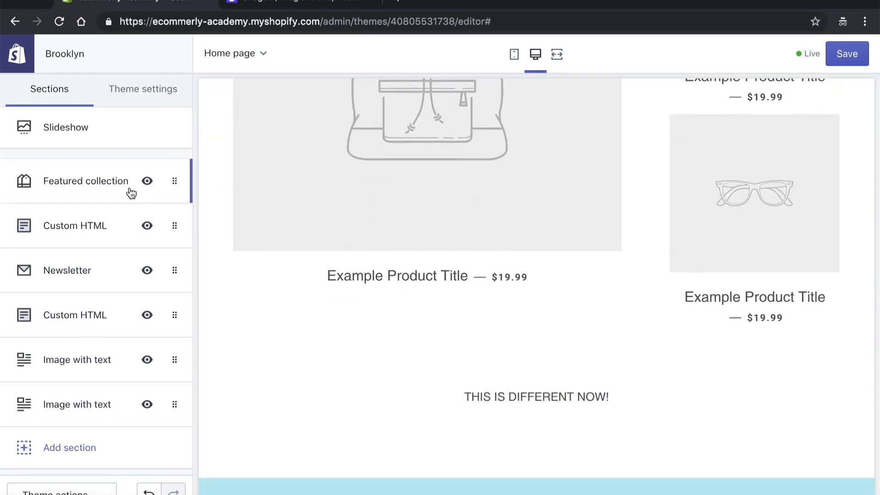
# Step: Remove the Custom HTML section located between Featured collection and Newsletter from the home page
pyautogui.click(118, 229)
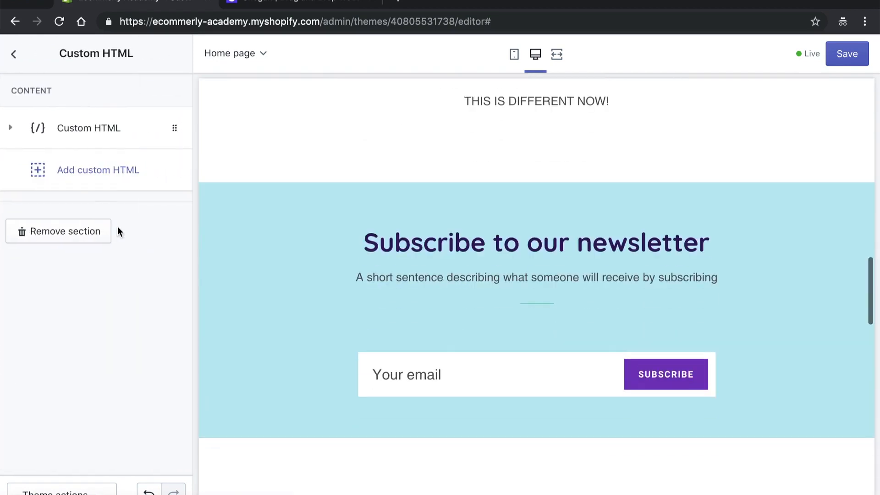
pyautogui.click(78, 238)
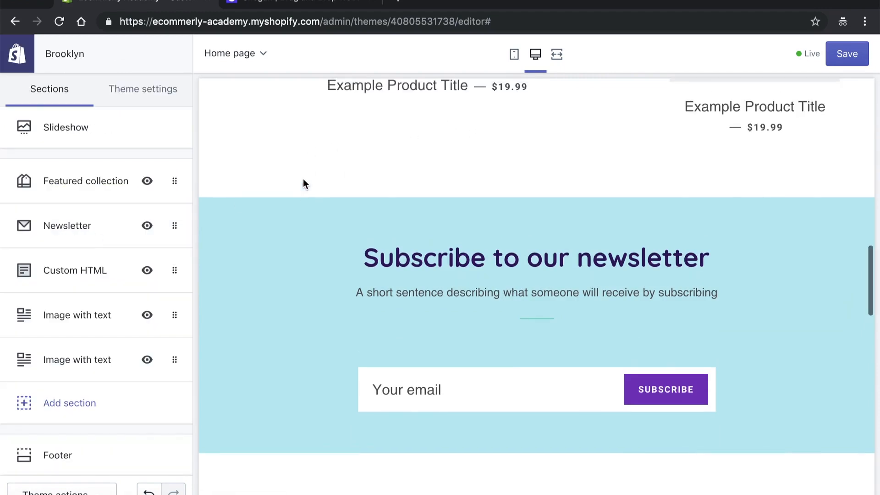
# Step: Look over the home page preview, from the featured collection through the newsletter, Custom HTML and image with text sections
pyautogui.scroll(6, 354, 212)
pyautogui.scroll(-1, 40, 197)
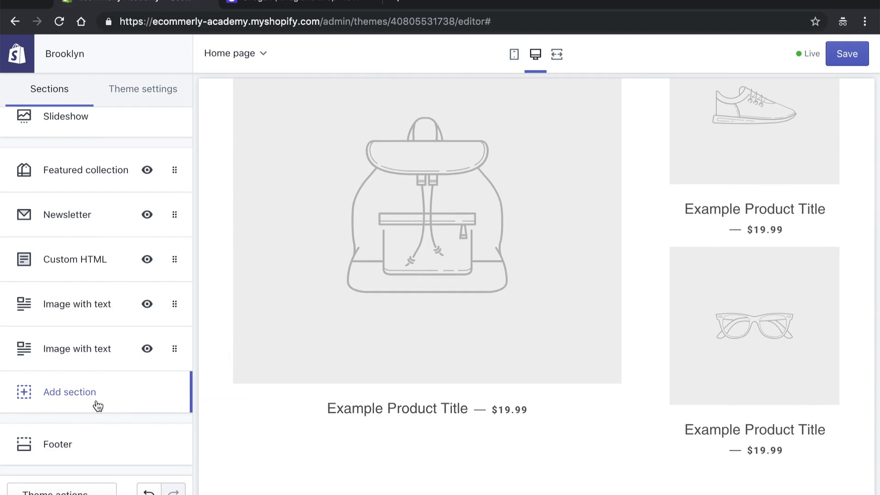
pyautogui.scroll(-10, 360, 358)
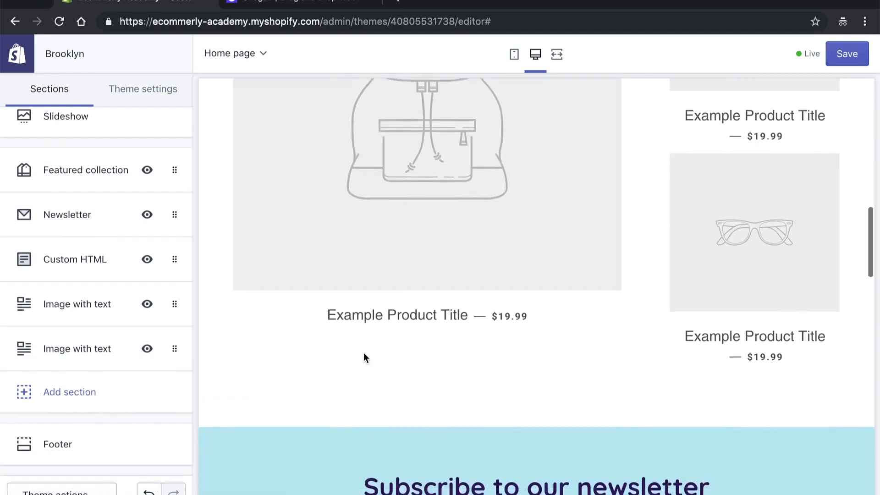
pyautogui.scroll(-3, 339, 358)
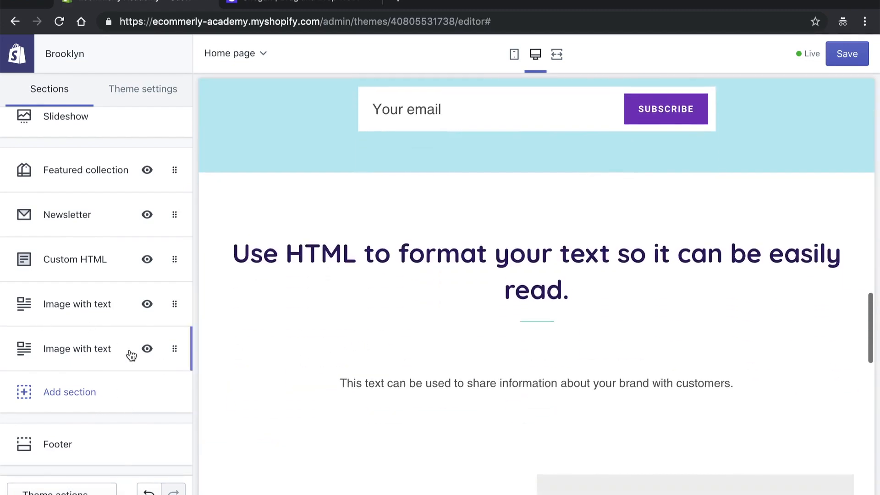
pyautogui.scroll(-7, 443, 322)
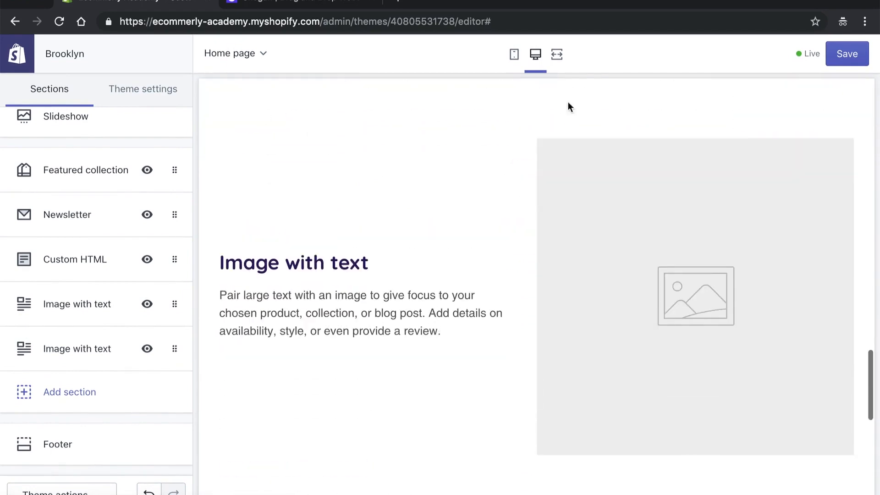
pyautogui.scroll(-4, 397, 389)
pyautogui.scroll(3, 79, 276)
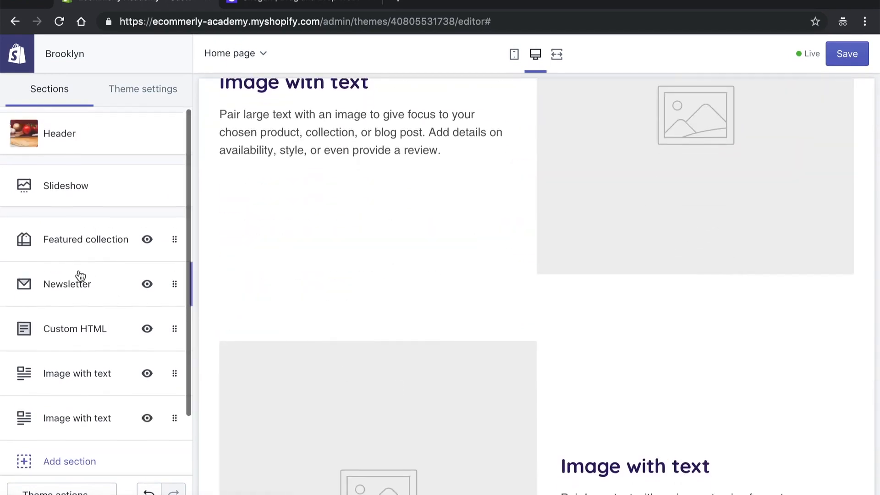
pyautogui.scroll(20, 365, 191)
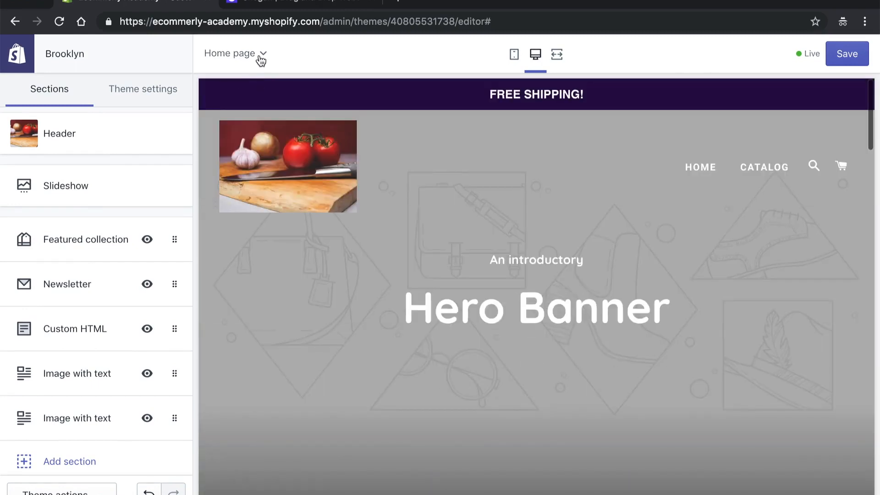
# Step: View the password page in the theme editor and switch the preview to the collection pages
pyautogui.click(261, 59)
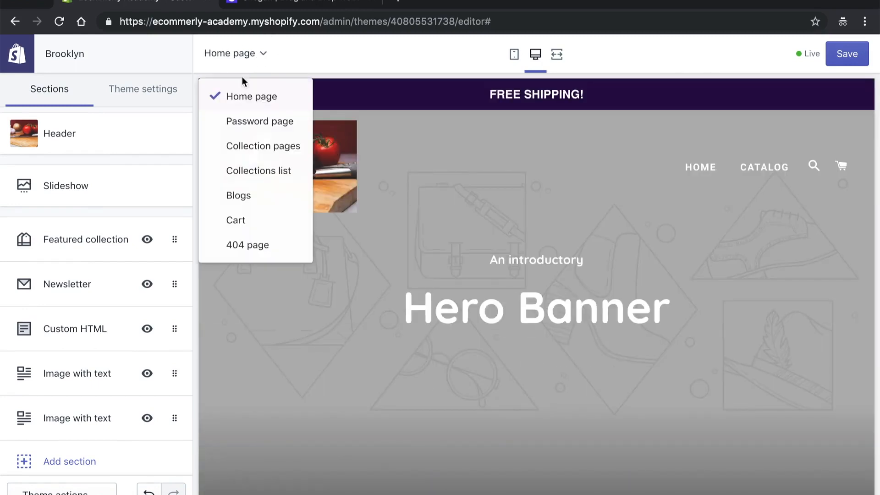
pyautogui.click(218, 130)
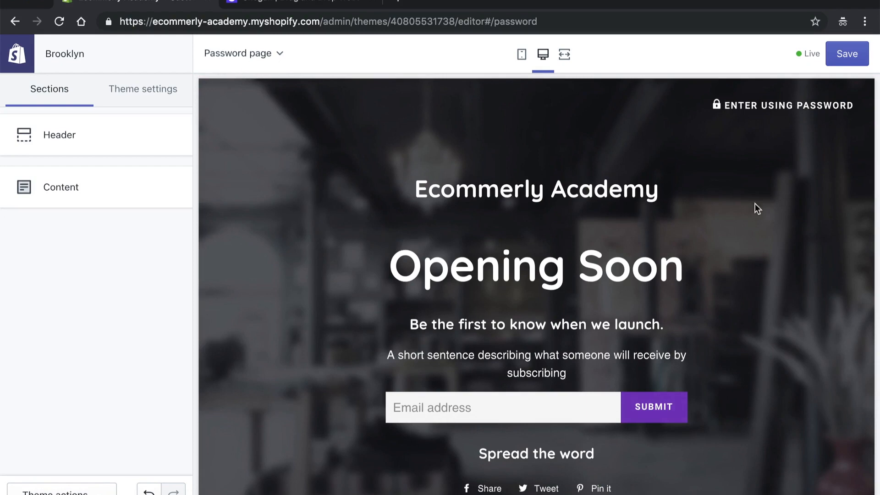
pyautogui.click(279, 56)
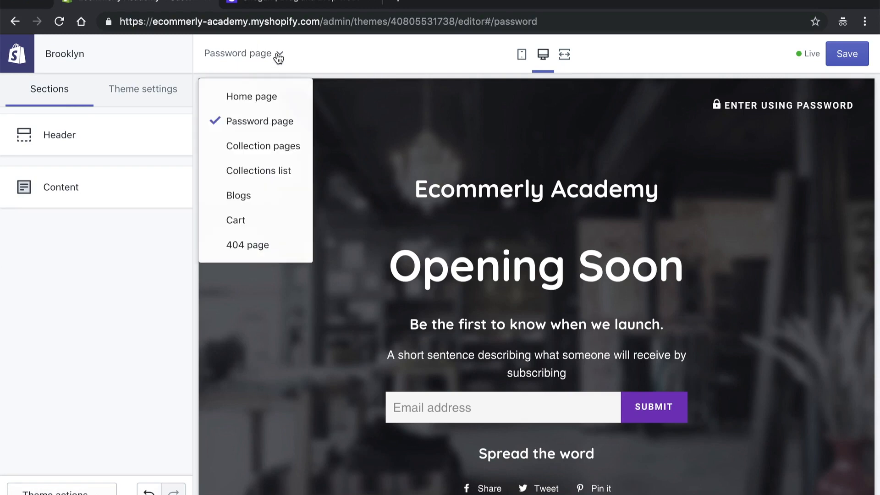
pyautogui.click(252, 146)
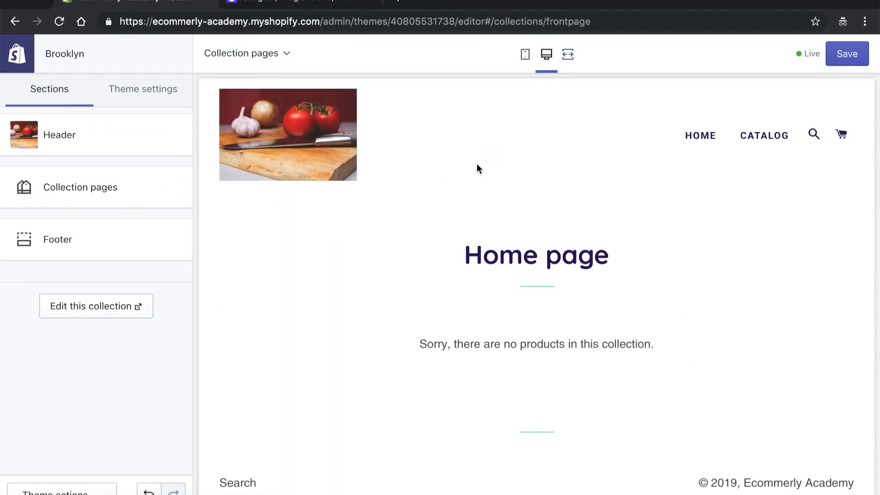
# Step: Examine the Collection pages section's grid style options and its sorting, tags and vendor settings
pyautogui.click(87, 189)
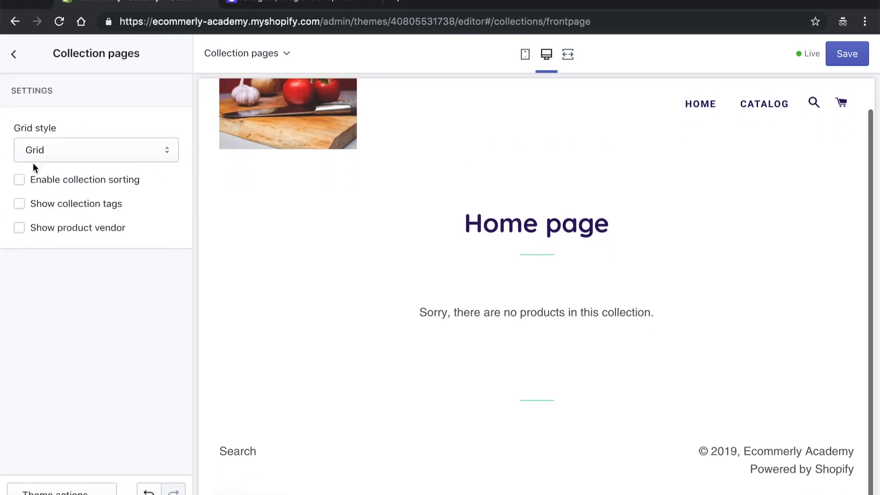
pyautogui.click(78, 150)
pyautogui.click(81, 150)
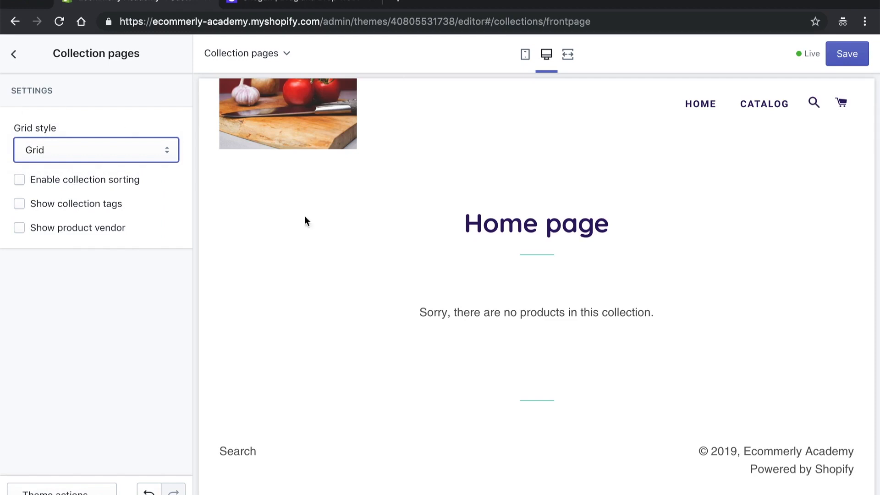
pyautogui.click(15, 56)
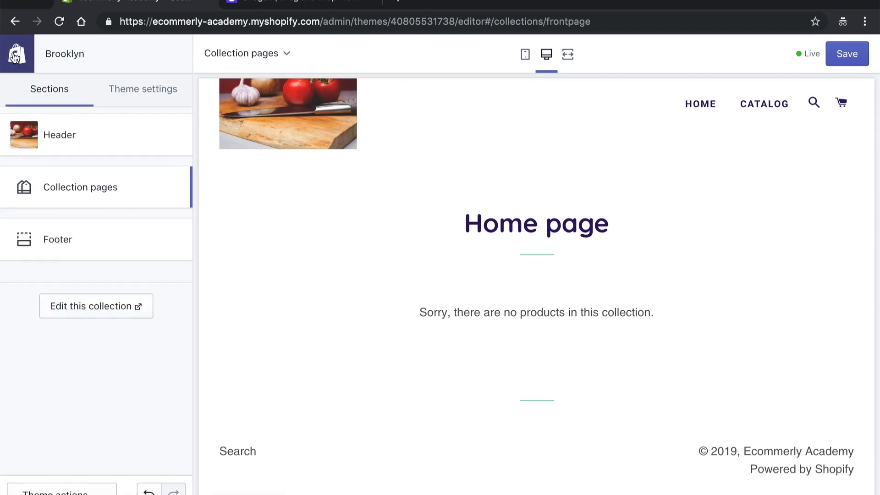
pyautogui.click(238, 52)
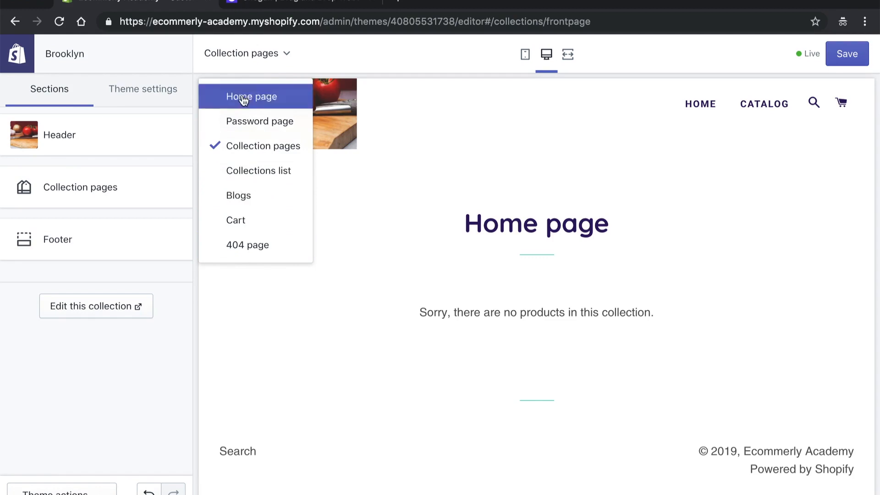
pyautogui.click(331, 50)
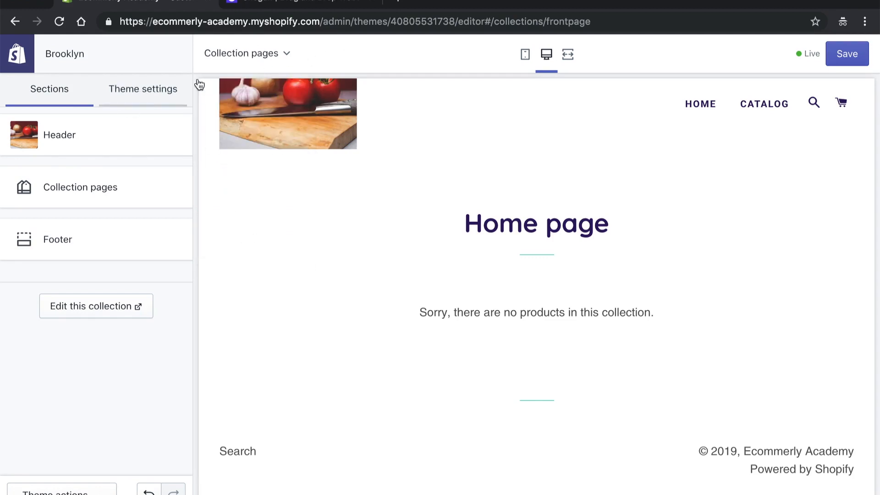
pyautogui.scroll(1, 218, 184)
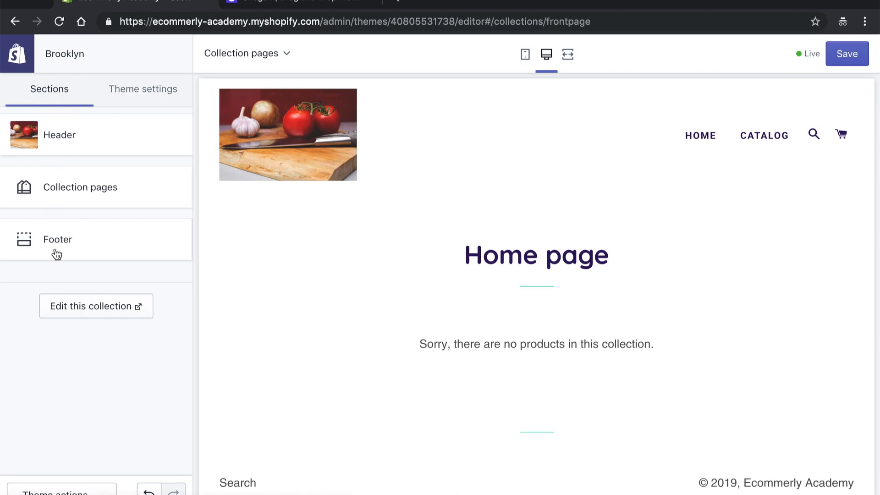
# Step: Open the theme settings and view the favicon image setting
pyautogui.click(143, 94)
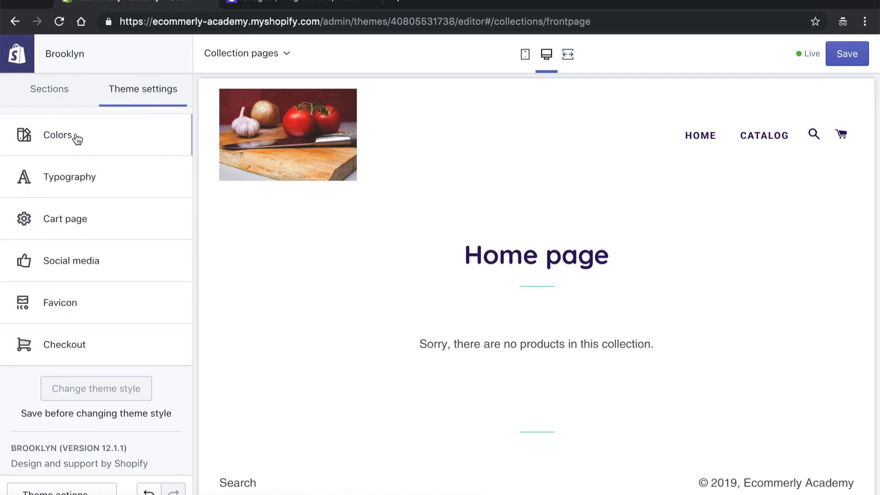
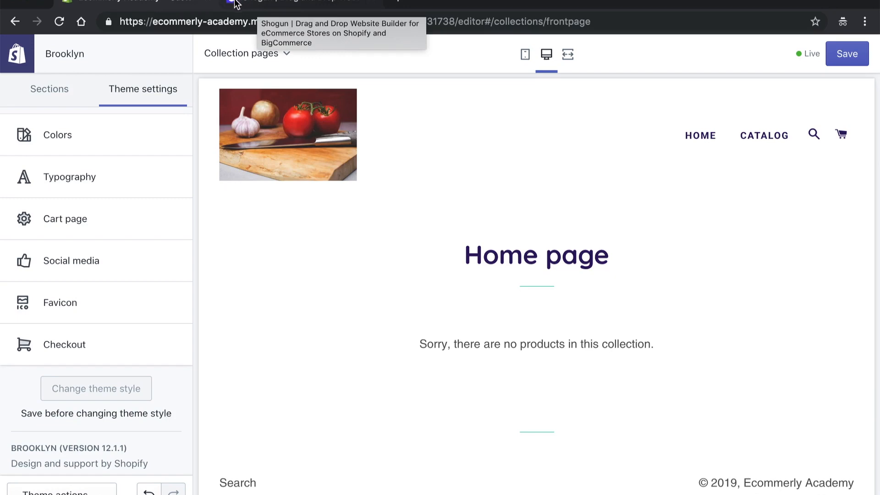
pyautogui.click(86, 315)
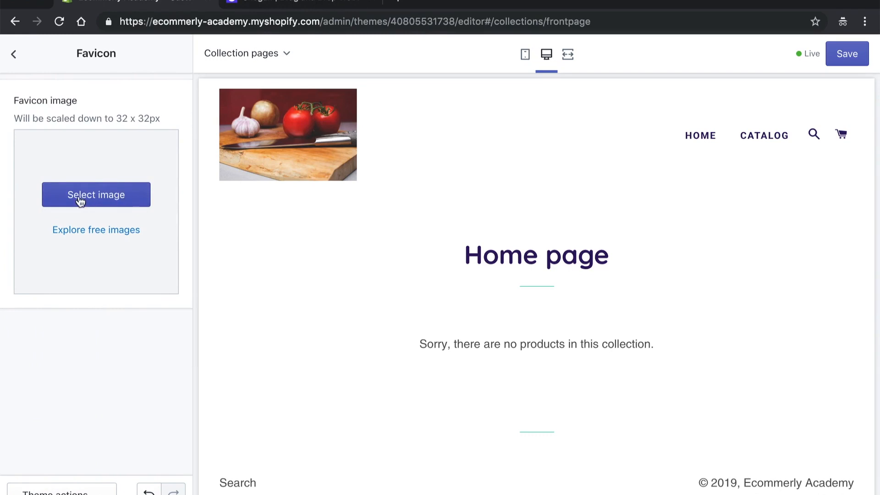
pyautogui.click(20, 59)
# Step: Examine the theme's checkout settings, including the logo's custom image, position and size
pyautogui.click(116, 343)
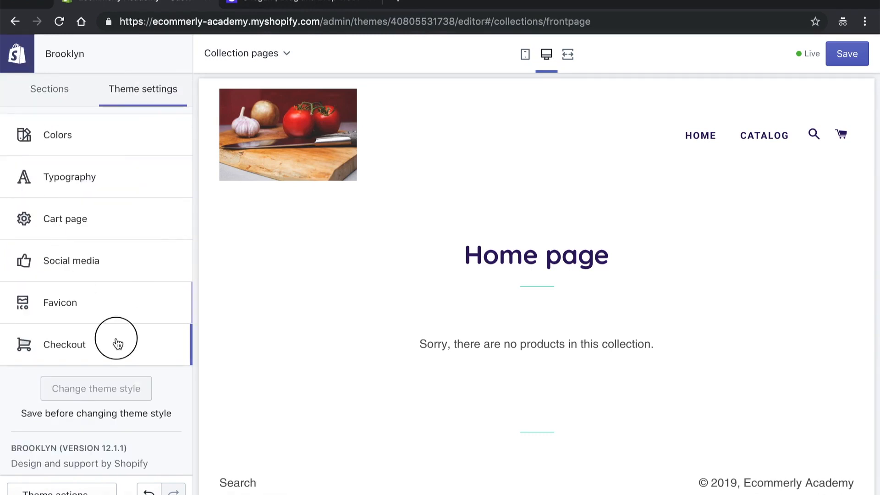
pyautogui.scroll(-10, 133, 298)
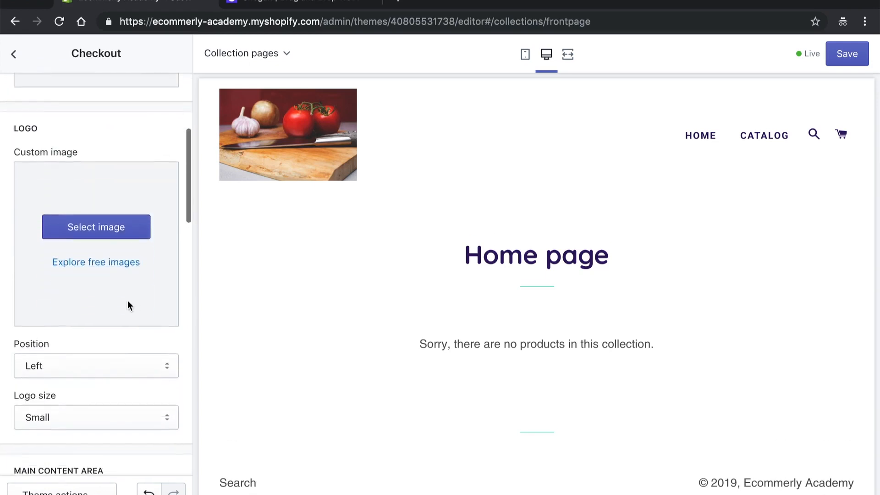
pyautogui.scroll(10, 128, 300)
pyautogui.click(15, 54)
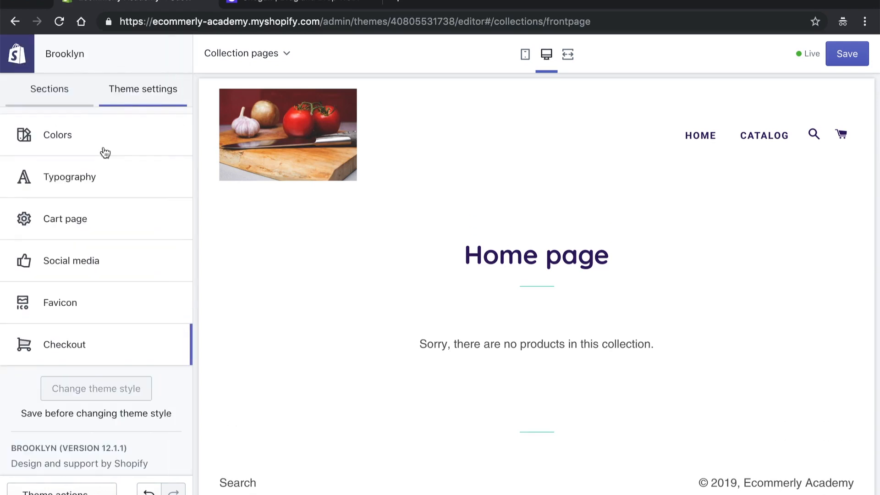
# Step: Open the theme's color settings and examine the general colors against the collection page preview
pyautogui.click(86, 133)
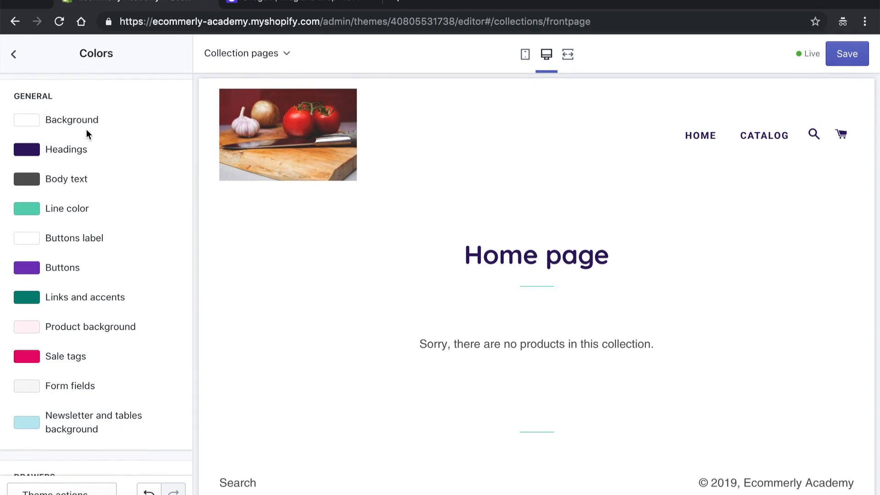
pyautogui.scroll(-2, 384, 260)
pyautogui.scroll(2, 546, 195)
pyautogui.scroll(-1, 628, 447)
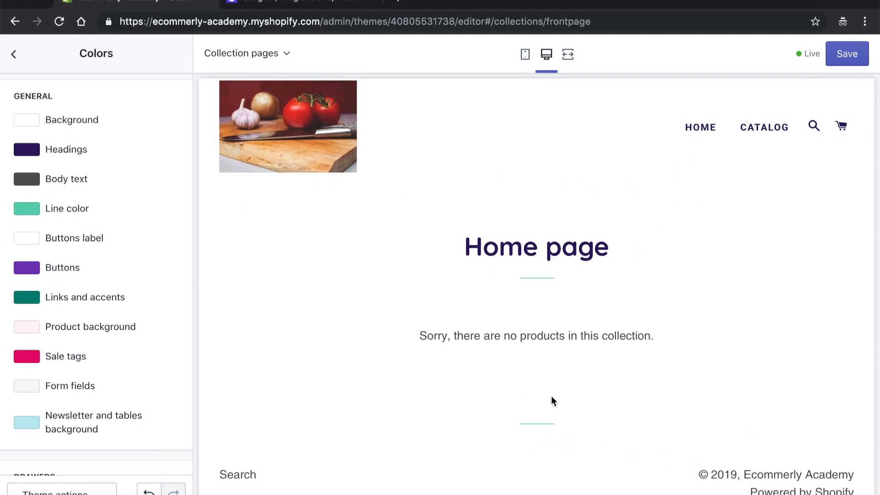
# Step: Examine the theme's general and drawer color settings, then return to the theme settings overview
pyautogui.scroll(-1, 557, 402)
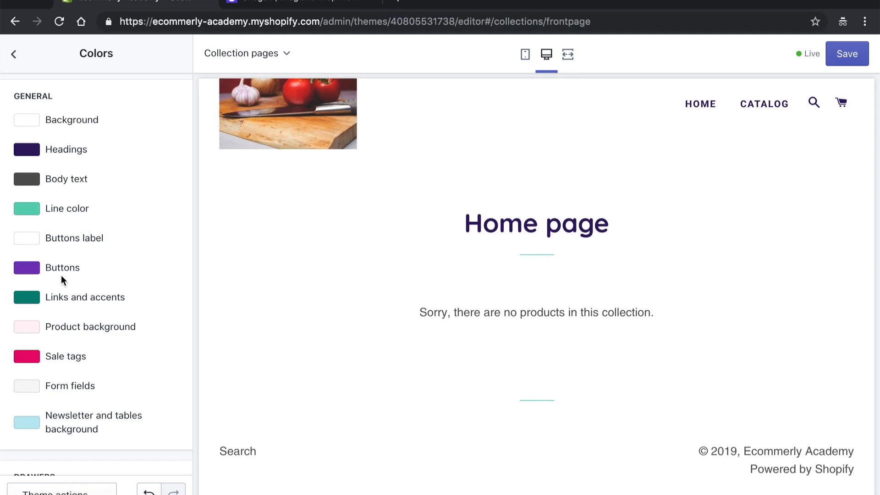
pyautogui.scroll(-3, 64, 275)
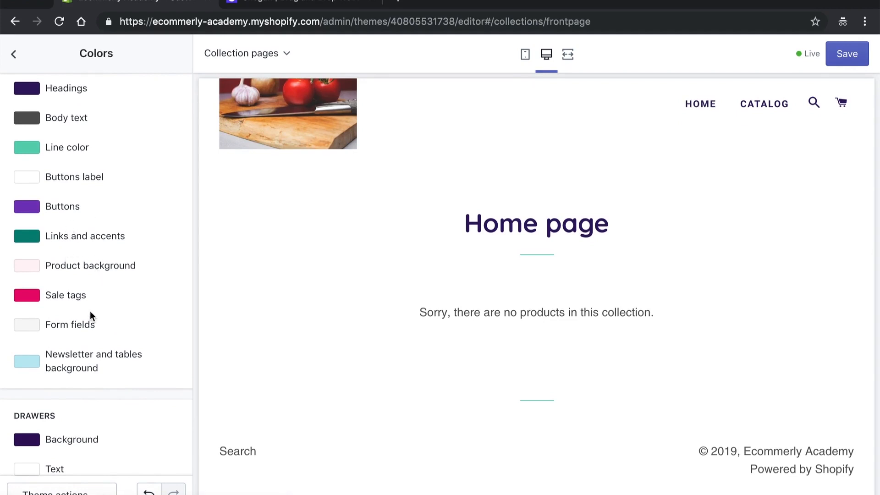
pyautogui.scroll(-5, 90, 315)
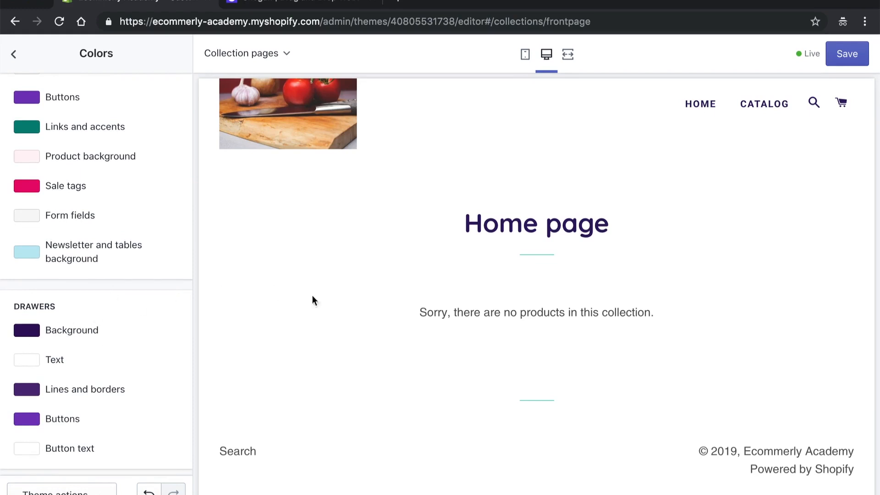
pyautogui.scroll(1, 497, 316)
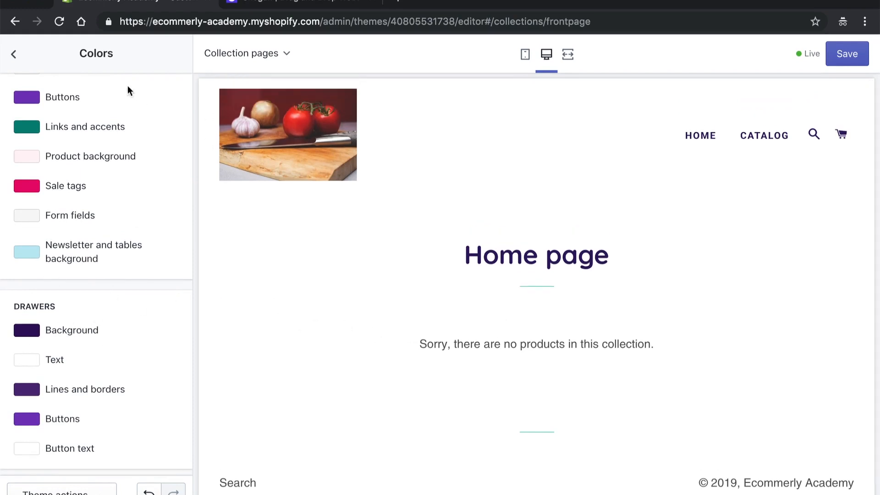
pyautogui.scroll(7, 144, 229)
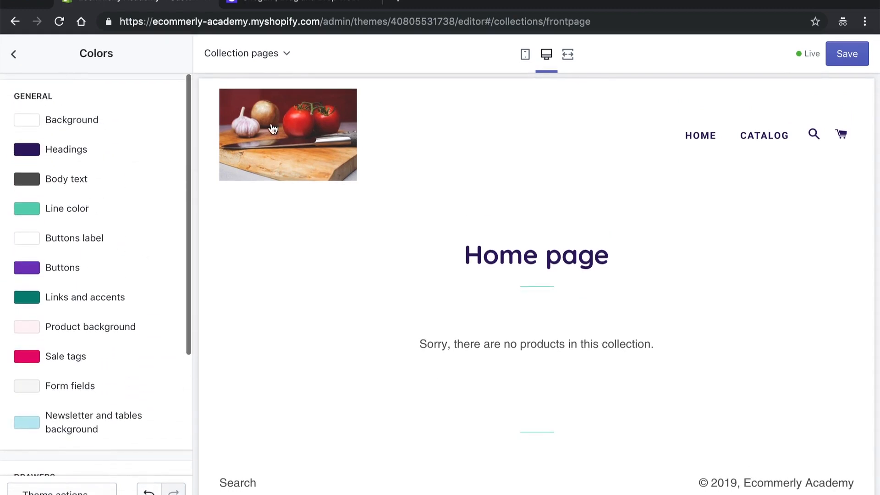
pyautogui.click(14, 54)
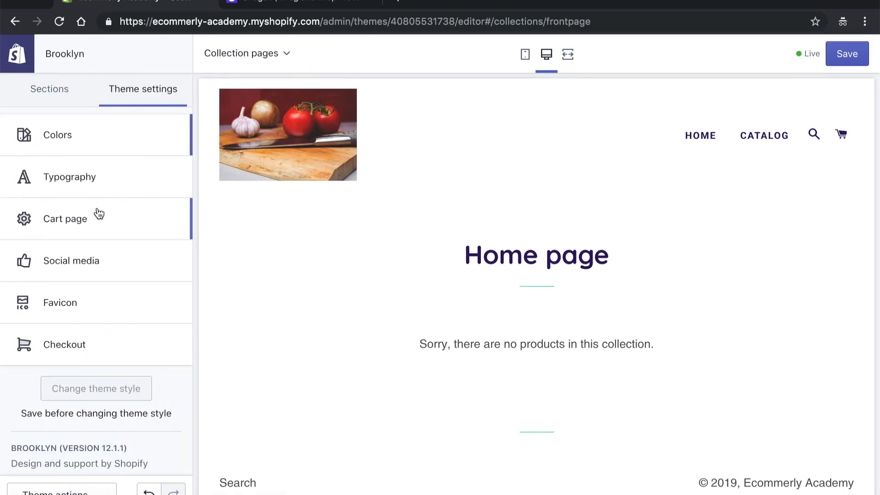
# Step: Examine the social media settings, including the sharing image, the account link fields and the sharing options
pyautogui.click(91, 262)
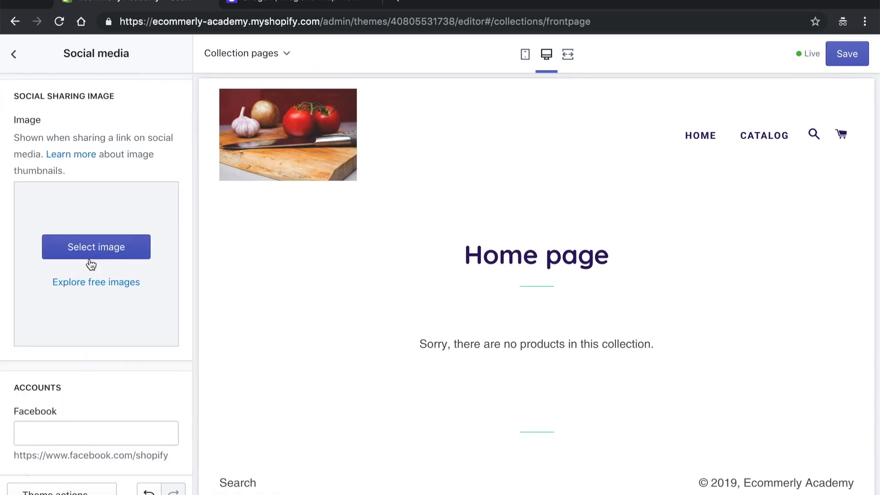
pyautogui.scroll(-5, 94, 305)
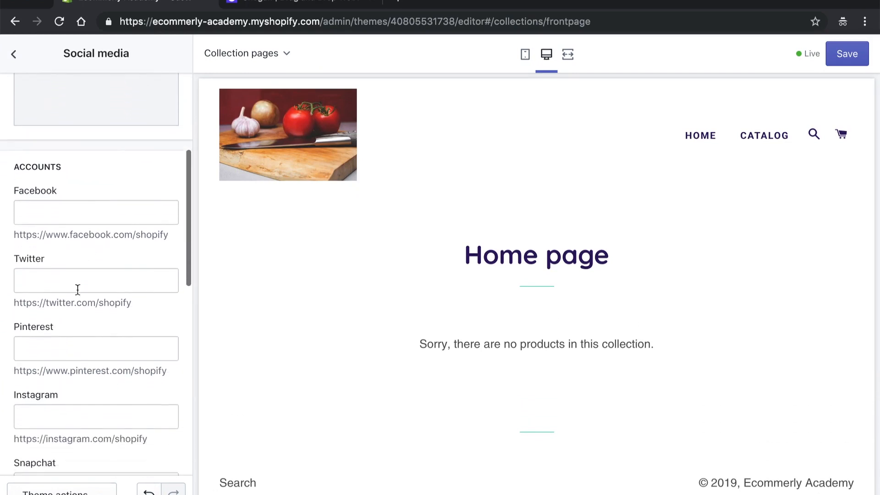
pyautogui.click(23, 214)
pyautogui.moveTo(15, 235); pyautogui.dragTo(131, 238)
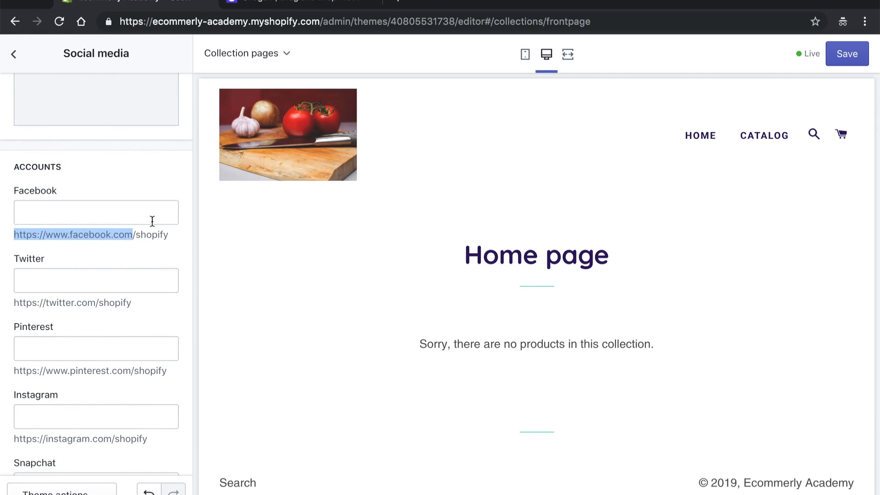
pyautogui.scroll(-6, 80, 363)
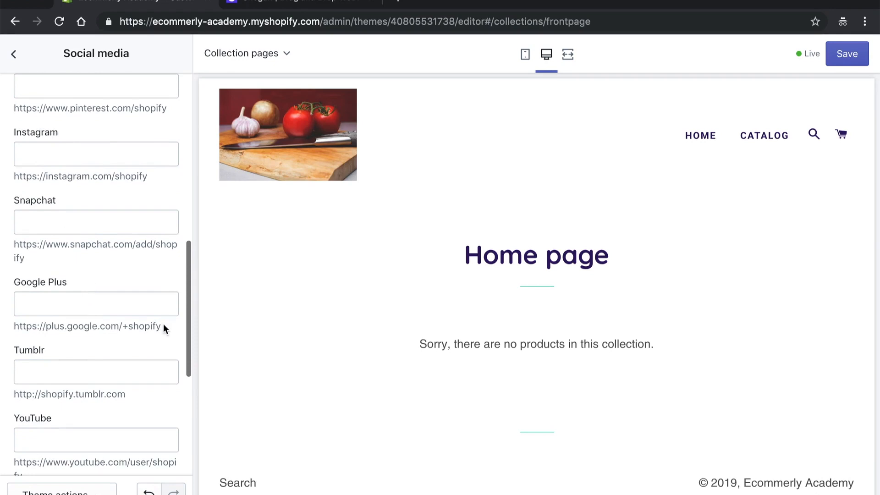
pyautogui.scroll(-2, 163, 323)
pyautogui.scroll(-1, 372, 319)
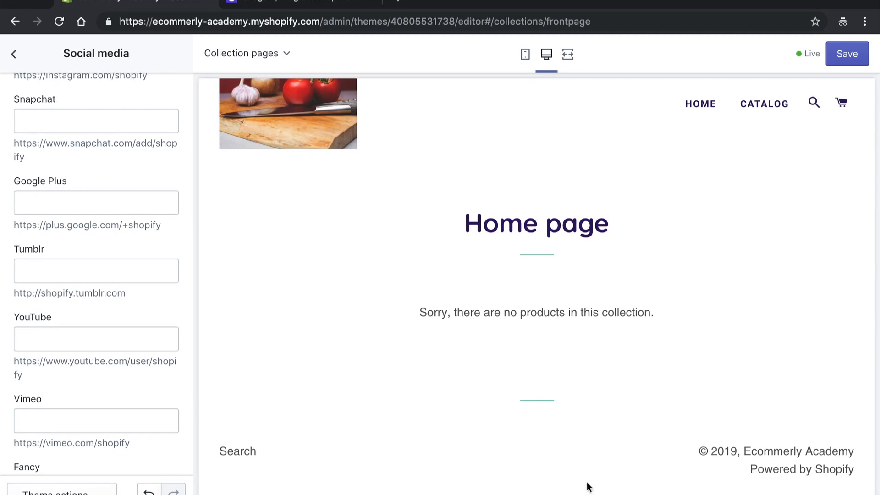
pyautogui.scroll(-4, 85, 320)
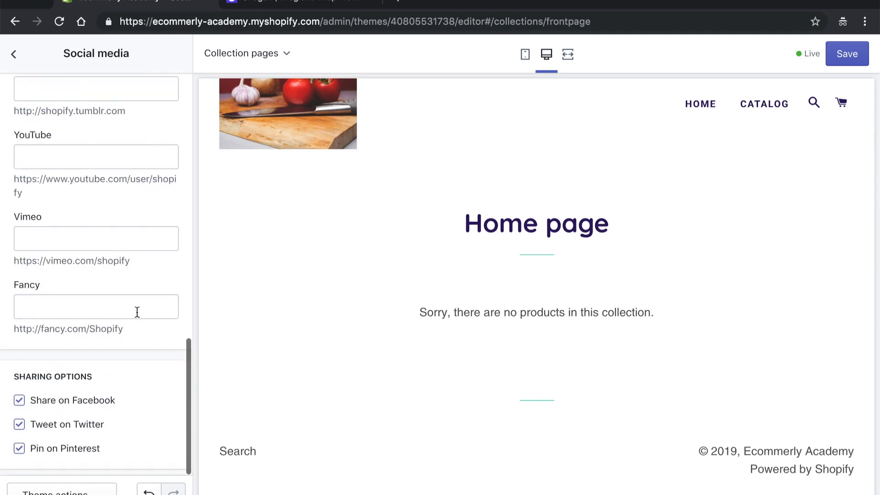
pyautogui.scroll(10, 126, 362)
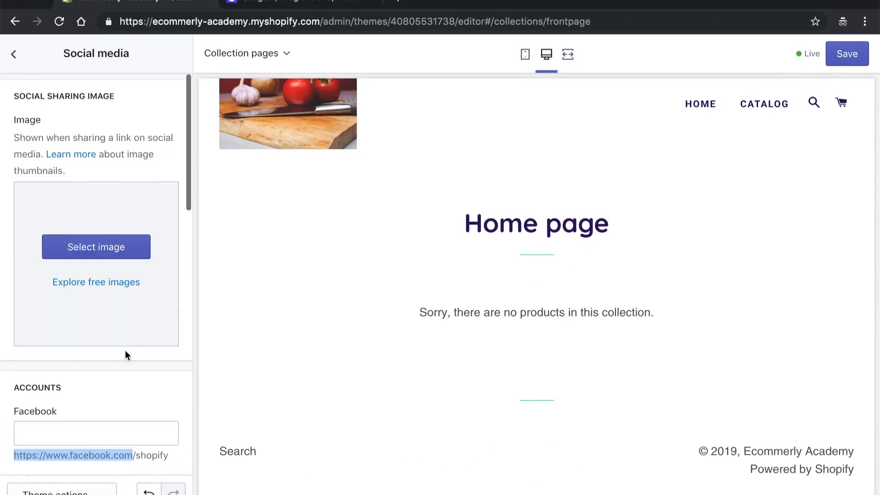
pyautogui.click(14, 55)
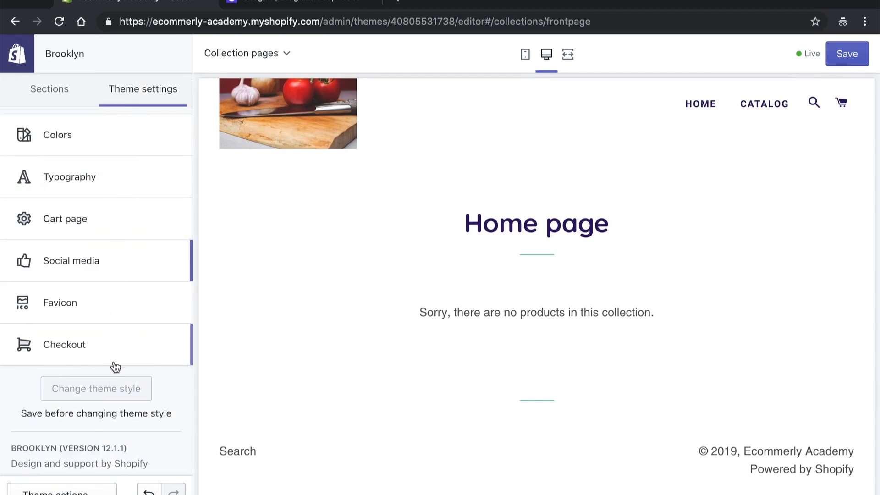
pyautogui.scroll(-1, 116, 339)
pyautogui.scroll(1, 124, 271)
pyautogui.scroll(1, 410, 252)
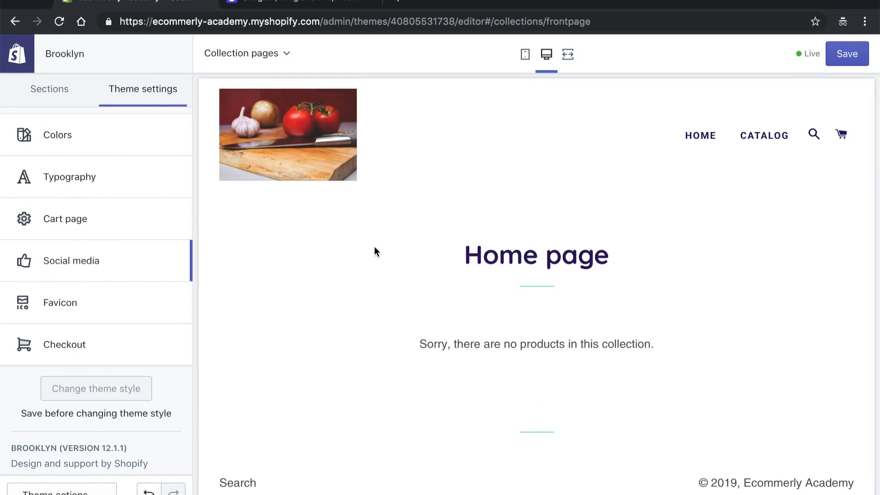
pyautogui.scroll(-1, 425, 227)
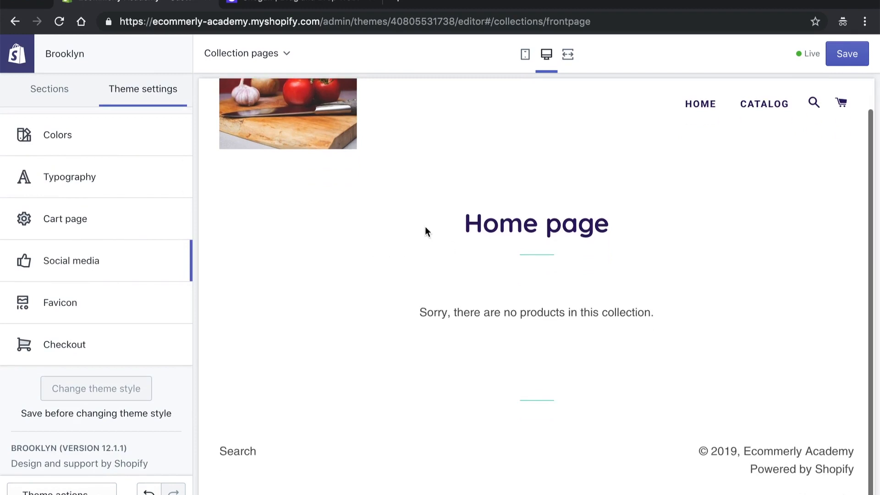
pyautogui.scroll(1, 81, 110)
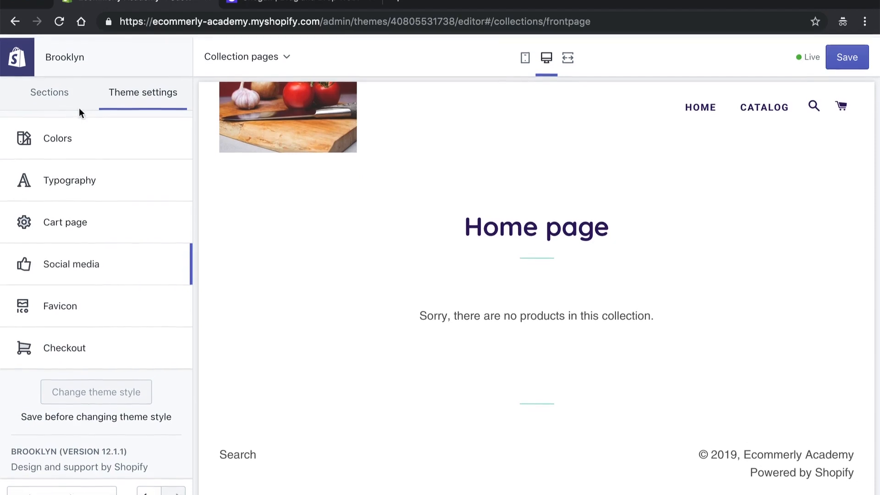
# Step: Leave the theme editor without saving and open the Brooklyn theme's code for editing
pyautogui.click(17, 60)
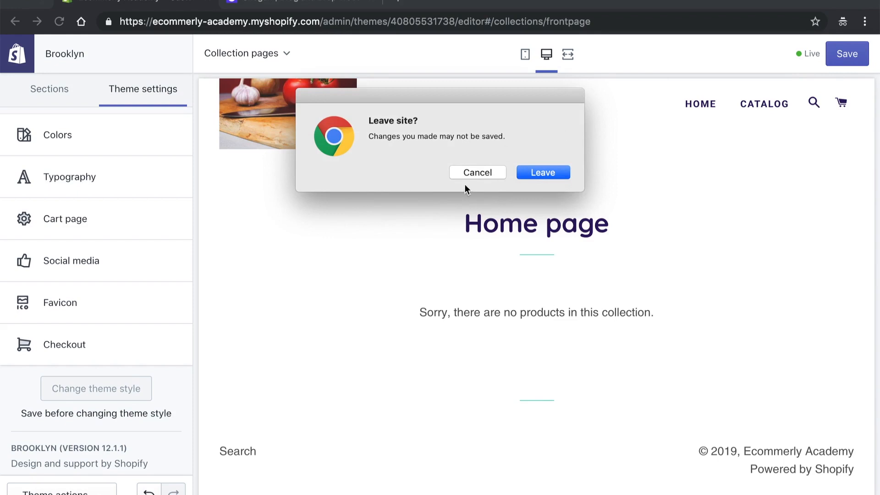
pyautogui.click(546, 174)
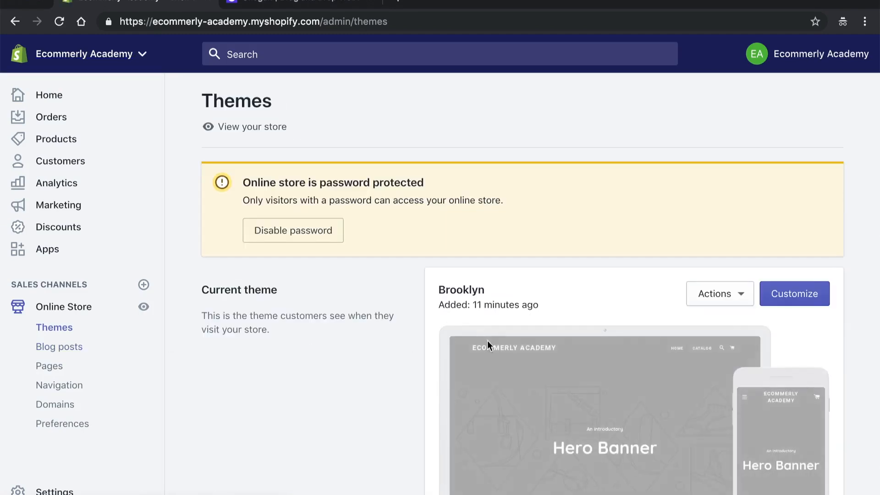
pyautogui.scroll(-2, 721, 298)
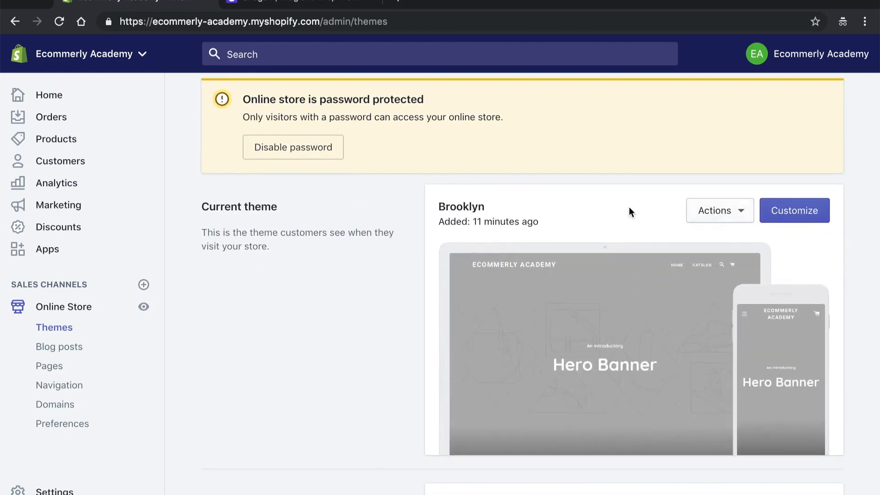
pyautogui.click(727, 215)
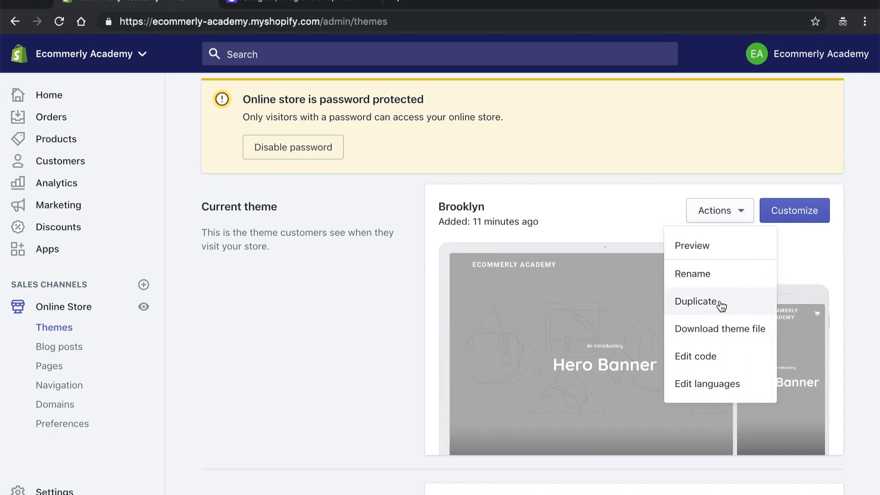
pyautogui.click(695, 367)
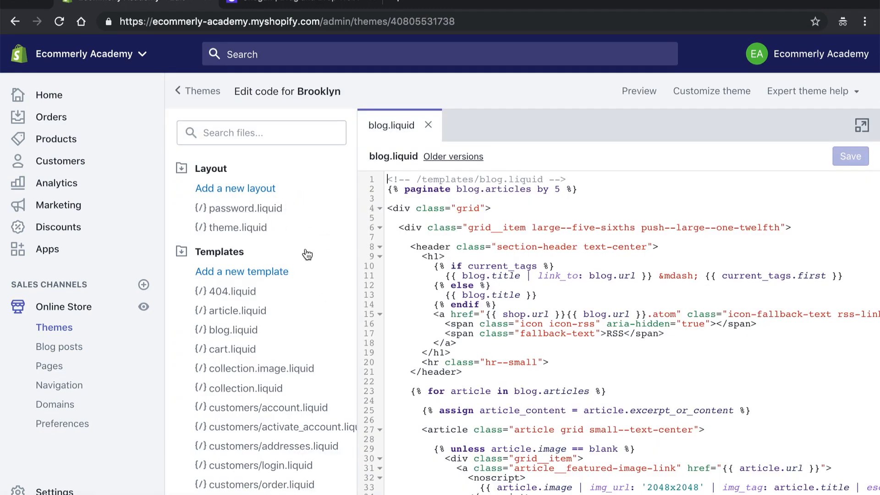
# Step: Expand the theme's Sections folder and open footer.liquid
pyautogui.scroll(-1, 303, 298)
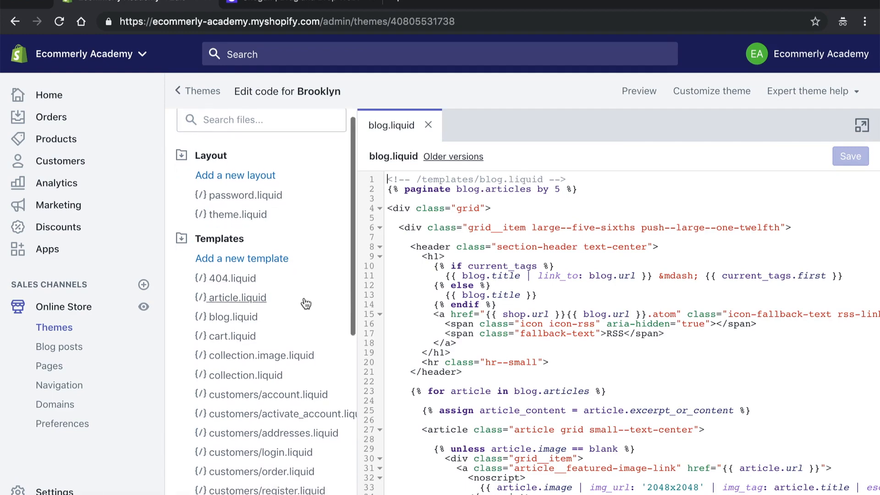
pyautogui.scroll(-6, 307, 302)
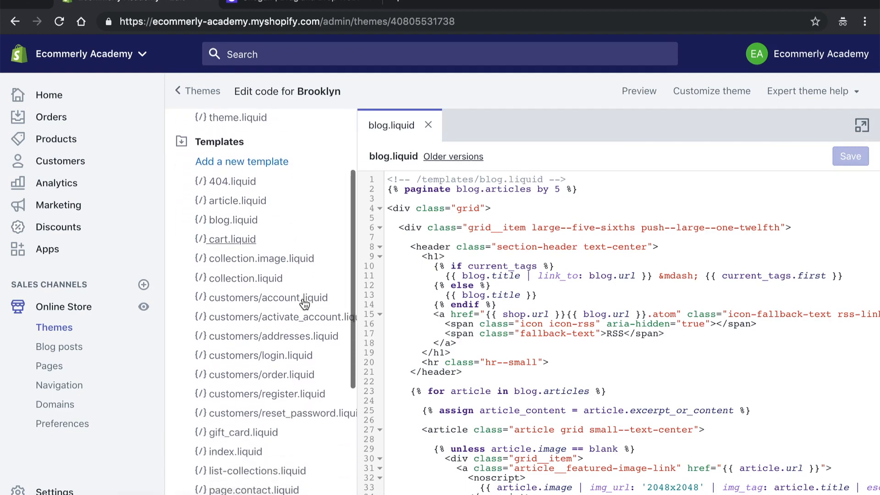
pyautogui.scroll(-2, 297, 306)
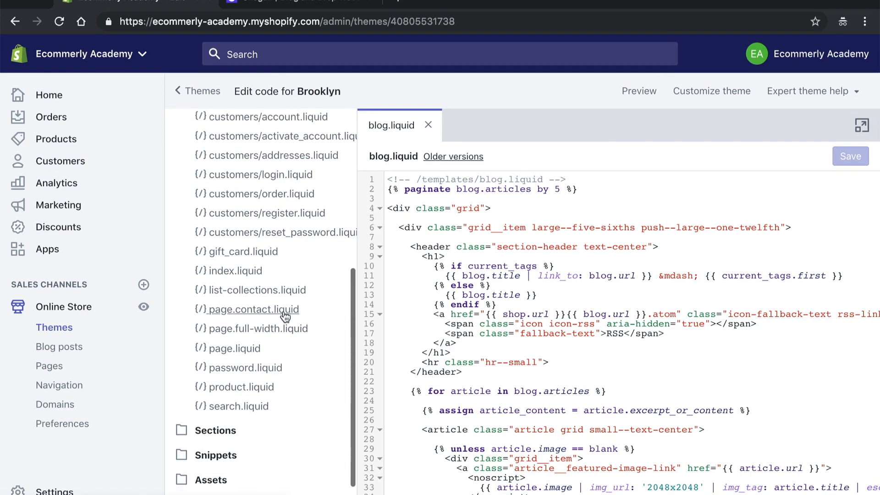
pyautogui.scroll(-1, 284, 316)
pyautogui.click(213, 406)
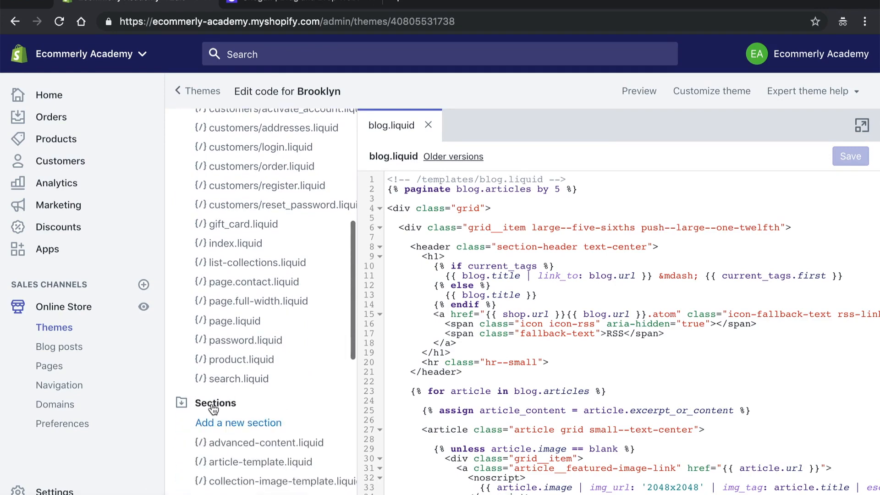
pyautogui.scroll(-2, 282, 387)
pyautogui.scroll(-5, 285, 333)
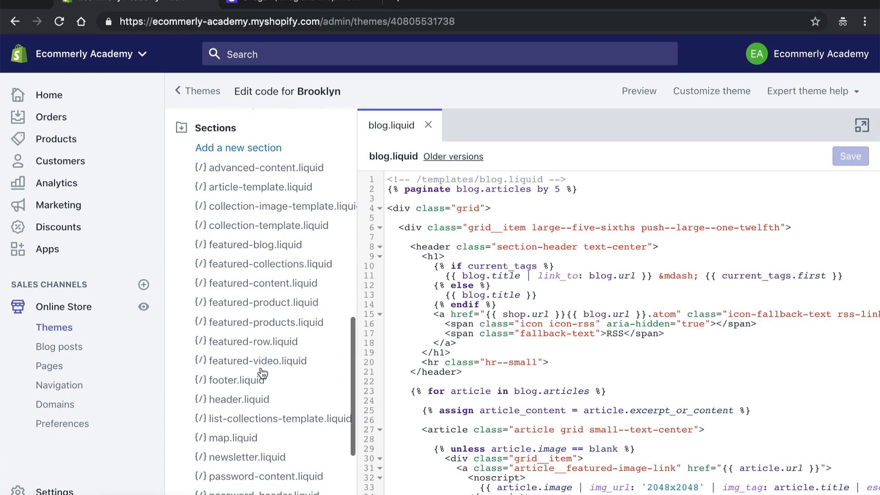
pyautogui.click(235, 384)
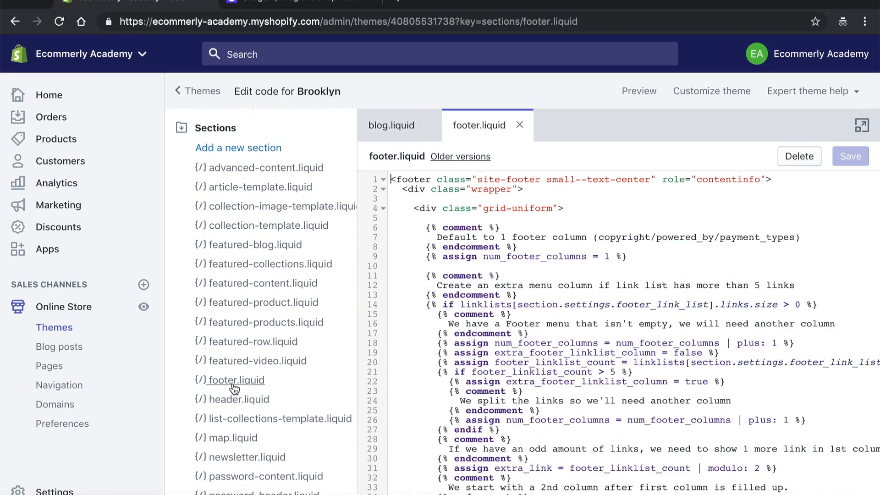
# Step: Search the footer.liquid code for "shopify" and for "power" to locate the powered-by link
pyautogui.hscroll(2, 620, 294)
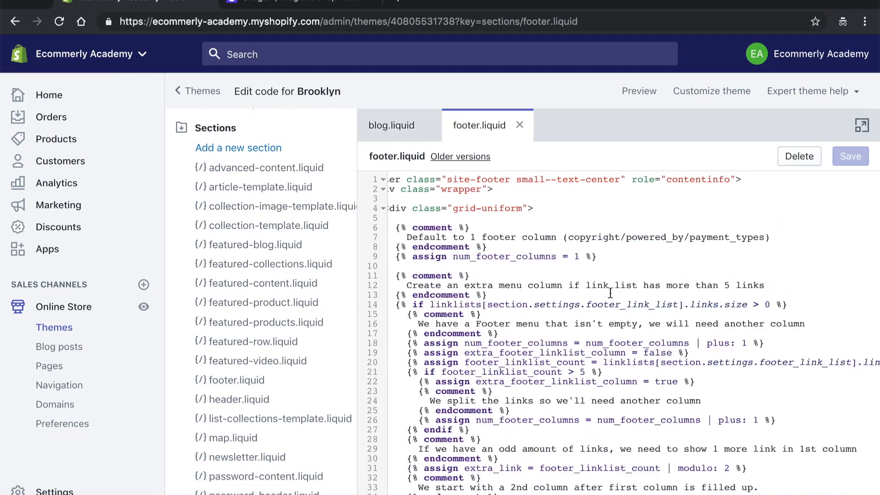
pyautogui.scroll(-10, 602, 298)
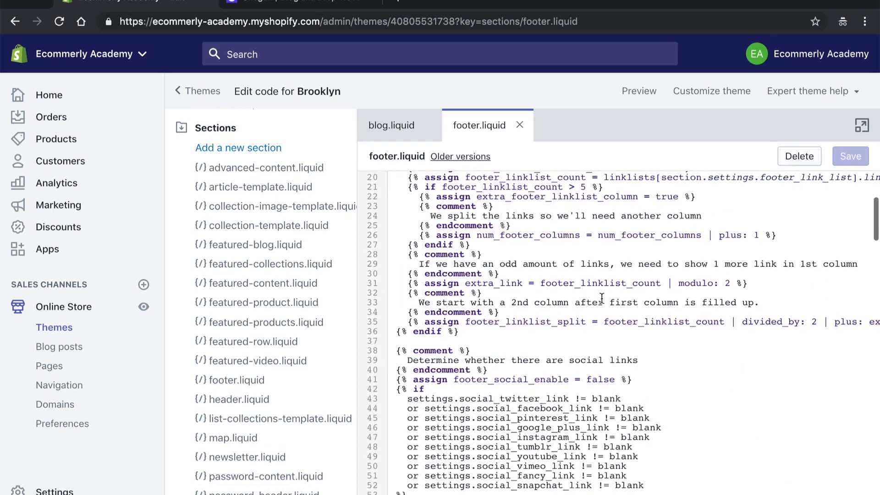
pyautogui.click(763, 311)
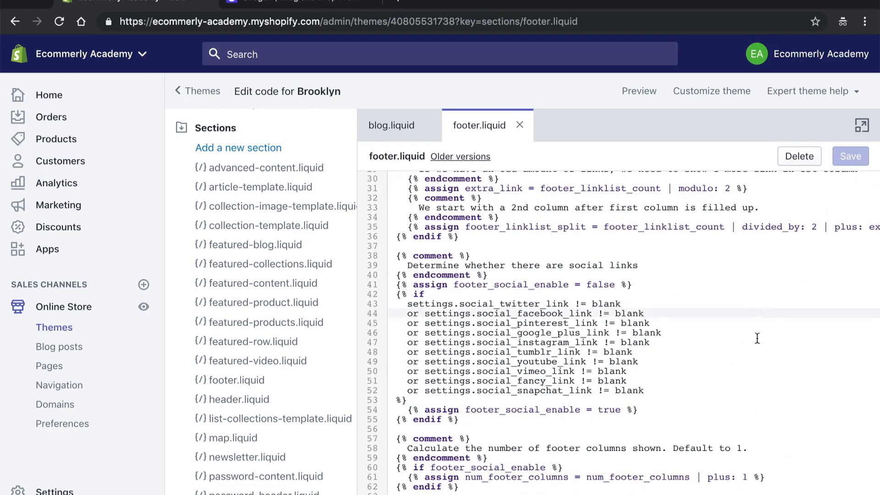
pyautogui.scroll(-1, 757, 339)
pyautogui.hscroll(1, 757, 338)
pyautogui.hotkey('ctrl', 'f')
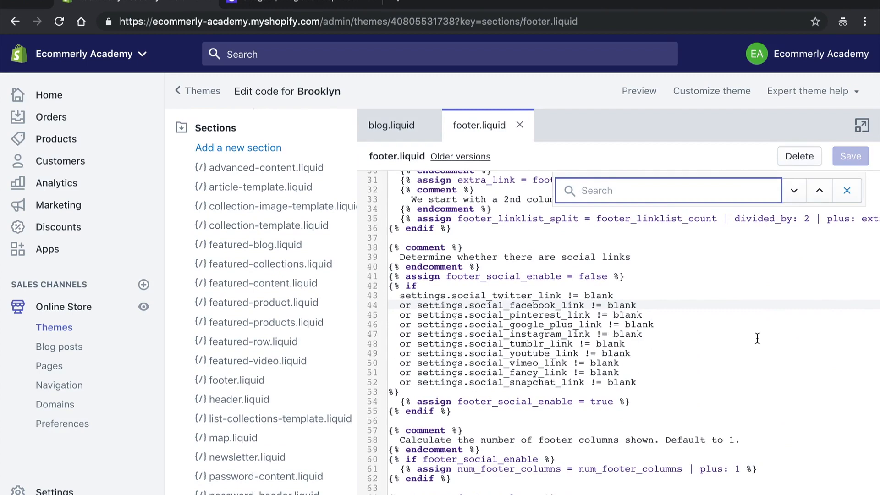
pyautogui.write('shopify')
pyautogui.doubleClick(624, 191)
pyautogui.write('power')
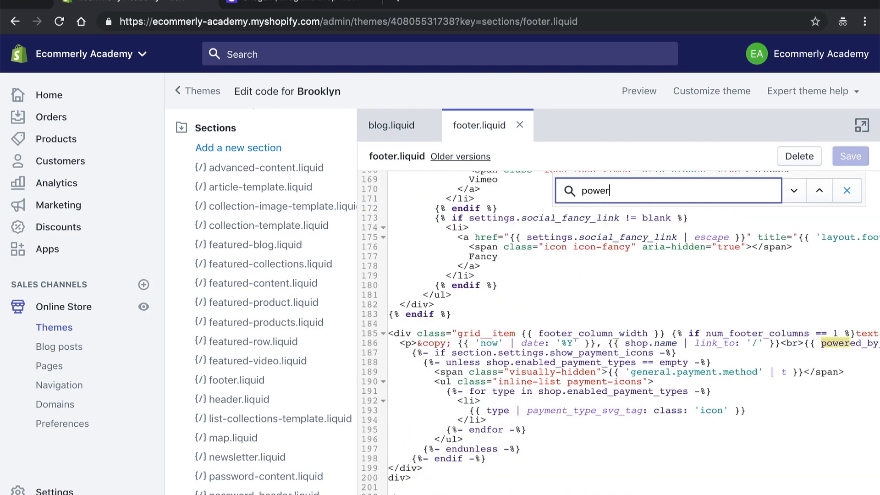
pyautogui.hscroll(2, 619, 356)
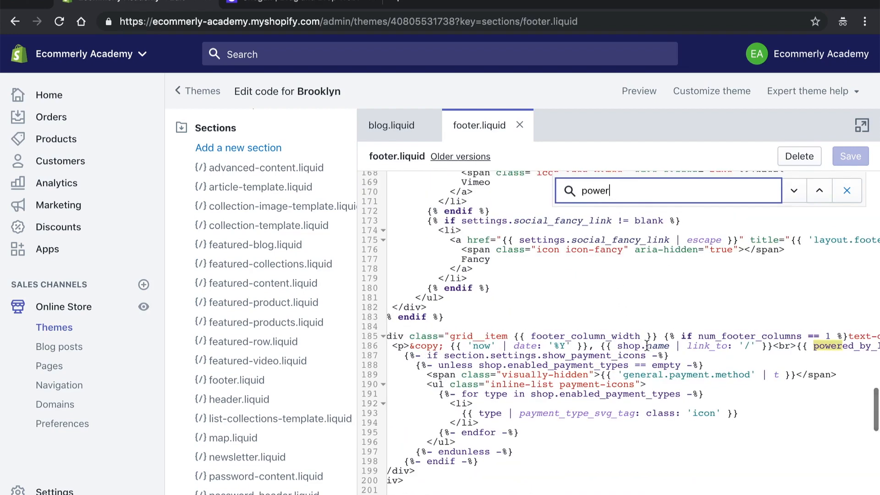
pyautogui.hscroll(5, 646, 344)
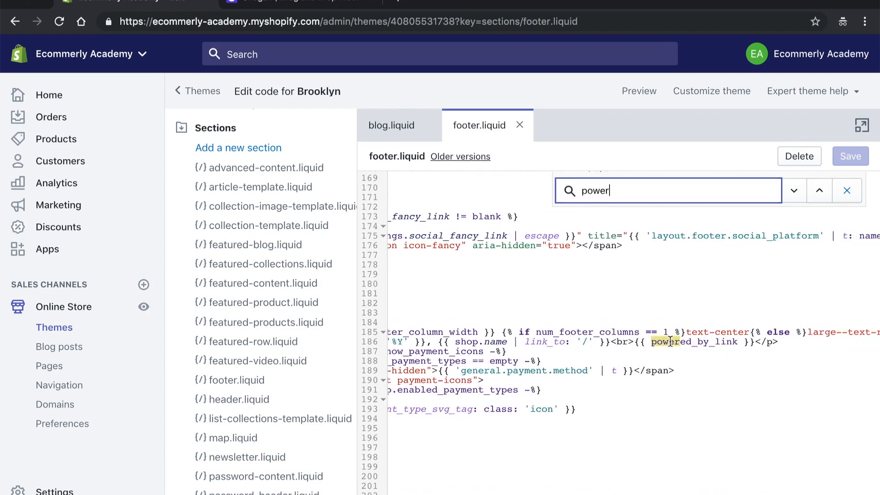
# Step: Delete the {{ powered_by_link }} tag from the copyright line in footer.liquid and save the file
pyautogui.hscroll(1, 669, 342)
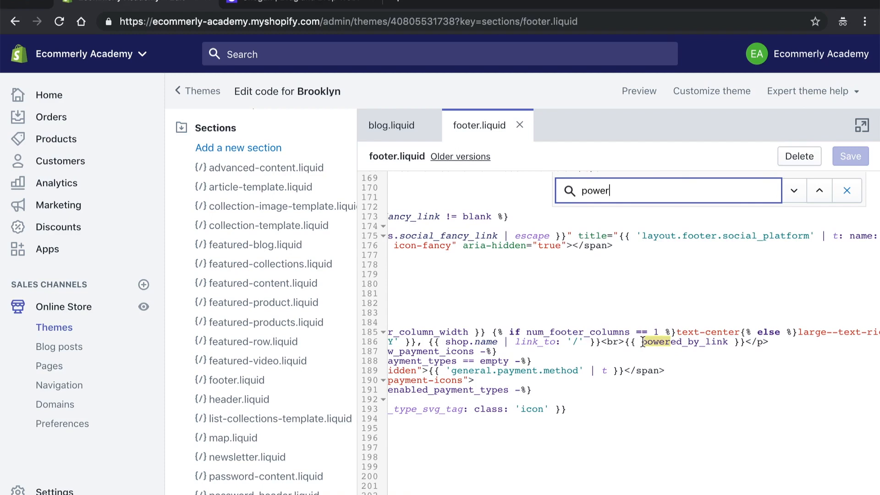
pyautogui.moveTo(624, 341); pyautogui.dragTo(746, 343)
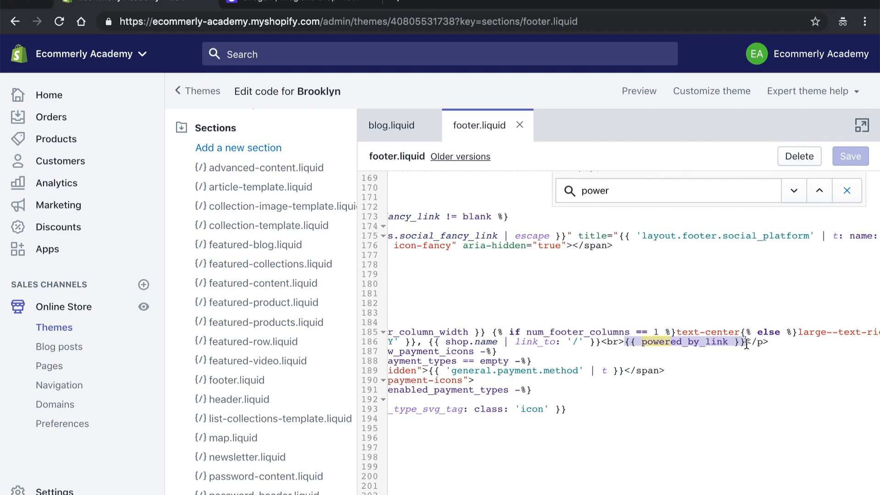
pyautogui.press('BackSpace')
pyautogui.click(851, 157)
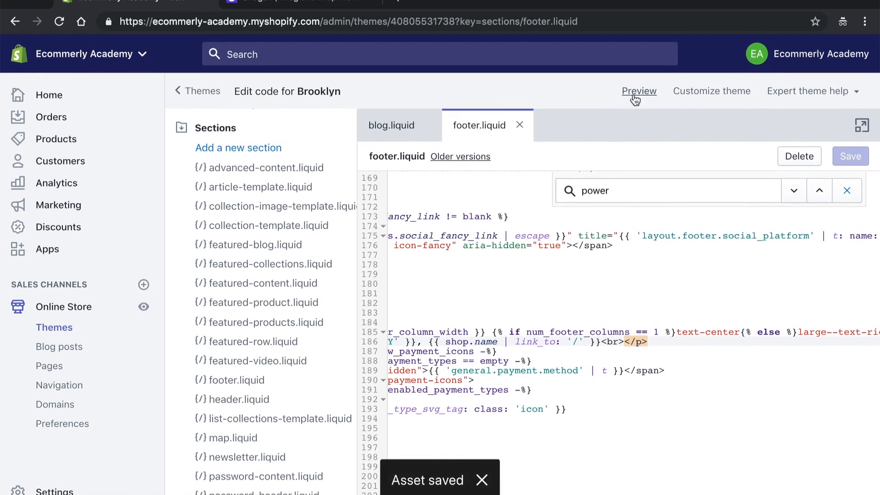
# Step: Preview the store, check the copyright line in the footer, and close the preview window
pyautogui.click(639, 91)
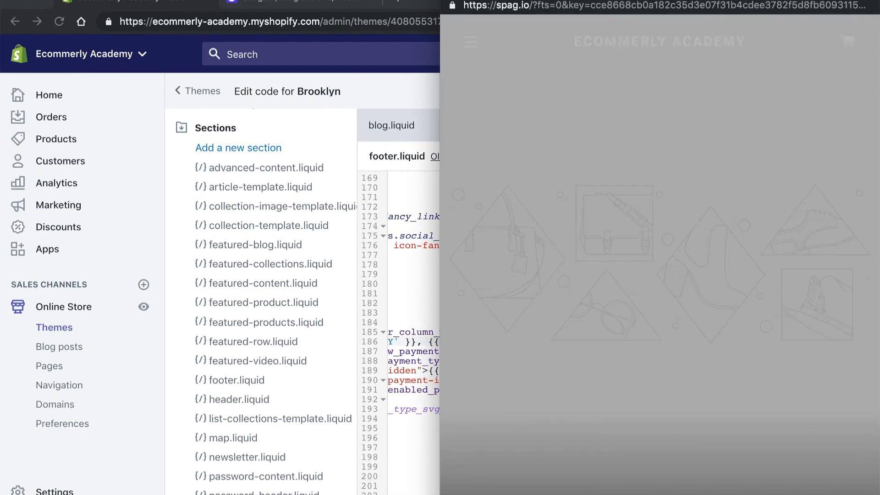
pyautogui.scroll(-8, 693, 369)
pyautogui.scroll(-10, 685, 353)
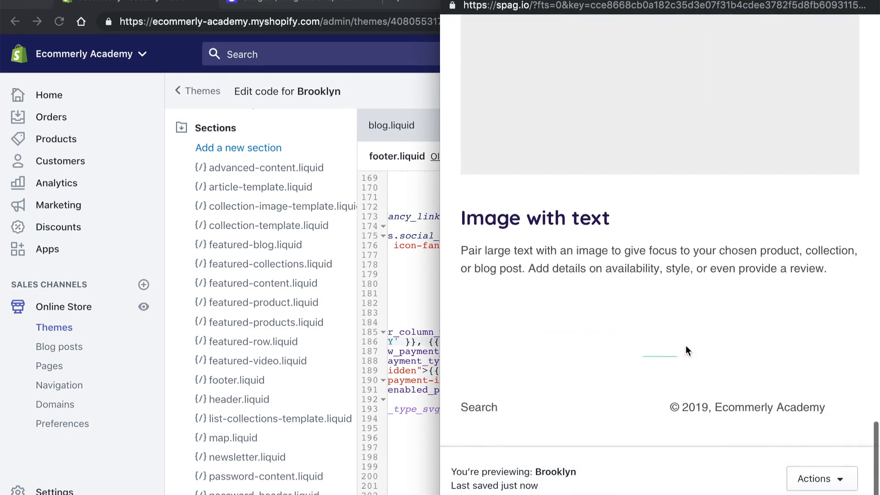
pyautogui.moveTo(581, 1); pyautogui.dragTo(452, 3)
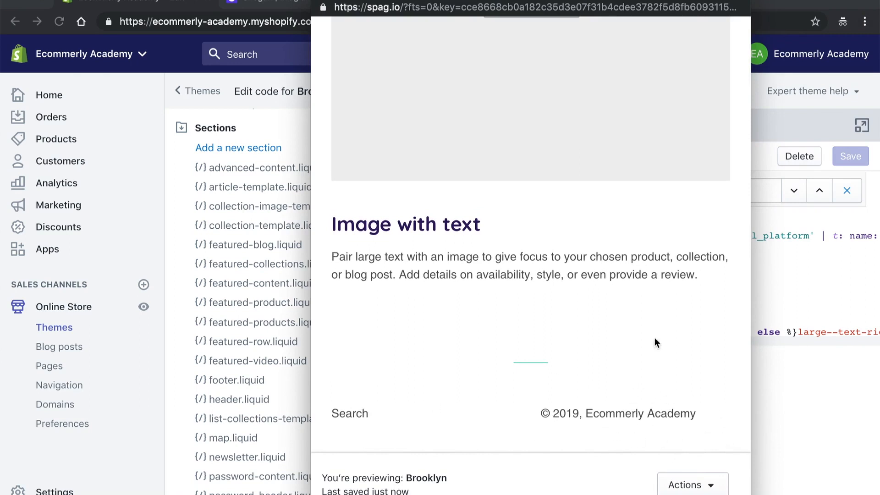
pyautogui.click(322, 3)
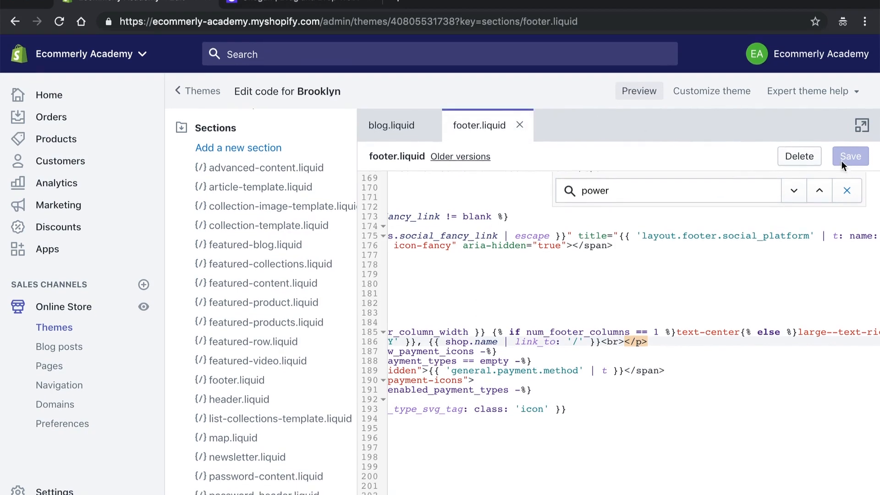
# Step: Return to the Themes page, open the Brooklyn theme's language editor and check its additional translation categories
pyautogui.click(200, 92)
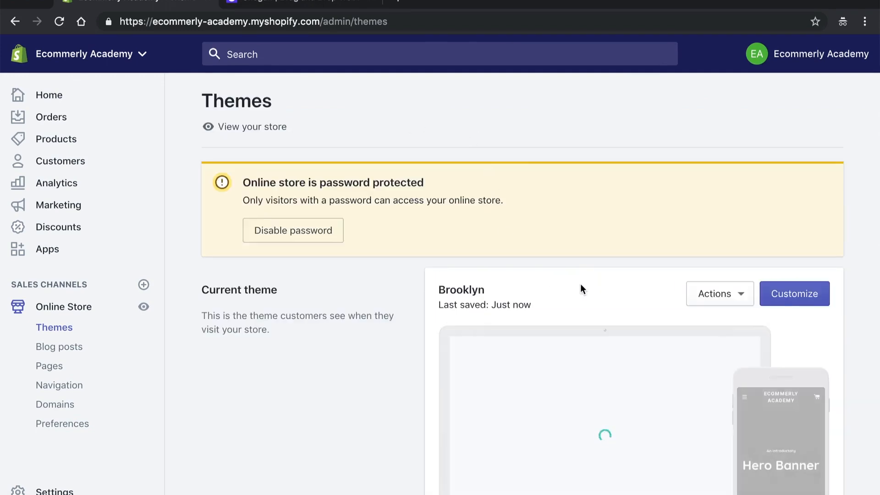
pyautogui.scroll(-3, 578, 280)
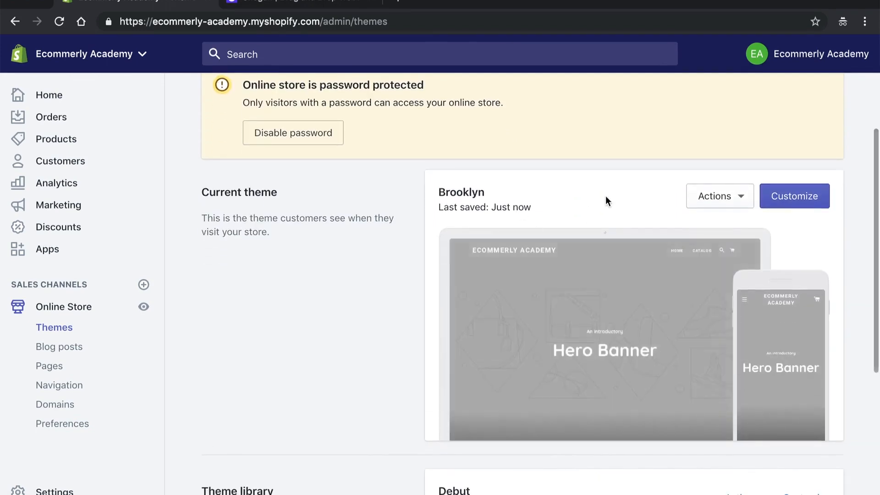
pyautogui.click(741, 205)
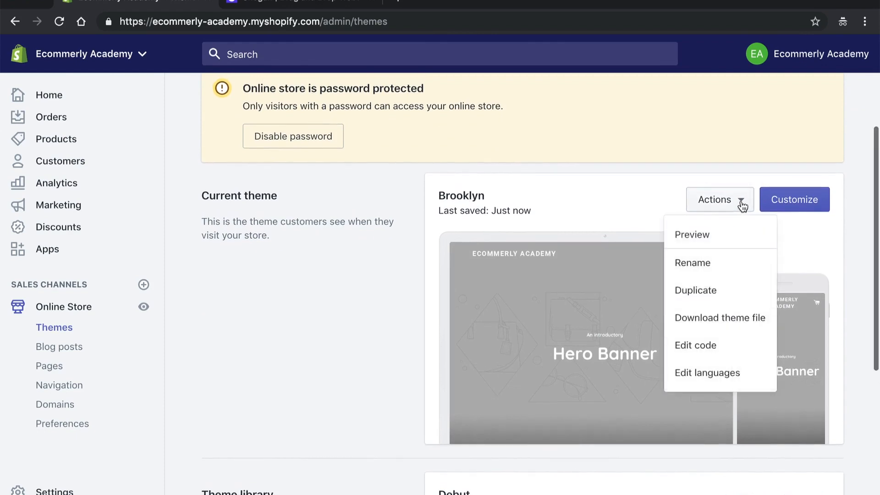
pyautogui.click(699, 382)
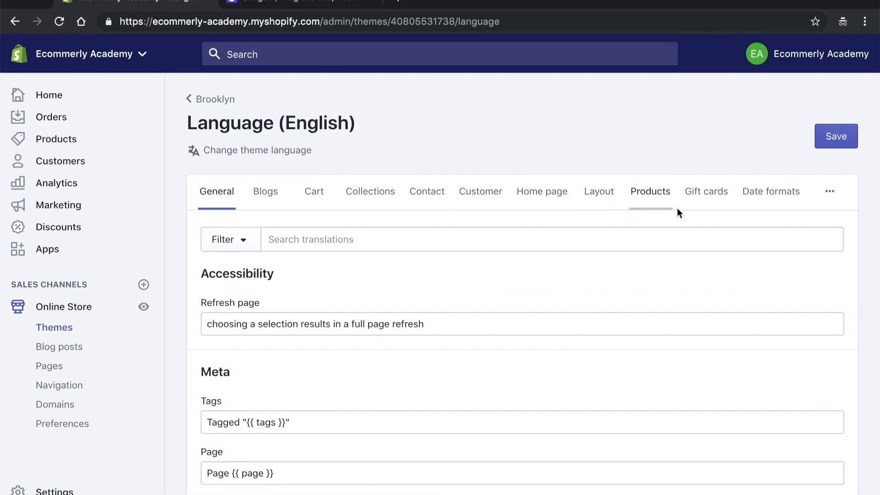
pyautogui.click(828, 196)
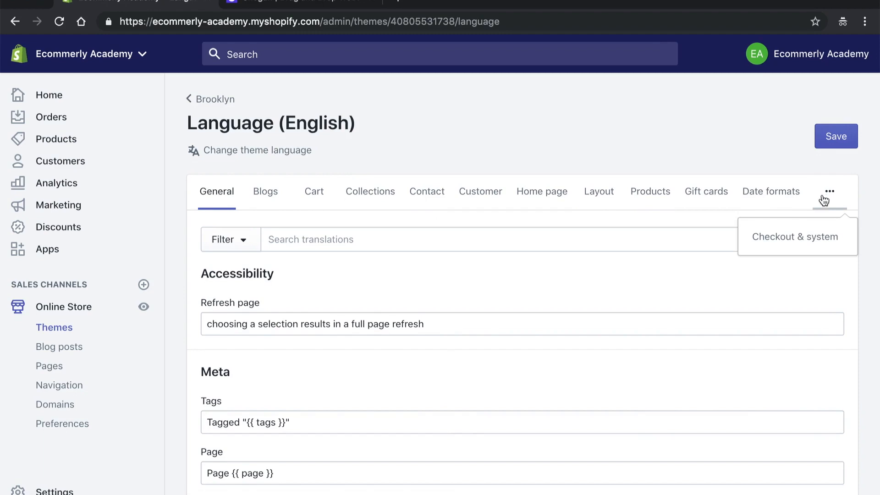
pyautogui.click(799, 173)
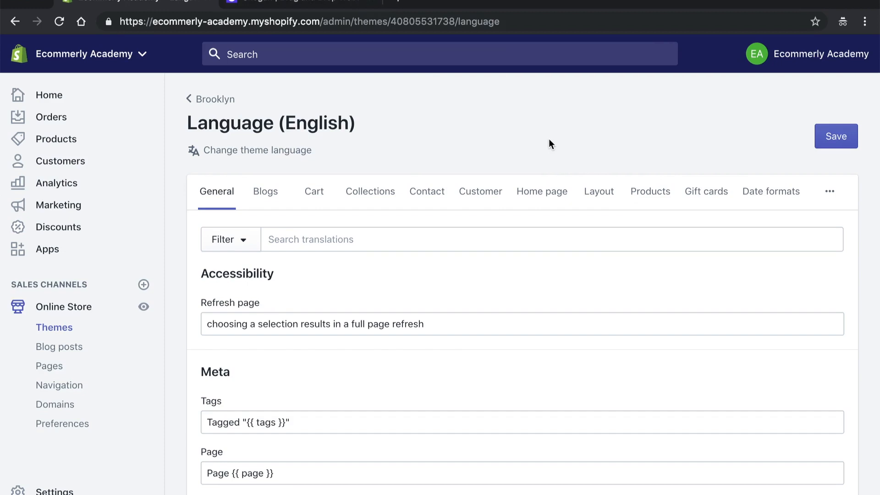
# Step: Show the Products translations and locate the Shipping policy html field in the General group
pyautogui.click(638, 198)
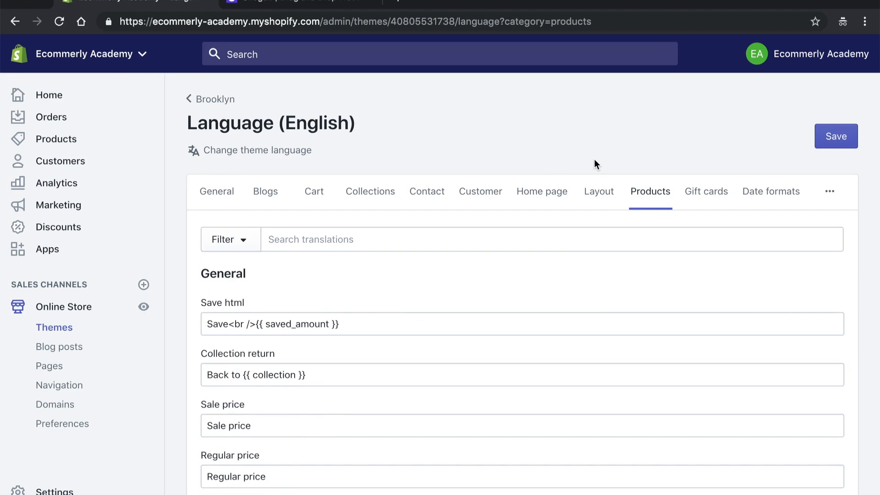
pyautogui.scroll(-3, 414, 269)
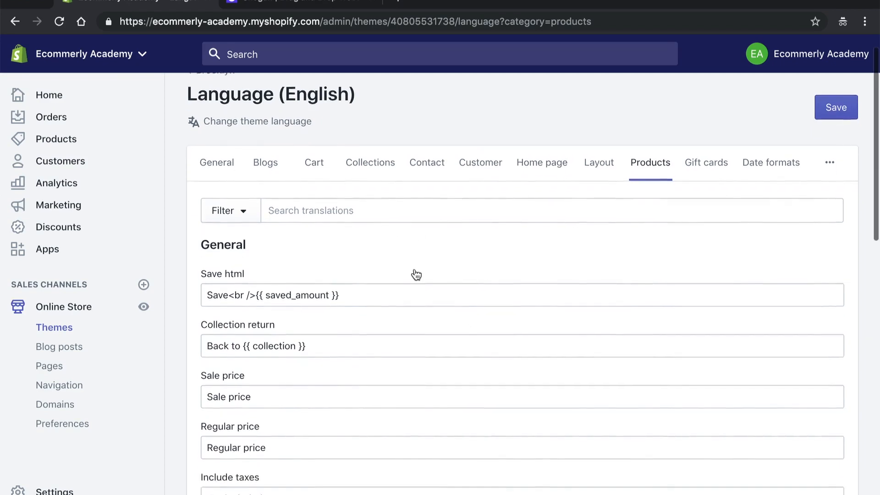
pyautogui.scroll(-3, 420, 270)
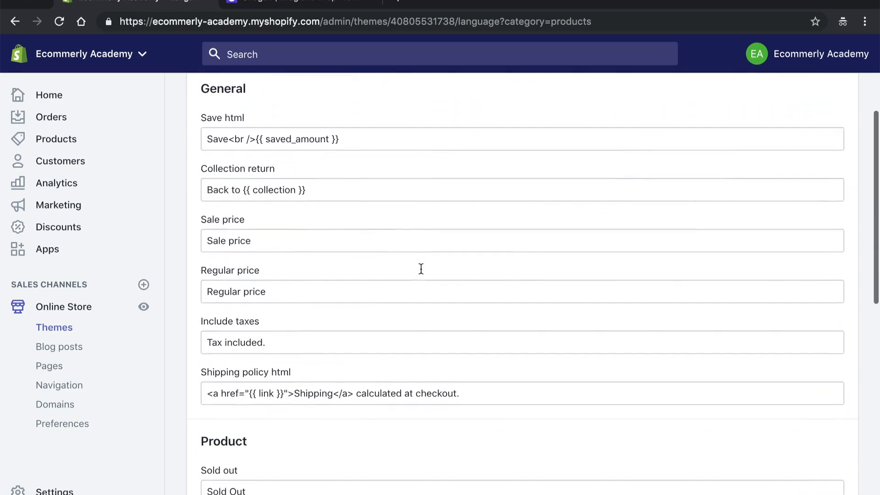
pyautogui.scroll(-3, 417, 251)
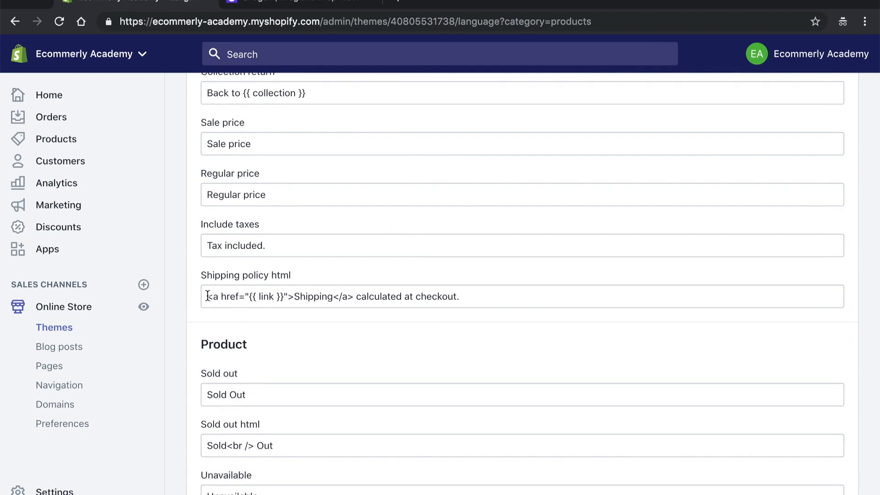
pyautogui.moveTo(207, 296); pyautogui.dragTo(465, 304)
pyautogui.click(398, 270)
pyautogui.scroll(6, 521, 288)
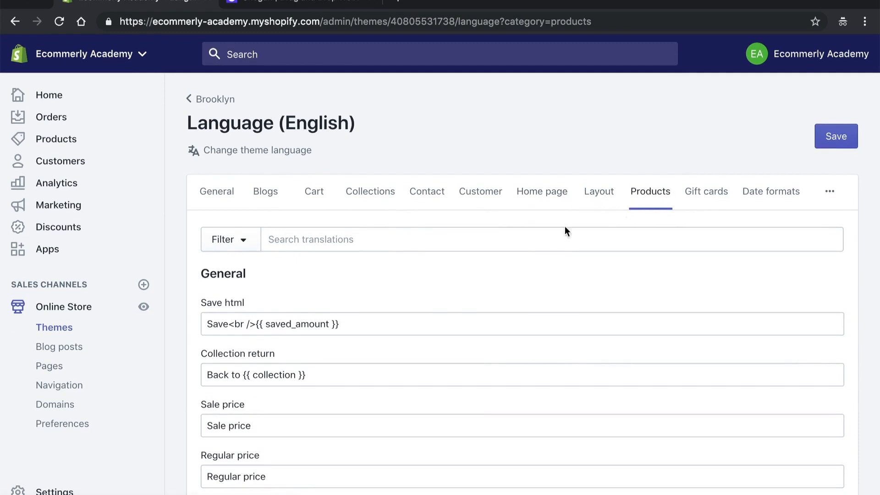
# Step: Clear the Shipping policy html text in the Products translations and save the language changes
pyautogui.scroll(-6, 564, 226)
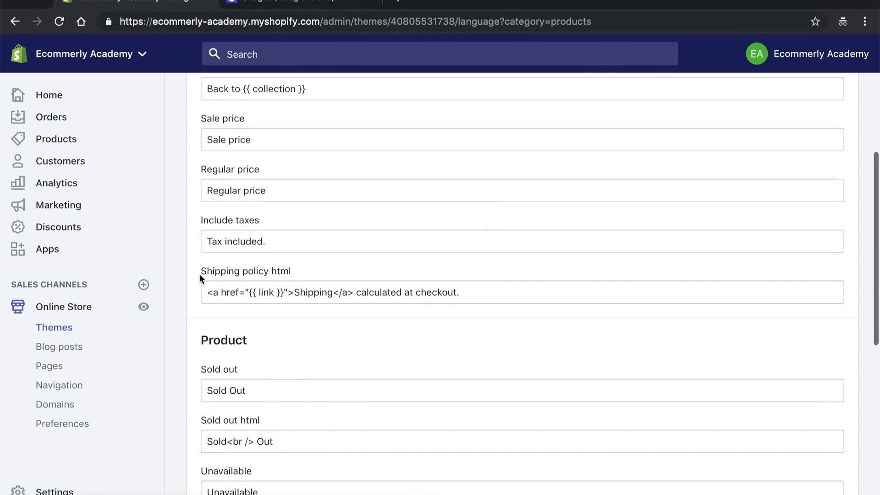
pyautogui.moveTo(202, 275); pyautogui.dragTo(314, 274)
pyautogui.tripleClick(317, 302)
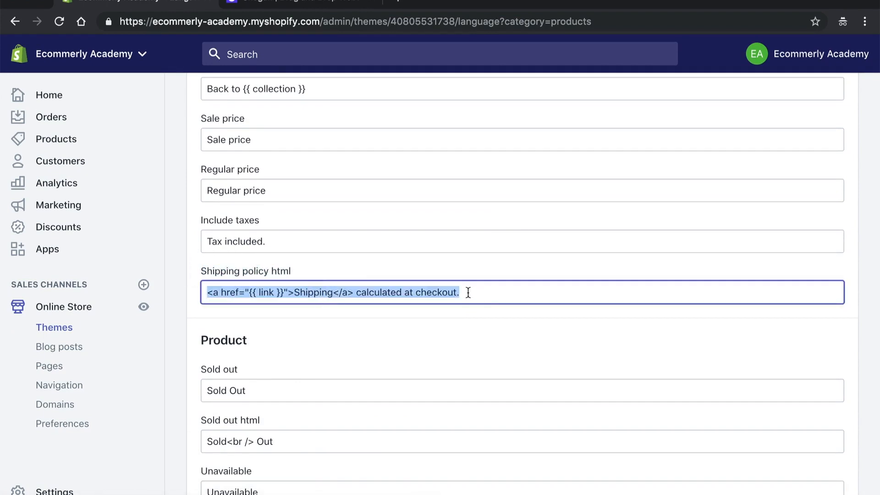
pyautogui.press('BackSpace')
pyautogui.click(392, 326)
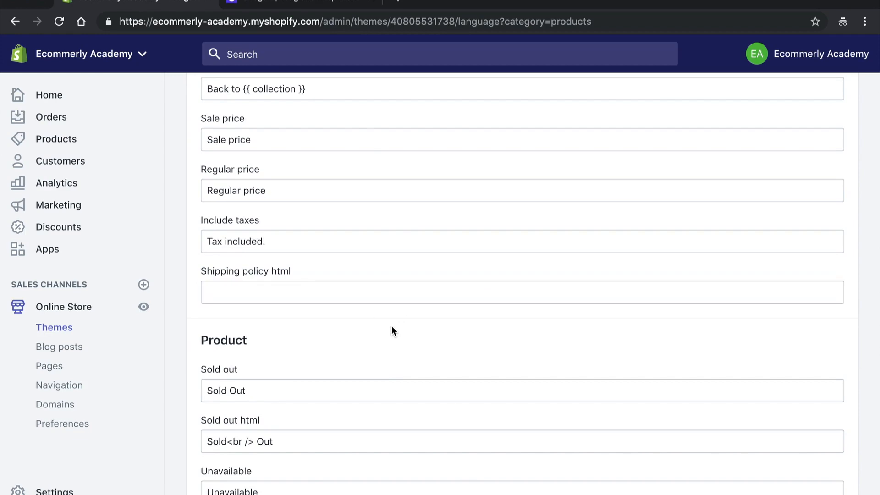
pyautogui.scroll(-6, 391, 294)
pyautogui.scroll(-3, 445, 289)
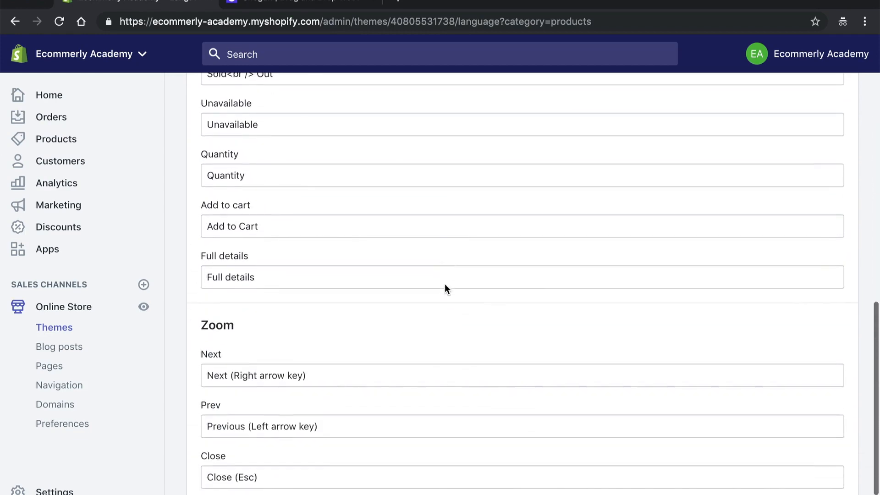
pyautogui.scroll(15, 477, 316)
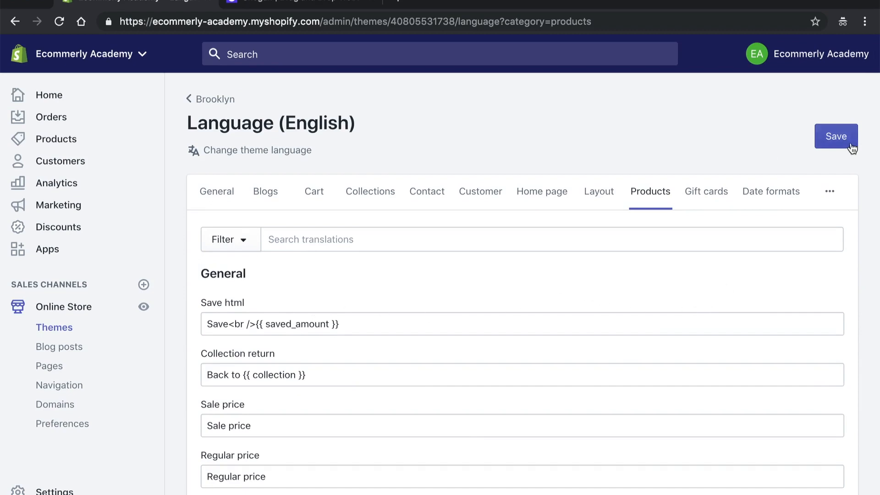
pyautogui.click(827, 142)
# Step: Leave the language and code editors and return to the Themes page
pyautogui.click(194, 100)
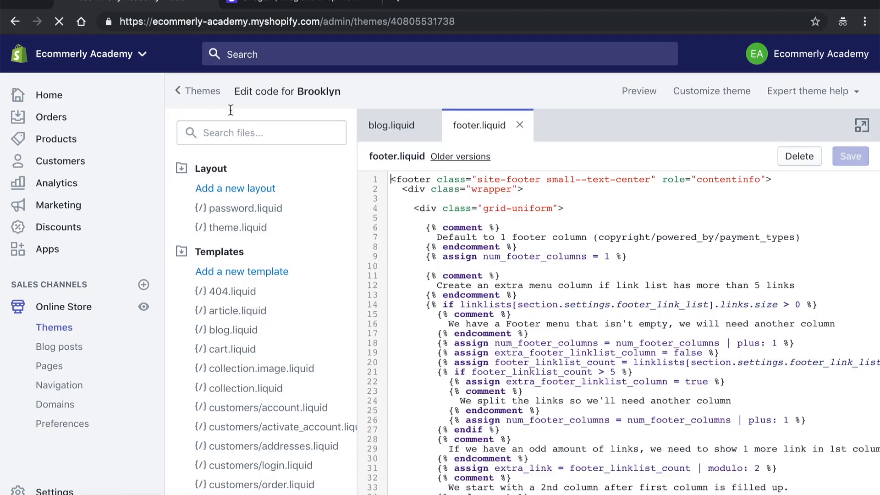
pyautogui.click(185, 91)
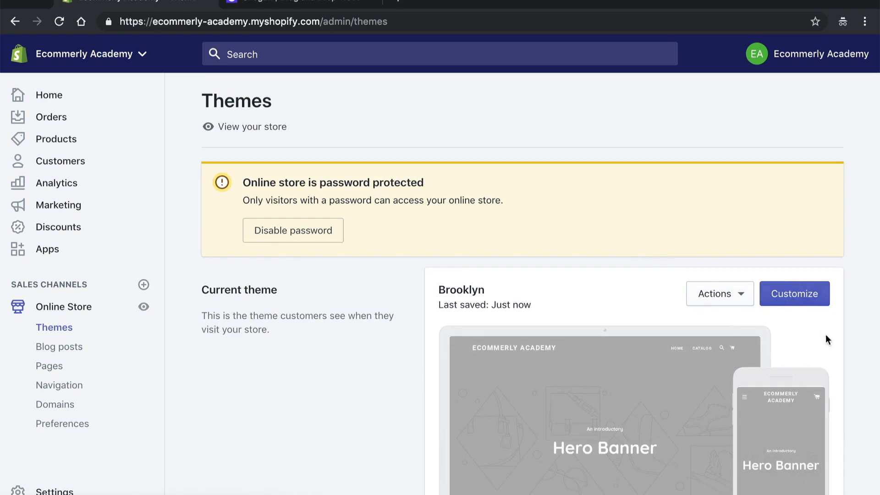
pyautogui.scroll(-2, 799, 304)
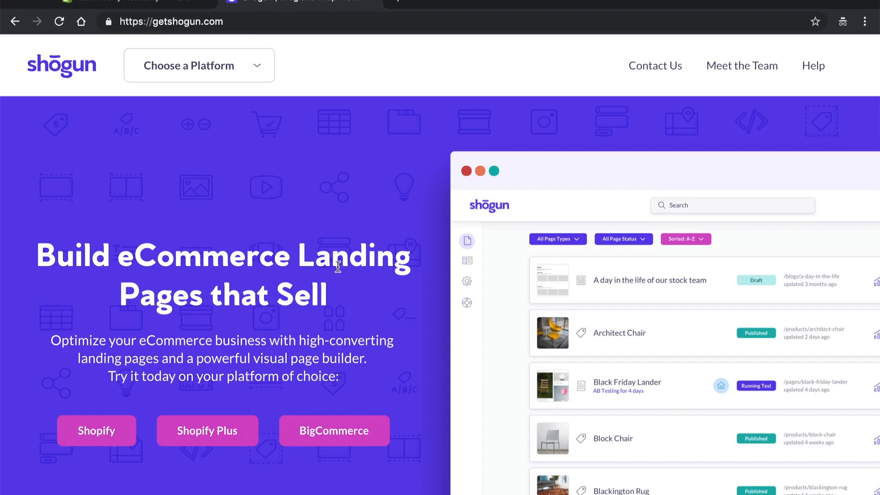
# Step: Switch to the Shogun website, open its Shopify page and examine the customer examples and page builder features
pyautogui.scroll(-2, 334, 293)
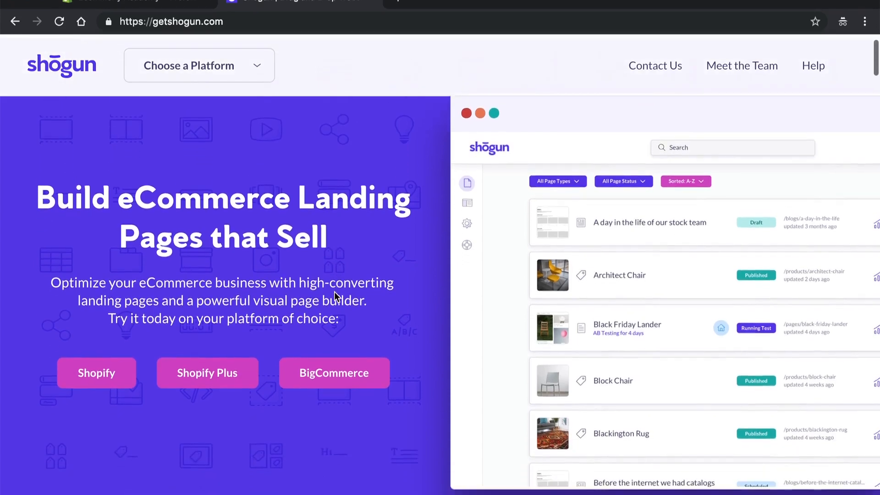
pyautogui.click(108, 388)
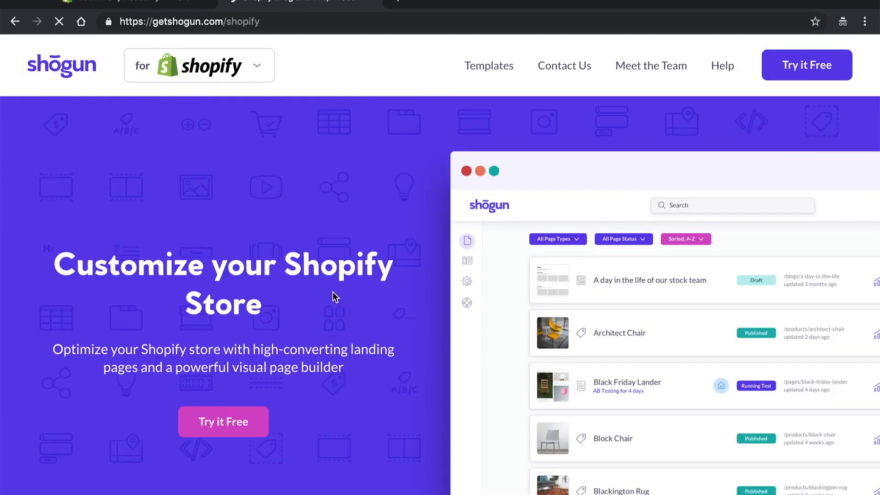
pyautogui.scroll(-4, 335, 298)
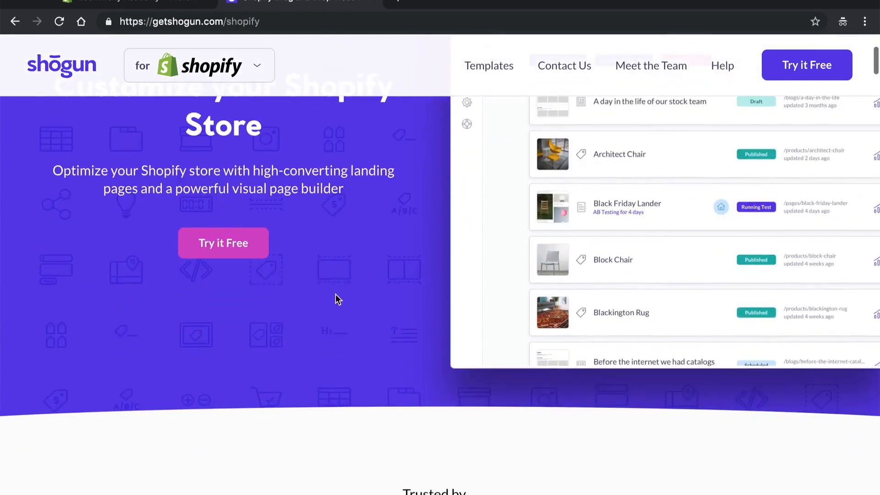
pyautogui.scroll(-3, 335, 294)
pyautogui.scroll(-2, 331, 292)
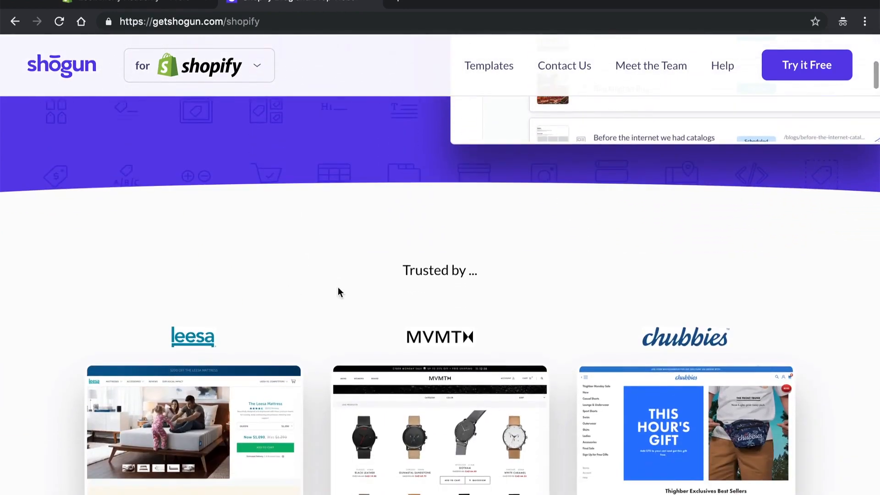
pyautogui.scroll(-3, 337, 292)
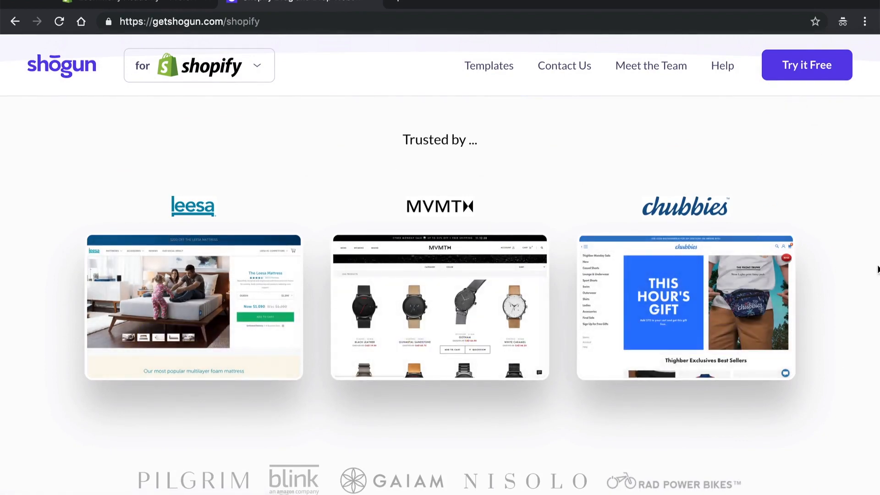
pyautogui.scroll(-10, 876, 269)
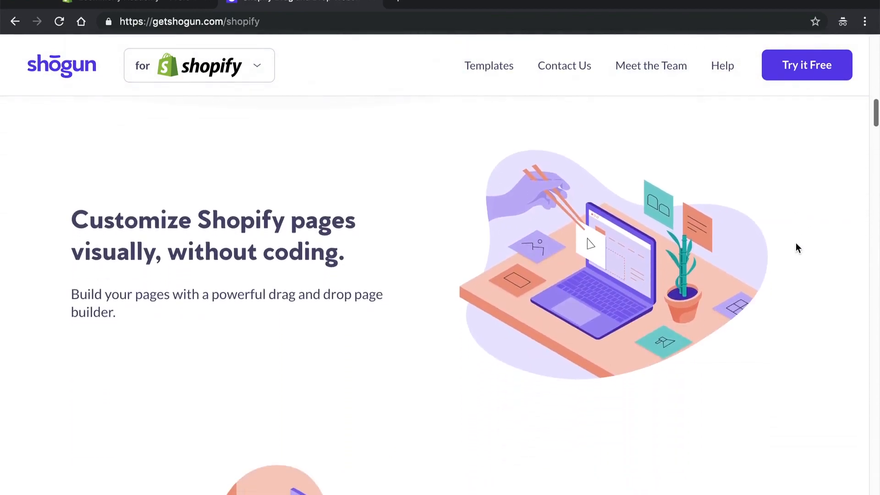
pyautogui.scroll(-2, 438, 247)
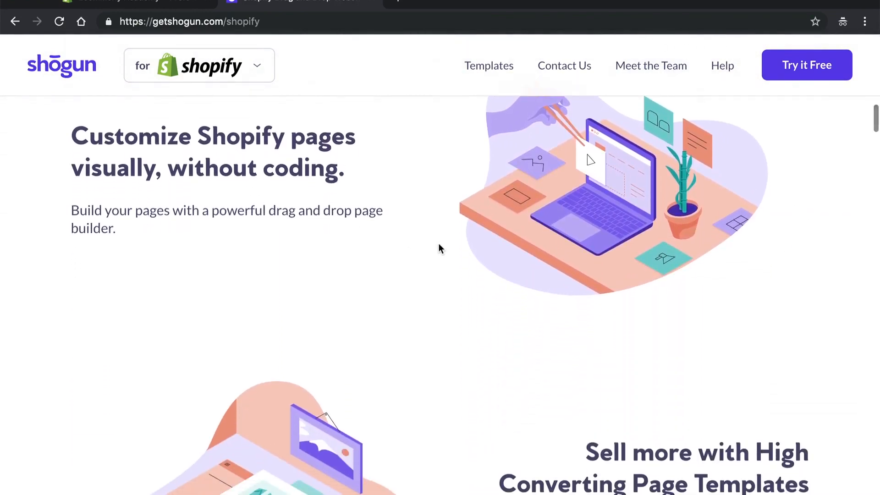
pyautogui.scroll(-1, 403, 229)
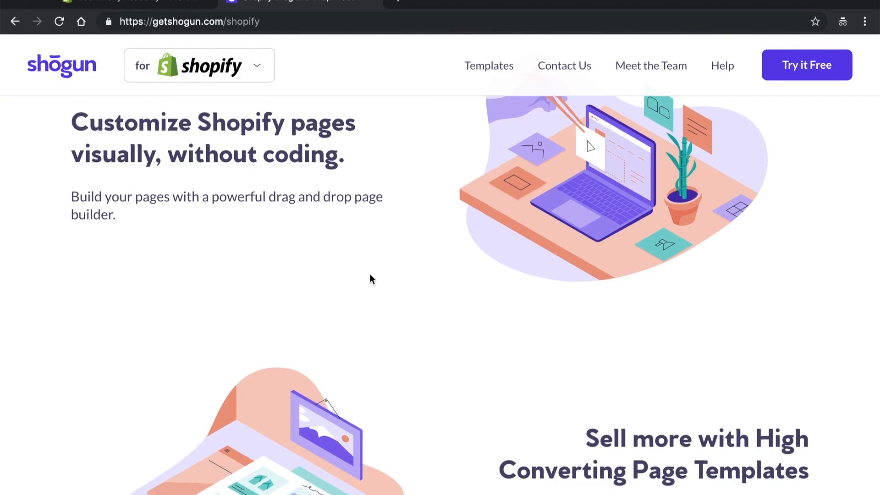
pyautogui.scroll(-1, 370, 278)
pyautogui.scroll(-4, 457, 302)
pyautogui.scroll(-4, 457, 302)
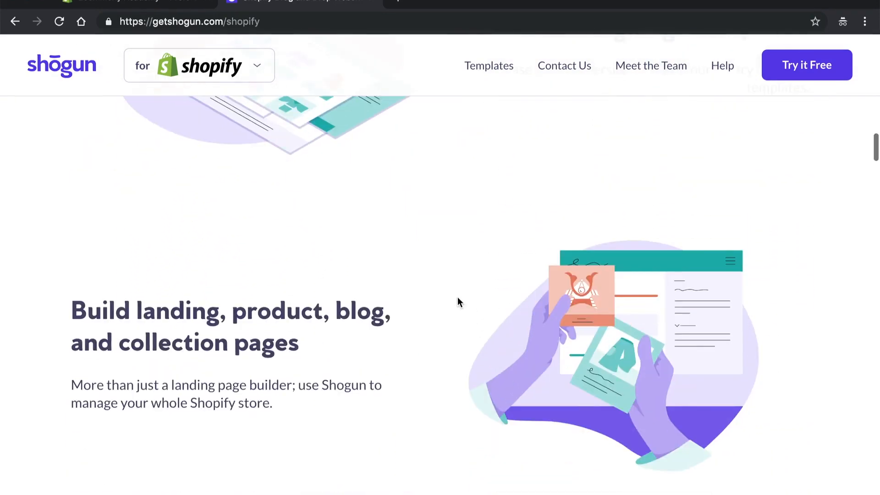
# Step: Review the remaining page builder features on Shogun's Shopify page and open its page template library
pyautogui.scroll(-6, 448, 295)
pyautogui.scroll(-10, 448, 291)
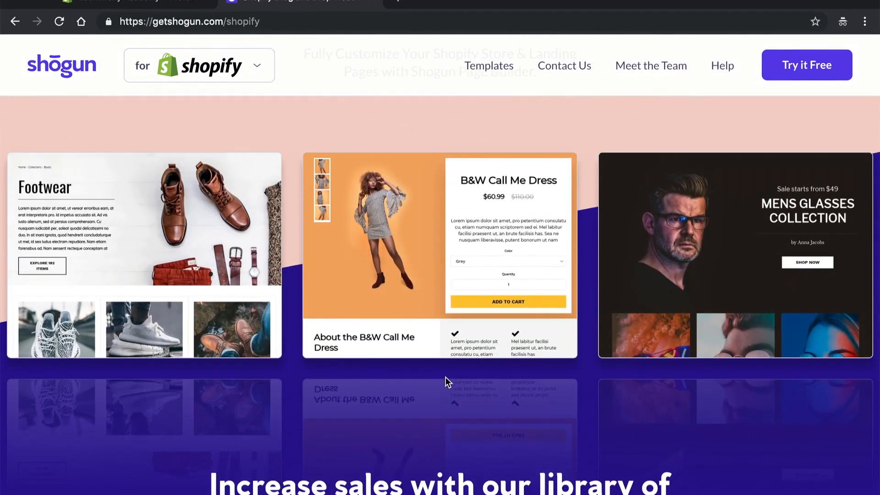
pyautogui.scroll(-6, 445, 378)
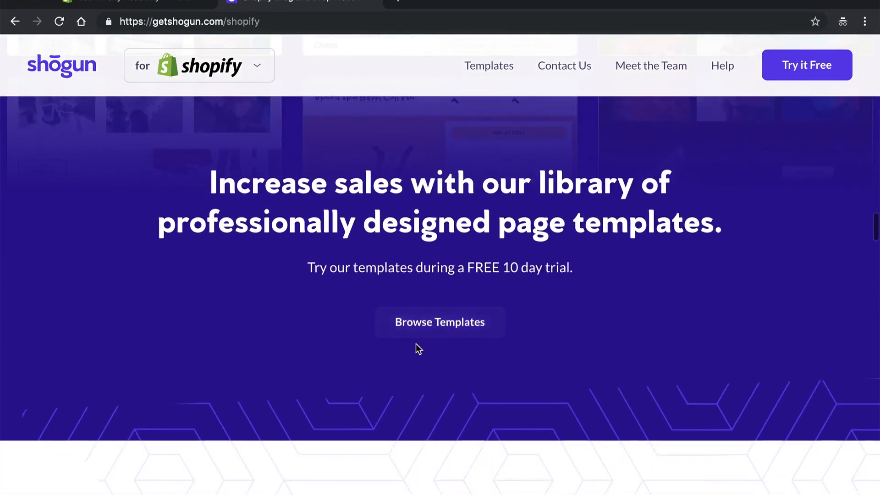
pyautogui.click(392, 331)
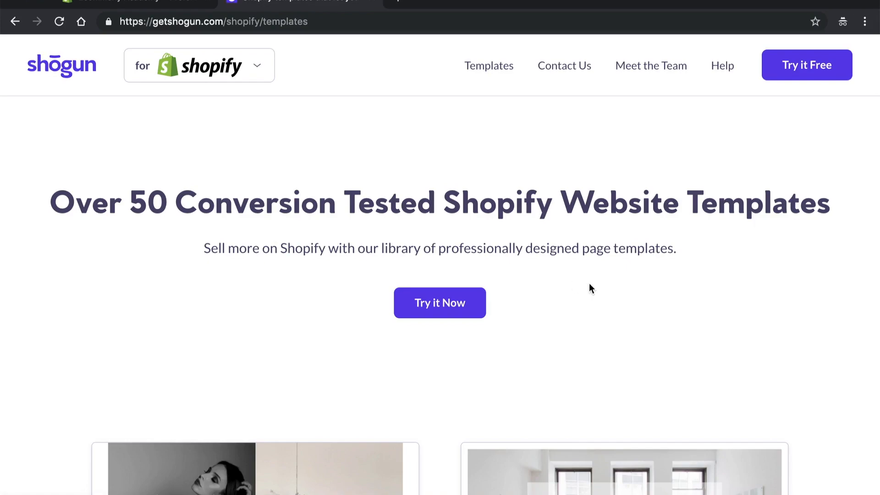
# Step: Browse the Shopify template library through the product, blog, landing, FAQ and contact page designs, and return to its beginning
pyautogui.scroll(-7, 598, 282)
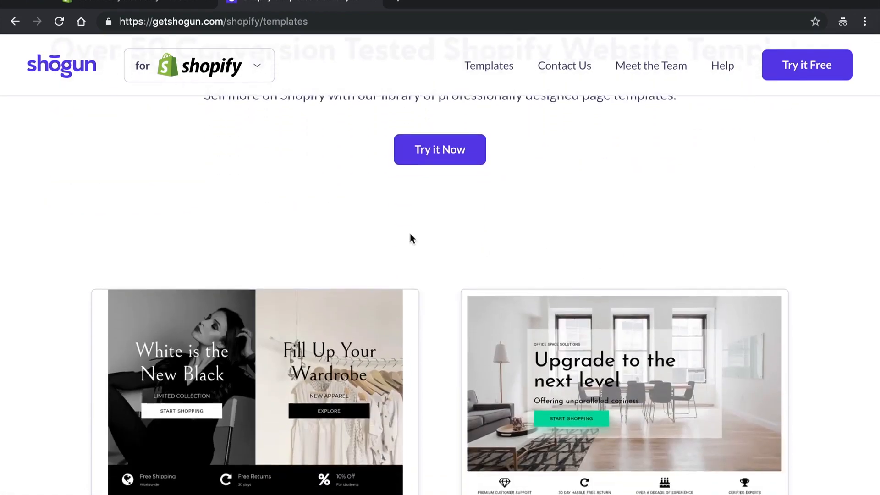
pyautogui.scroll(-20, 427, 249)
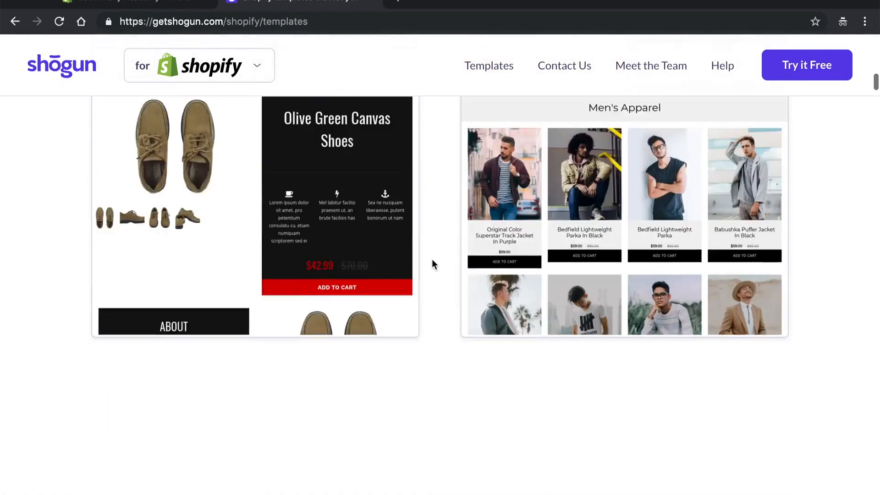
pyautogui.scroll(-20, 433, 262)
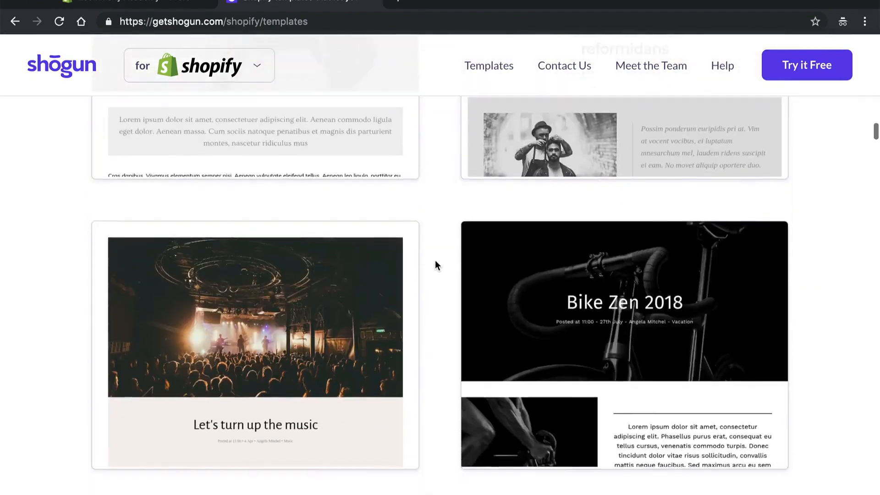
pyautogui.scroll(-7, 435, 260)
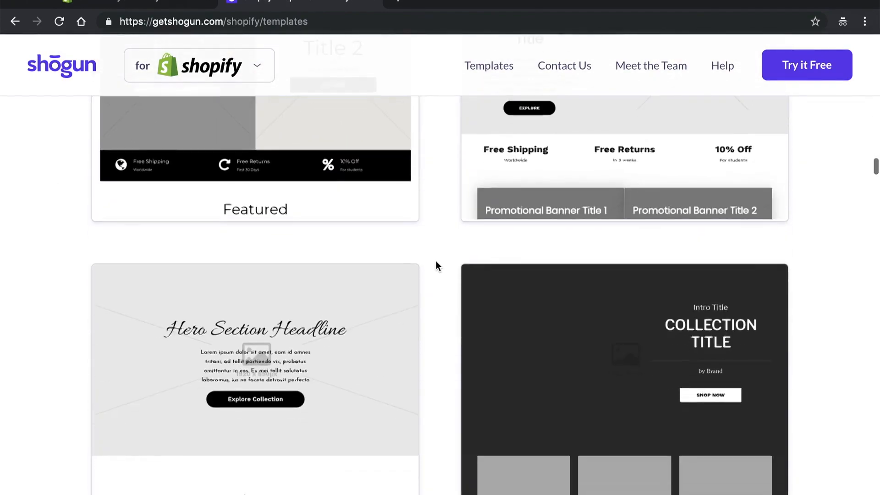
pyautogui.scroll(-20, 436, 264)
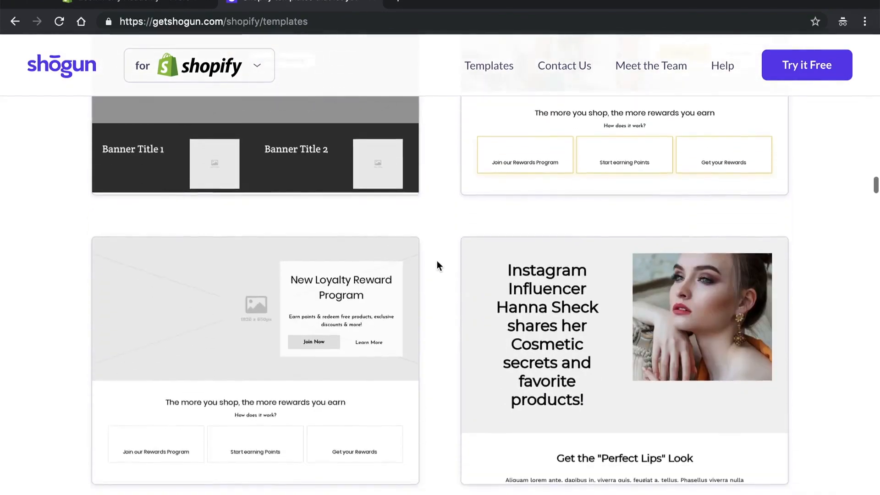
pyautogui.scroll(-20, 438, 265)
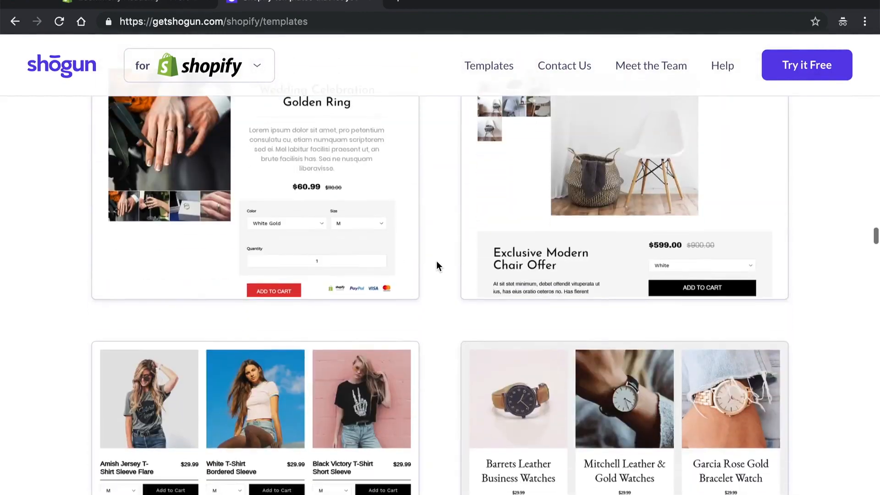
pyautogui.scroll(-20, 436, 266)
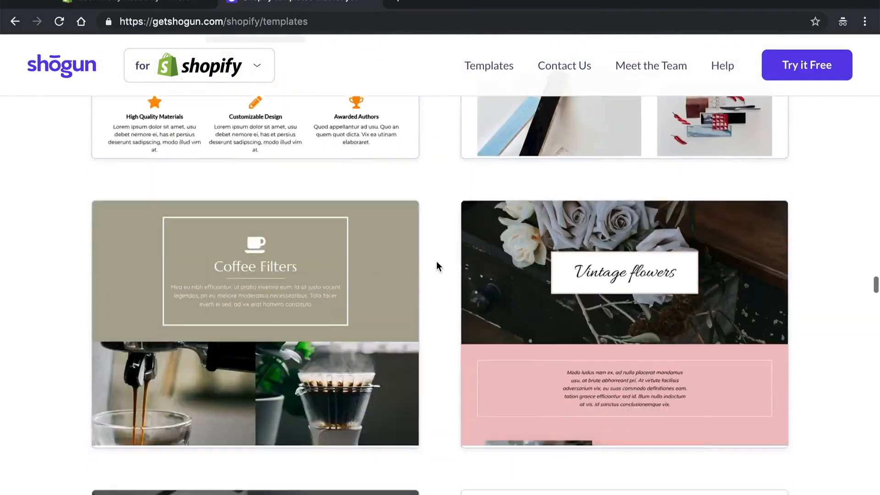
pyautogui.scroll(-15, 436, 265)
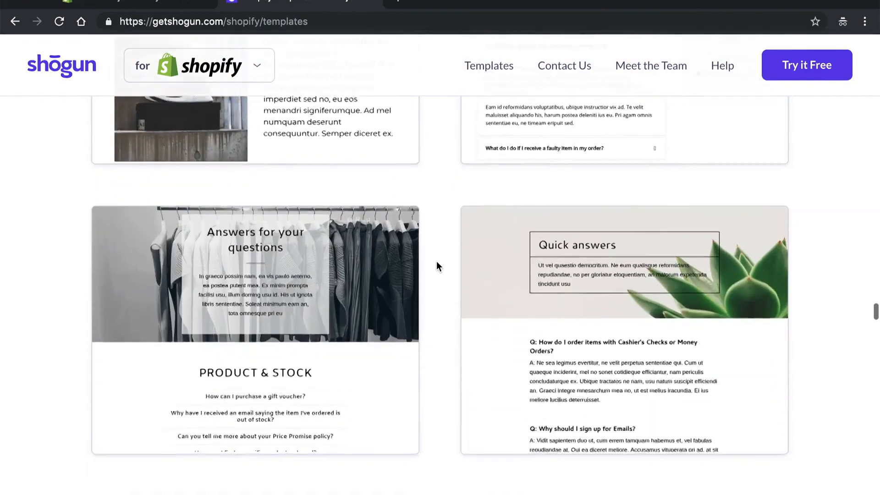
pyautogui.scroll(-15, 437, 266)
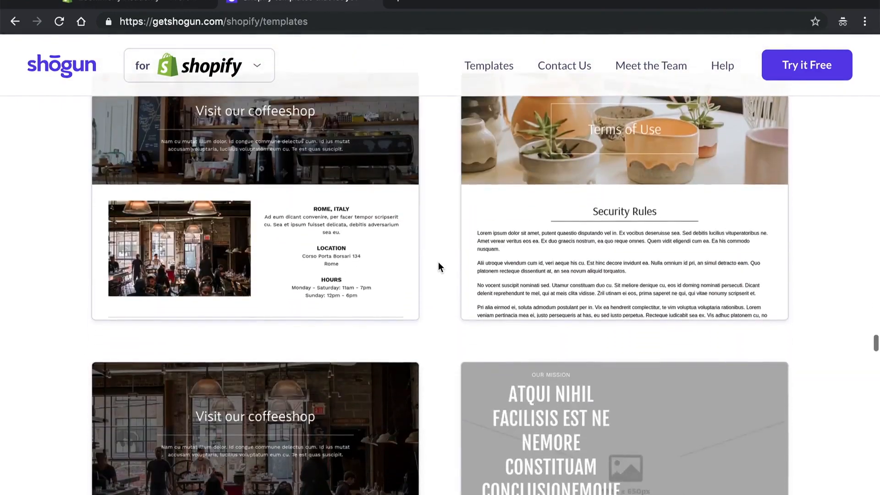
pyautogui.scroll(-10, 438, 263)
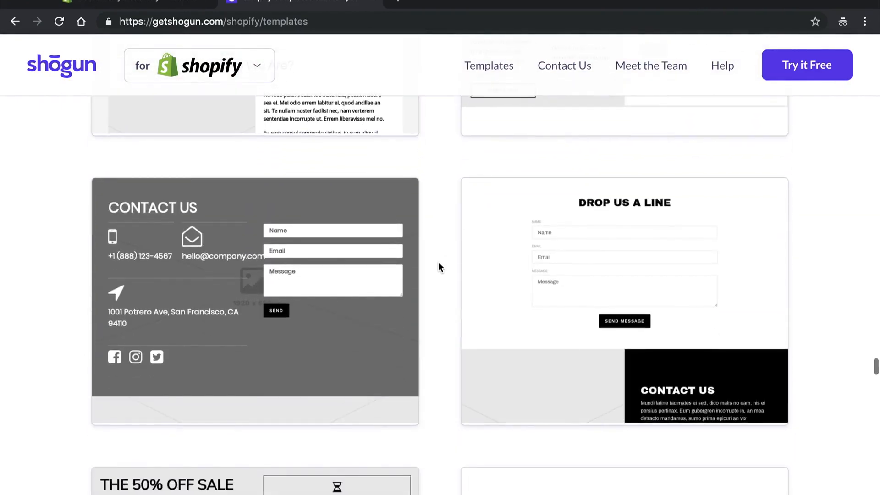
pyautogui.scroll(1, 438, 267)
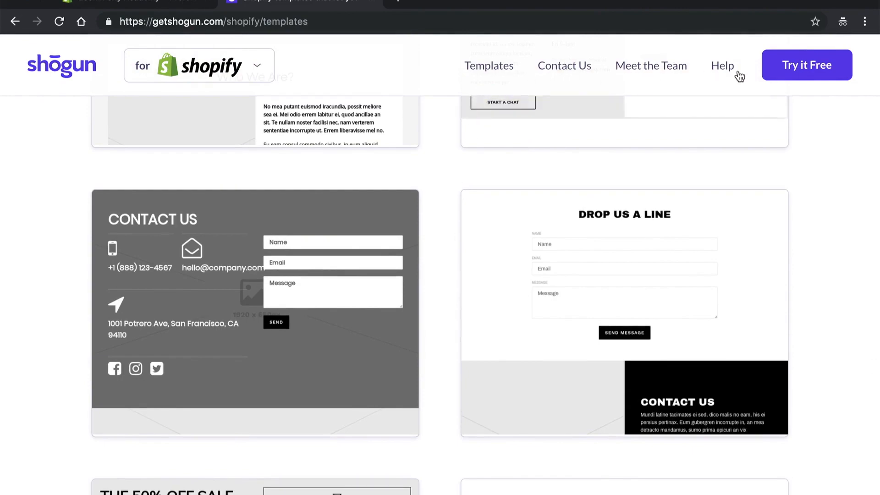
pyautogui.moveTo(484, 336)
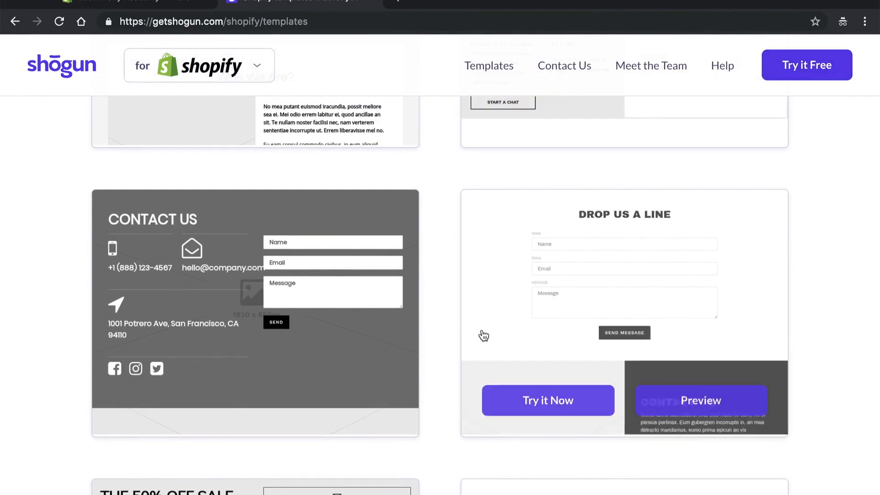
pyautogui.scroll(-10, 484, 336)
pyautogui.scroll(20, 444, 222)
pyautogui.scroll(15, 447, 224)
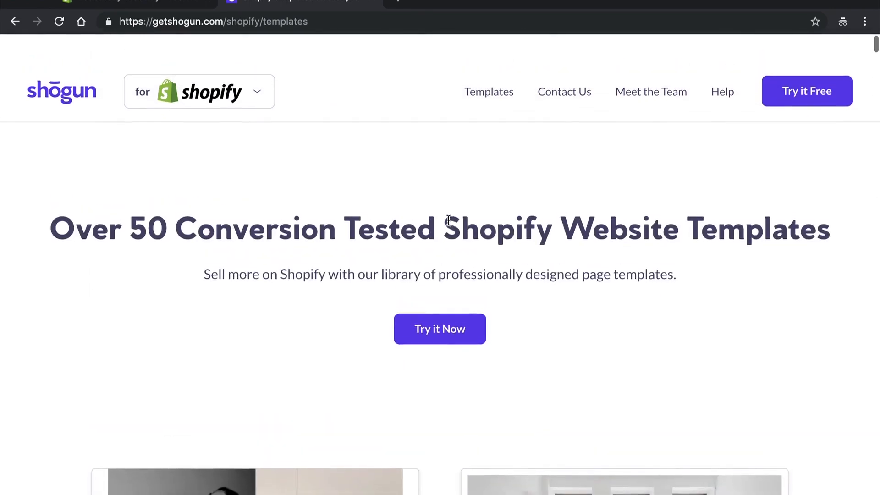
# Step: Look at the Shogun trial sign-up form, leave it without signing up, and reopen the Shopify page from the Shogun home page
pyautogui.click(445, 303)
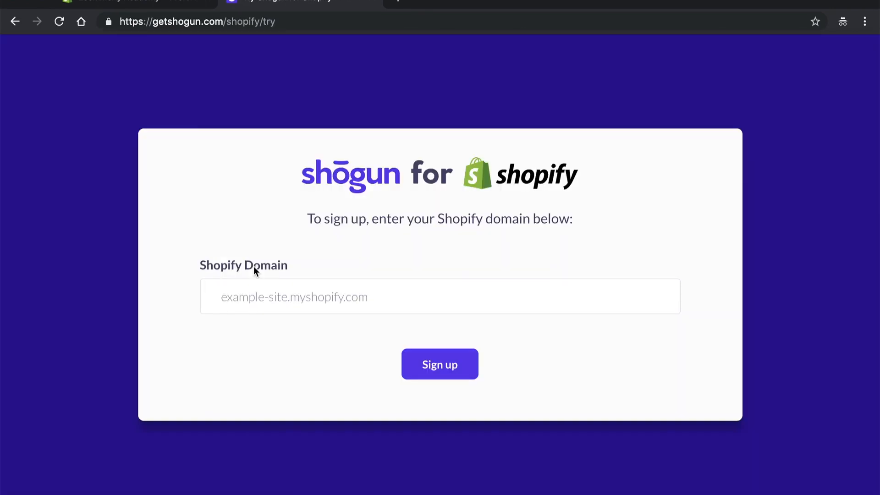
pyautogui.click(16, 21)
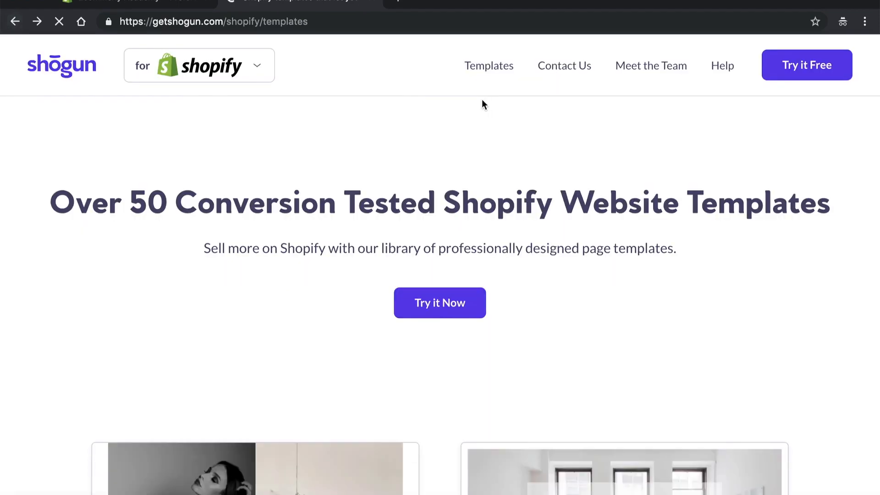
pyautogui.click(67, 68)
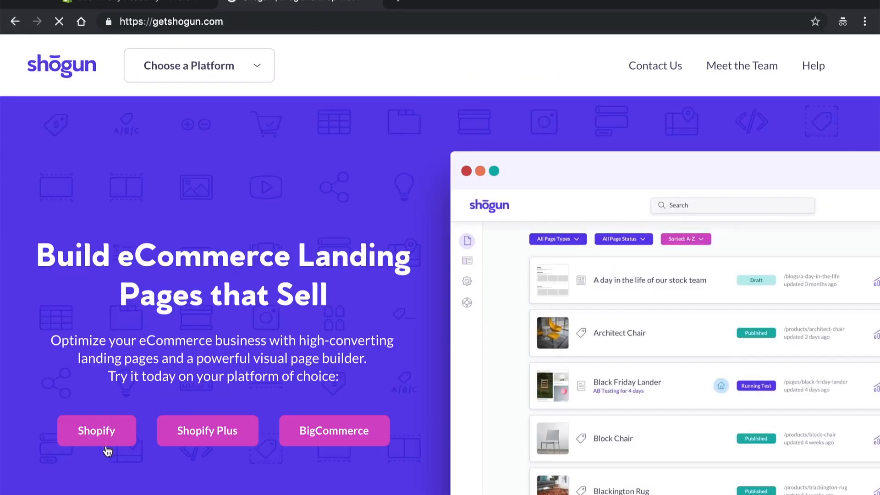
pyautogui.click(103, 440)
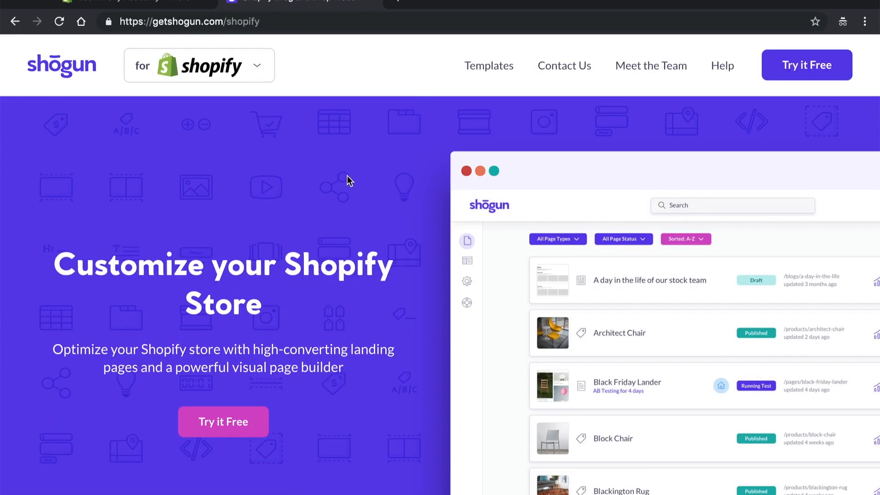
# Step: Examine the drag-and-drop elements, customer reviews and free trial offer on the Shopify page
pyautogui.scroll(-10, 390, 307)
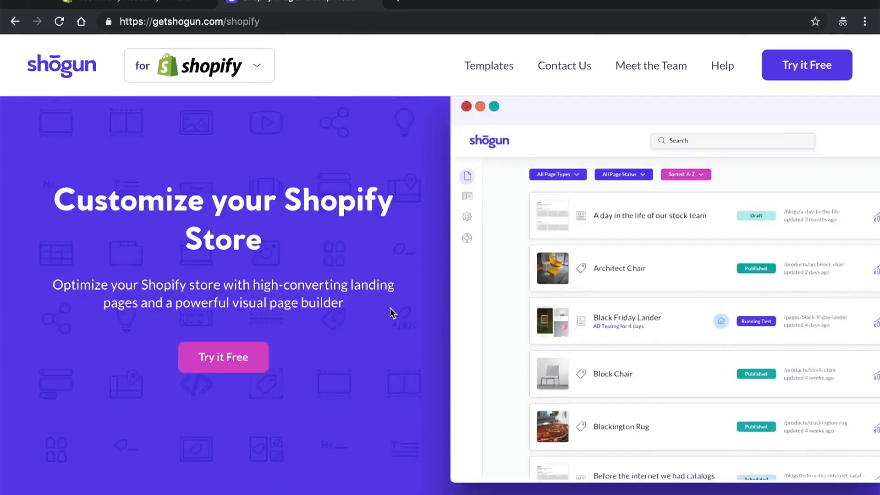
pyautogui.scroll(-15, 389, 300)
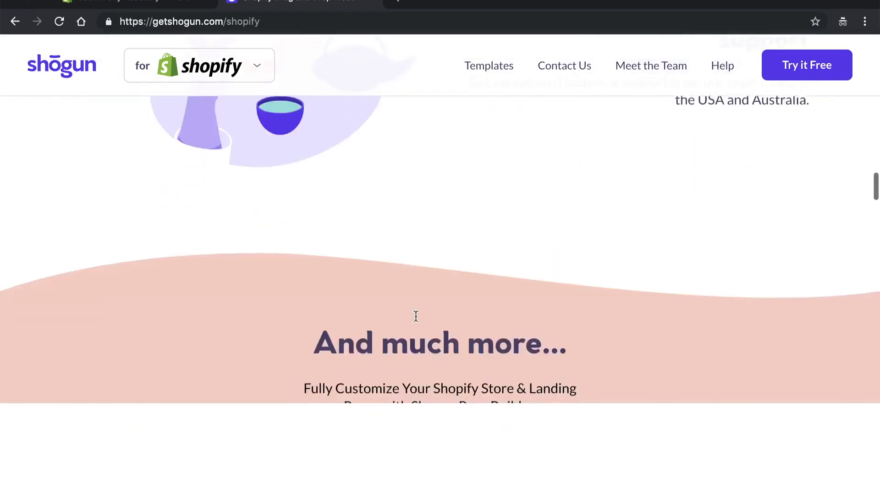
pyautogui.scroll(-10, 415, 316)
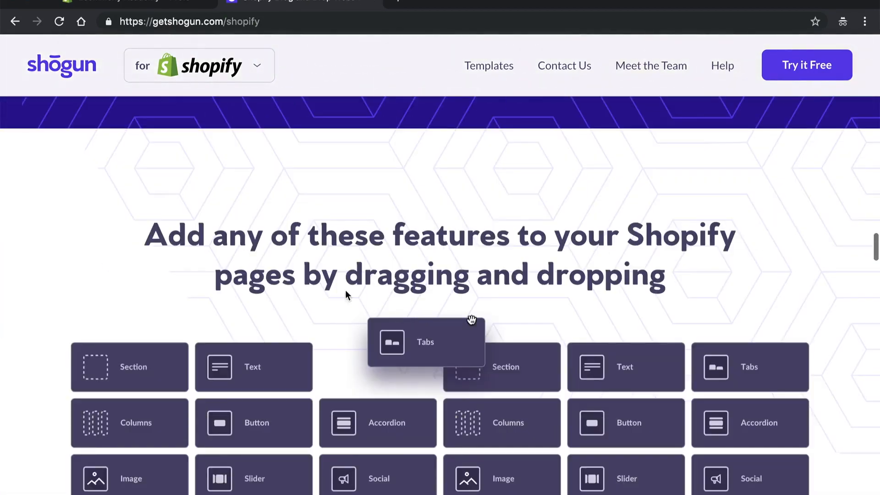
pyautogui.scroll(-2, 336, 285)
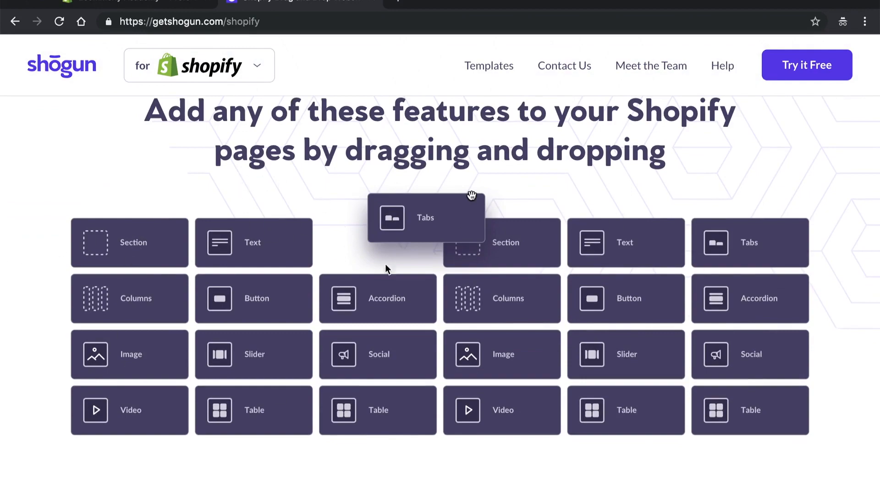
pyautogui.scroll(-15, 403, 329)
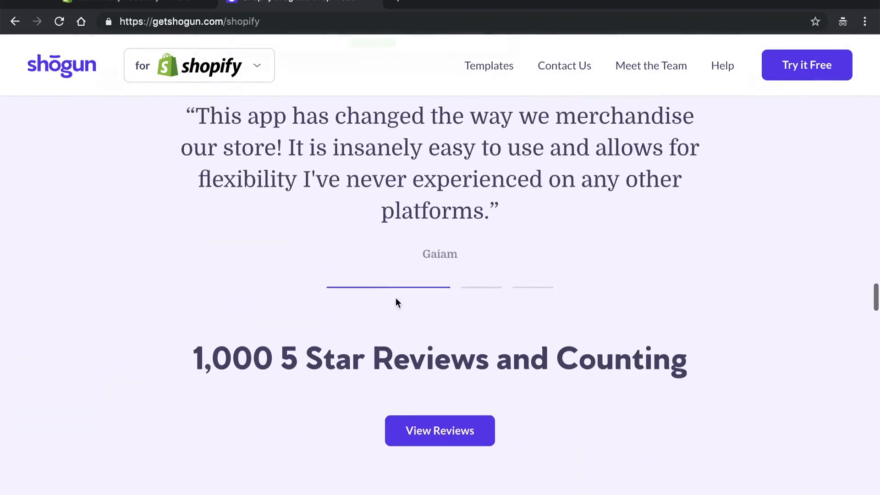
pyautogui.scroll(-12, 303, 279)
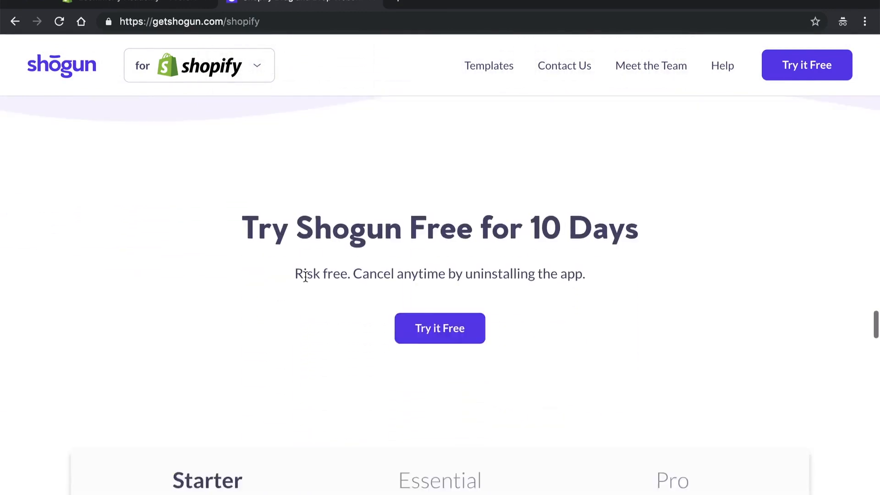
# Step: Review the feature list of the Starter pricing plan and compare it with the Essential plan's features
pyautogui.scroll(-2, 305, 277)
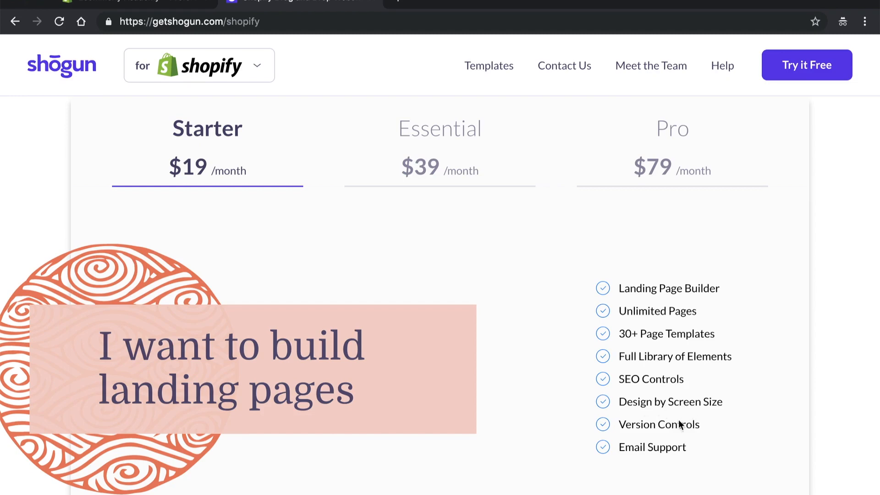
pyautogui.scroll(-2, 673, 433)
pyautogui.scroll(2, 672, 431)
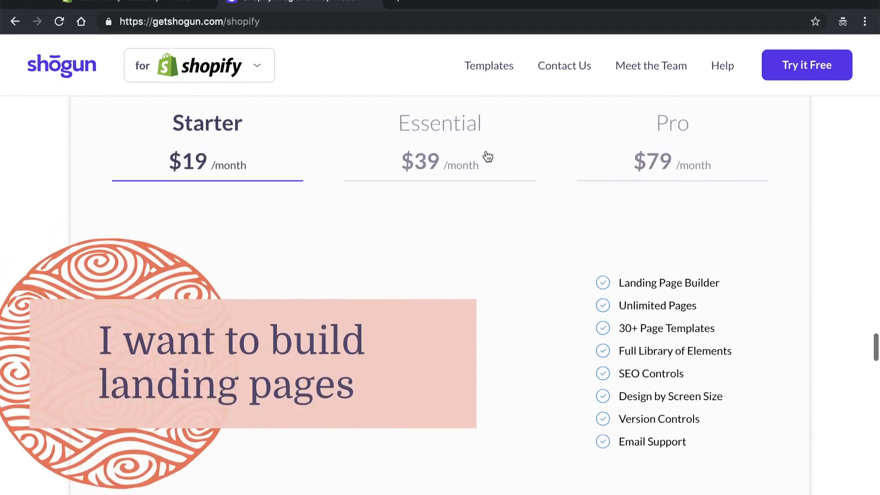
pyautogui.click(434, 129)
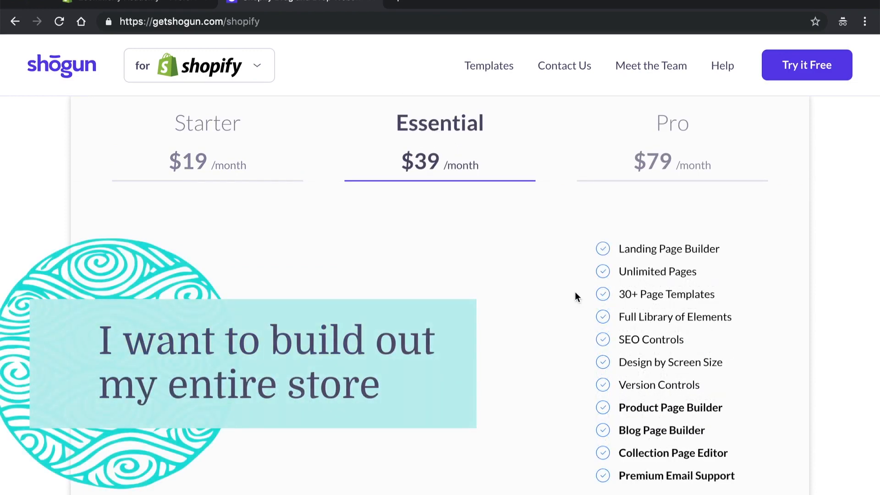
pyautogui.scroll(-2, 566, 307)
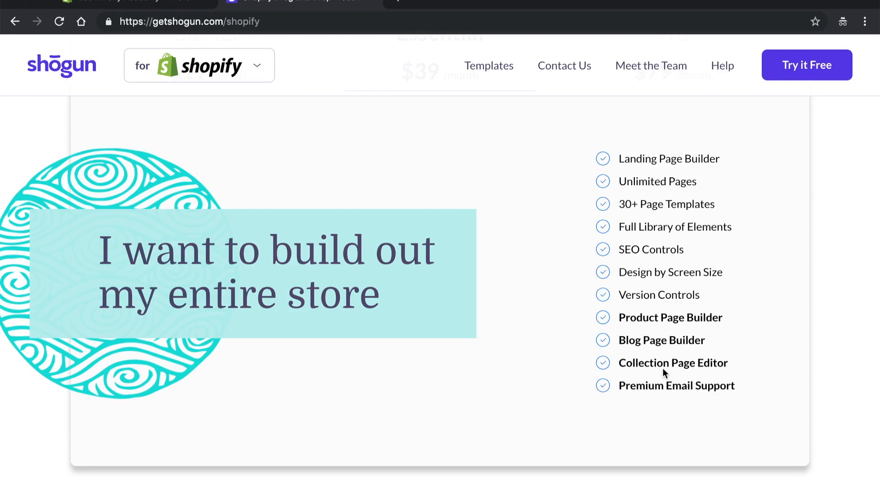
pyautogui.scroll(3, 655, 326)
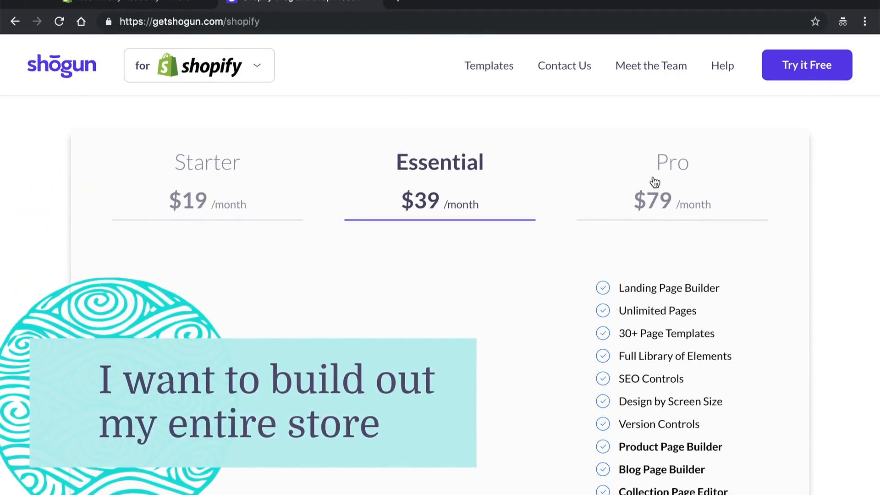
# Step: Show the Pro plan and examine its full feature list, and switch the pricing table back to the Starter plan
pyautogui.click(678, 169)
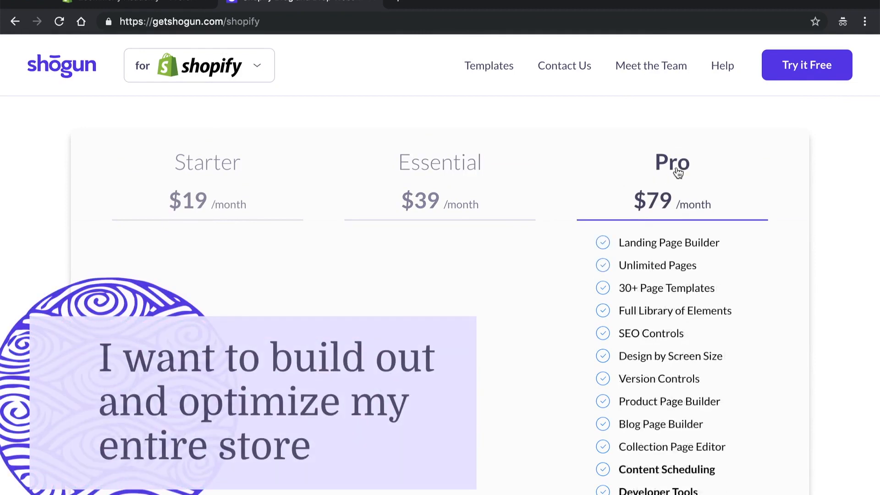
pyautogui.scroll(-2, 660, 362)
pyautogui.scroll(-2, 680, 353)
pyautogui.scroll(4, 680, 353)
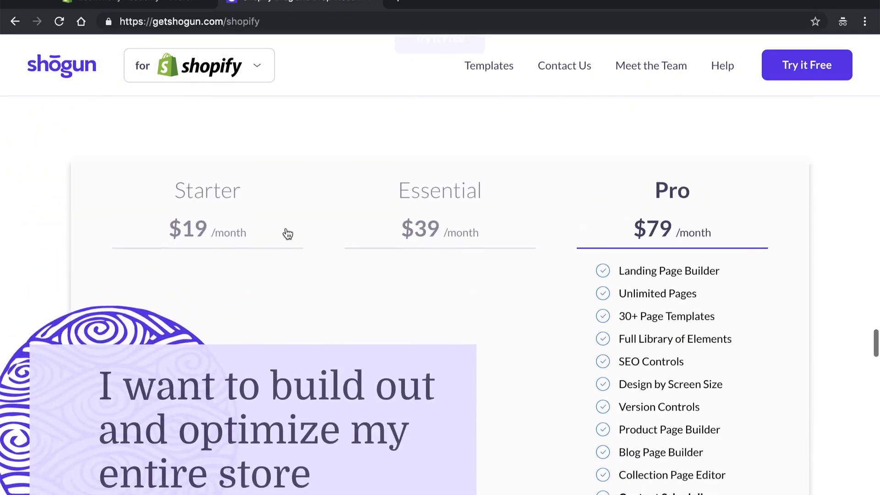
pyautogui.click(216, 193)
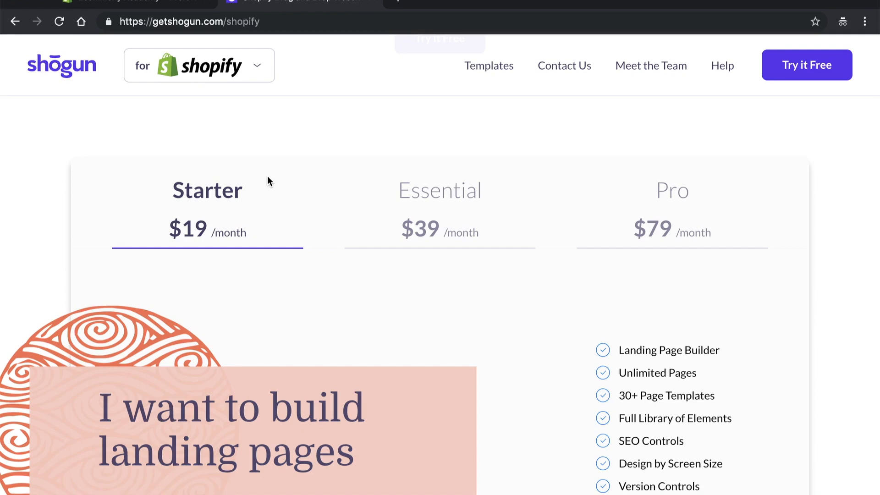
# Step: Find and open the Calculator app on the computer
pyautogui.press('super+space')
pyautogui.write('c')
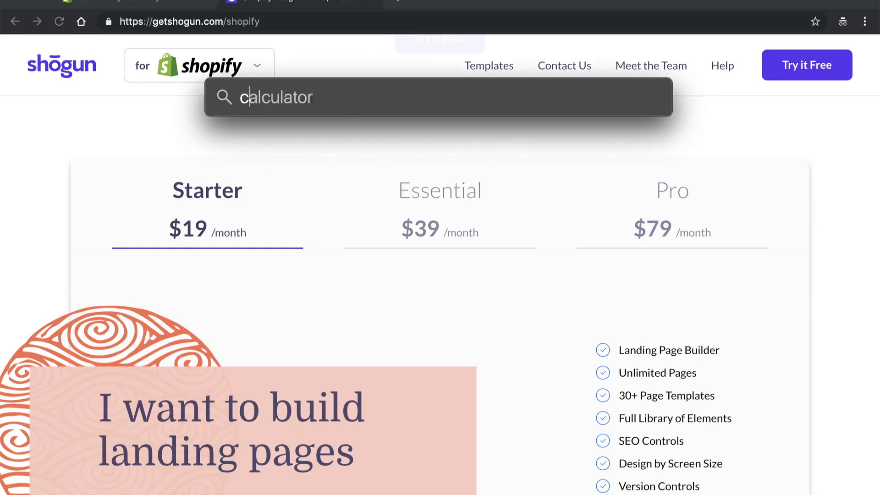
pyautogui.write('alc')
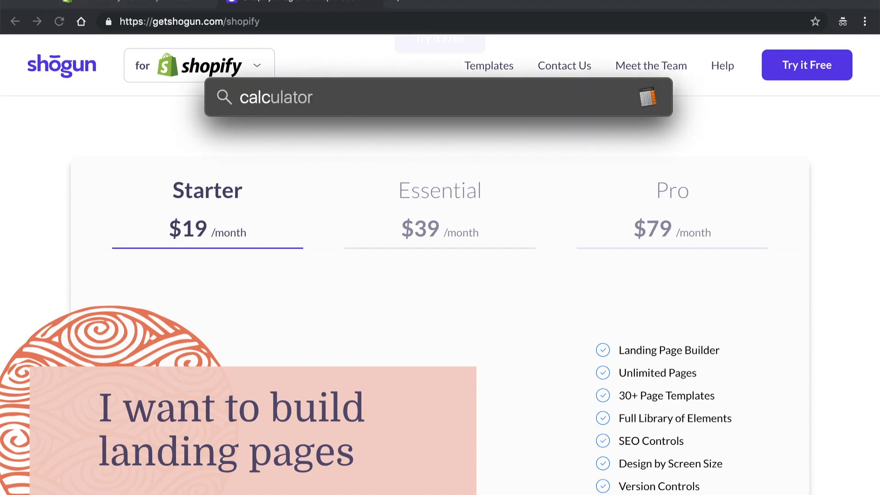
pyautogui.press('Return')
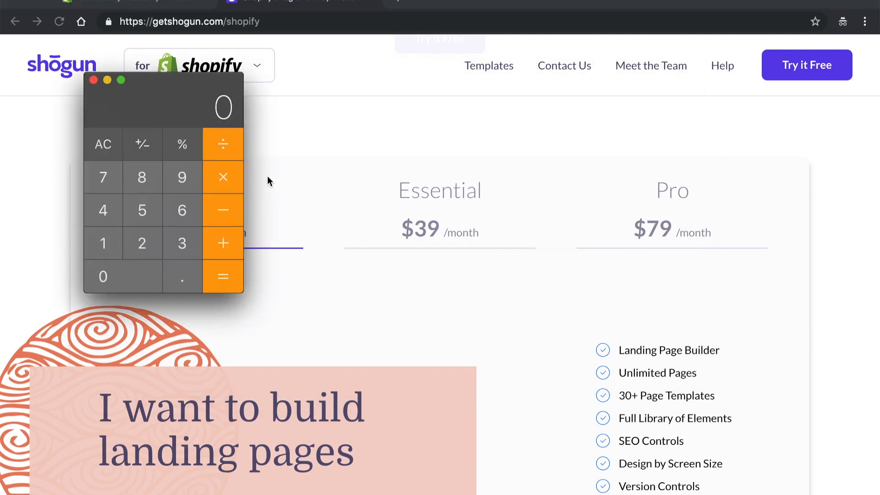
# Step: Add up the monthly costs 4, 29, 19 and 30 in the calculator, and close the calculator
pyautogui.press('4')
pyautogui.press('+')
pyautogui.press('2')
pyautogui.press('9')
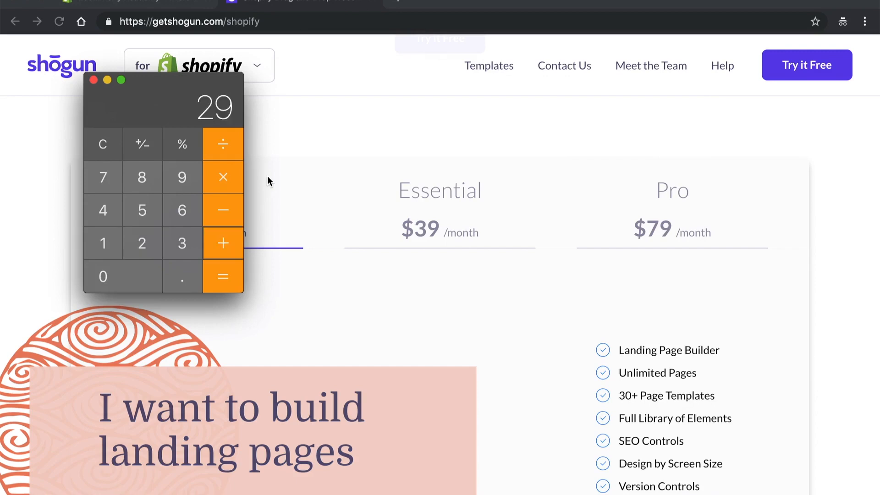
pyautogui.press('Return')
pyautogui.press('1')
pyautogui.press('9')
pyautogui.press('Return')
pyautogui.press('3')
pyautogui.press('0')
pyautogui.press('Return')
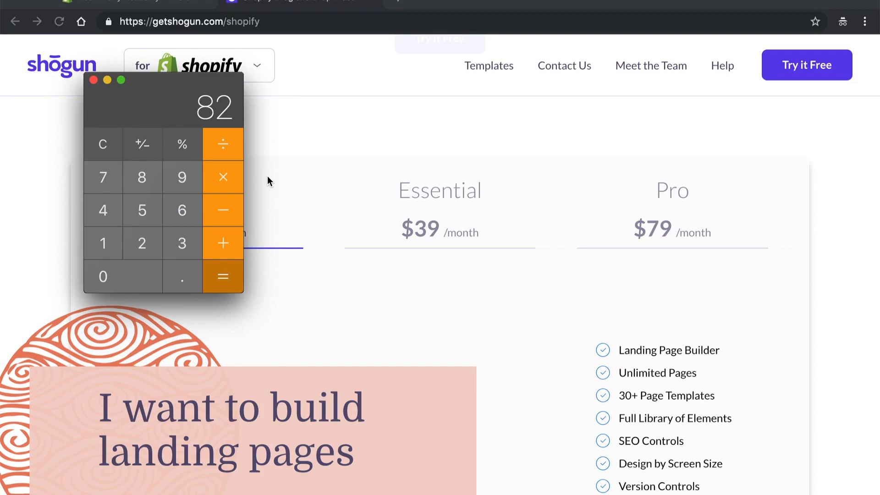
pyautogui.click(93, 80)
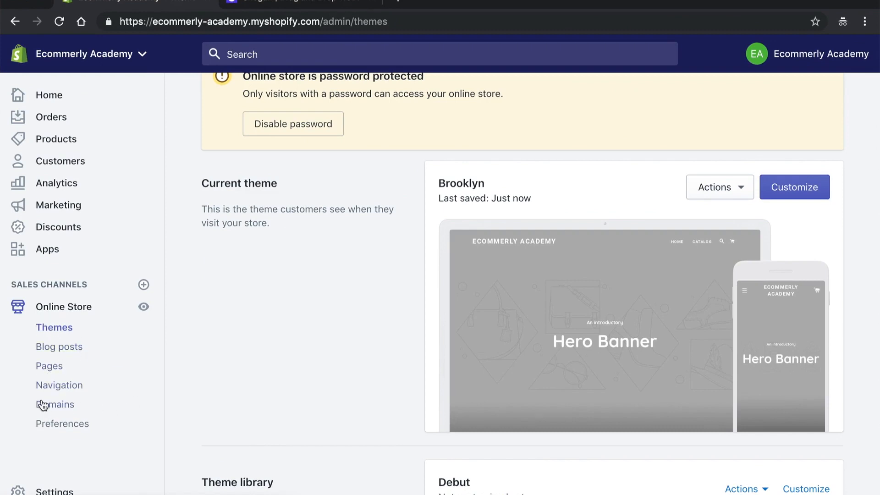
# Step: Open the online store's preferences in the Shopify admin and examine the homepage title, meta description and Google Analytics fields
pyautogui.click(69, 431)
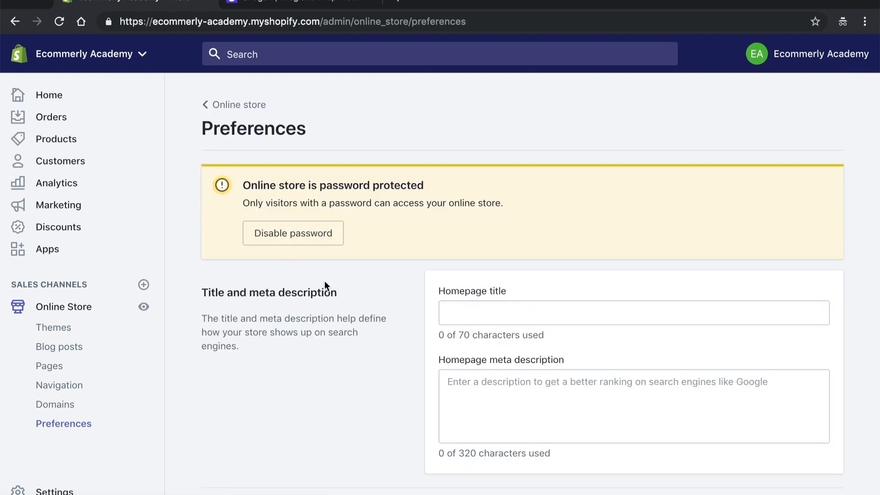
pyautogui.scroll(-2, 382, 310)
pyautogui.scroll(-2, 357, 304)
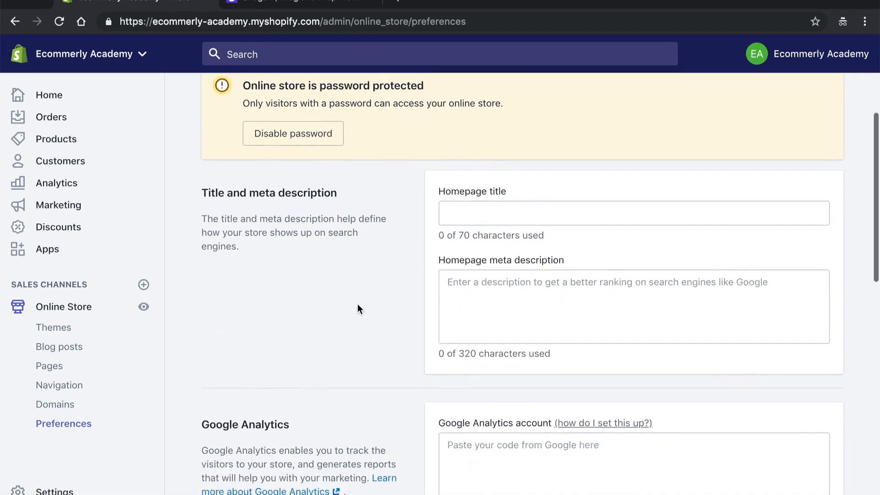
pyautogui.scroll(1, 364, 241)
pyautogui.scroll(-1, 364, 232)
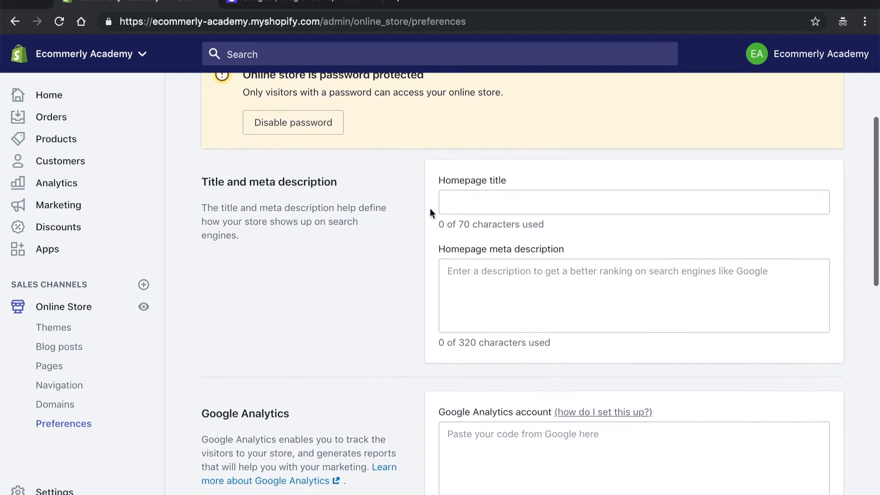
pyautogui.click(456, 199)
pyautogui.scroll(1, 457, 199)
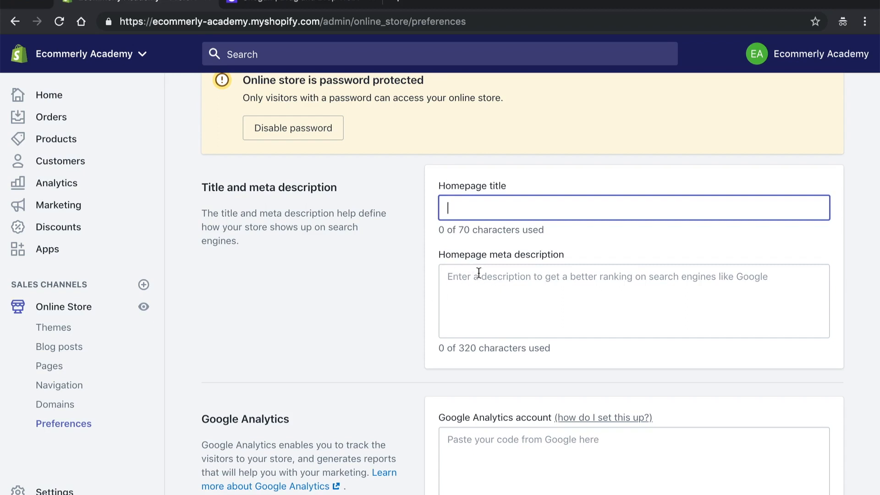
pyautogui.scroll(-1, 477, 273)
pyautogui.scroll(-2, 412, 330)
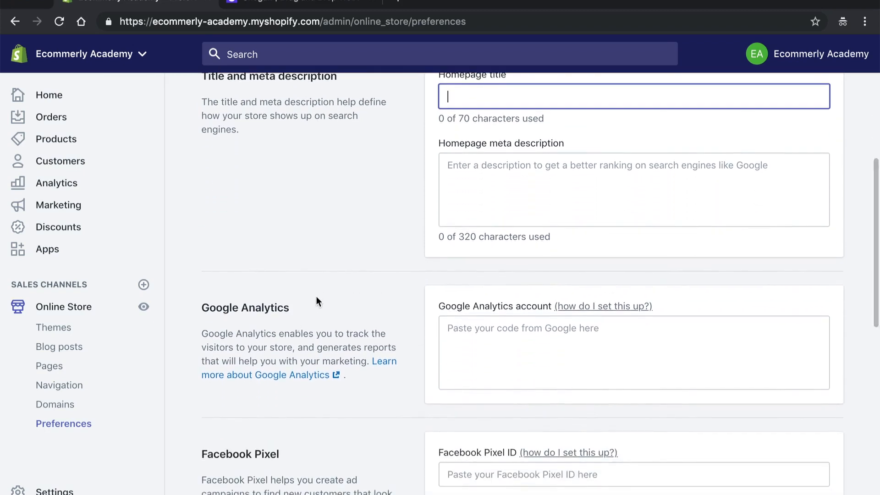
# Step: Examine the Google Analytics, Facebook Pixel, password protection and checkout protection settings in the online store preferences
pyautogui.scroll(-2, 349, 316)
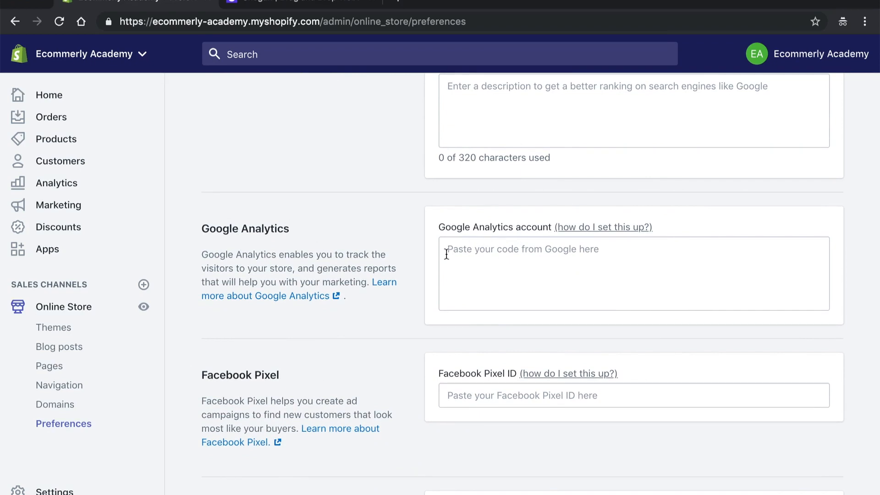
pyautogui.scroll(-3, 328, 302)
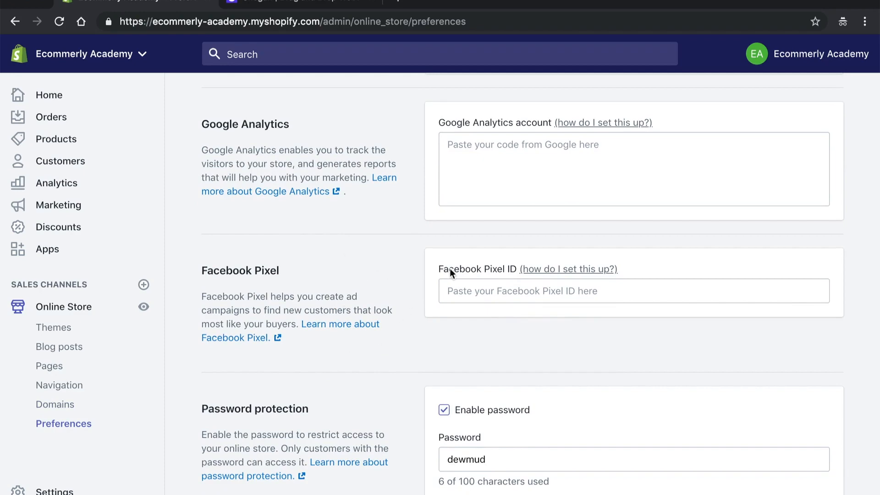
pyautogui.scroll(-5, 363, 281)
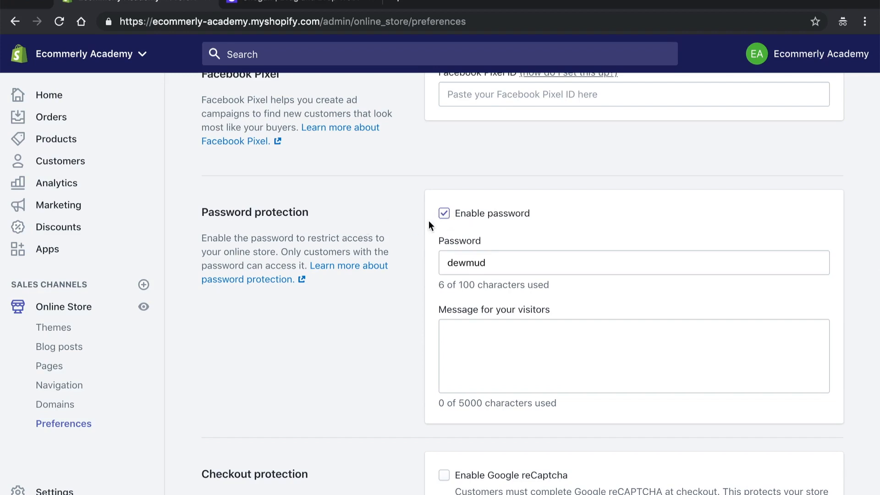
pyautogui.click(443, 214)
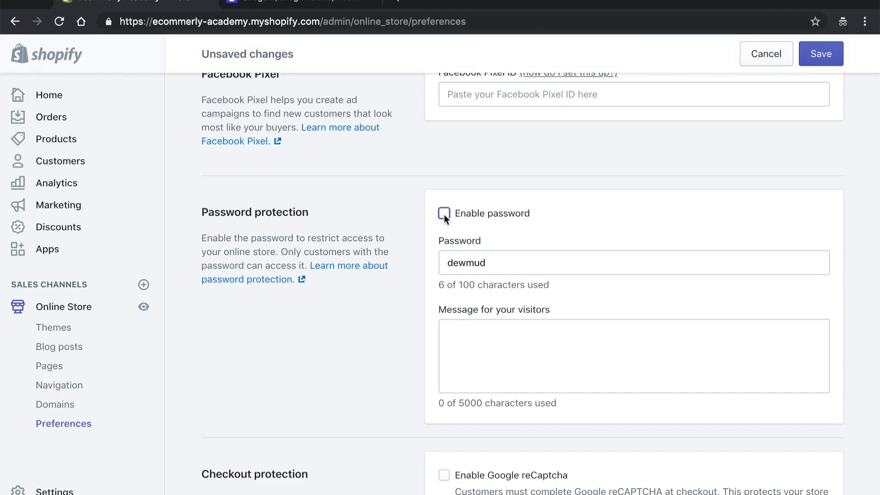
pyautogui.click(443, 214)
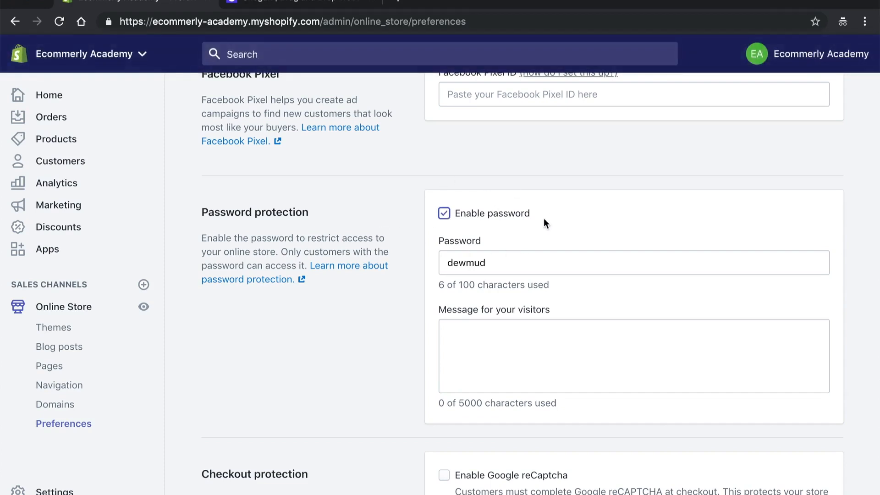
pyautogui.scroll(-1, 543, 216)
pyautogui.scroll(1, 543, 216)
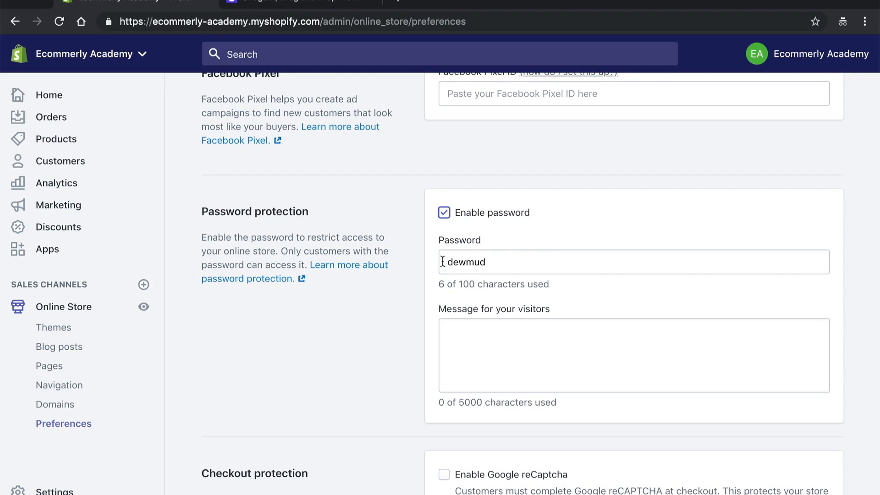
pyautogui.scroll(-2, 373, 307)
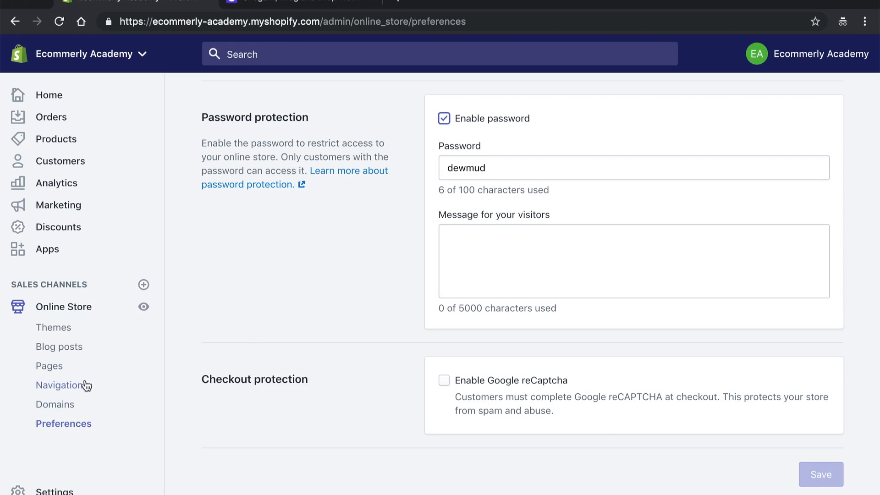
# Step: Open the Main menu in the store's navigation and try to add a menu item named About Us
pyautogui.click(76, 390)
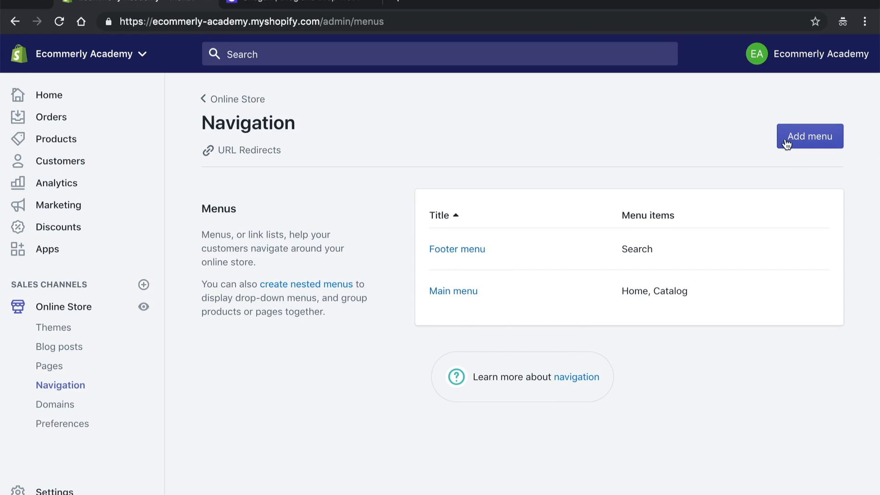
pyautogui.click(448, 298)
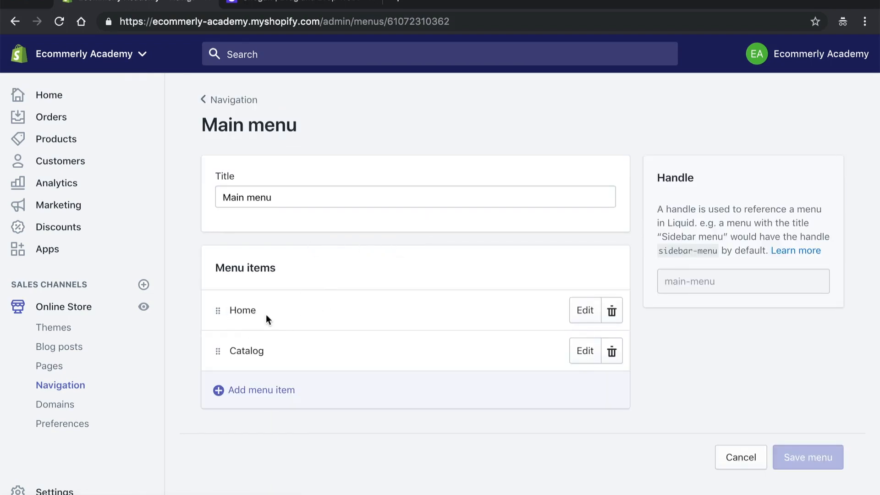
pyautogui.click(286, 393)
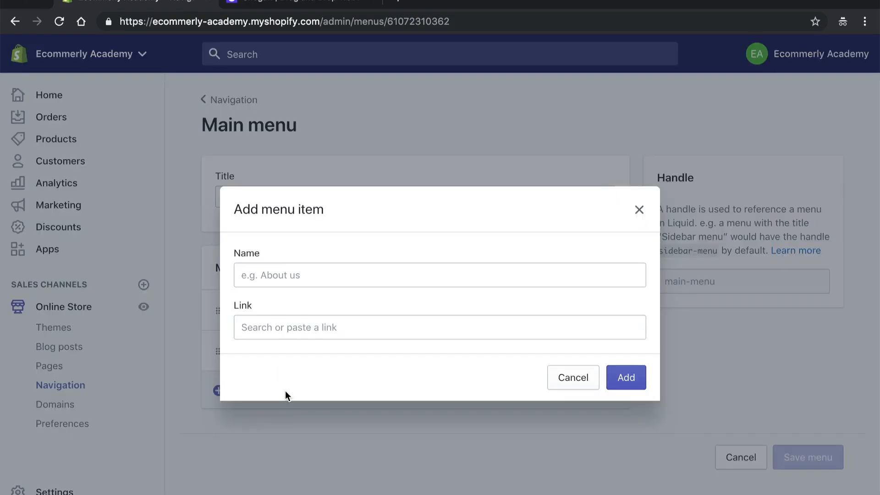
pyautogui.click(293, 271)
pyautogui.write('A')
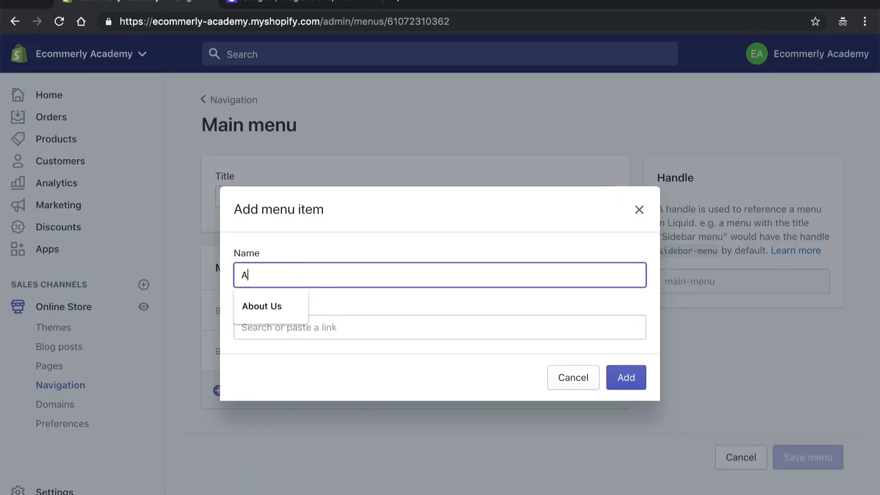
pyautogui.write('bout Us')
pyautogui.press('Return')
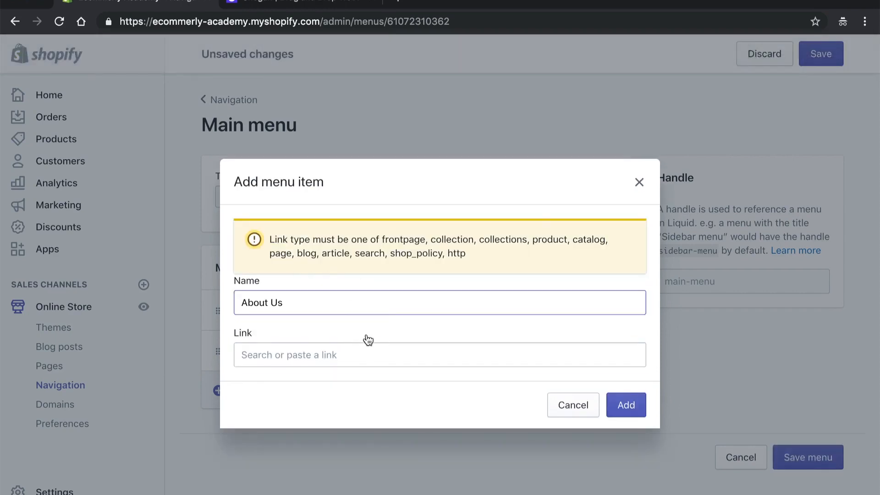
# Step: Try to link the About Us menu item to a store page or #, and abandon adding the item
pyautogui.click(249, 362)
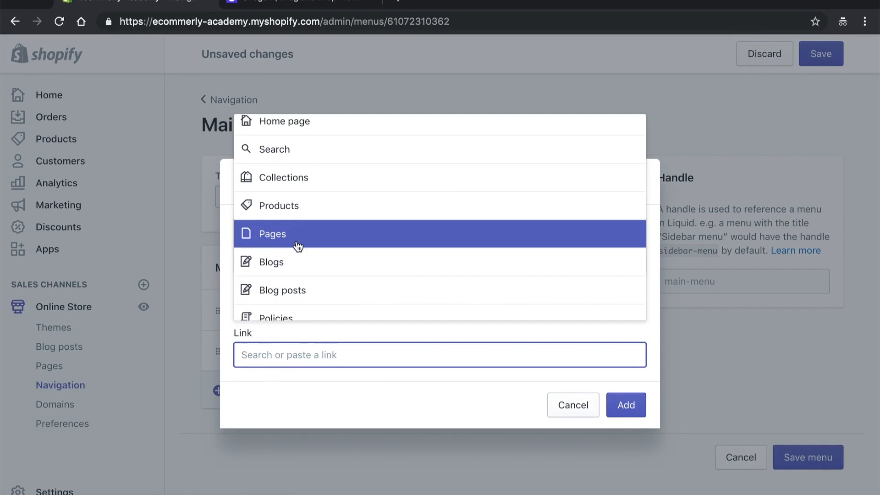
pyautogui.scroll(-1, 298, 242)
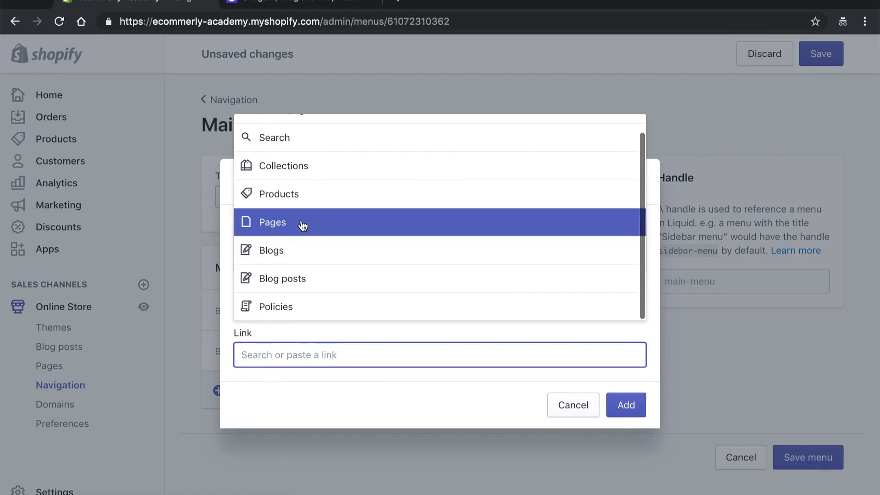
pyautogui.click(302, 224)
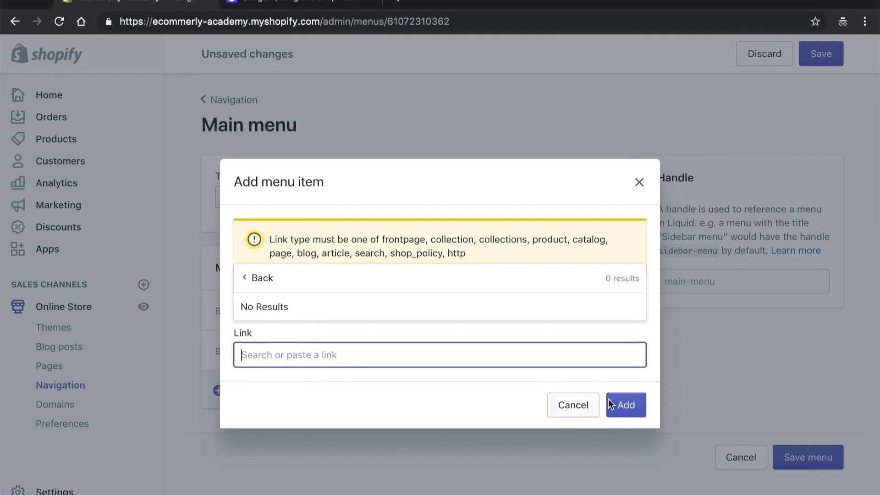
pyautogui.click(263, 278)
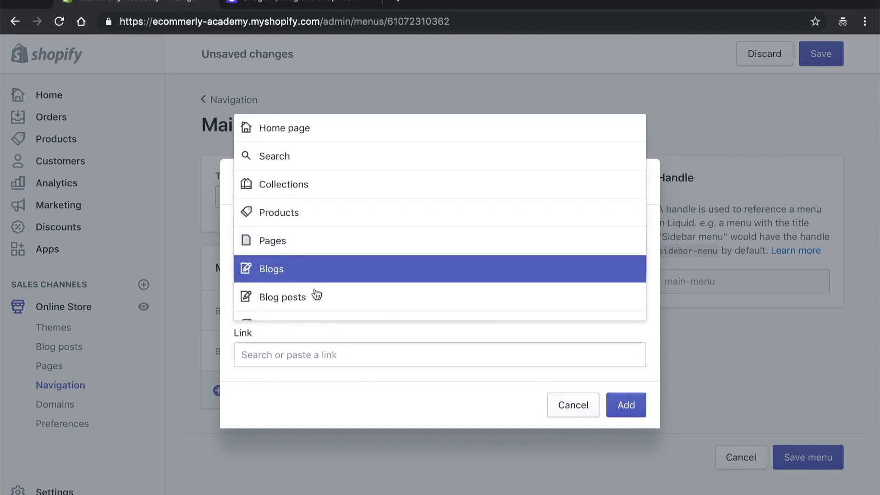
pyautogui.scroll(-1, 345, 245)
pyautogui.scroll(-1, 345, 247)
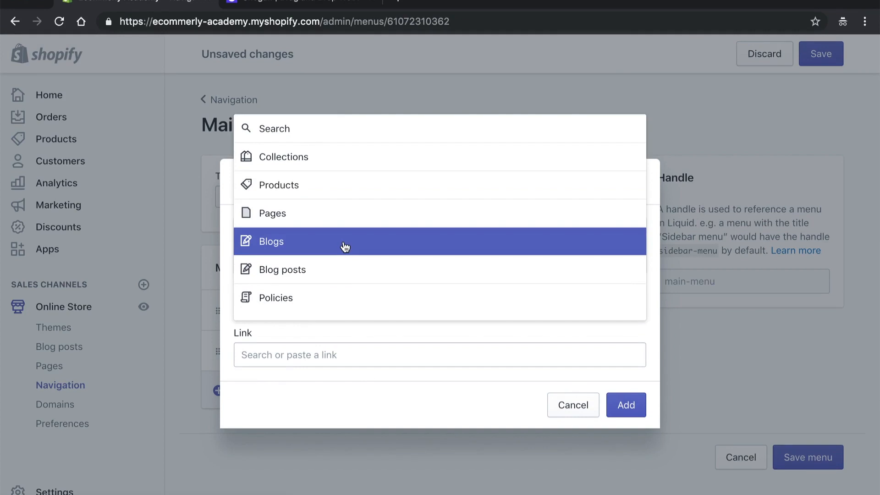
pyautogui.scroll(3, 345, 247)
pyautogui.click(273, 347)
pyautogui.write('#')
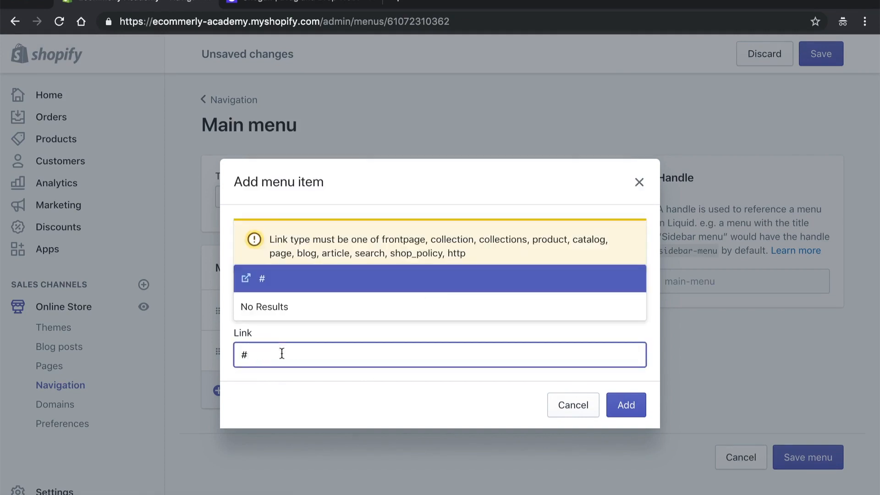
pyautogui.press('BackSpace')
pyautogui.click(625, 411)
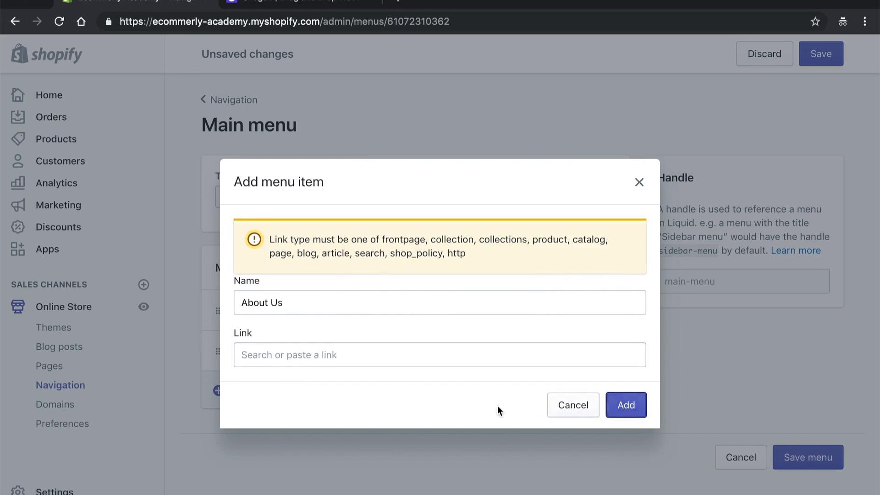
pyautogui.click(638, 185)
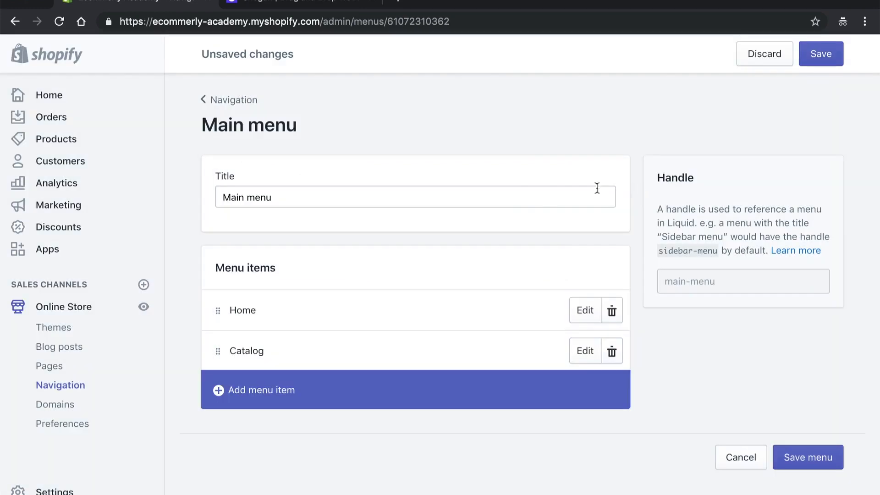
pyautogui.click(254, 394)
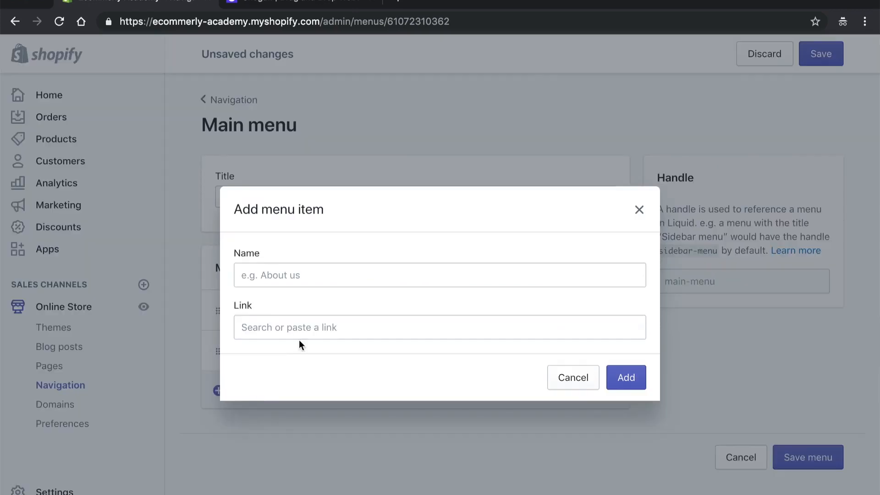
pyautogui.click(637, 209)
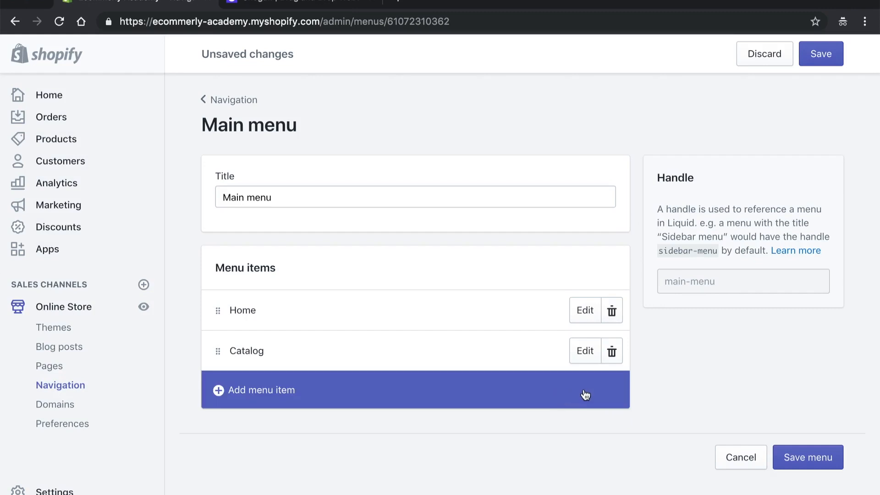
# Step: Start a new page in the online store's pages and title it Contact Us
pyautogui.click(54, 368)
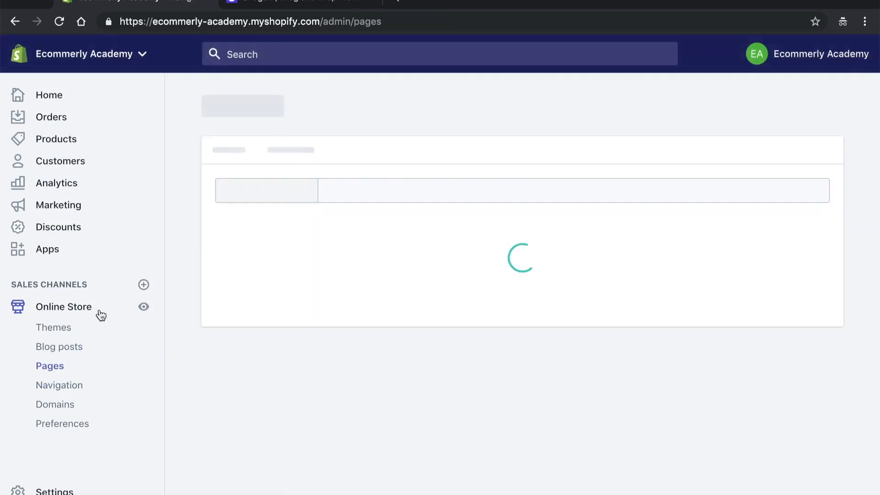
pyautogui.scroll(-3, 301, 312)
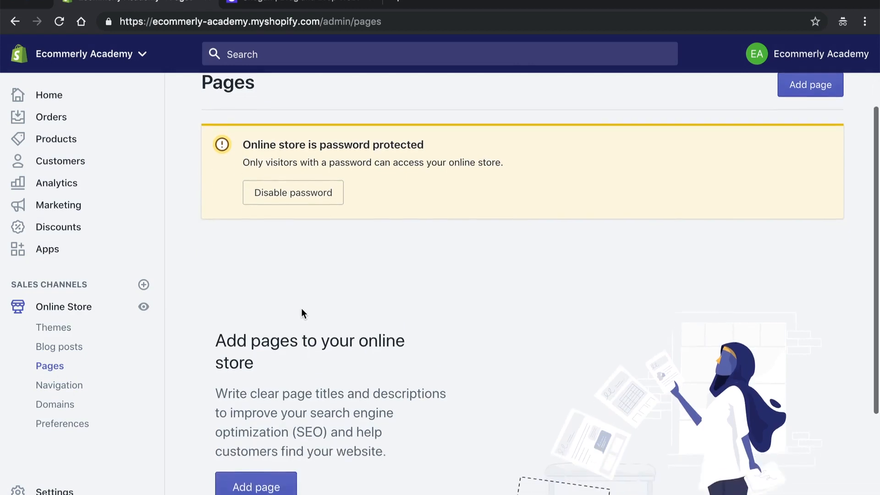
pyautogui.scroll(3, 301, 312)
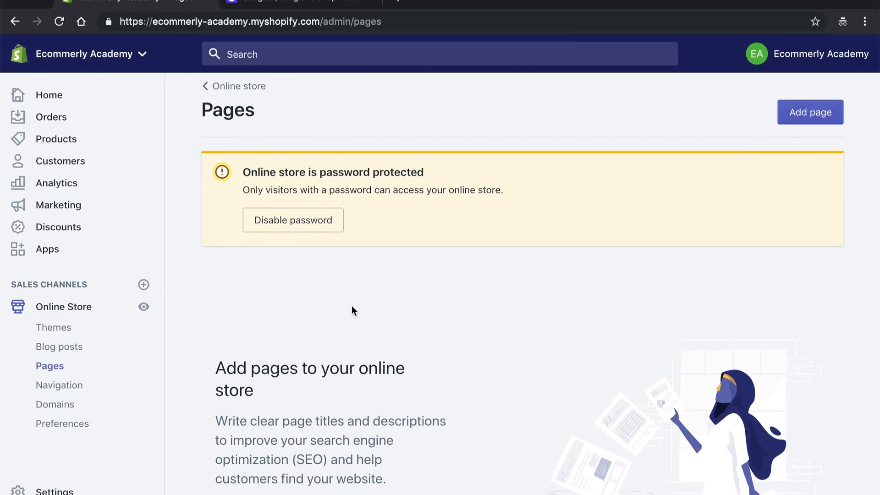
pyautogui.scroll(-2, 352, 311)
pyautogui.scroll(2, 353, 315)
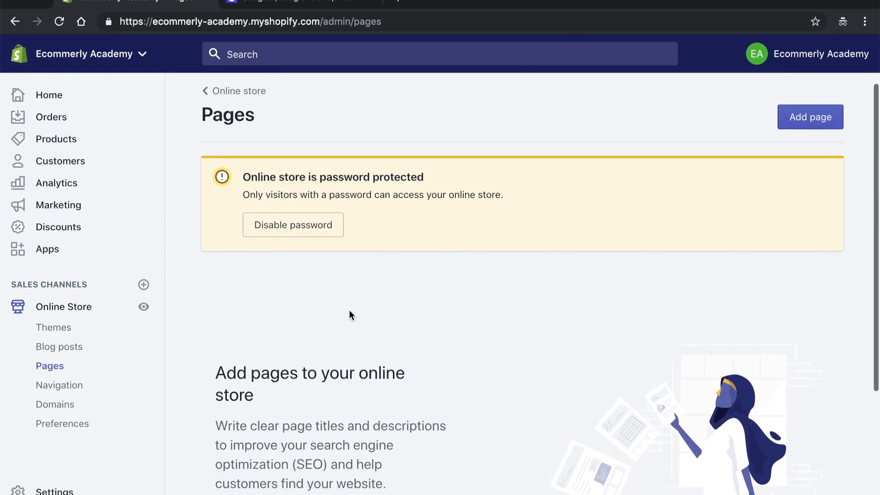
pyautogui.click(793, 127)
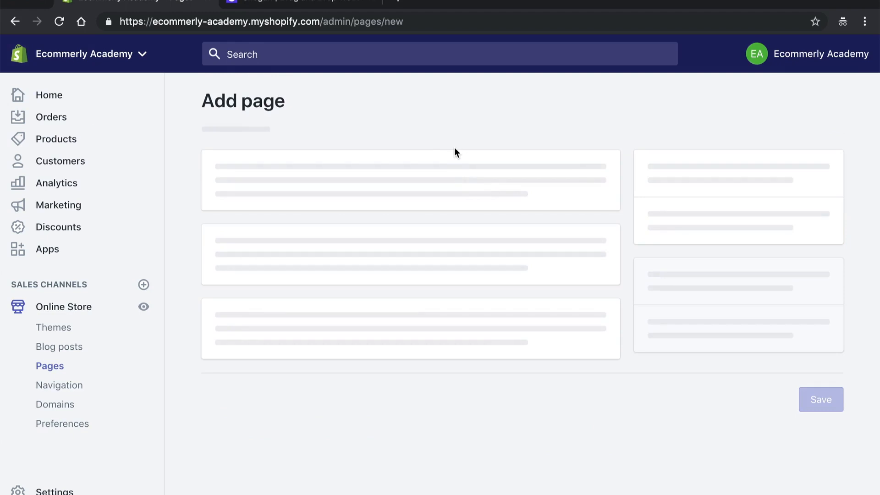
pyautogui.click(386, 230)
pyautogui.write('Contact Us')
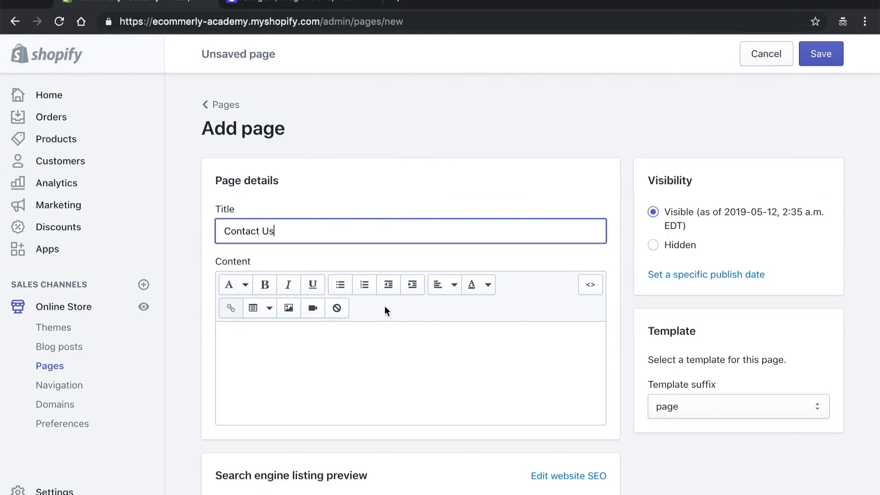
pyautogui.click(363, 344)
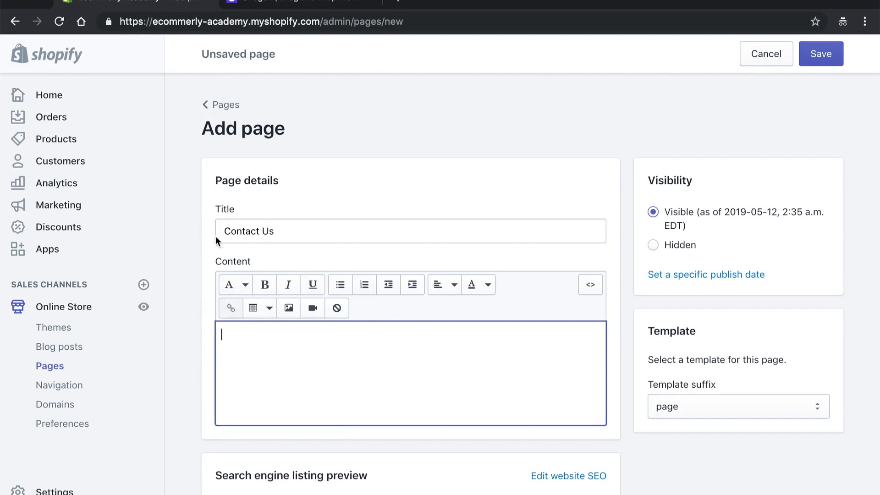
pyautogui.moveTo(226, 230); pyautogui.dragTo(287, 230)
pyautogui.click(284, 230)
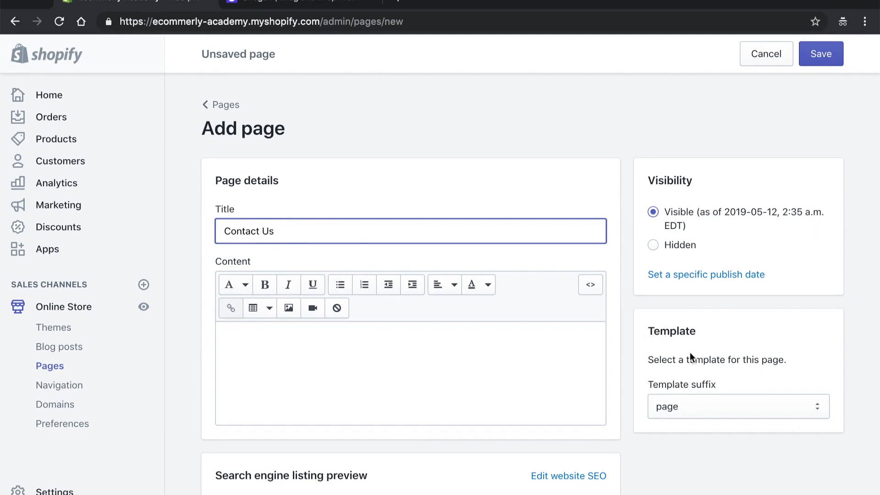
# Step: Assign the page.contact template to the Contact Us page and save the page
pyautogui.moveTo(648, 383); pyautogui.dragTo(714, 385)
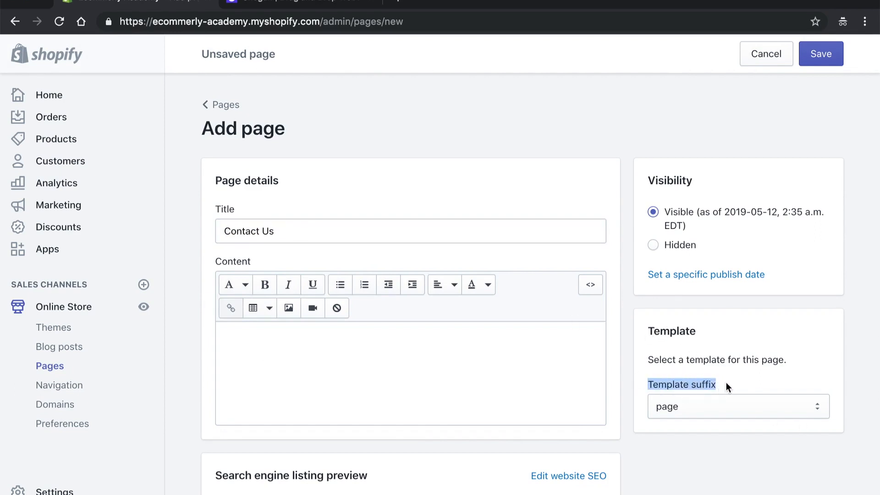
pyautogui.click(690, 365)
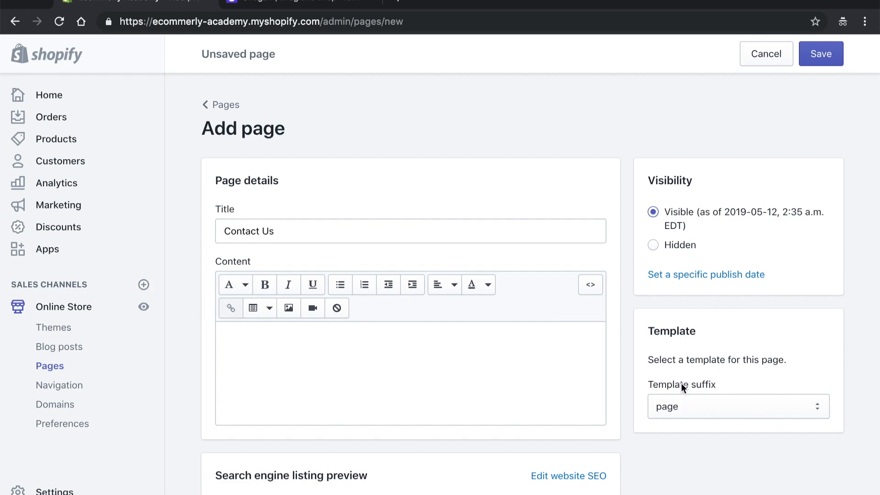
pyautogui.click(721, 412)
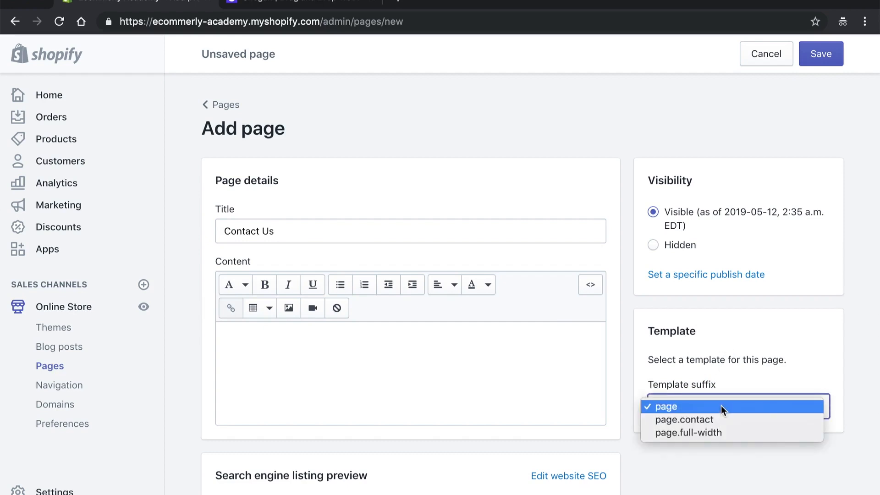
pyautogui.click(693, 420)
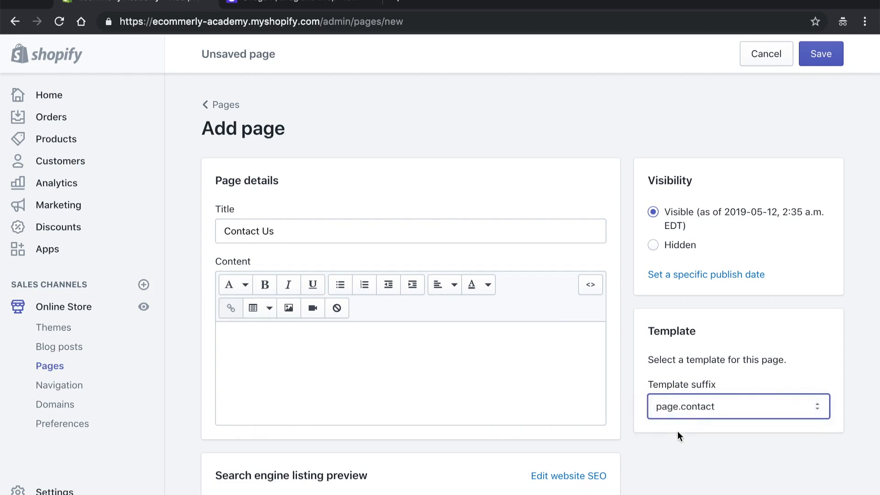
pyautogui.click(818, 66)
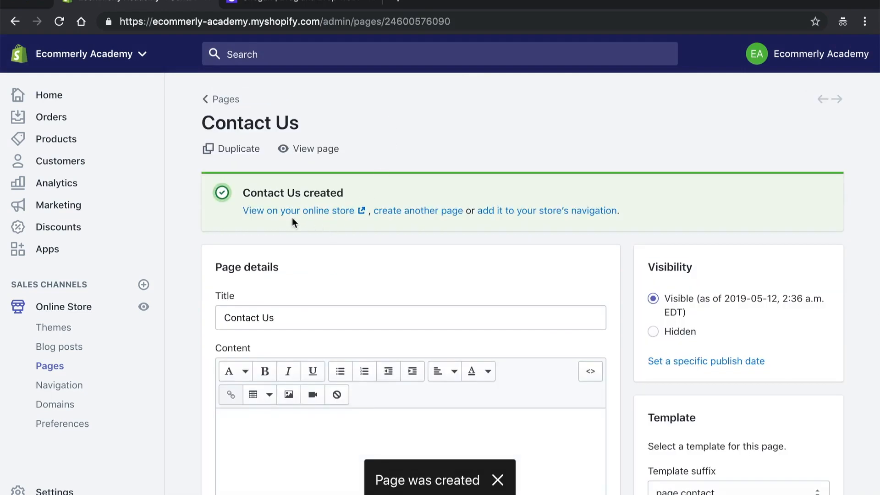
# Step: View the Contact Us page on the live storefront, check its contact form, and return to the page's admin view
pyautogui.click(309, 151)
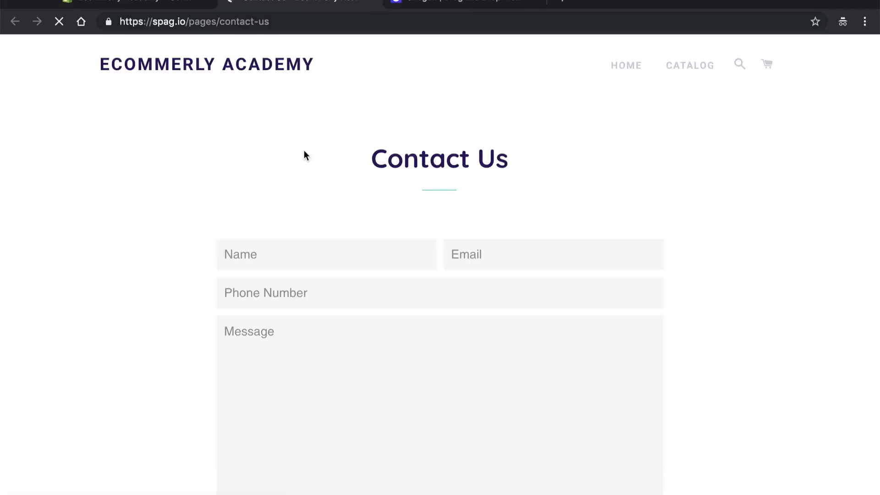
pyautogui.scroll(-2, 343, 305)
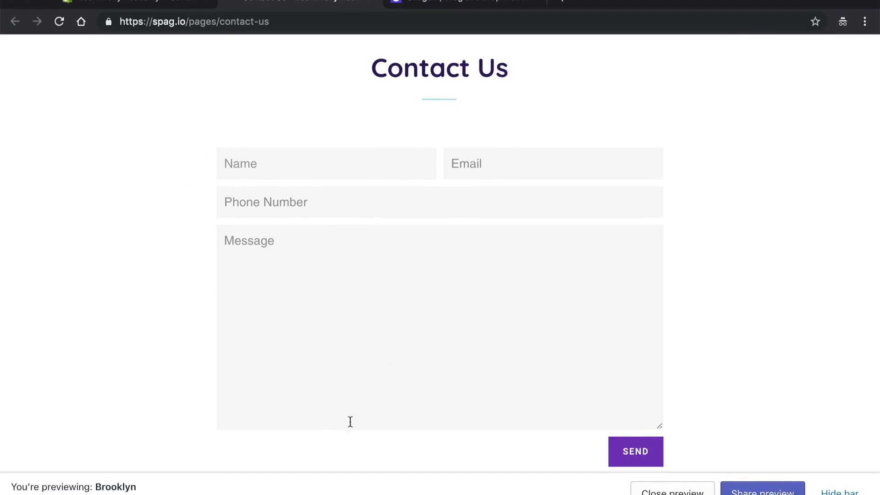
pyautogui.scroll(1, 433, 248)
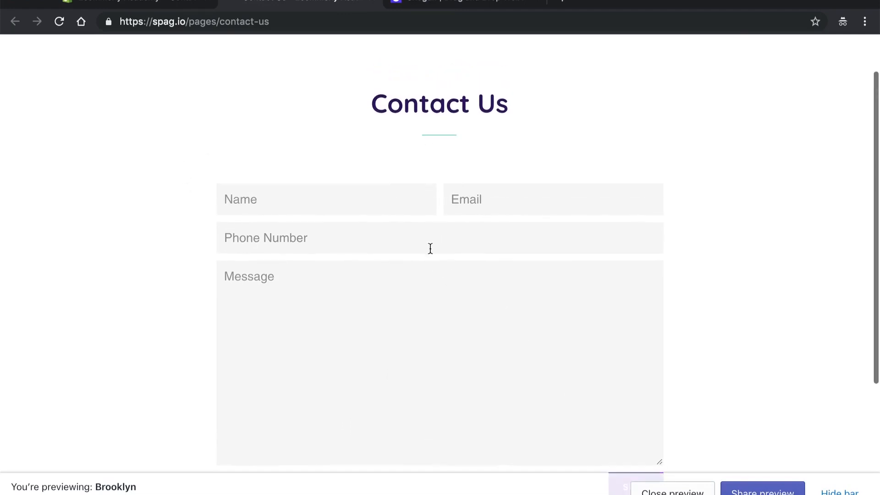
pyautogui.click(370, 4)
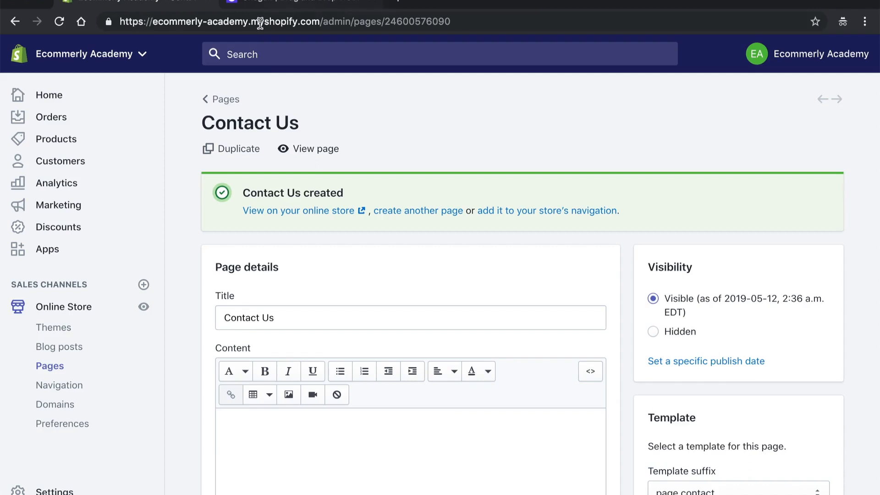
# Step: Open the Main menu in the store's navigation and start a new menu item named Contact Us
pyautogui.click(73, 389)
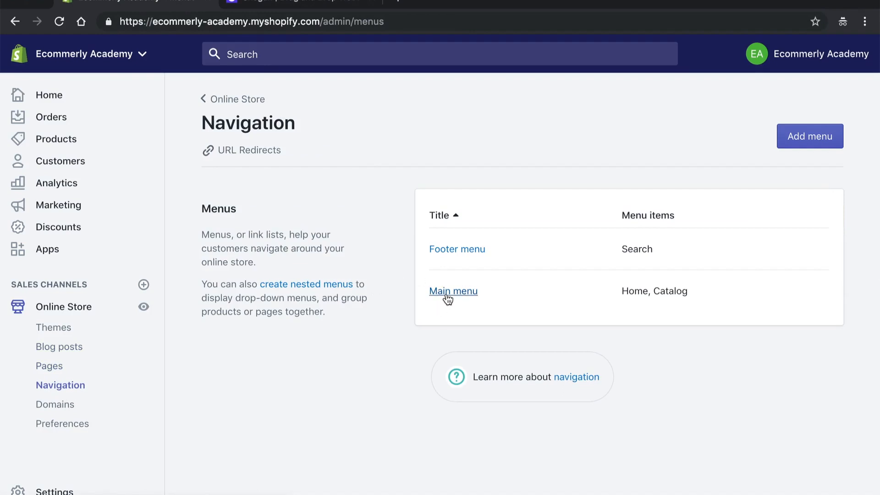
pyautogui.click(447, 297)
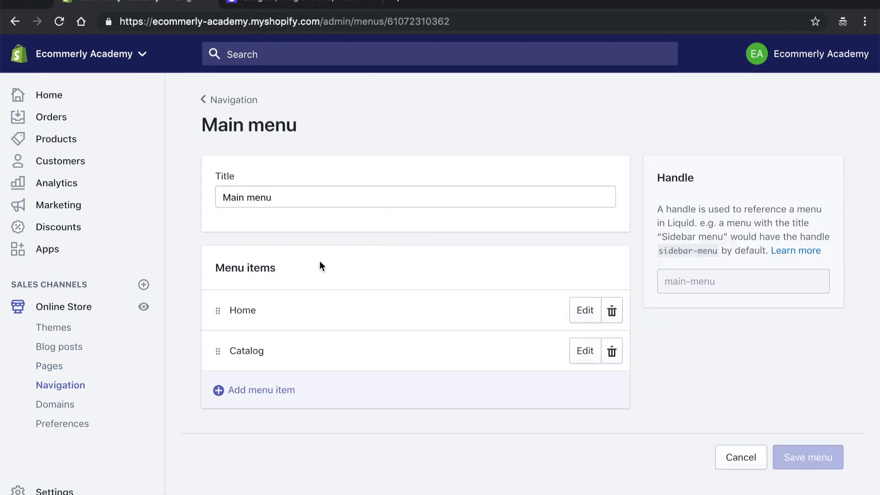
pyautogui.click(252, 391)
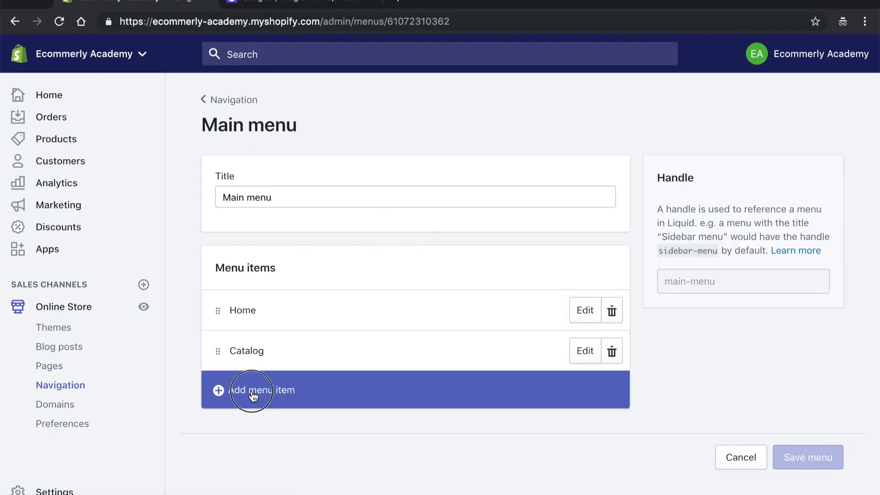
pyautogui.click(270, 274)
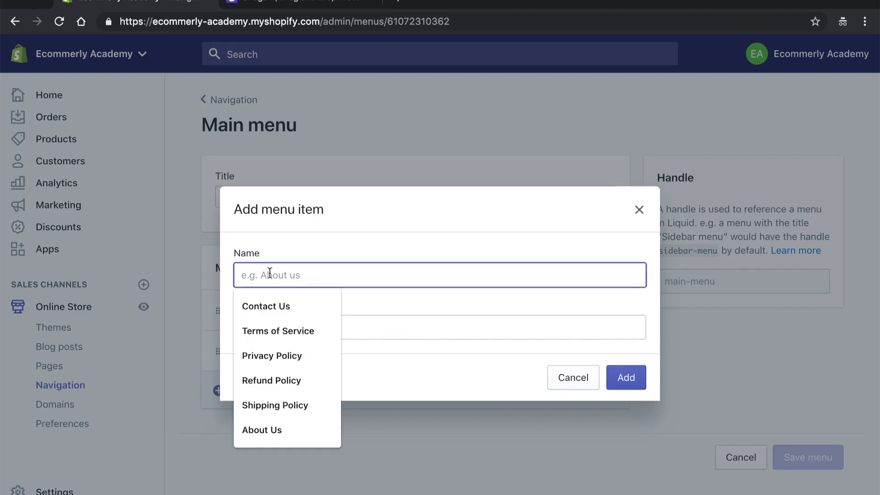
pyautogui.click(255, 305)
# Step: Link the new menu item to the Contact Us page, add it to the Main menu, and save the menu
pyautogui.click(273, 331)
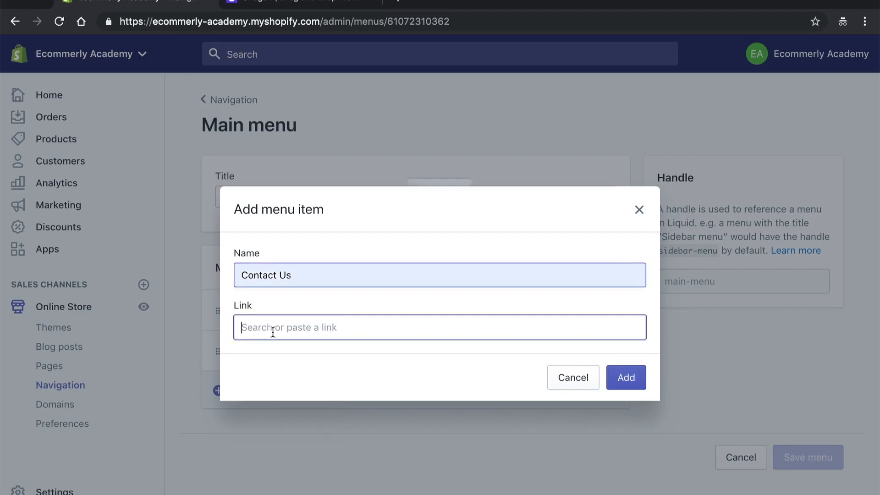
pyautogui.scroll(-1, 340, 204)
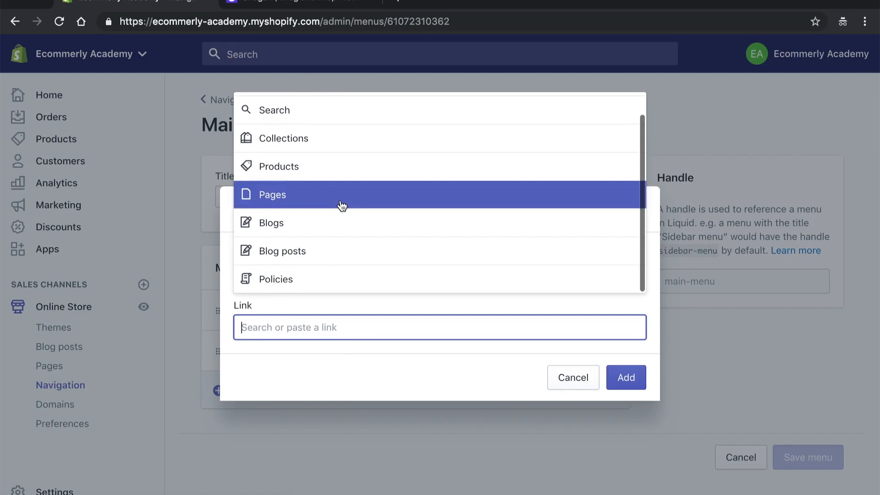
pyautogui.click(277, 205)
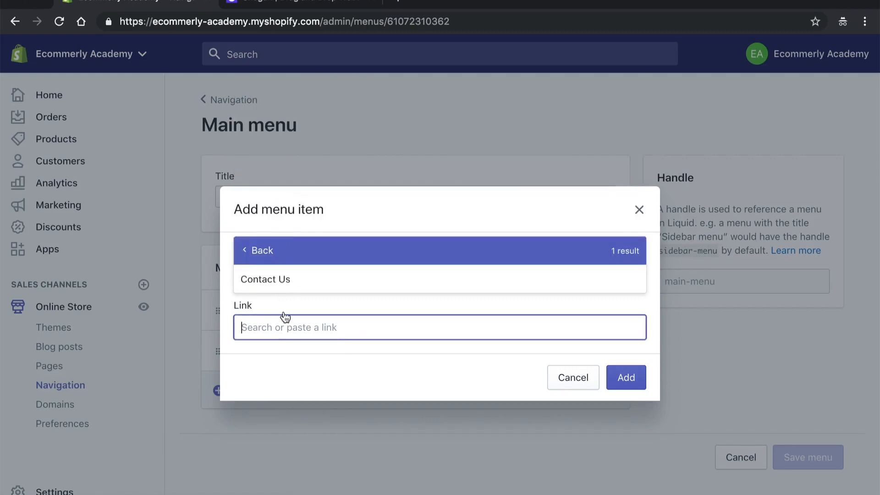
pyautogui.click(270, 285)
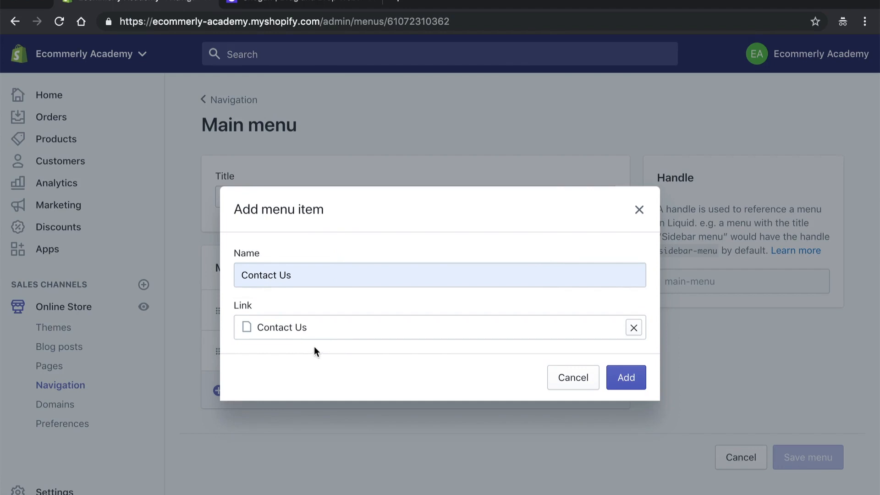
pyautogui.click(622, 387)
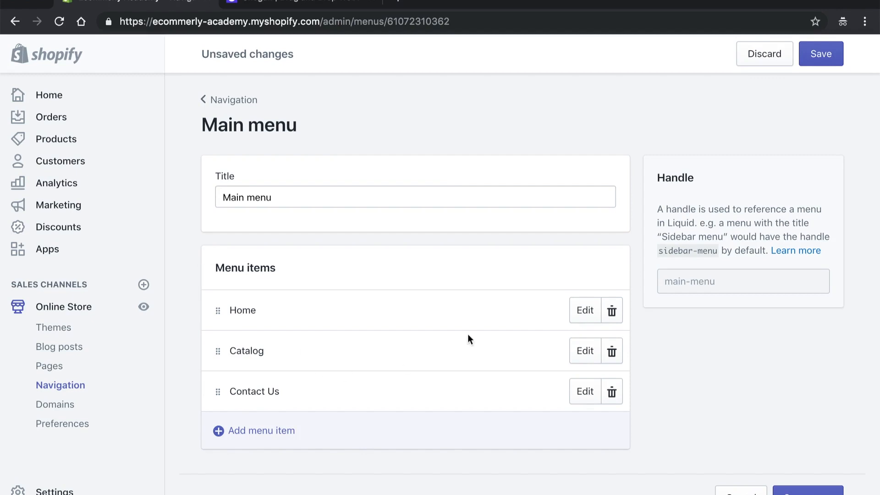
pyautogui.click(820, 53)
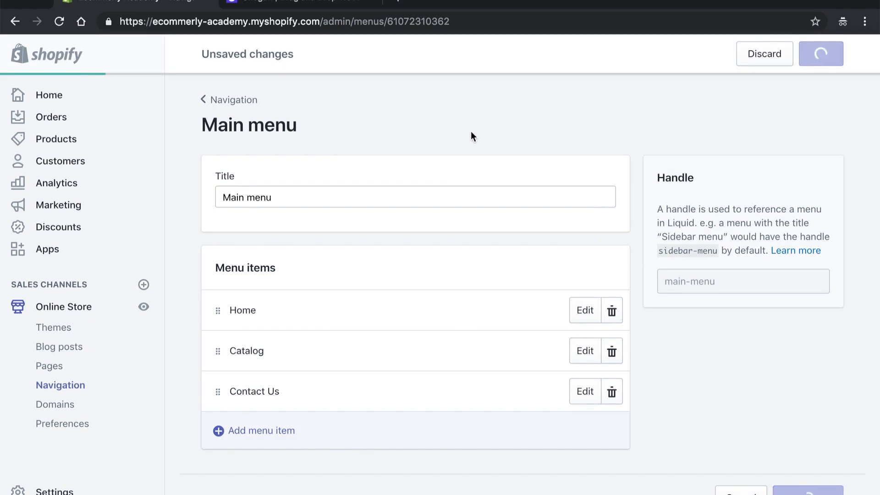
# Step: View the online store's home page, check the items in its header navigation, and return to the Main menu settings
pyautogui.scroll(-2, 474, 147)
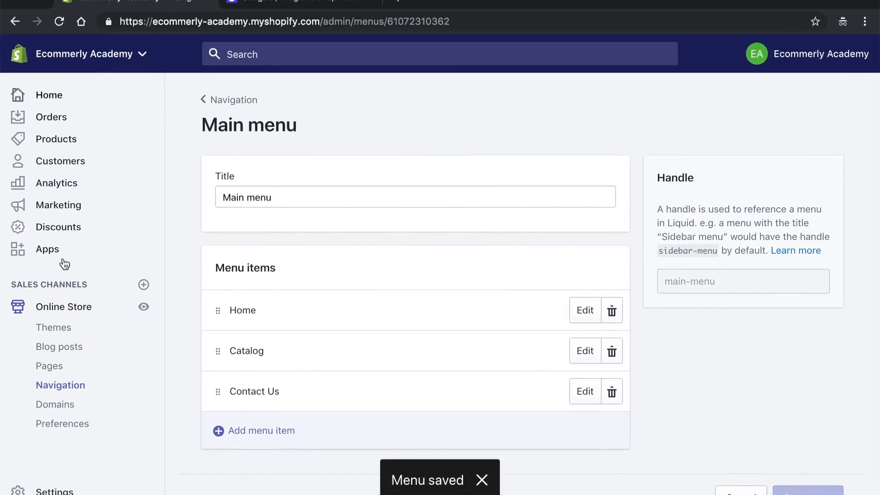
pyautogui.click(143, 308)
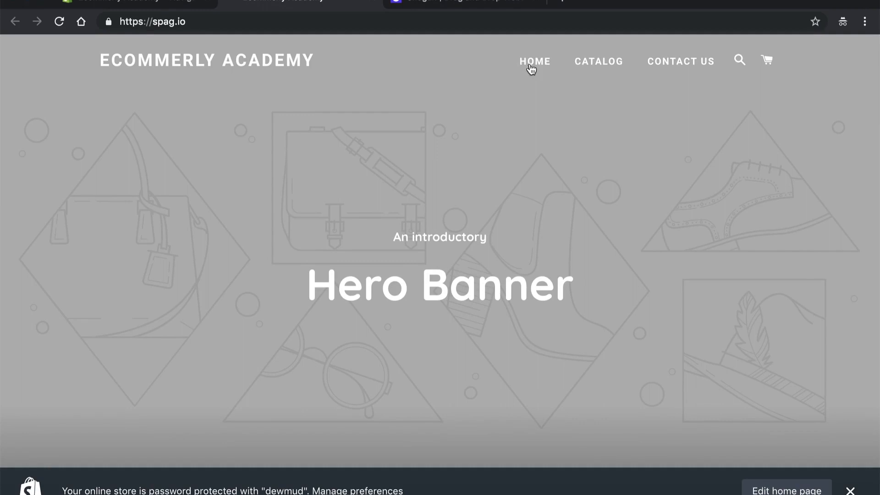
pyautogui.moveTo(497, 61); pyautogui.dragTo(727, 64)
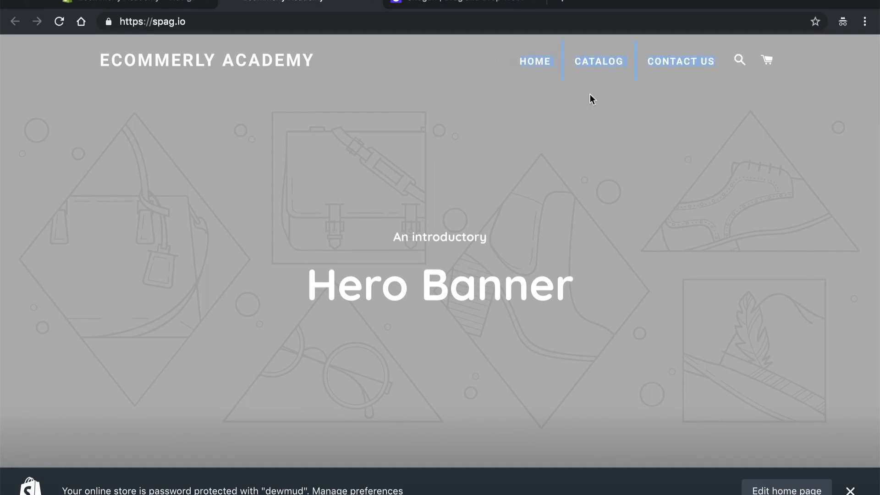
pyautogui.click(137, 3)
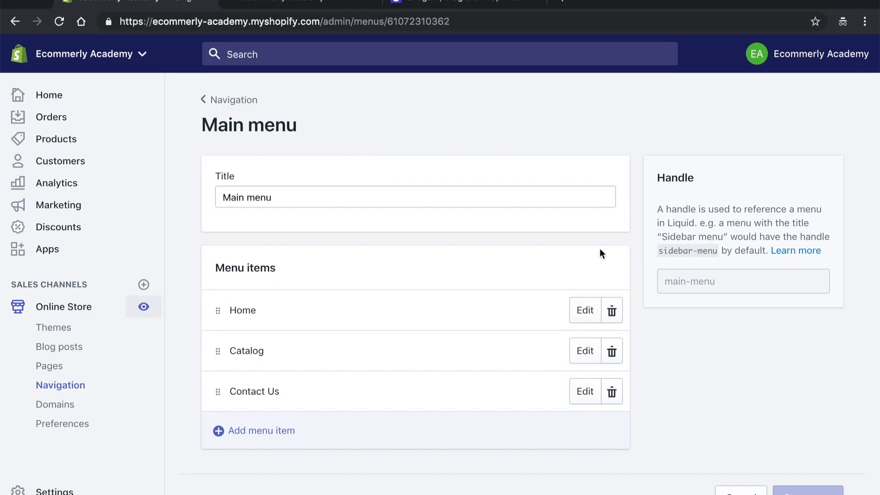
# Step: Move Contact Us above Home as the first item of the Main menu and save the menu
pyautogui.scroll(5, 402, 293)
pyautogui.scroll(-2, 403, 275)
pyautogui.scroll(-5, 405, 230)
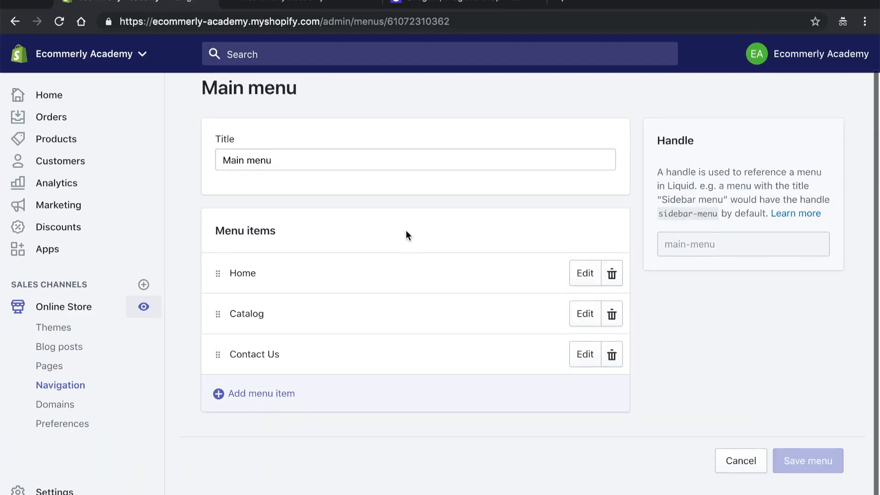
pyautogui.scroll(2, 405, 230)
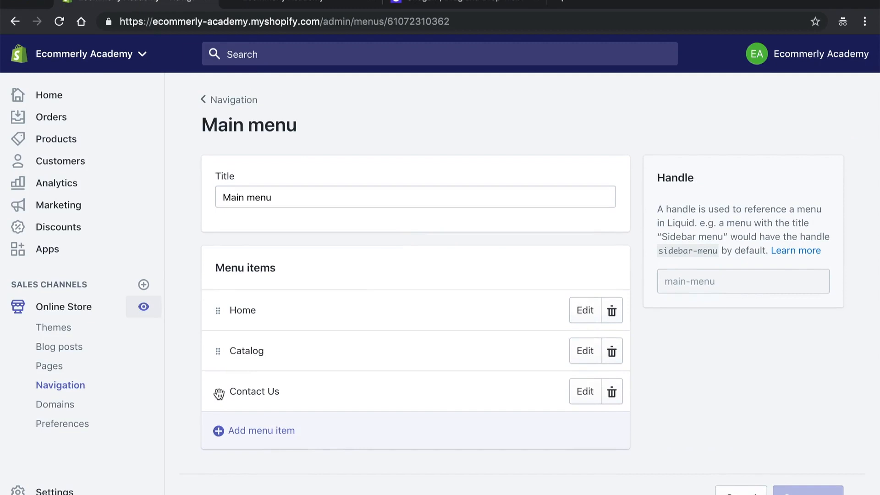
pyautogui.moveTo(218, 393); pyautogui.dragTo(216, 319)
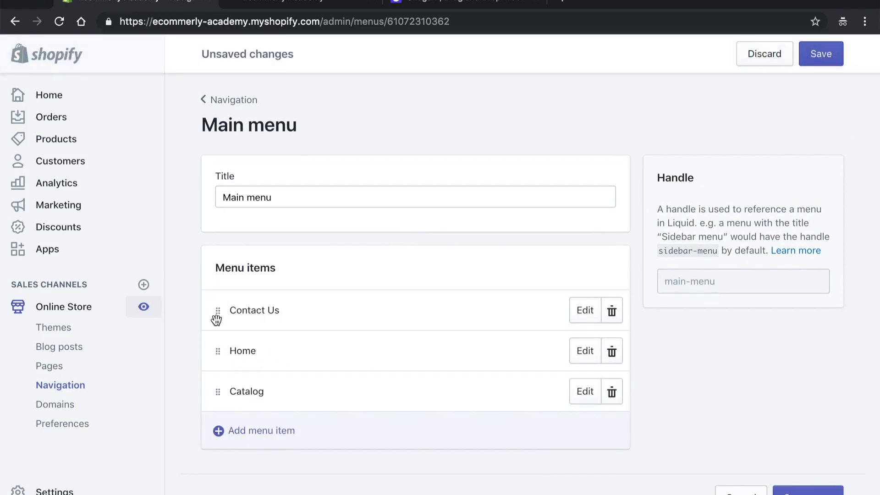
pyautogui.click(819, 54)
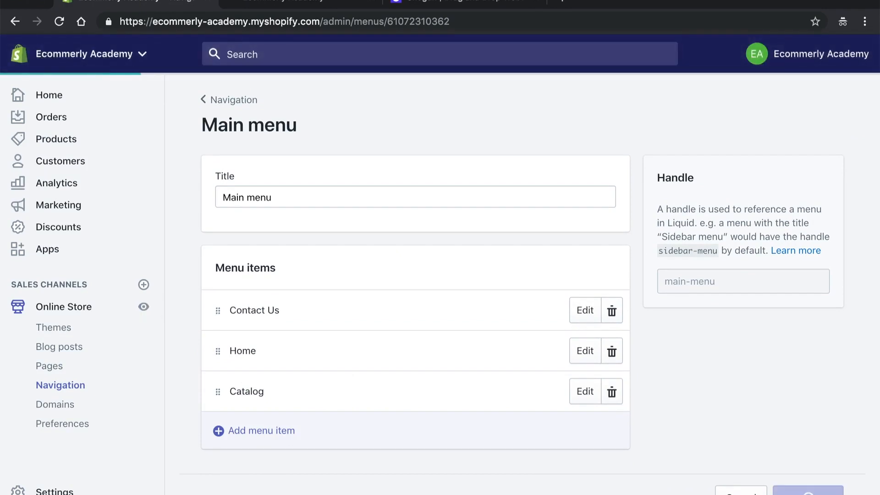
# Step: Reload the storefront home page to check the order of the header navigation, and return to the Main menu settings
pyautogui.click(280, 5)
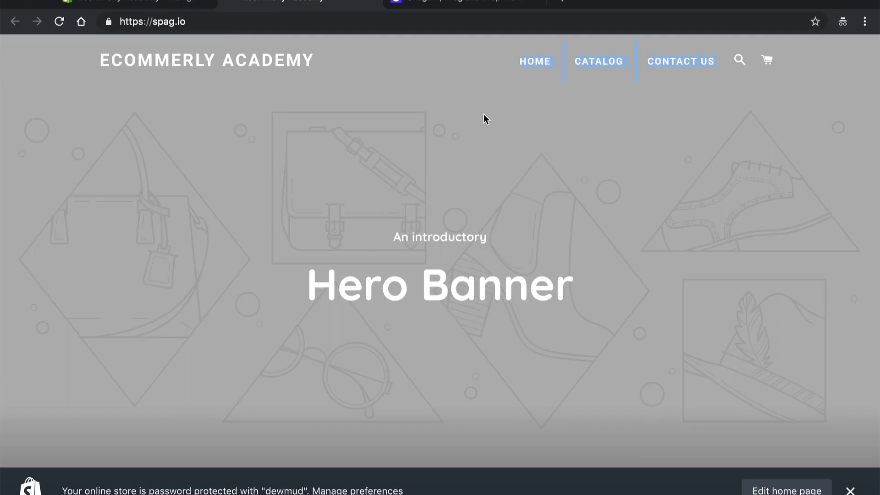
pyautogui.click(485, 56)
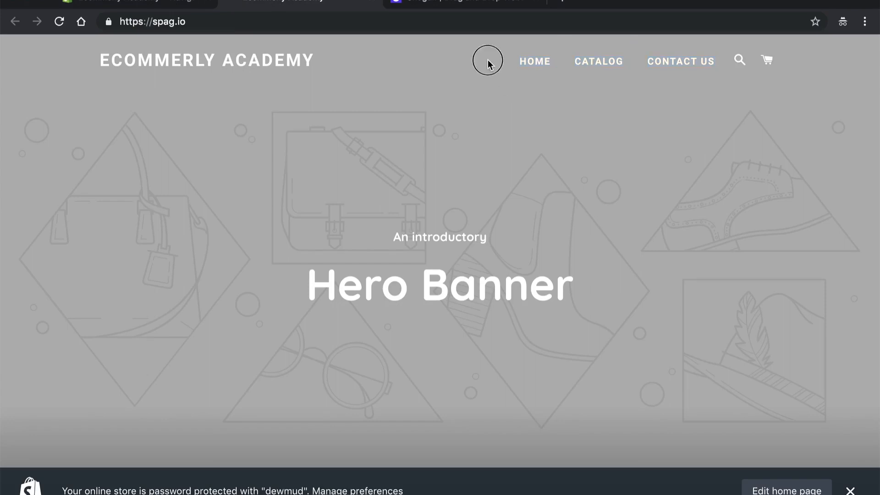
pyautogui.click(59, 27)
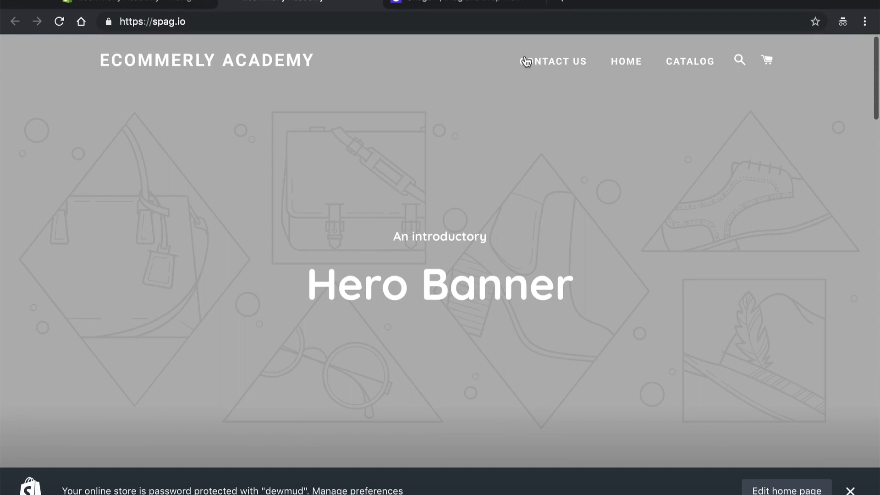
pyautogui.click(175, 3)
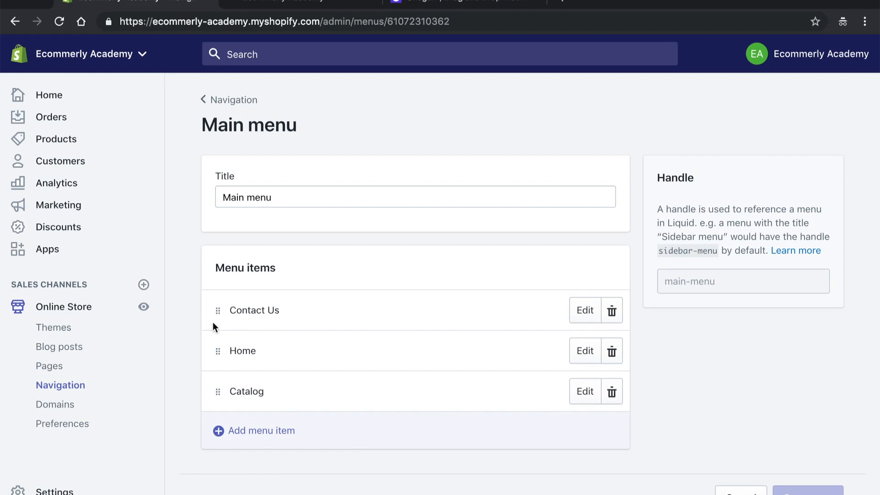
# Step: Nest the Contact Us item under Catalog in the Main menu and save the menu
pyautogui.moveTo(218, 311); pyautogui.dragTo(236, 370)
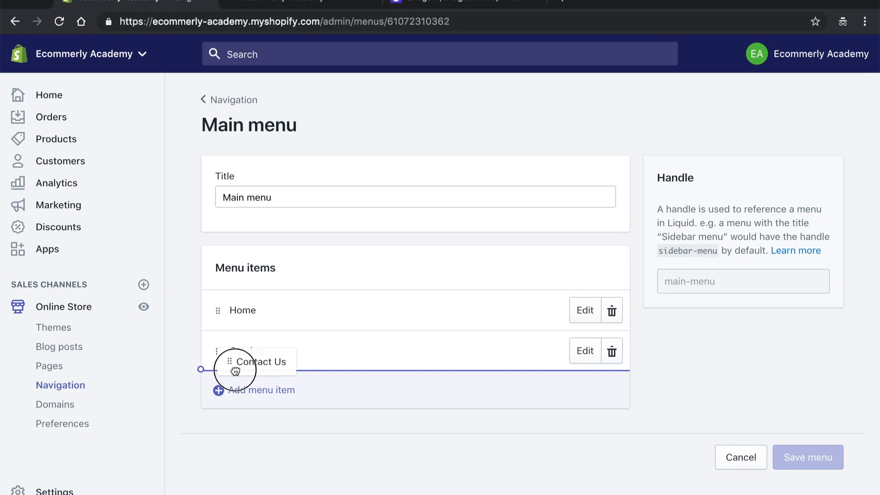
pyautogui.moveTo(235, 371); pyautogui.dragTo(244, 371)
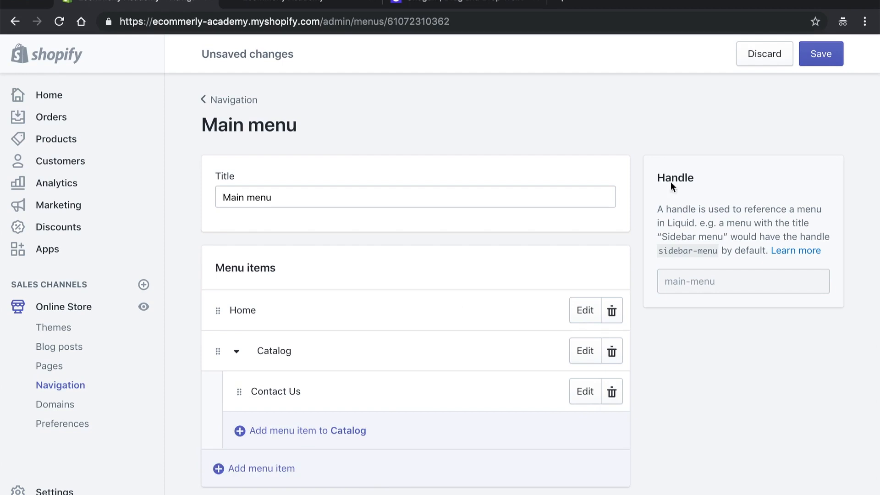
pyautogui.click(829, 60)
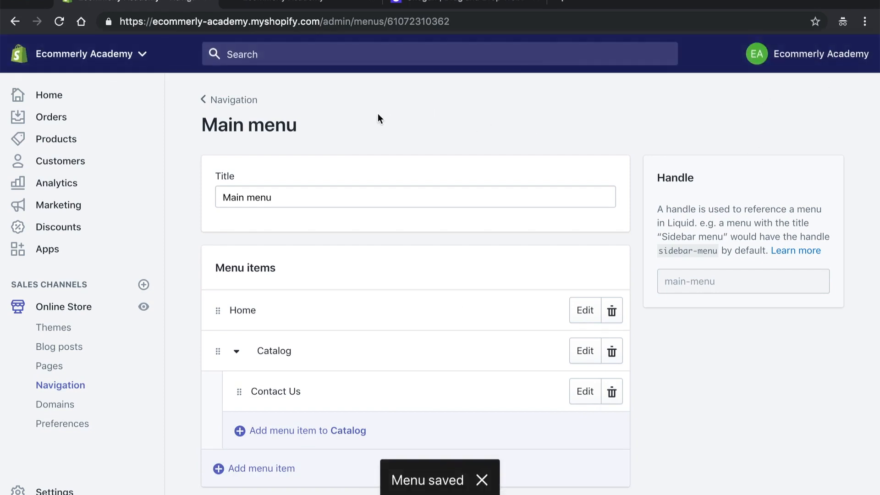
# Step: Reload the storefront home page and examine the submenu under Catalog in the header navigation
pyautogui.click(297, 4)
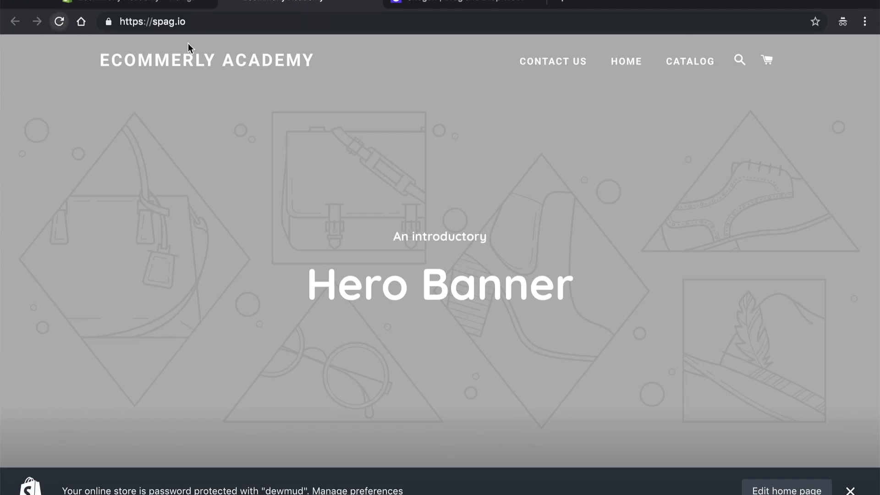
pyautogui.click(59, 22)
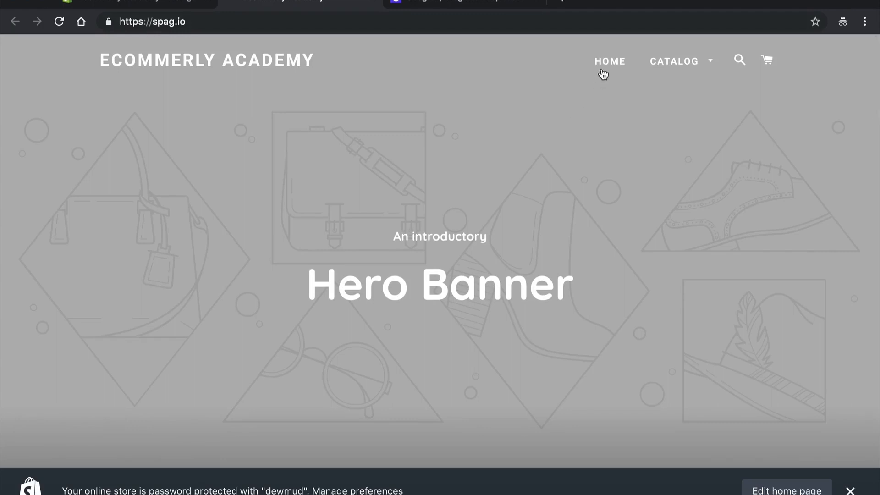
pyautogui.click(673, 61)
pyautogui.moveTo(652, 82)
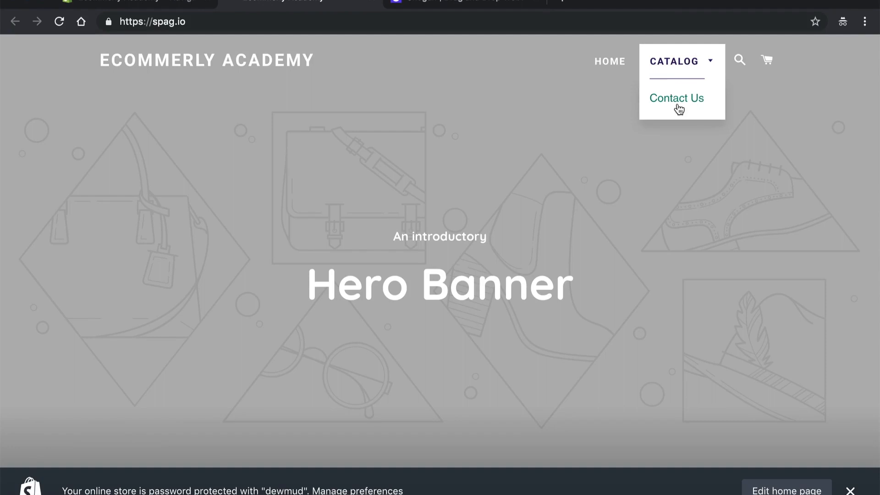
pyautogui.moveTo(676, 59)
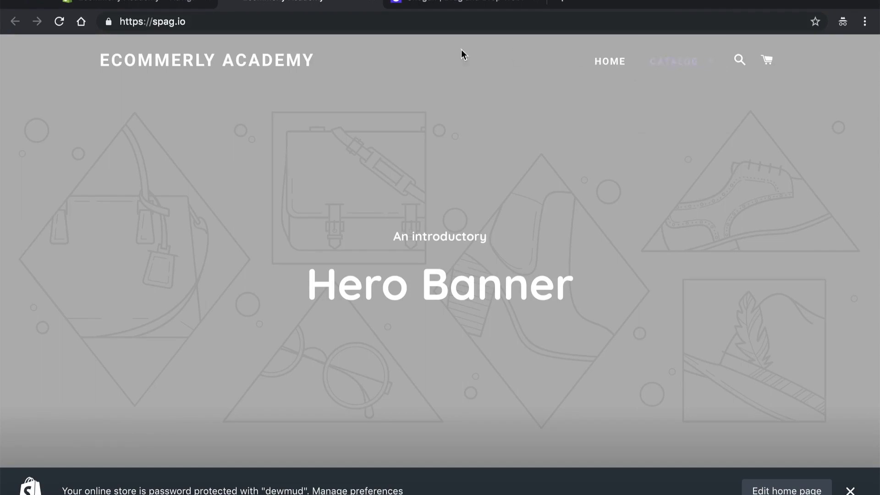
# Step: Return to the store admin and open the list of store pages
pyautogui.click(147, 5)
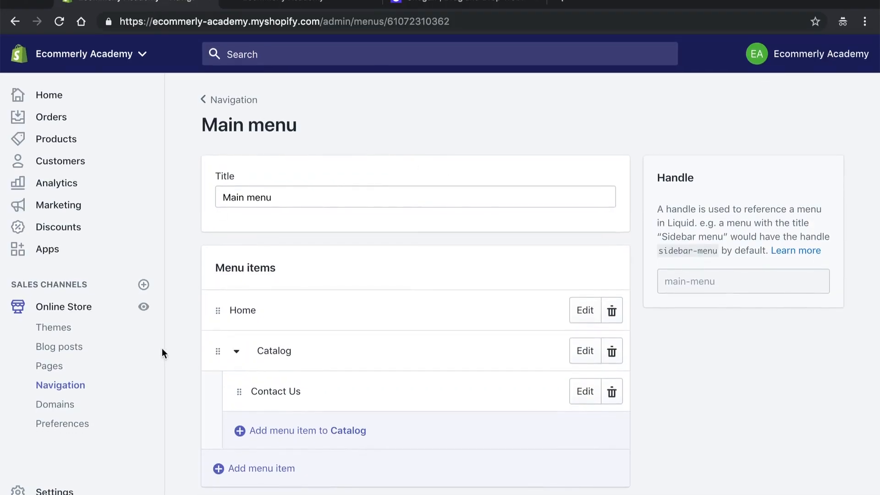
pyautogui.click(50, 367)
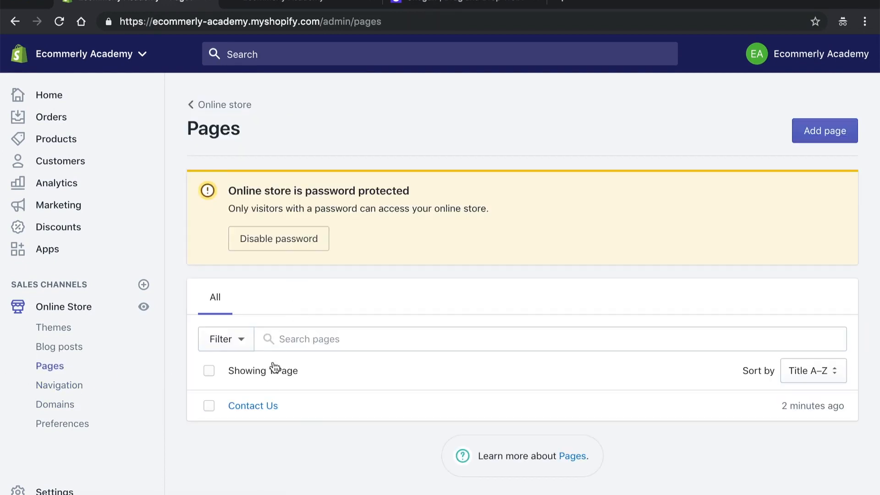
pyautogui.click(281, 338)
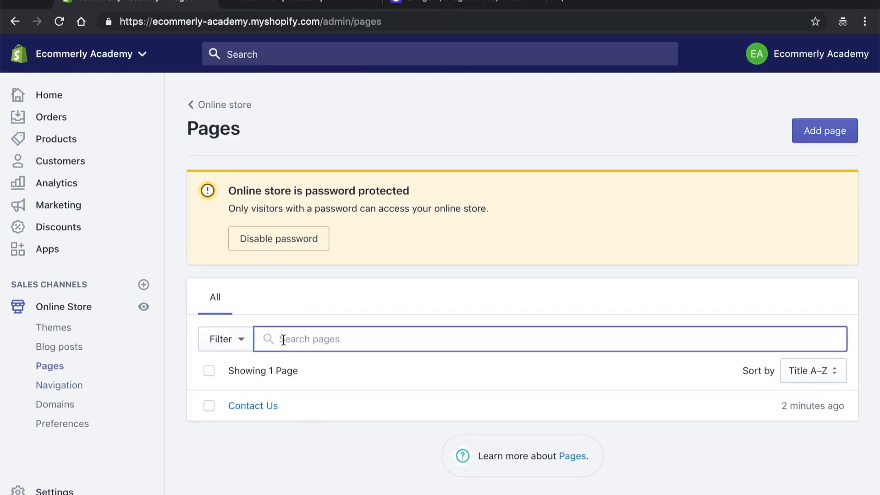
pyautogui.write('About Us')
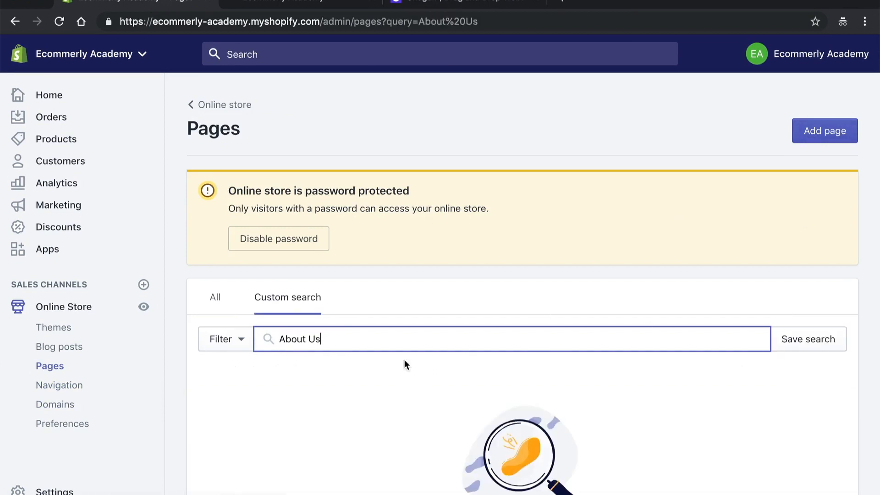
pyautogui.tripleClick(354, 339)
pyautogui.press('BackSpace')
# Step: Create a new page titled "About Us" with the content "This is our about us page!" and, below it, "Welcome to the course :)"
pyautogui.click(827, 133)
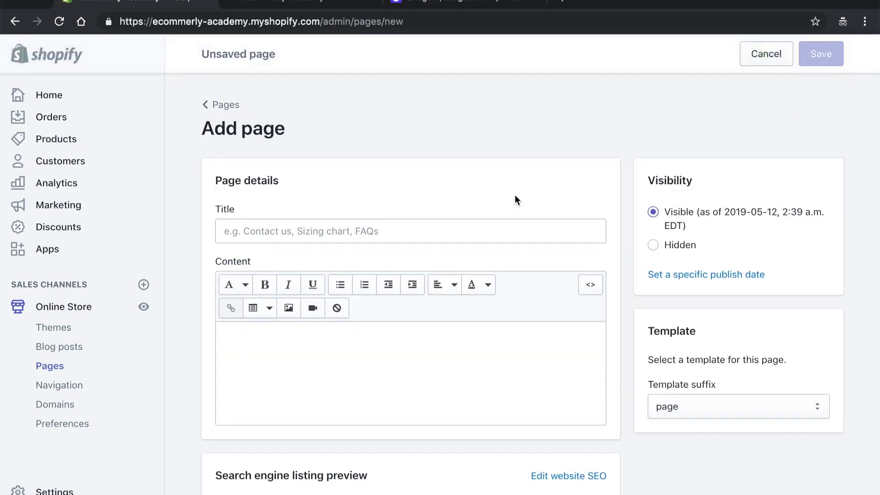
pyautogui.click(310, 232)
pyautogui.write('About Us')
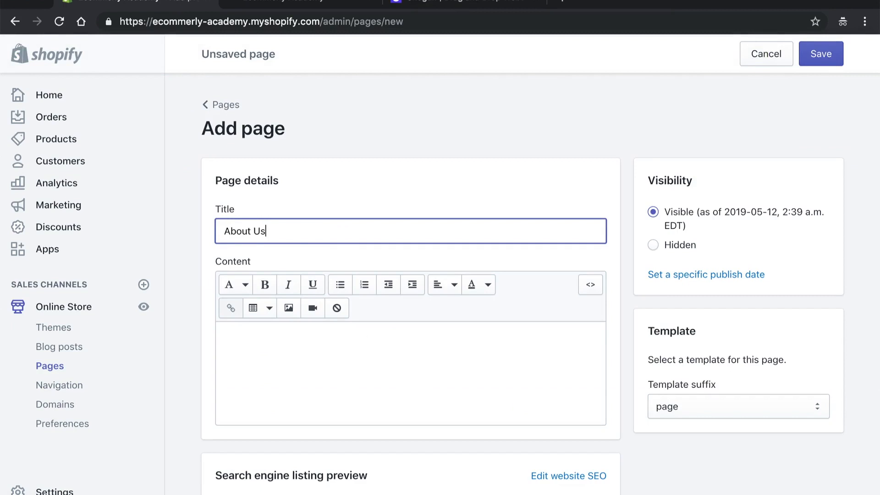
pyautogui.click(279, 353)
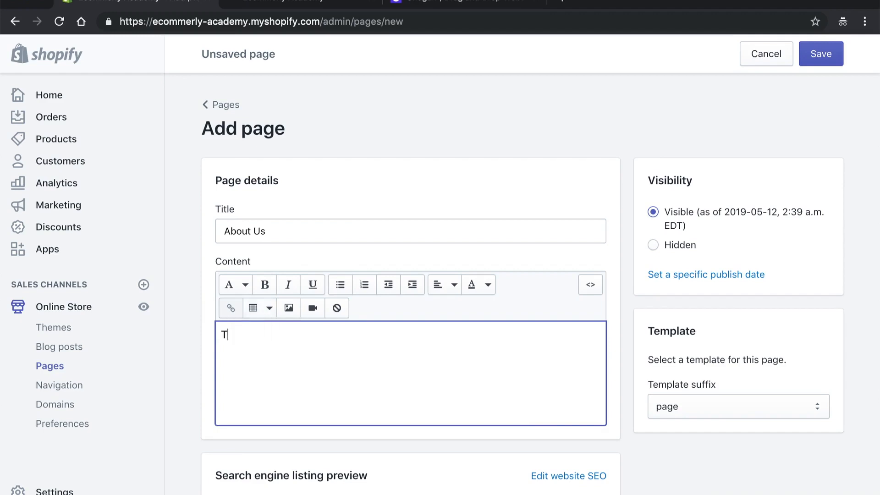
pyautogui.write('about us page!  Wel')
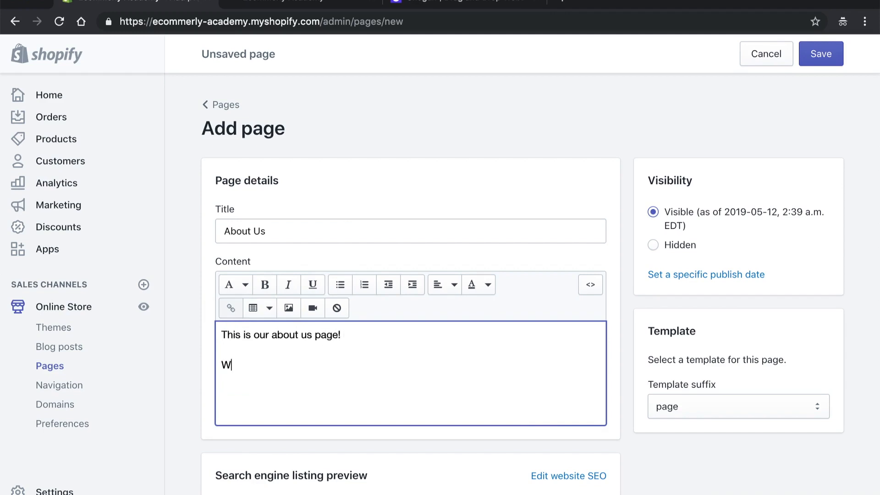
pyautogui.write('come to the course :)')
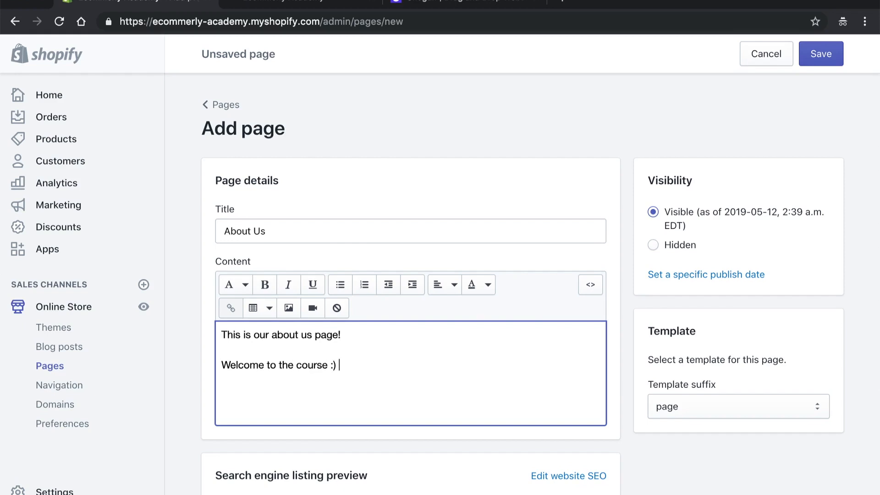
# Step: Review the About Us page's editable SEO title, description and URL handle, and save the page
pyautogui.scroll(-3, 379, 359)
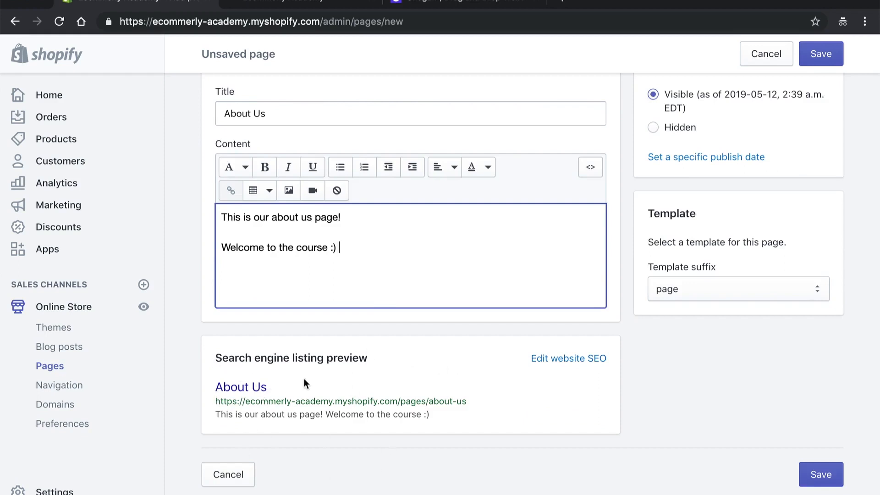
pyautogui.click(557, 359)
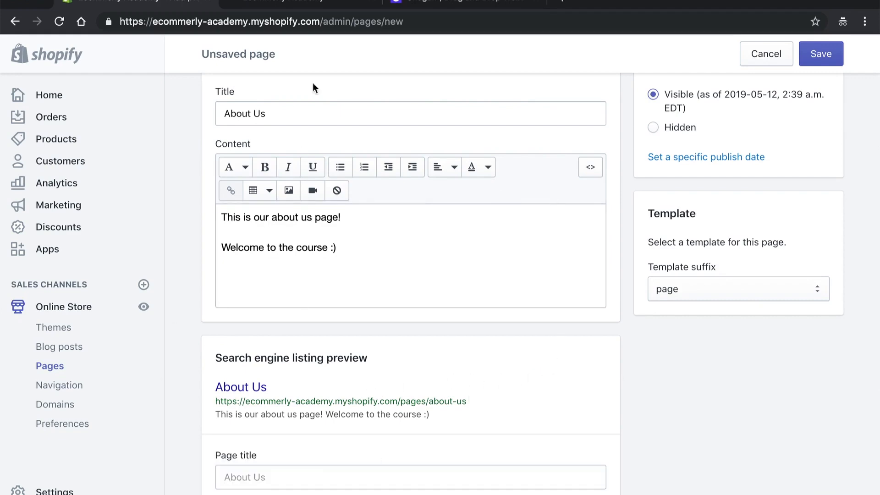
pyautogui.scroll(-3, 444, 387)
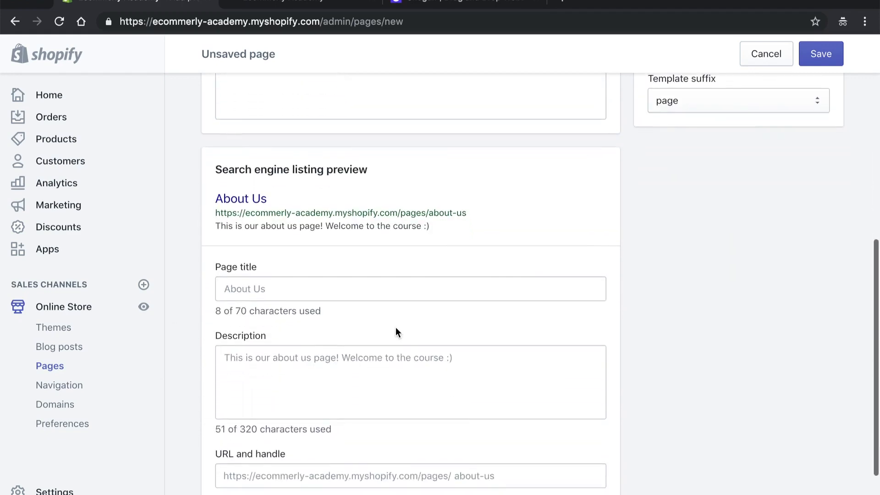
pyautogui.scroll(-1, 268, 295)
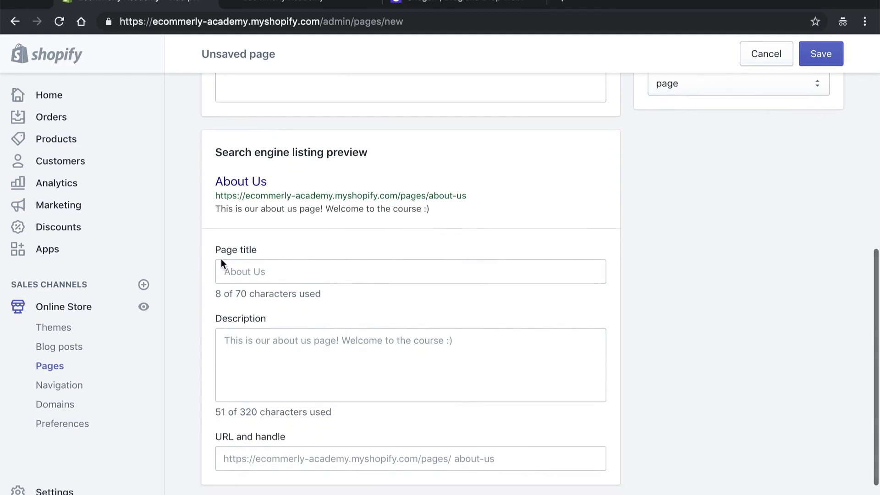
pyautogui.click(226, 275)
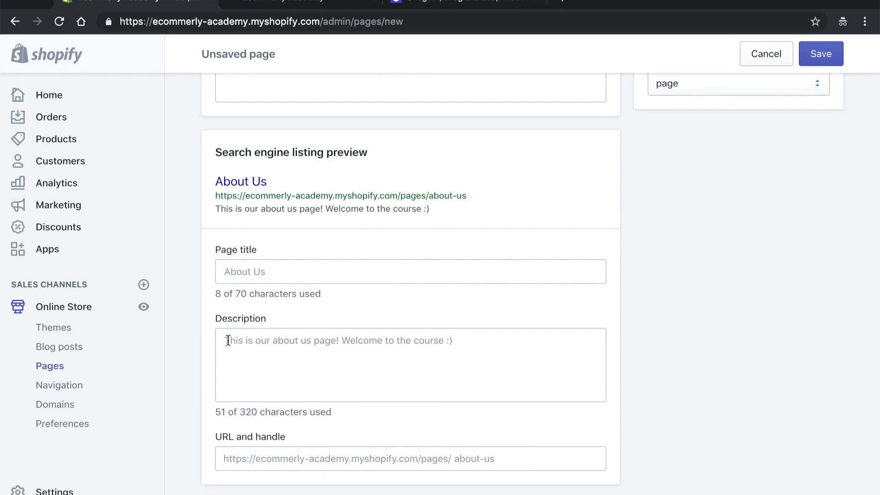
pyautogui.scroll(3, 389, 339)
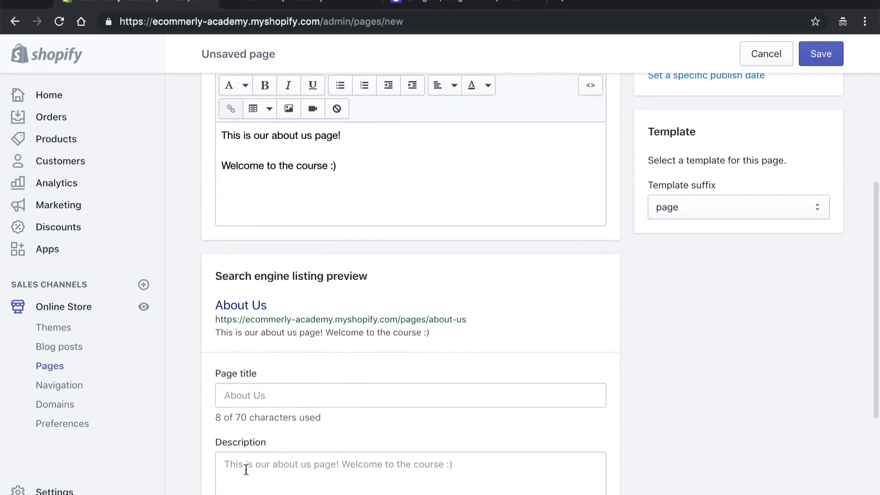
pyautogui.scroll(3, 301, 326)
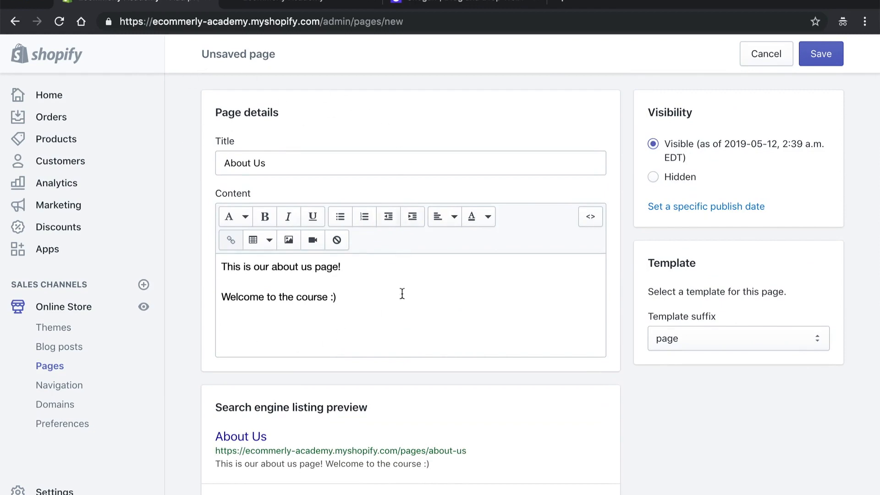
pyautogui.scroll(-3, 321, 318)
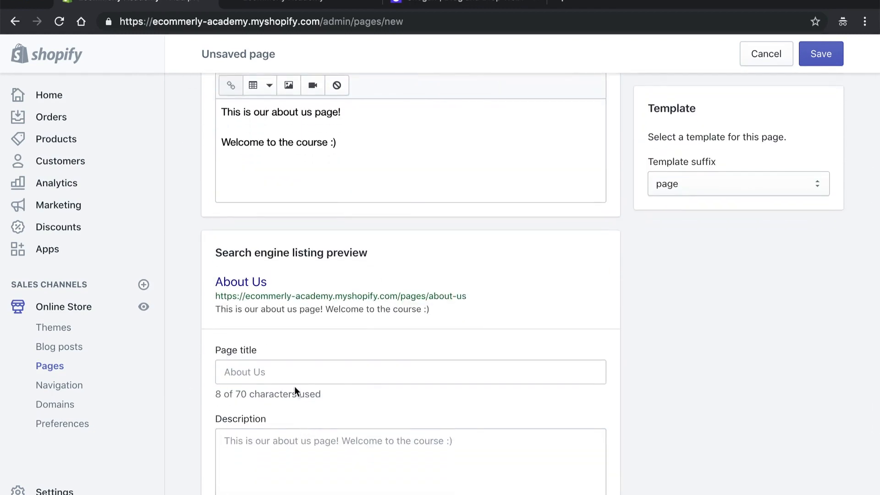
pyautogui.scroll(3, 295, 391)
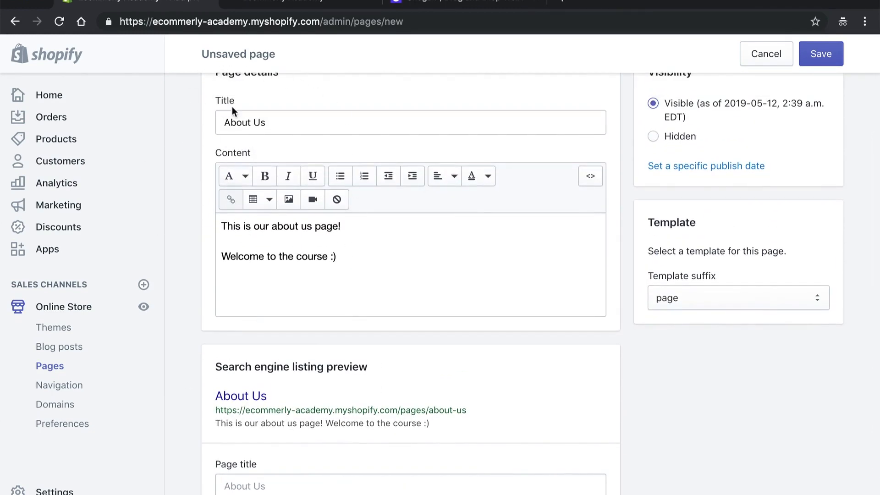
pyautogui.scroll(3, 360, 248)
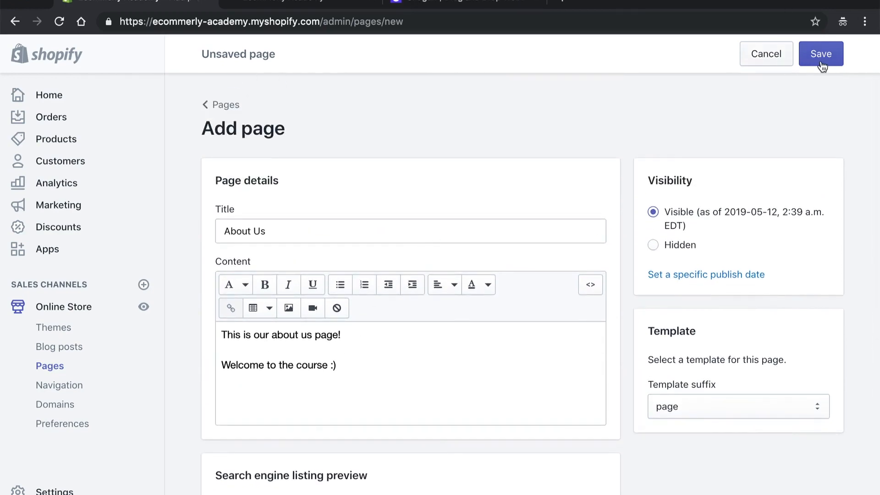
pyautogui.click(823, 61)
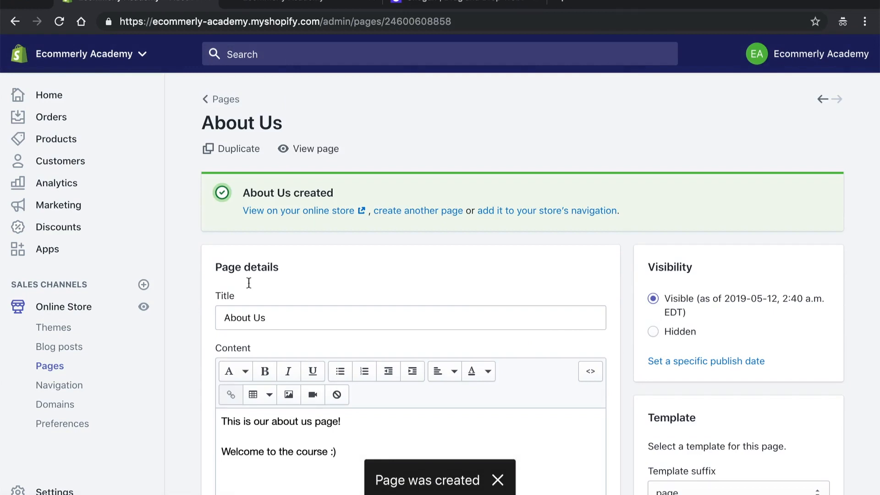
# Step: Open a new blog post form and examine its content, visibility, featured image, excerpt and organization options, including the blog selection
pyautogui.click(68, 351)
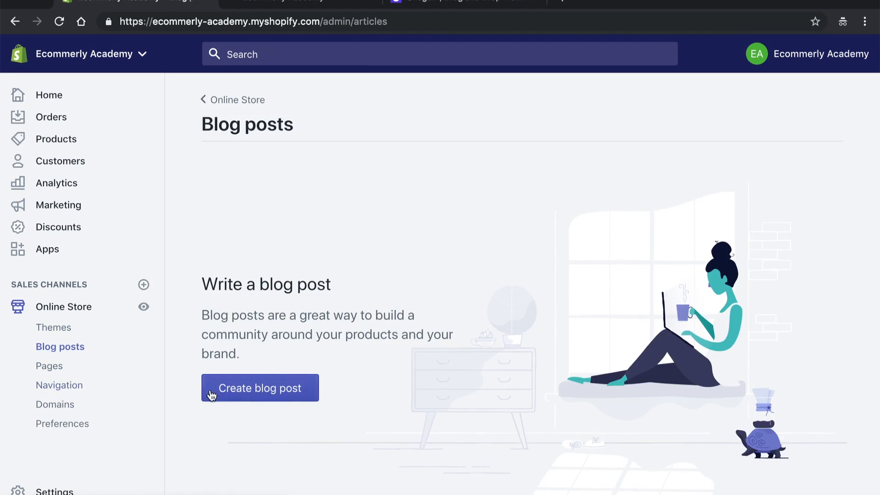
pyautogui.click(236, 397)
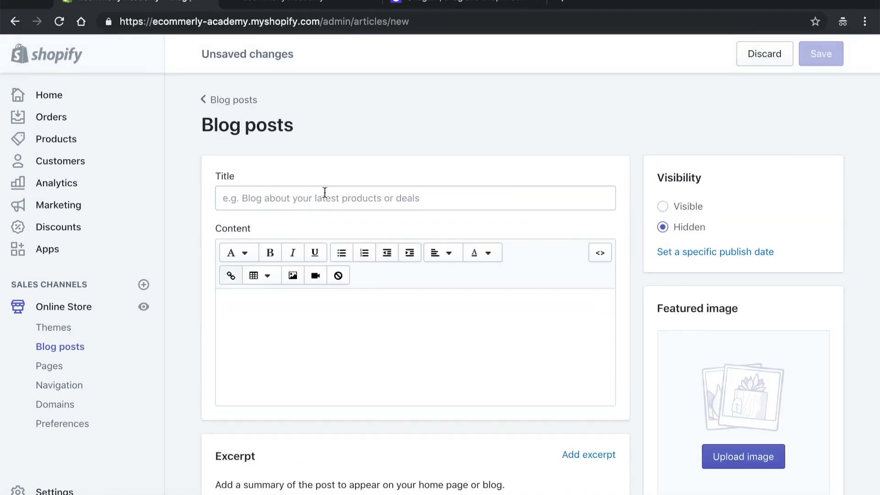
pyautogui.scroll(-2, 730, 310)
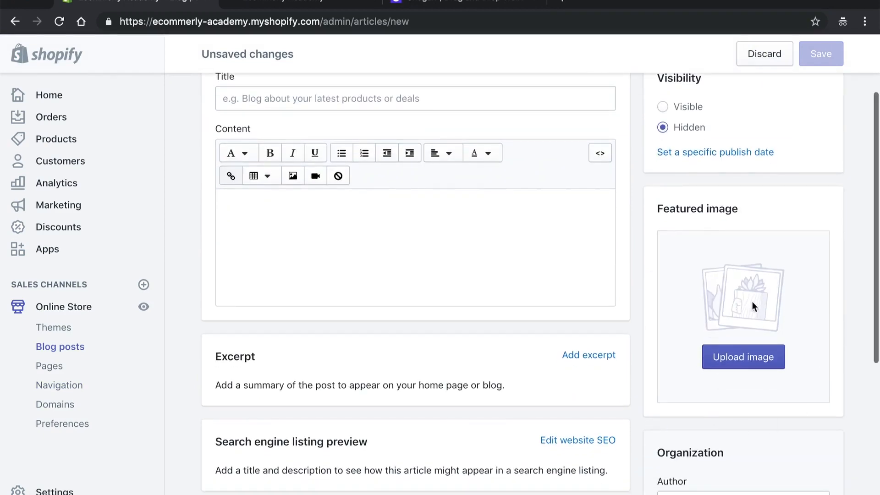
pyautogui.scroll(-2, 723, 348)
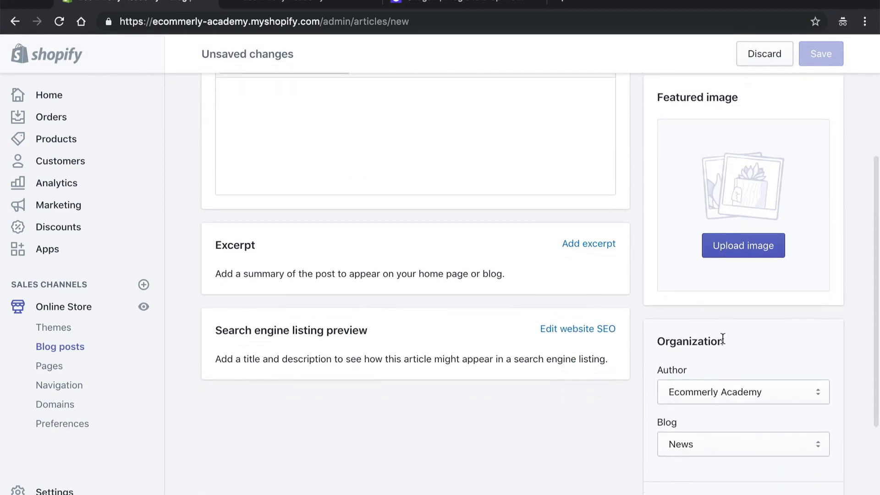
pyautogui.scroll(-2, 699, 429)
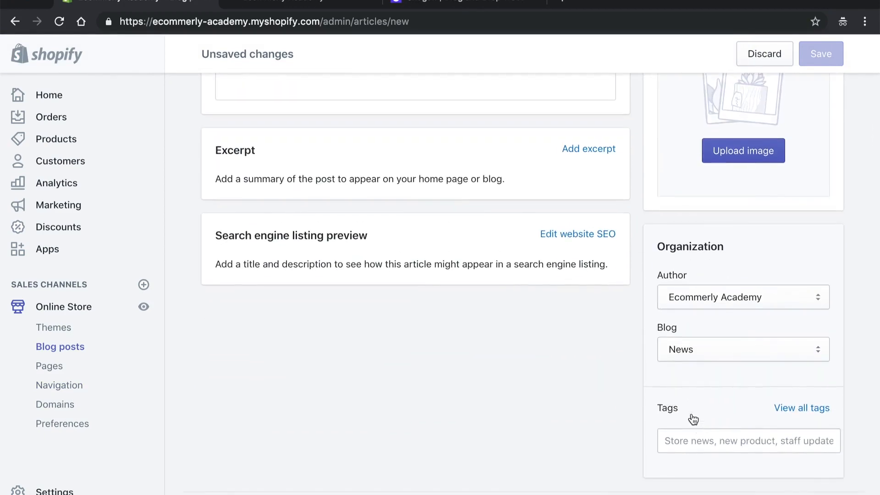
pyautogui.click(717, 351)
pyautogui.click(697, 348)
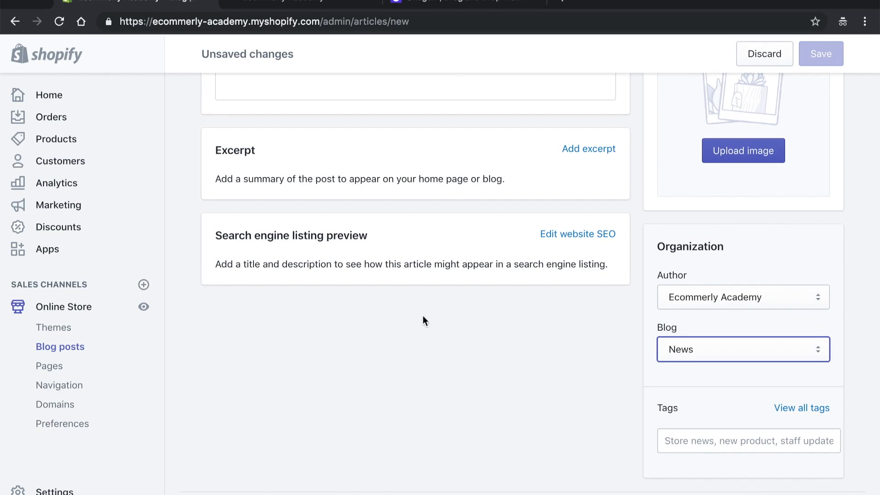
pyautogui.scroll(-2, 423, 320)
pyautogui.scroll(10, 418, 322)
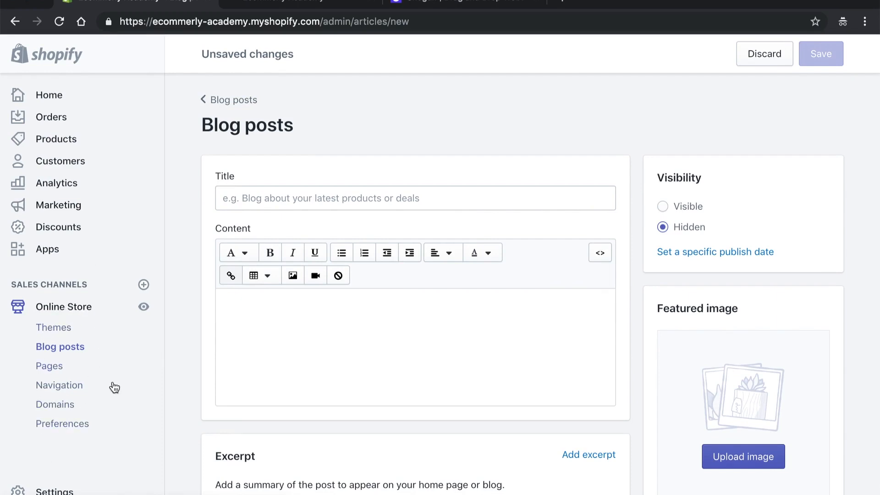
pyautogui.scroll(-1, 94, 383)
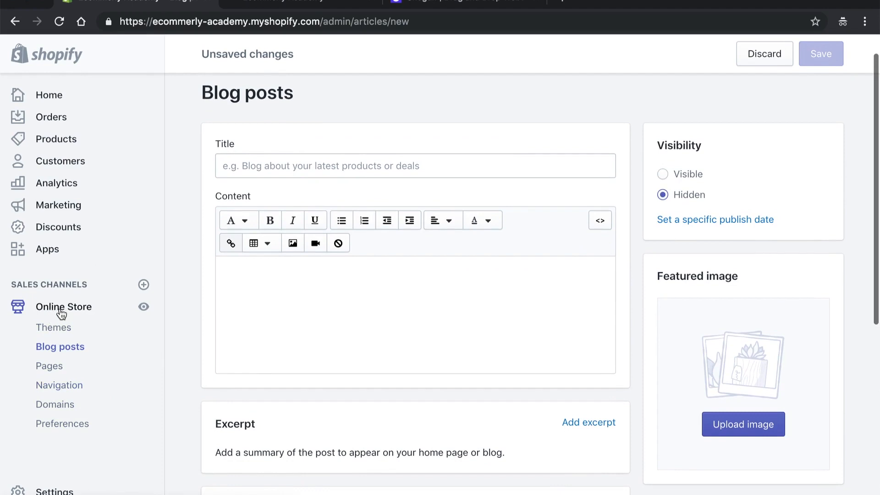
pyautogui.scroll(1, 95, 419)
# Step: Open a new product form and examine its title, description, images, pricing, inventory, shipping, variants, organization and search engine listing sections
pyautogui.click(54, 137)
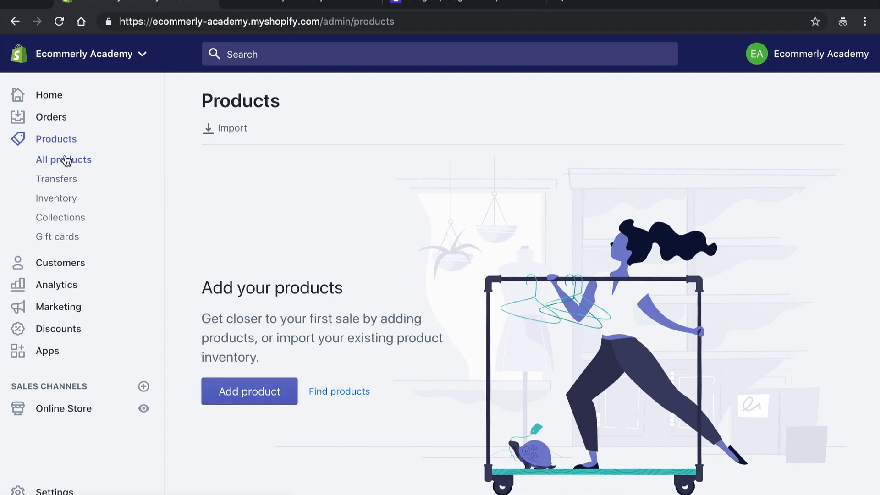
pyautogui.click(254, 397)
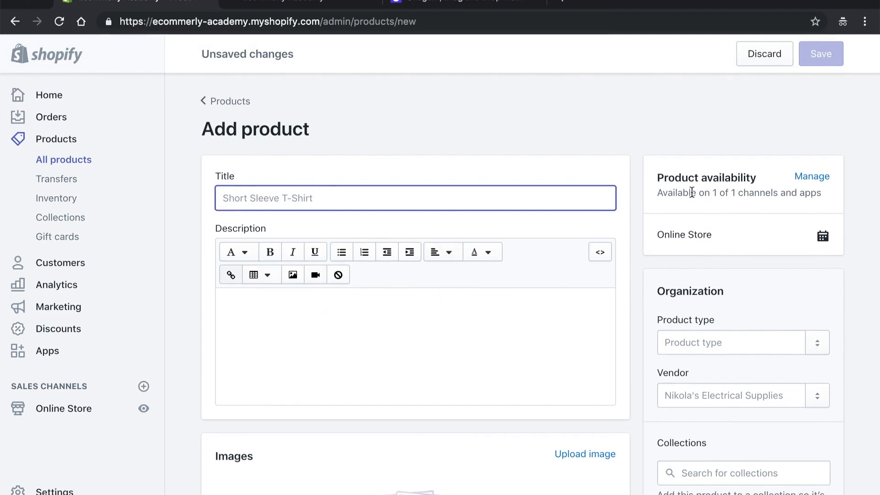
pyautogui.scroll(-1, 690, 201)
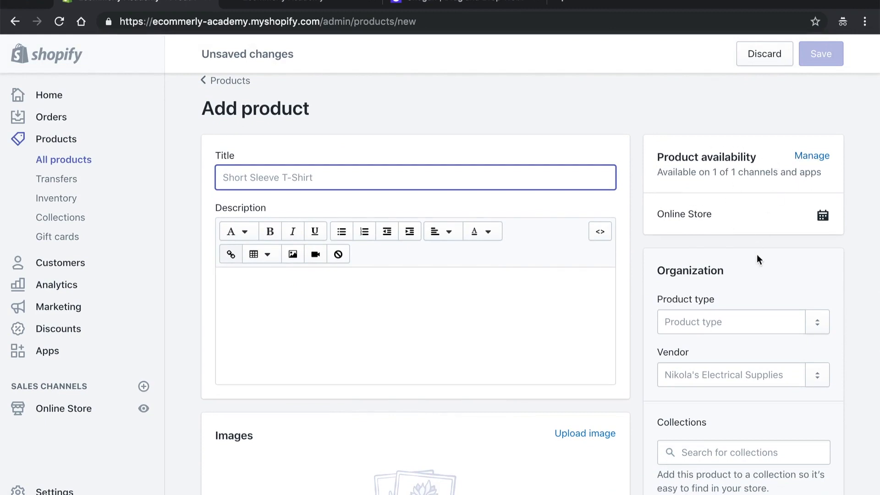
pyautogui.scroll(-2, 758, 249)
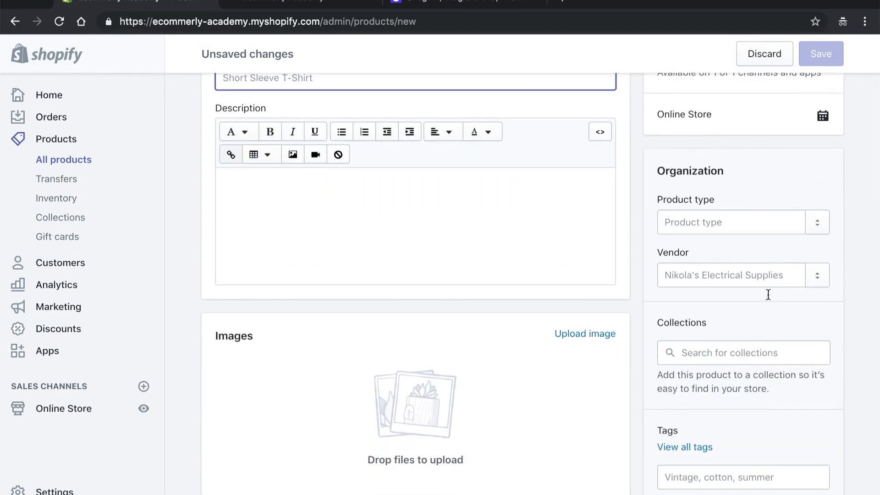
pyautogui.scroll(-5, 466, 339)
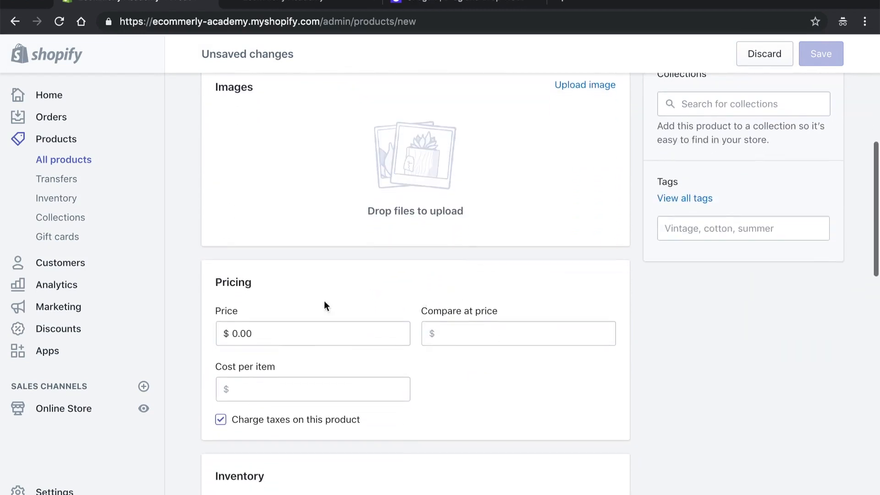
pyautogui.scroll(-2, 275, 454)
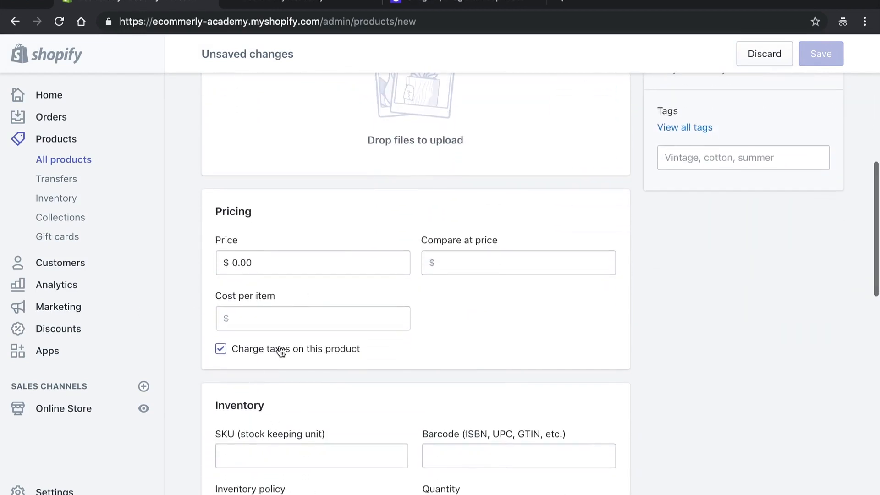
pyautogui.scroll(-3, 281, 350)
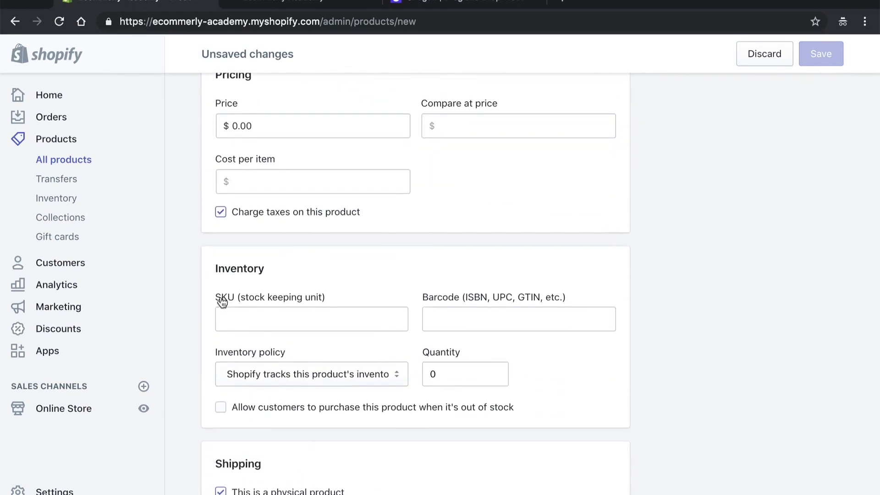
pyautogui.scroll(-2, 394, 372)
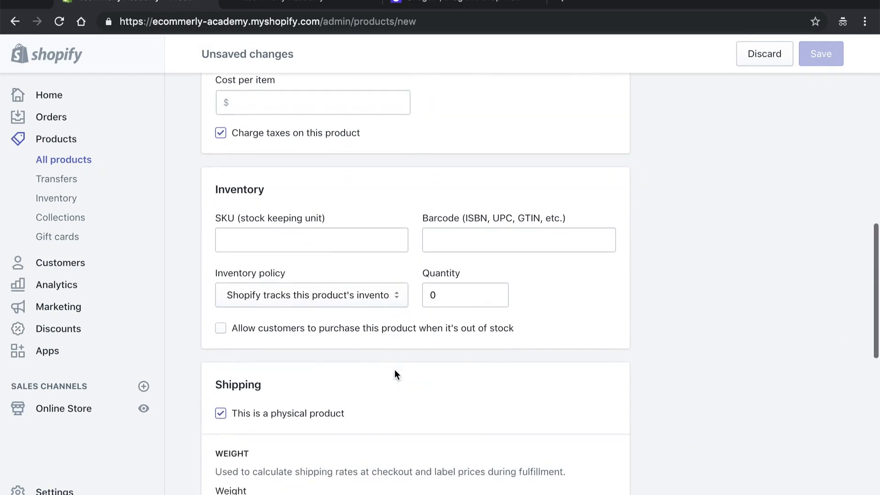
pyautogui.scroll(-2, 300, 403)
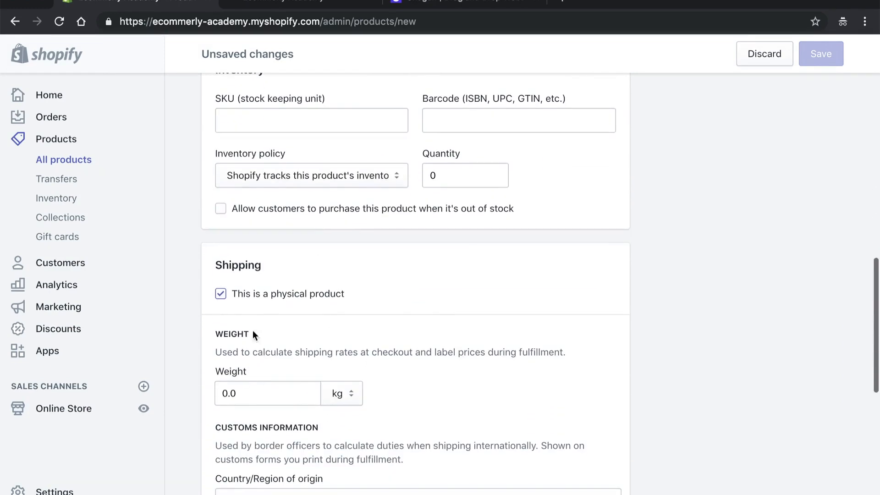
pyautogui.scroll(-6, 400, 342)
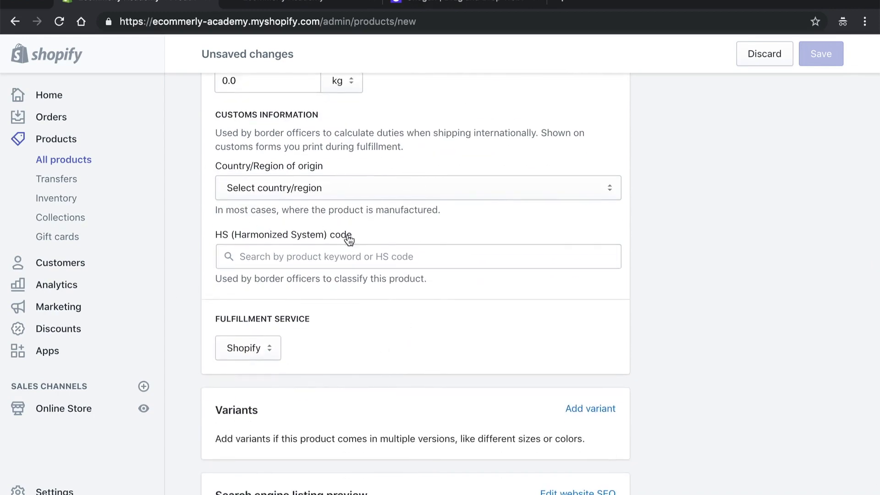
pyautogui.scroll(-1, 404, 350)
pyautogui.scroll(-2, 394, 310)
pyautogui.scroll(13, 383, 275)
pyautogui.scroll(10, 383, 276)
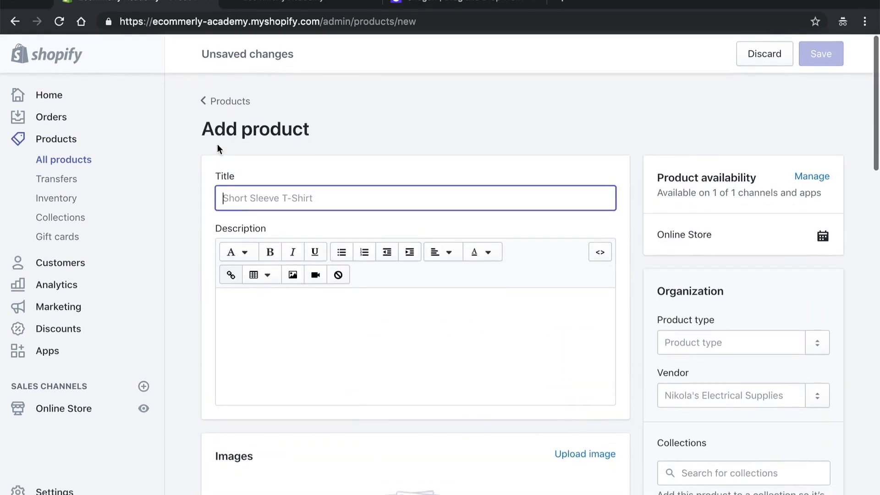
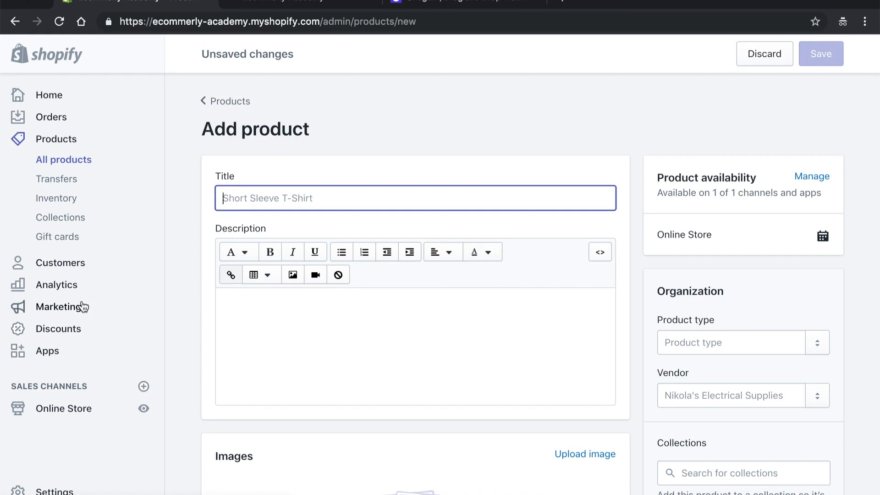
pyautogui.scroll(-1, 105, 342)
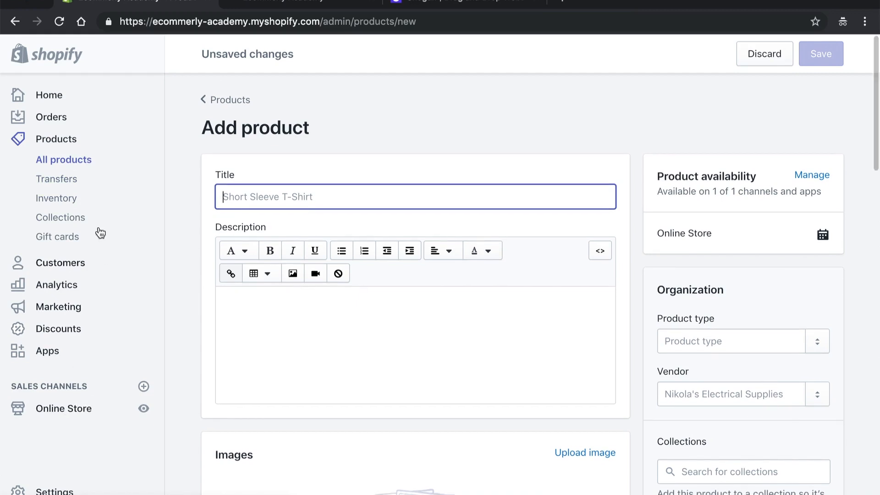
pyautogui.scroll(-3, 104, 300)
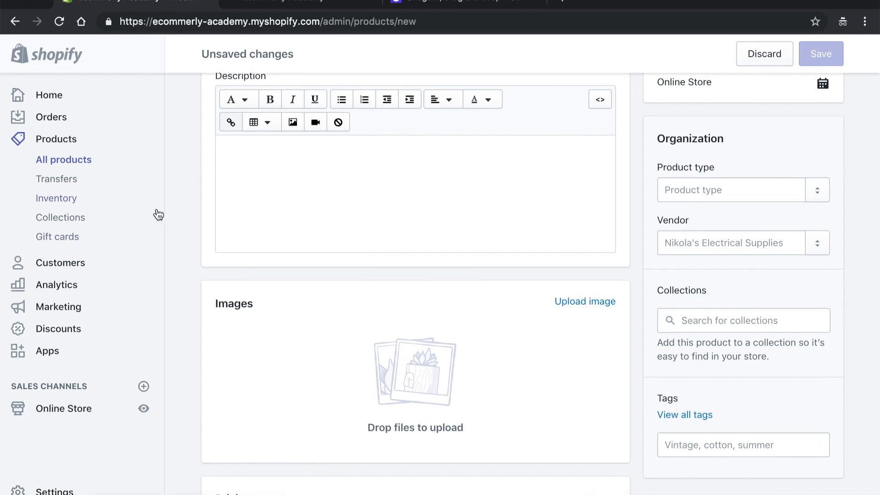
pyautogui.scroll(3, 157, 216)
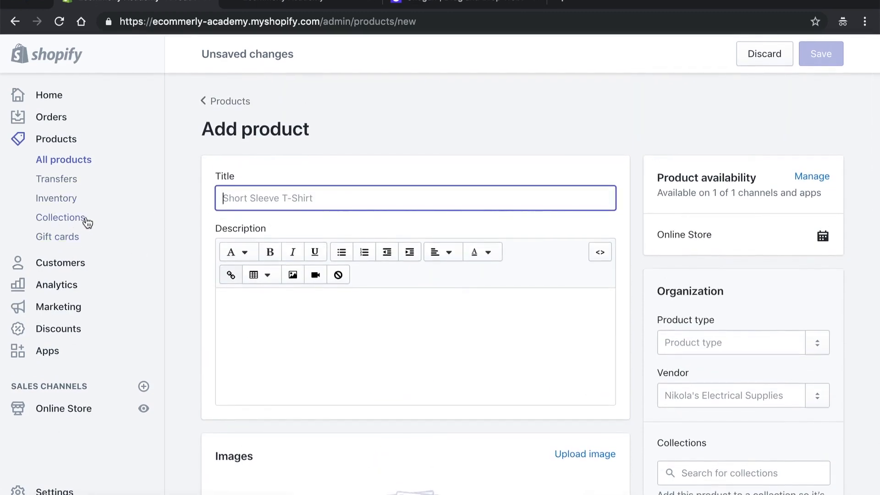
# Step: Open a new collection form and examine its title, description, image, collection type, conditions and template options
pyautogui.click(52, 223)
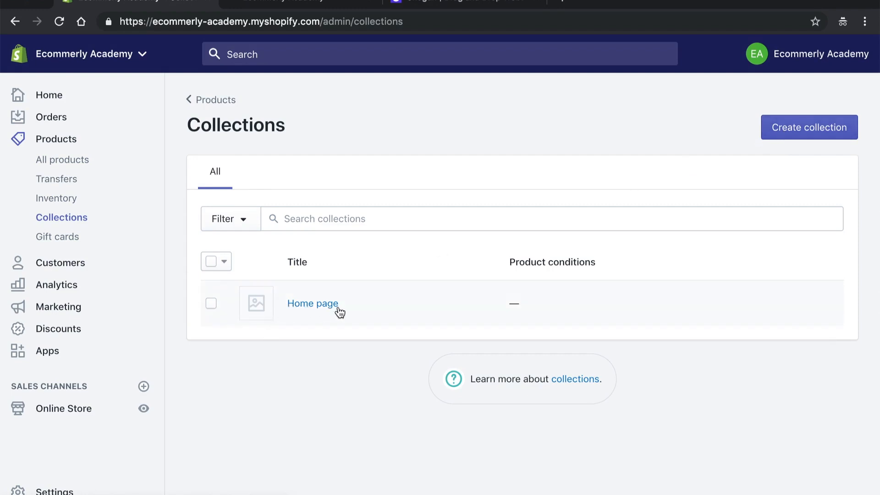
pyautogui.click(790, 131)
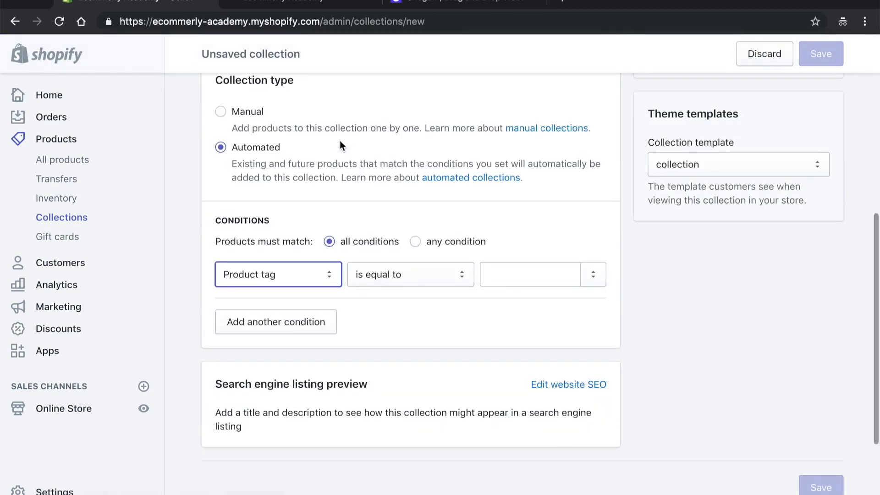
pyautogui.scroll(8, 345, 148)
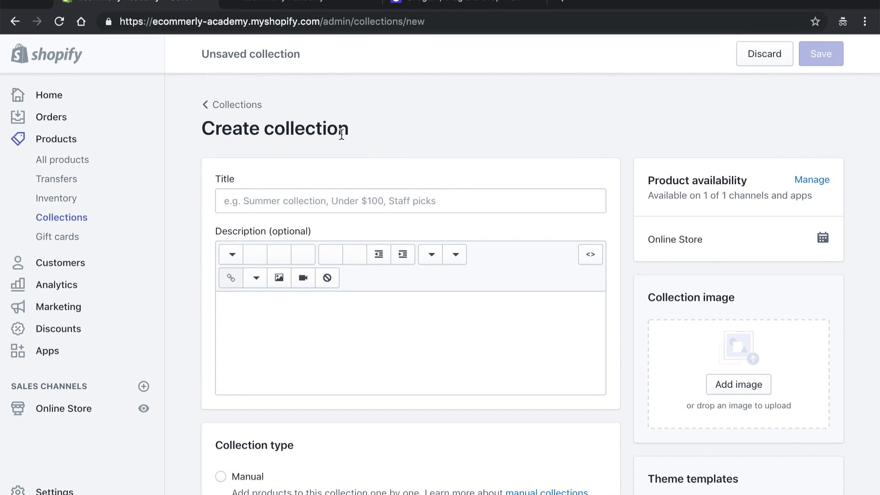
pyautogui.scroll(-3, 396, 136)
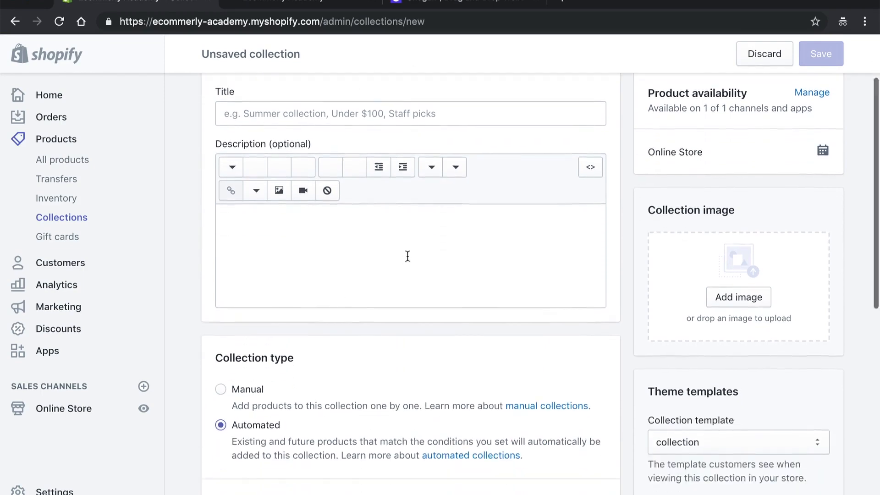
pyautogui.scroll(-5, 407, 255)
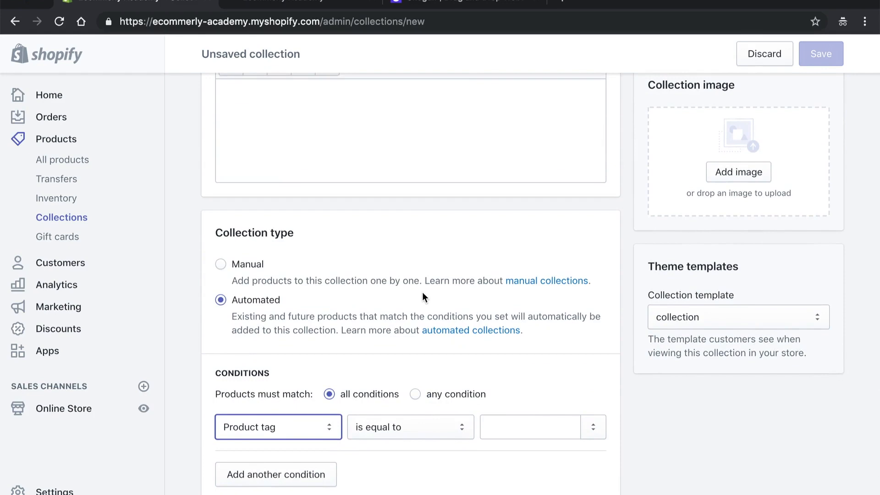
pyautogui.scroll(8, 415, 257)
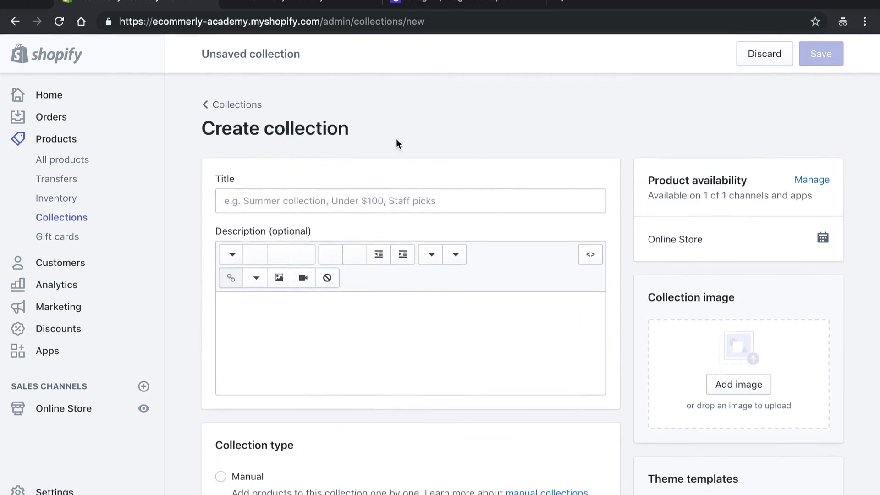
pyautogui.scroll(-3, 353, 134)
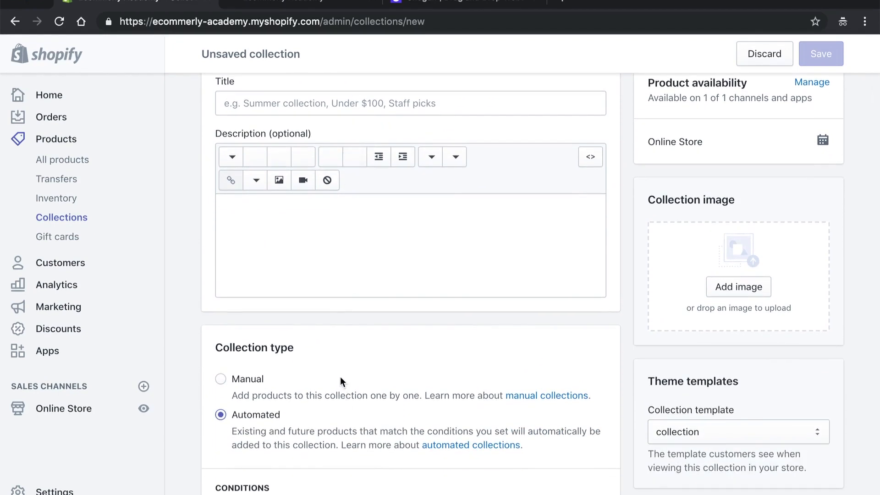
pyautogui.scroll(1, 340, 377)
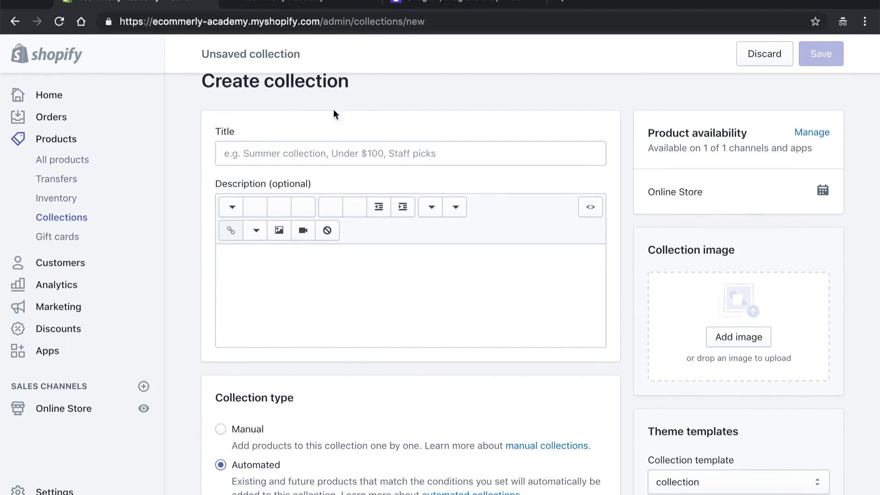
# Step: Switch to the live storefront's home page and examine how the featured collection section displays its products
pyautogui.click(293, 4)
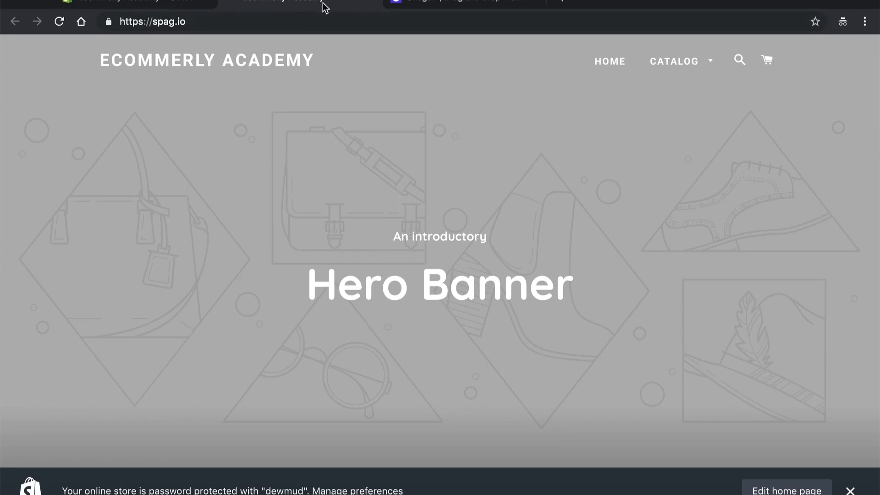
pyautogui.scroll(-10, 527, 268)
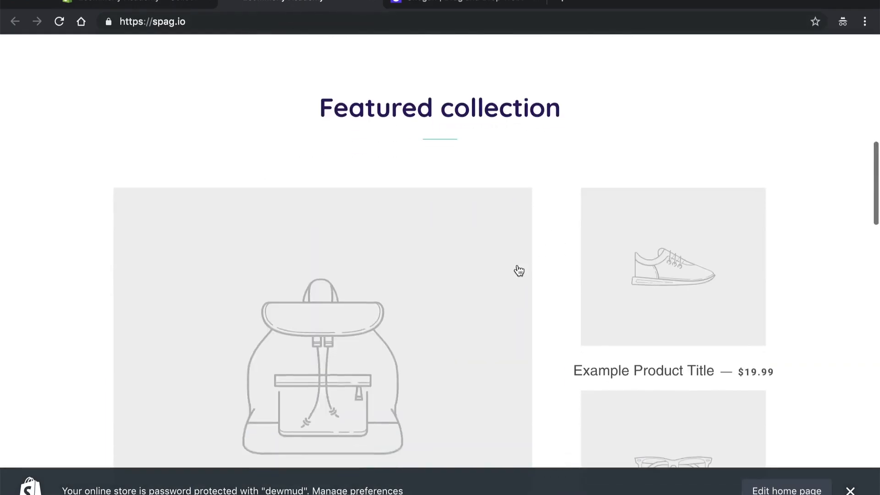
pyautogui.scroll(-2, 573, 133)
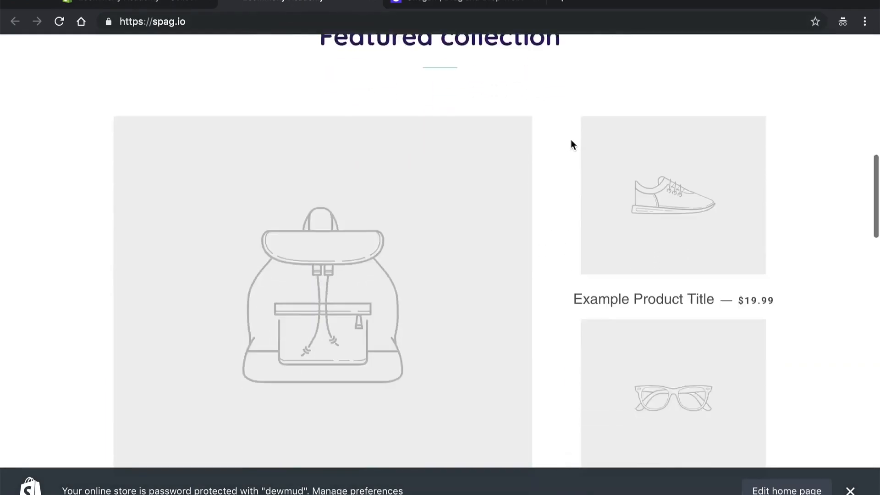
pyautogui.scroll(-2, 571, 139)
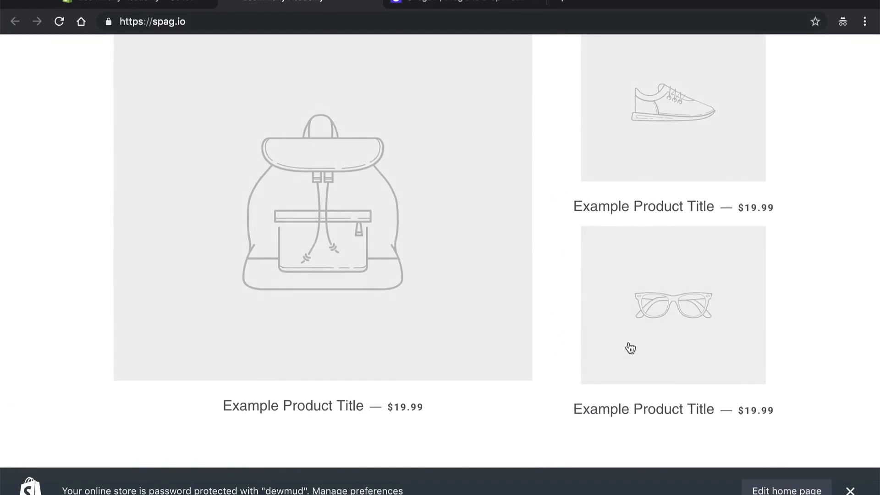
pyautogui.scroll(-4, 623, 270)
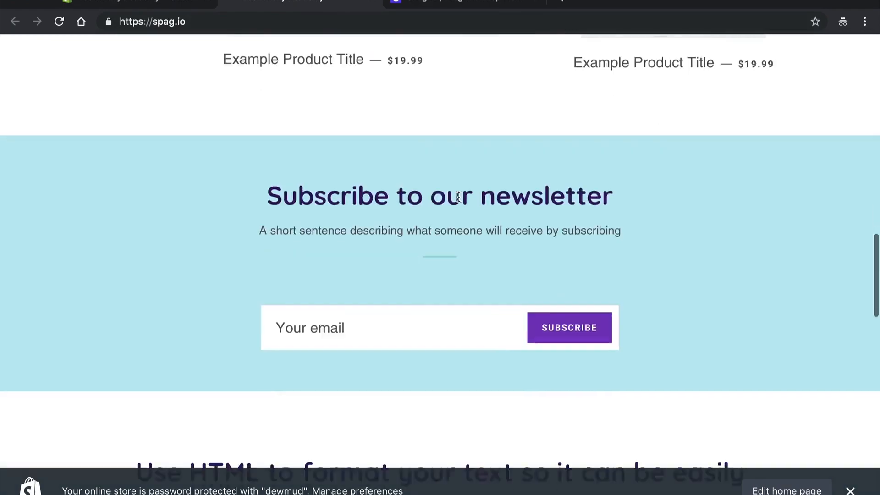
# Step: Return to the store admin and open the store's legal pages settings
pyautogui.click(133, 4)
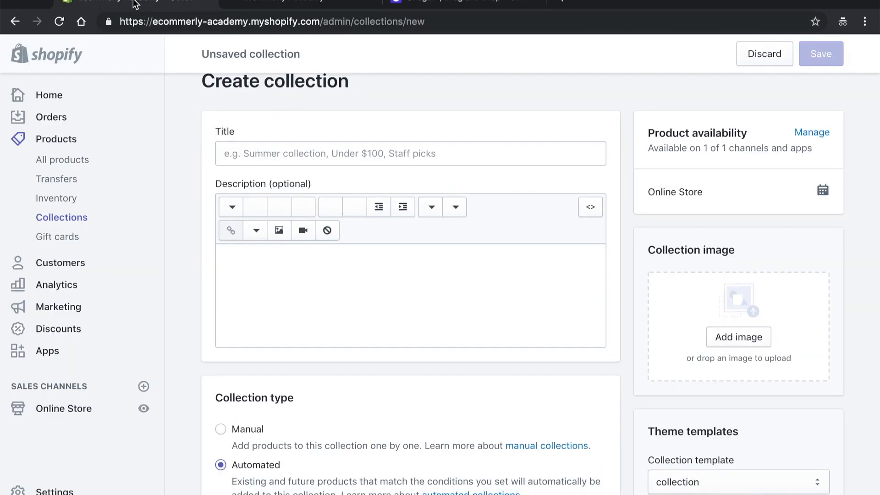
pyautogui.scroll(1, 202, 129)
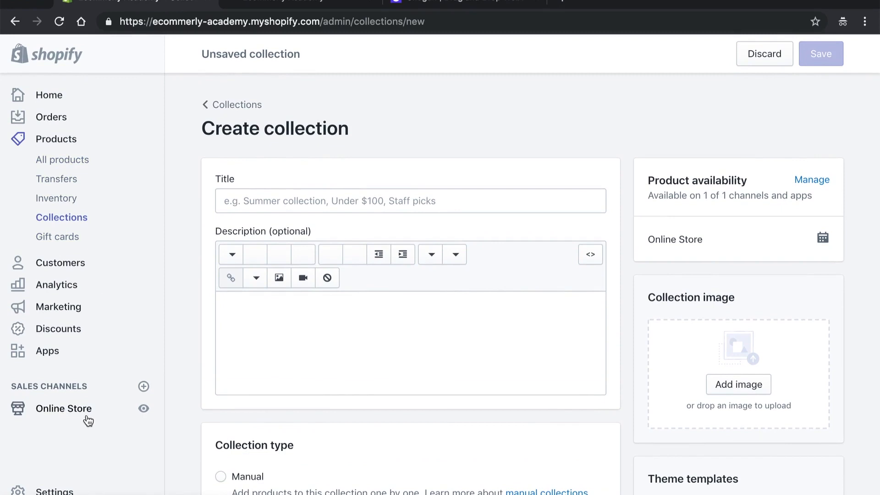
pyautogui.scroll(-1, 78, 424)
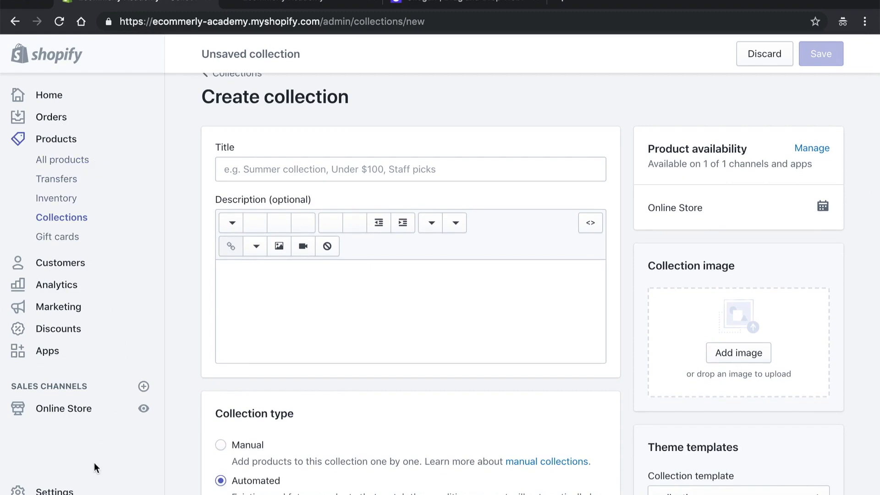
pyautogui.scroll(-4, 105, 438)
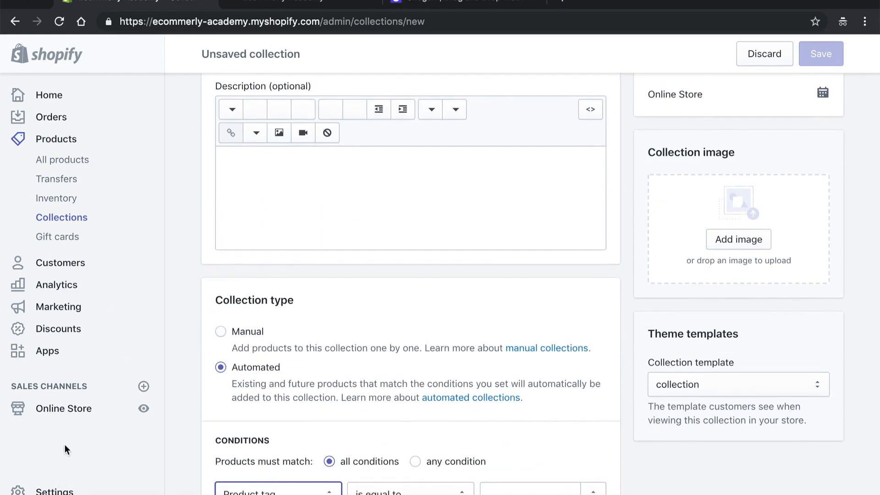
pyautogui.click(54, 490)
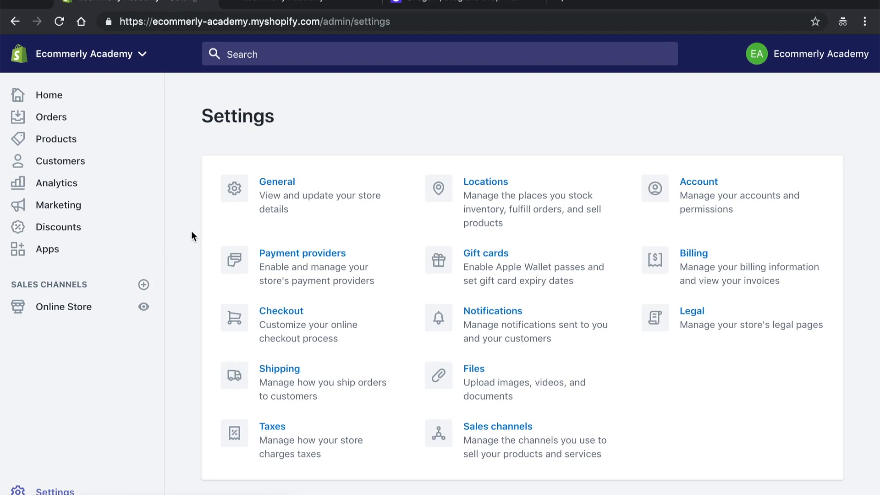
pyautogui.scroll(-1, 191, 235)
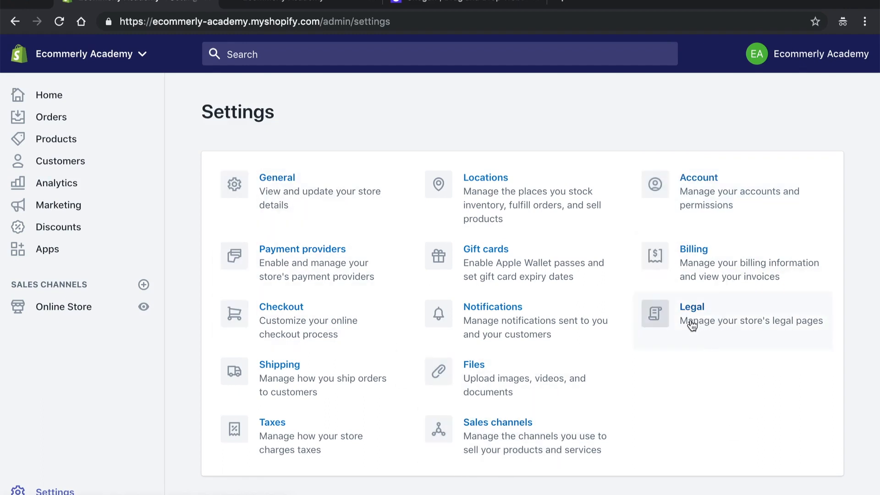
pyautogui.click(731, 325)
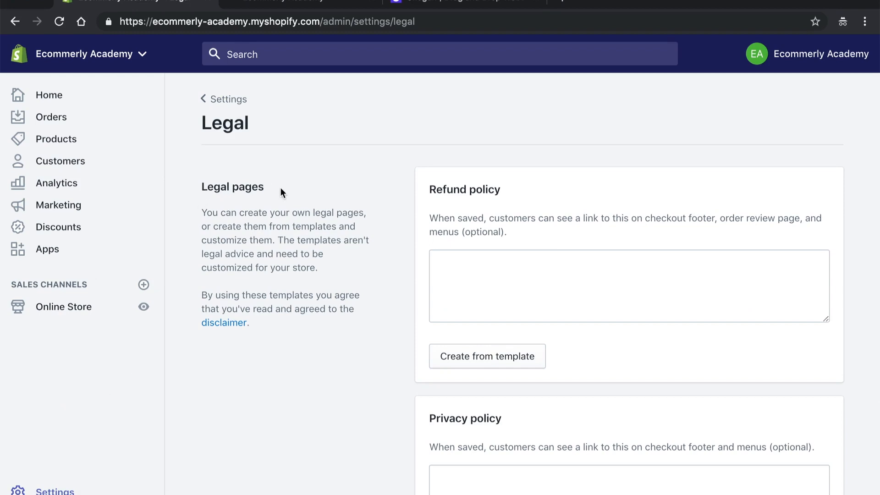
# Step: Examine the legal pages settings, including the refund policy and privacy policy sections and their template options
pyautogui.scroll(-1, 601, 222)
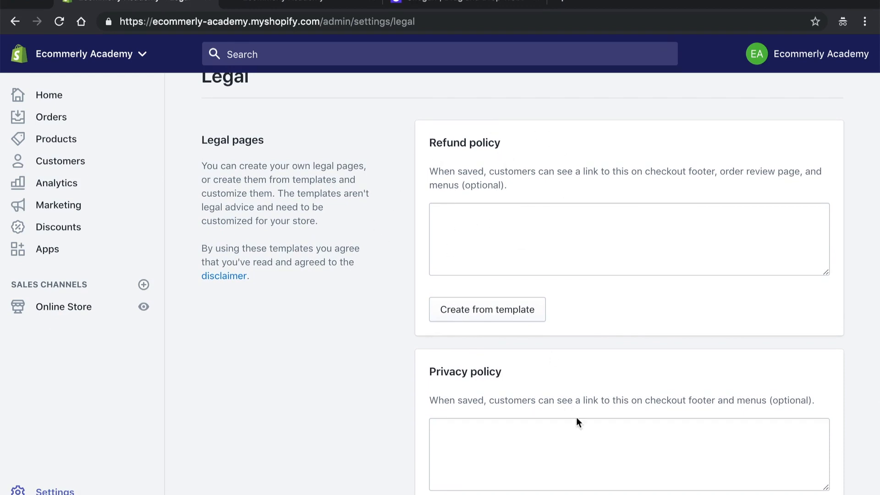
pyautogui.scroll(-3, 576, 420)
pyautogui.scroll(-6, 577, 365)
pyautogui.scroll(-2, 472, 378)
pyautogui.scroll(12, 472, 376)
pyautogui.scroll(-1, 473, 374)
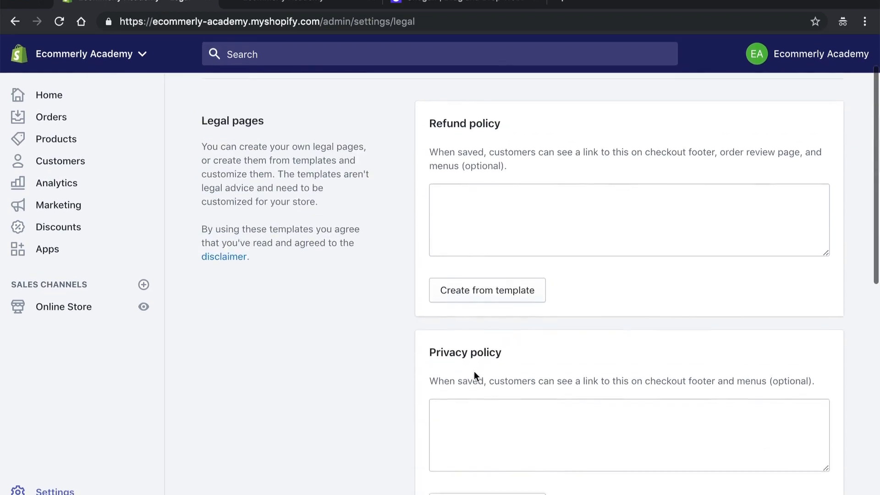
pyautogui.scroll(1, 458, 154)
pyautogui.click(430, 176)
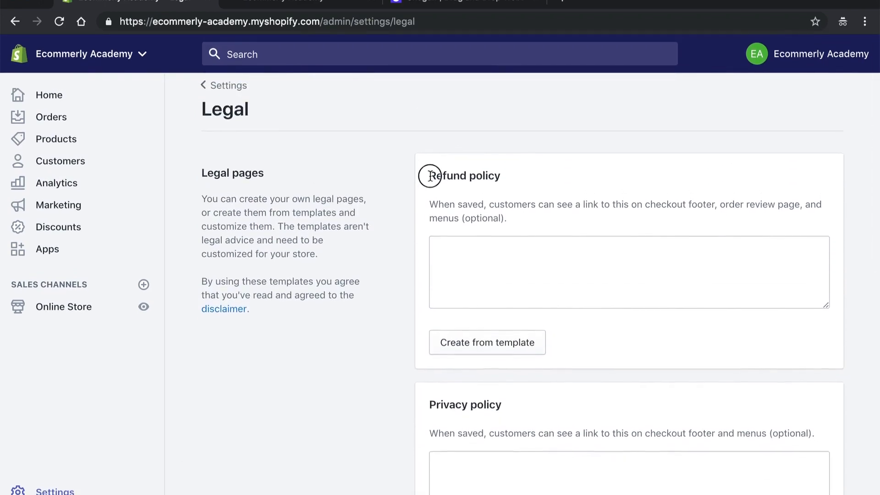
pyautogui.moveTo(430, 175); pyautogui.dragTo(514, 178)
pyautogui.click(494, 173)
pyautogui.scroll(-1, 494, 173)
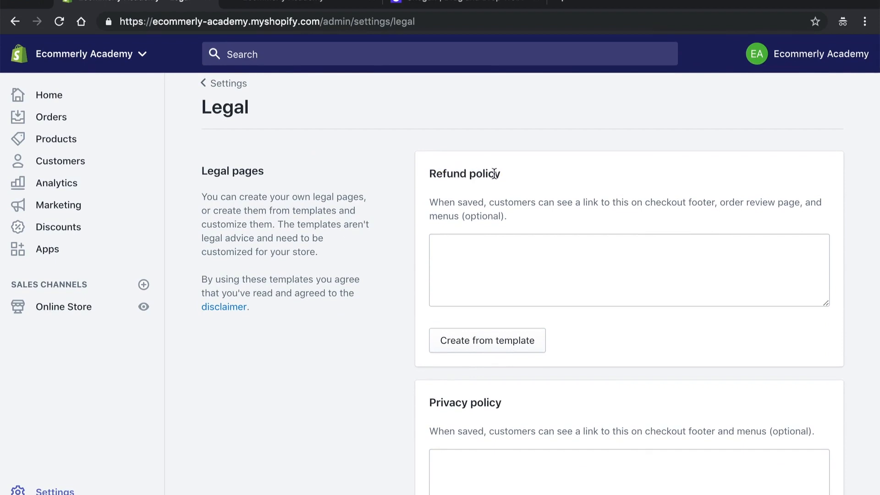
# Step: Generate the refund policy from the template, review its full text and save the legal pages
pyautogui.click(463, 346)
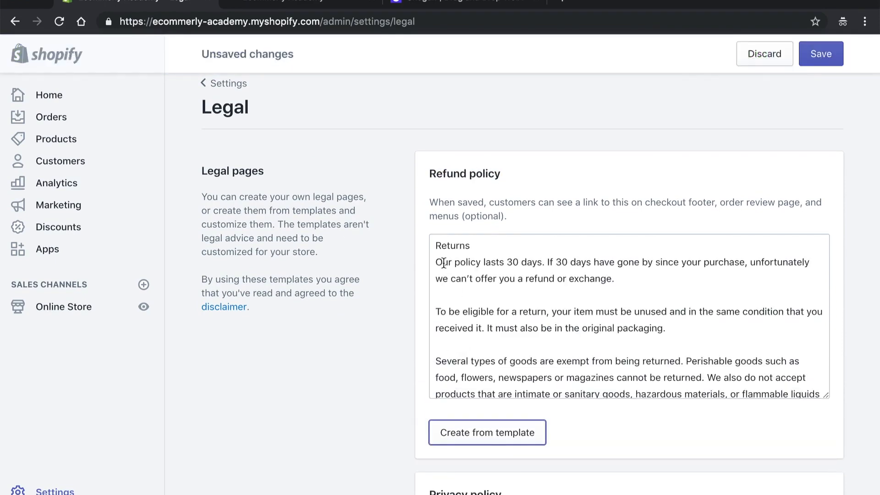
pyautogui.scroll(-6, 444, 262)
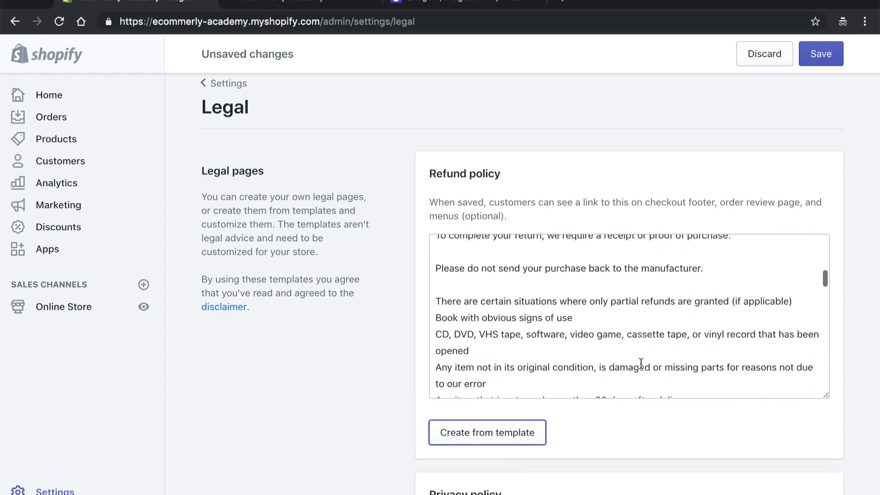
pyautogui.scroll(-5, 640, 362)
pyautogui.scroll(-6, 609, 354)
pyautogui.scroll(-4, 576, 326)
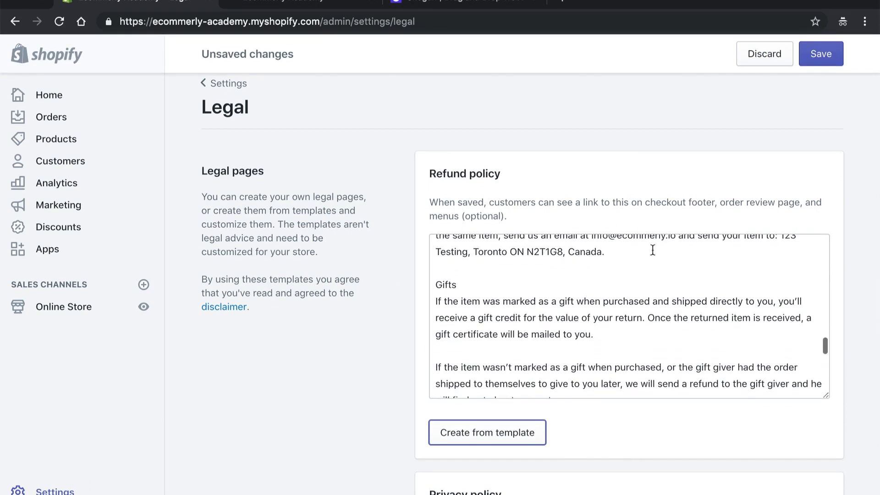
pyautogui.scroll(-8, 504, 302)
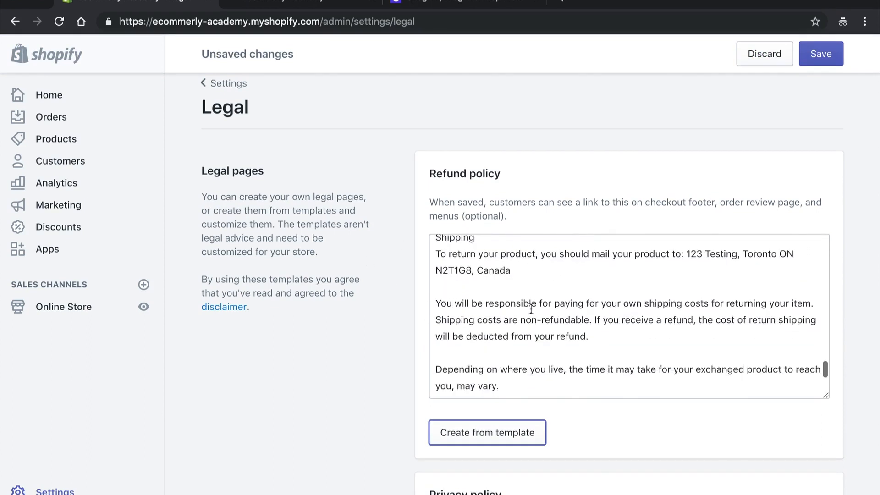
pyautogui.scroll(-2, 530, 309)
pyautogui.scroll(-1, 626, 334)
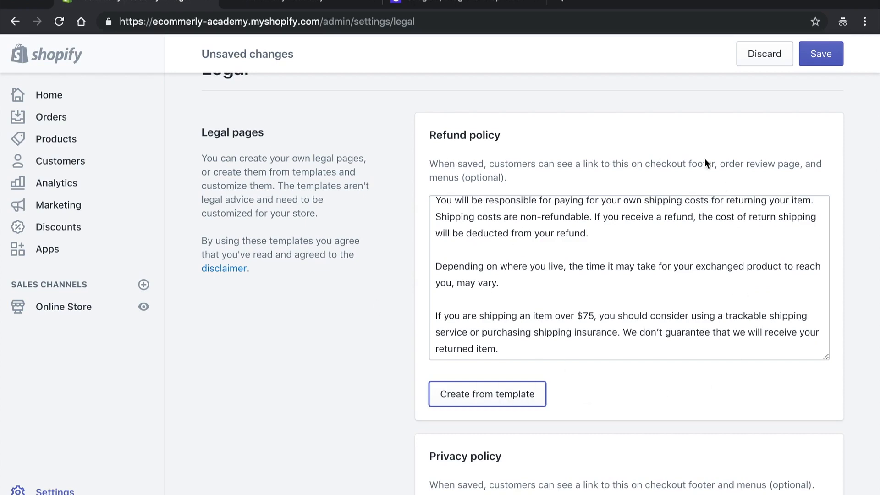
pyautogui.click(821, 54)
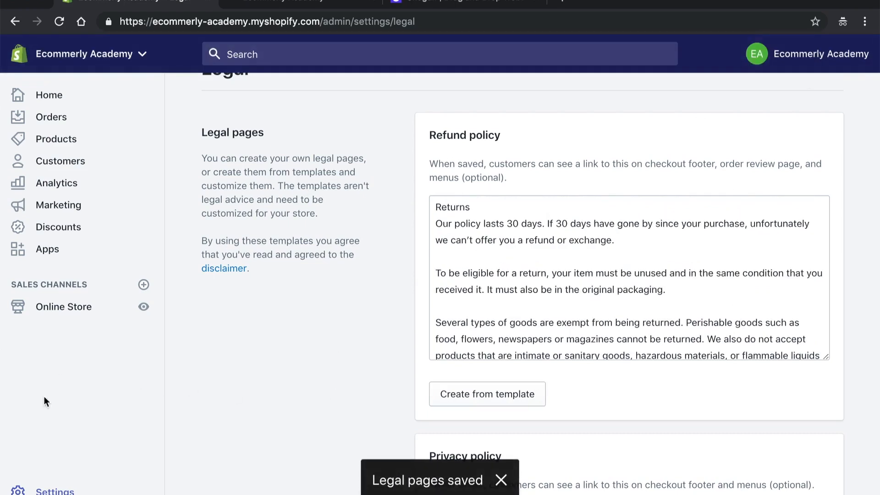
# Step: Add a menu item named Refund Policy, linked to the Refund Policy under Policies, to the footer menu and save it
pyautogui.click(73, 310)
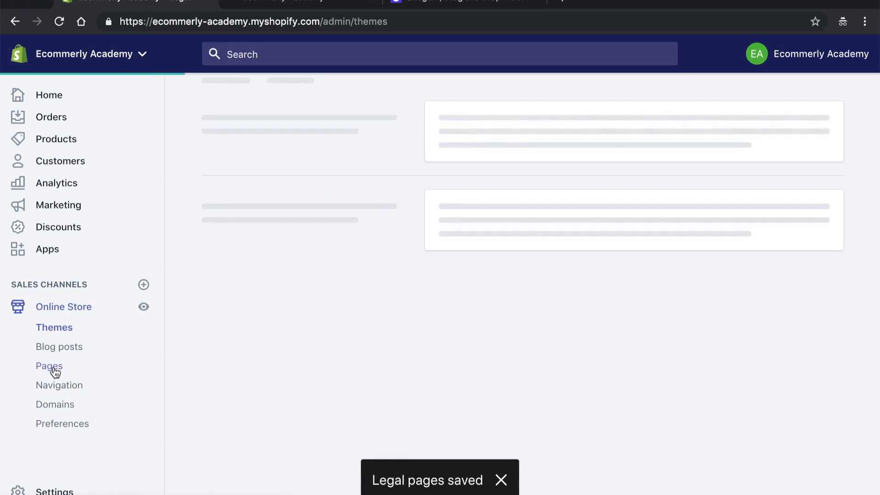
pyautogui.click(58, 388)
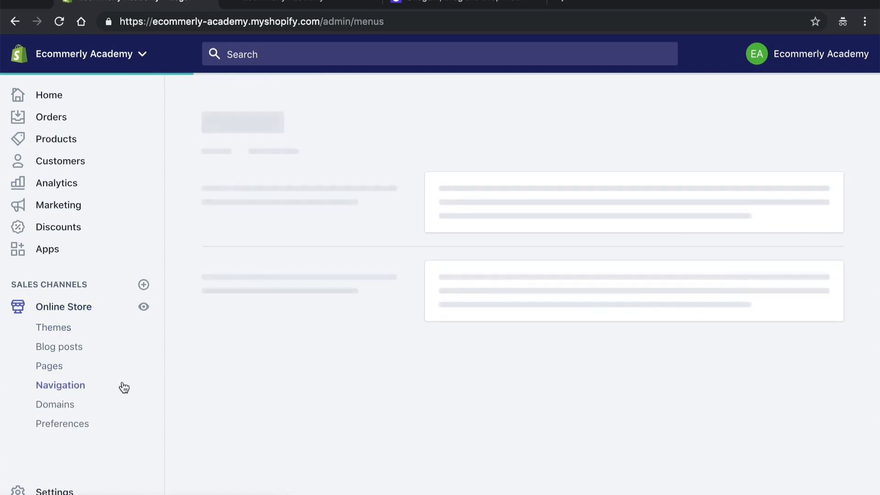
pyautogui.click(470, 256)
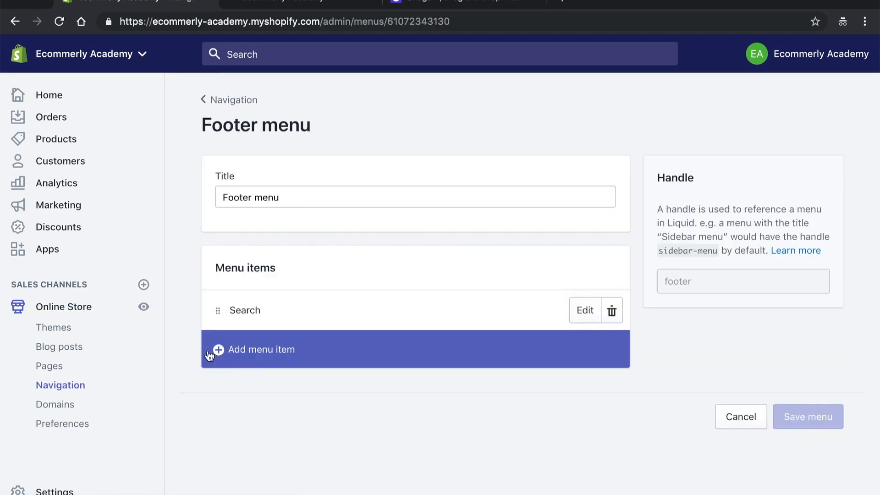
pyautogui.click(252, 355)
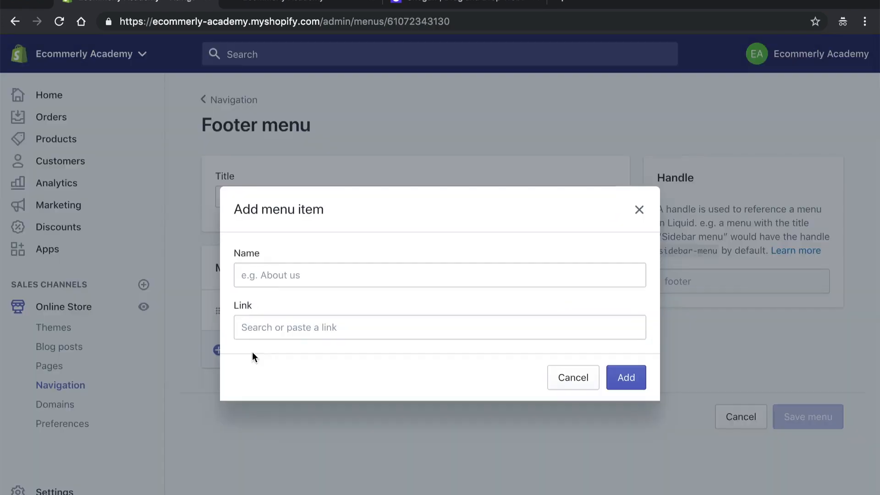
pyautogui.click(274, 272)
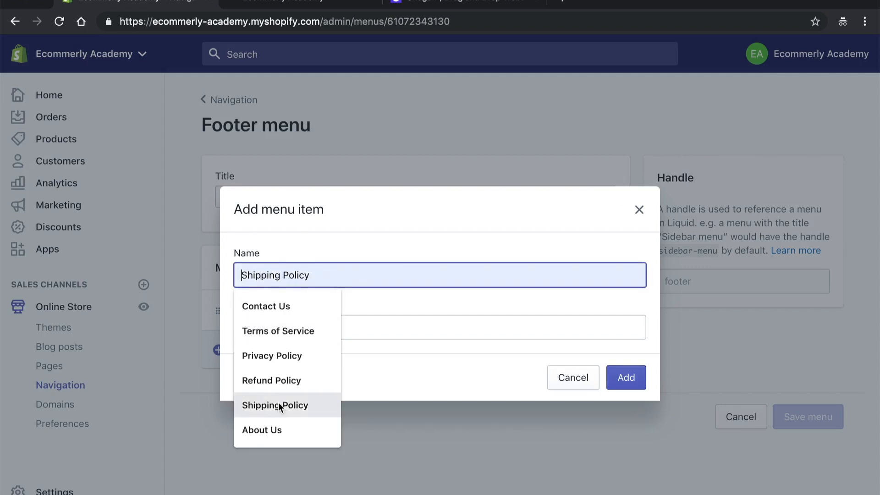
pyautogui.click(279, 379)
pyautogui.click(291, 329)
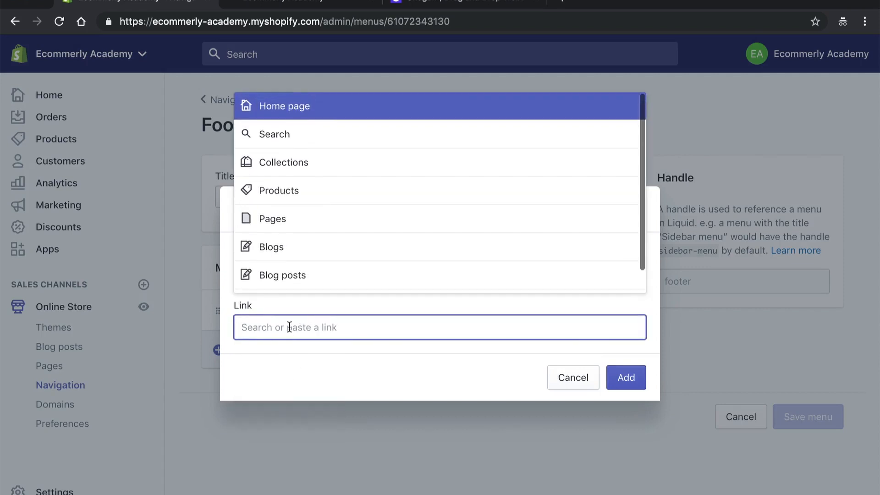
pyautogui.scroll(-1, 310, 238)
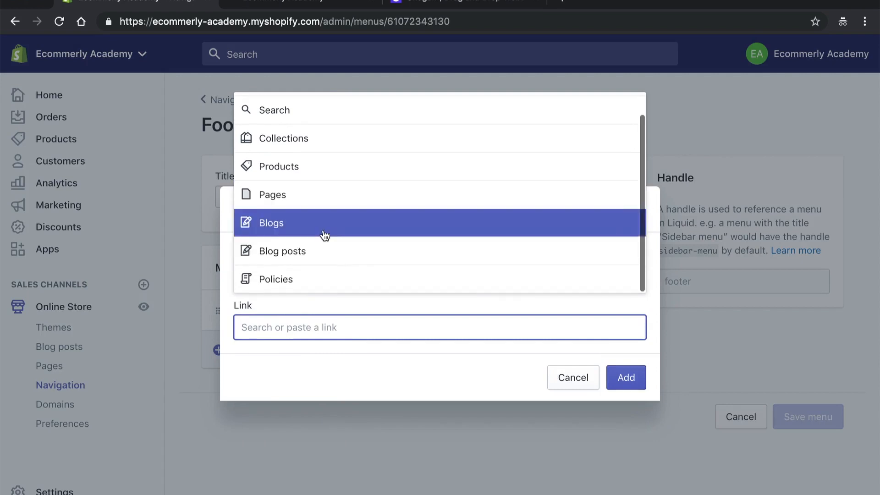
pyautogui.click(267, 283)
pyautogui.click(268, 283)
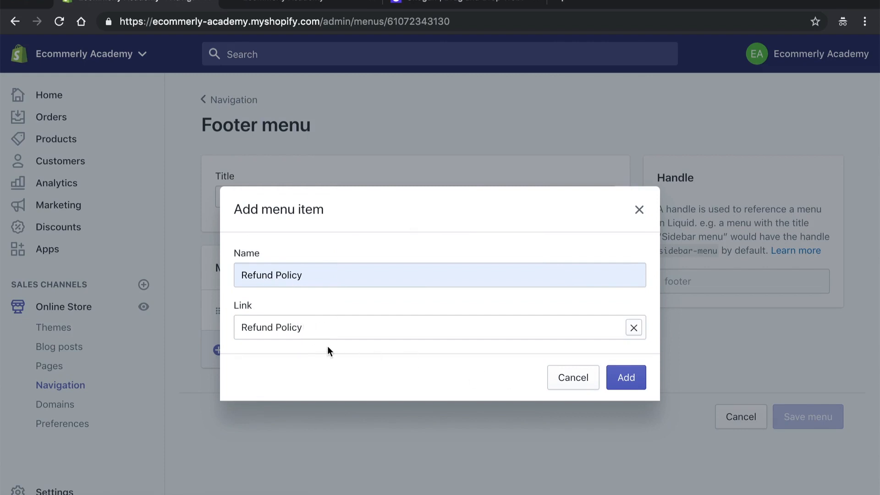
pyautogui.click(626, 377)
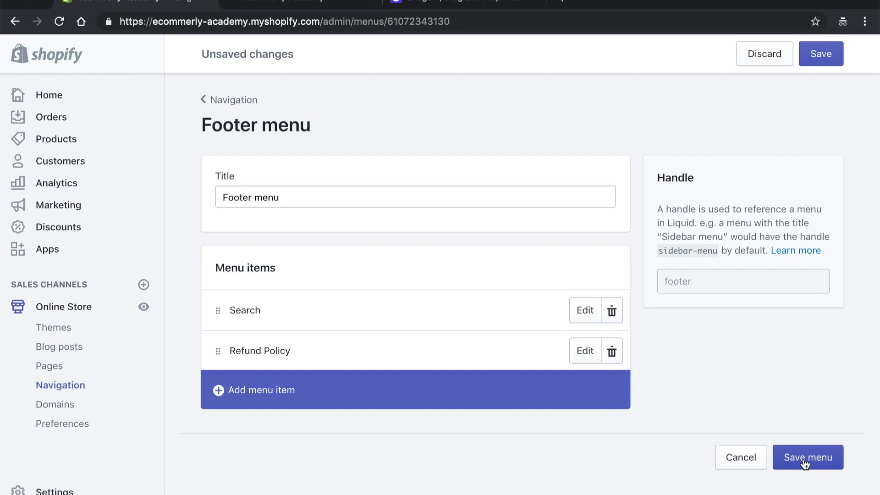
pyautogui.click(805, 458)
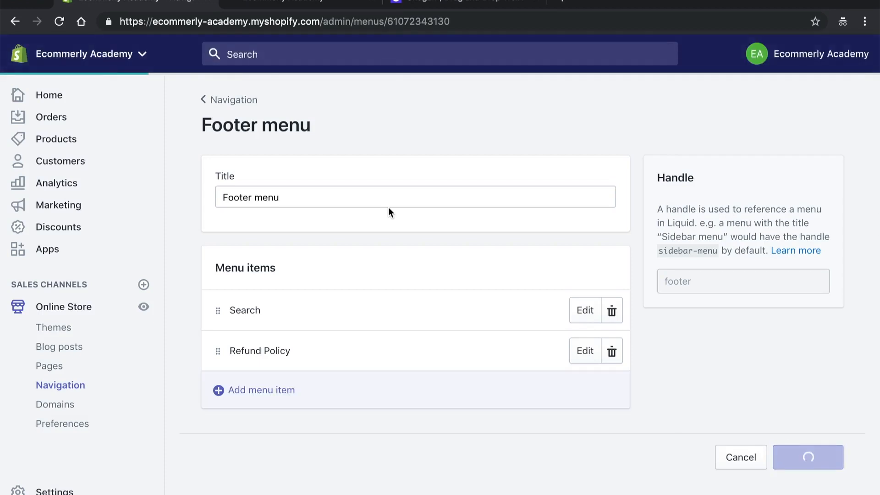
# Step: Switch to the live storefront, reload the home page and check its footer links with the password notice bar dismissed
pyautogui.click(249, 7)
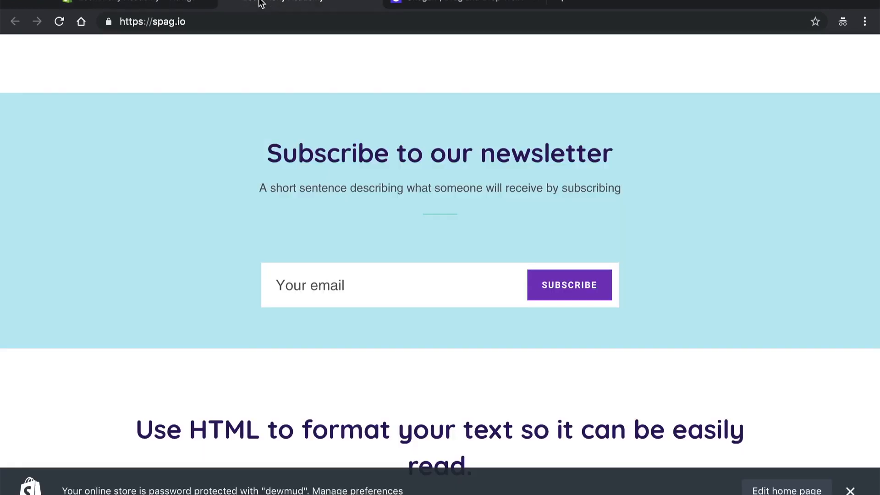
pyautogui.click(59, 21)
pyautogui.scroll(-4, 764, 225)
pyautogui.scroll(-5, 764, 222)
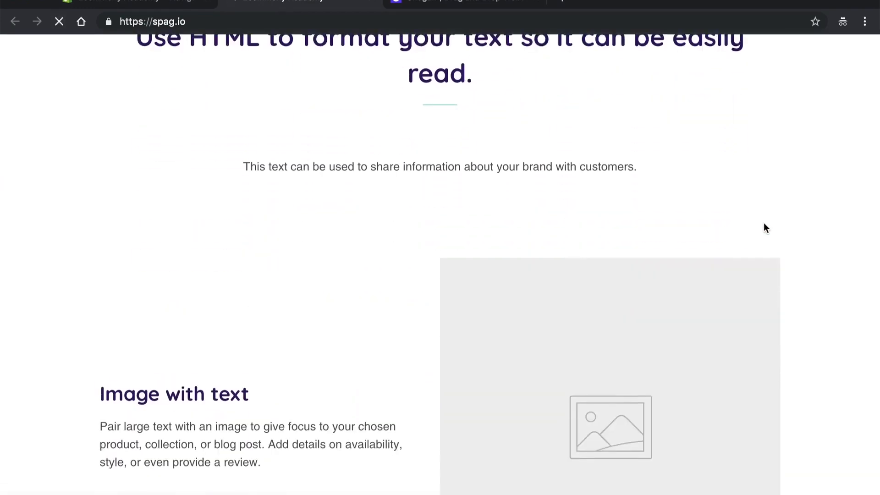
pyautogui.scroll(-14, 766, 223)
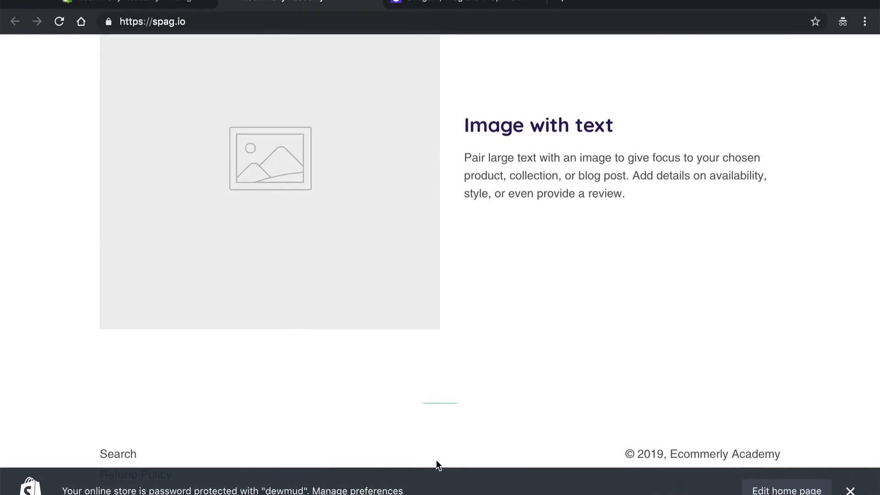
pyautogui.click(850, 491)
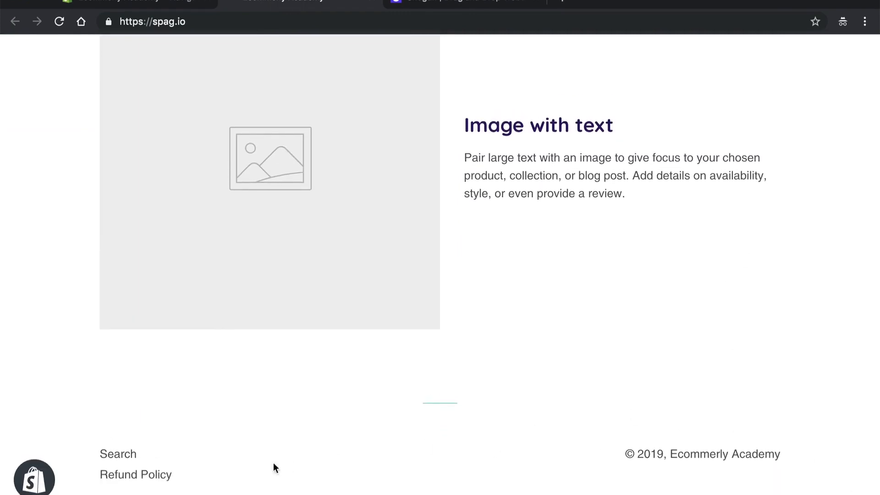
# Step: Open the refund policy page from the storefront's footer and read it through
pyautogui.click(154, 477)
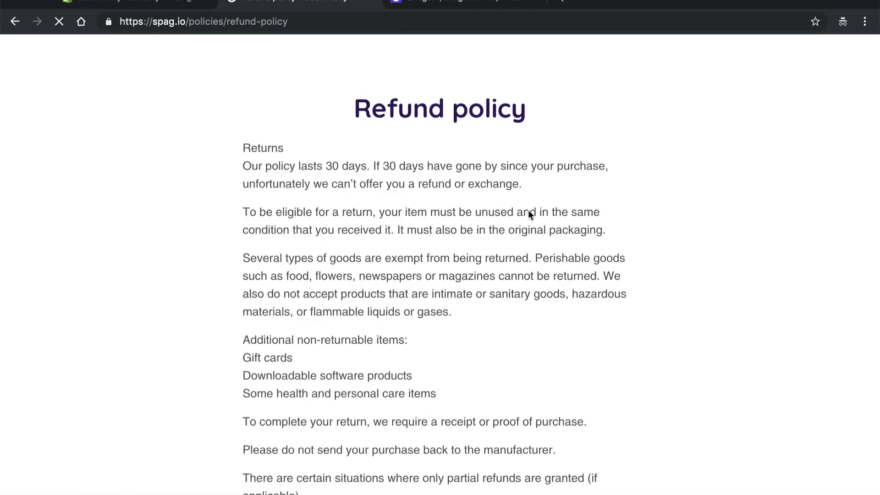
pyautogui.scroll(-15, 422, 291)
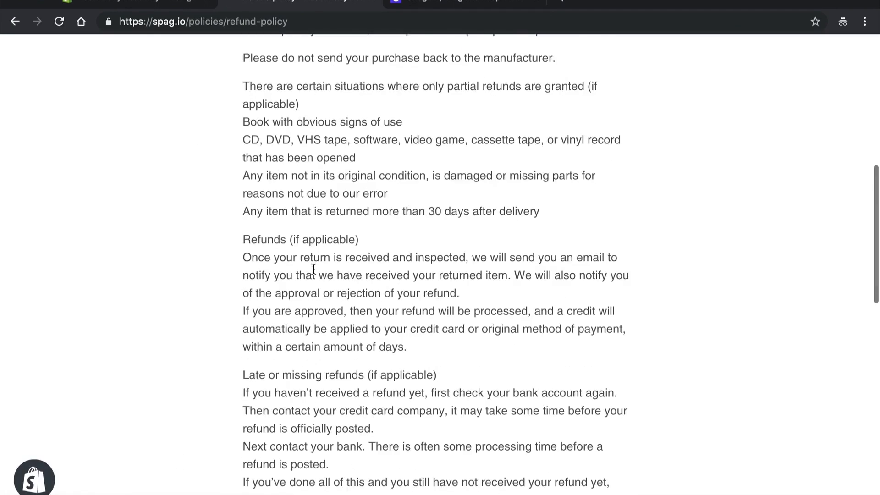
pyautogui.scroll(-10, 405, 298)
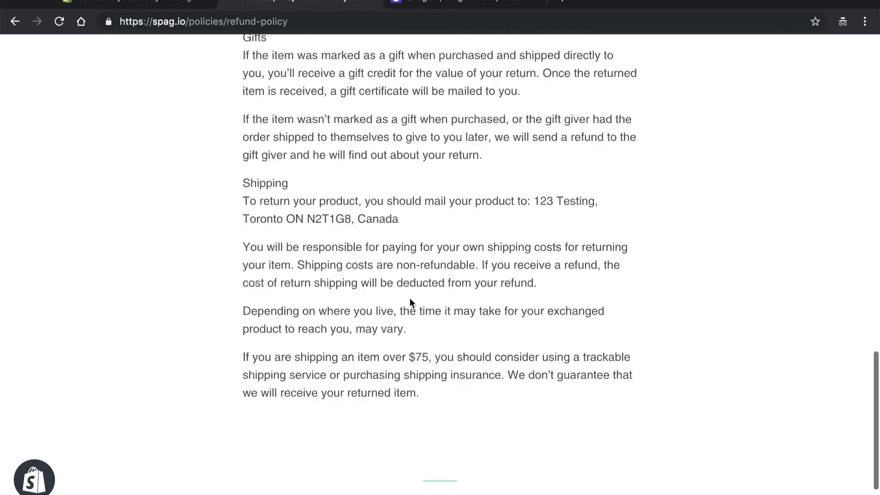
pyautogui.scroll(20, 409, 194)
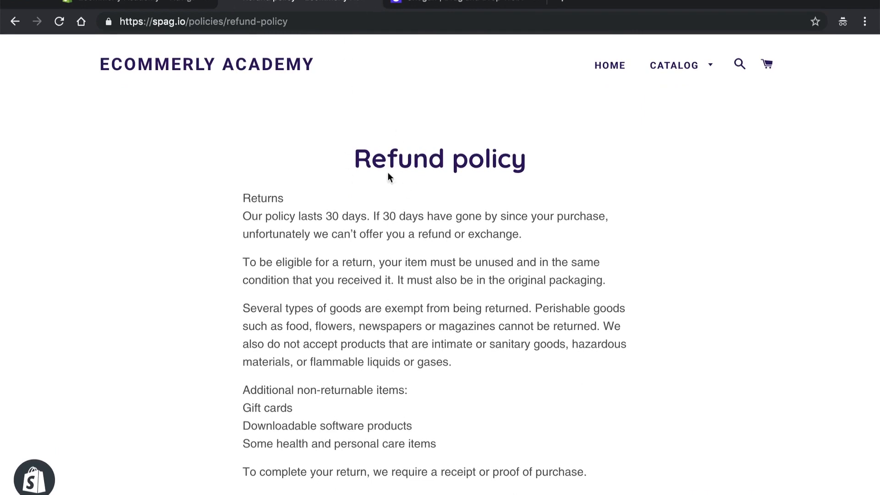
# Step: Return to the store admin, open the general settings and examine the store details, store address, and standards and formats sections
pyautogui.click(145, 1)
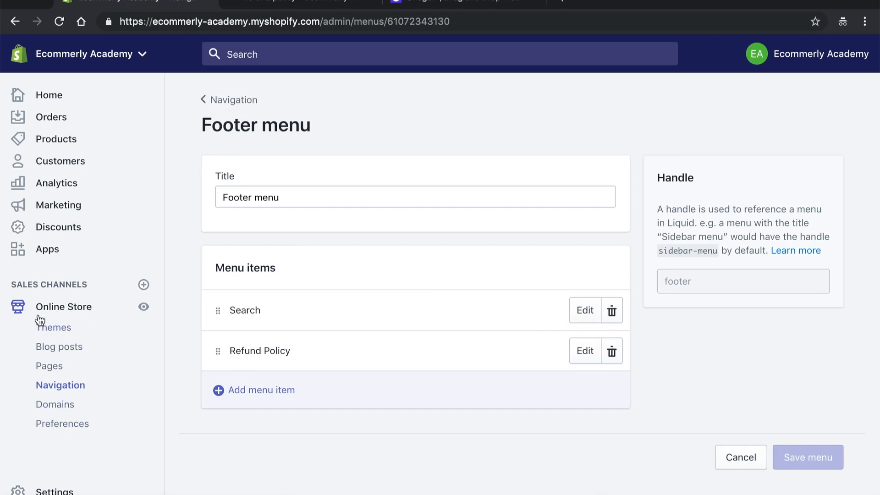
pyautogui.click(56, 491)
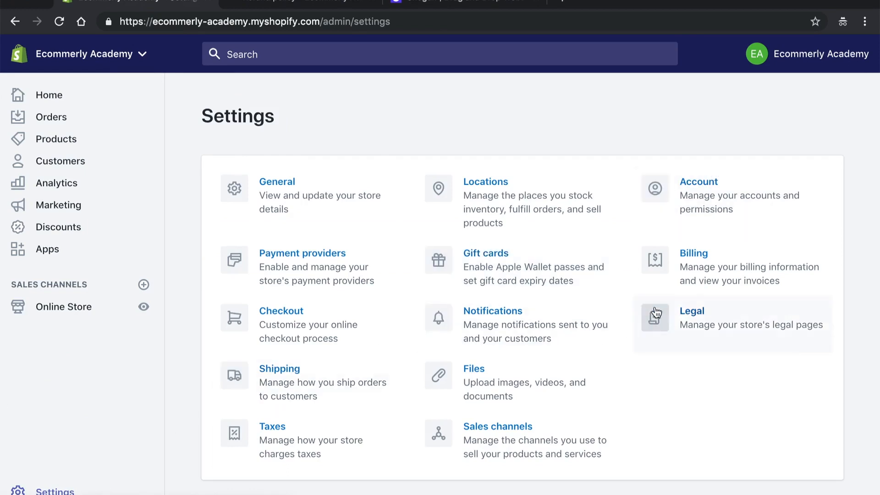
pyautogui.click(305, 198)
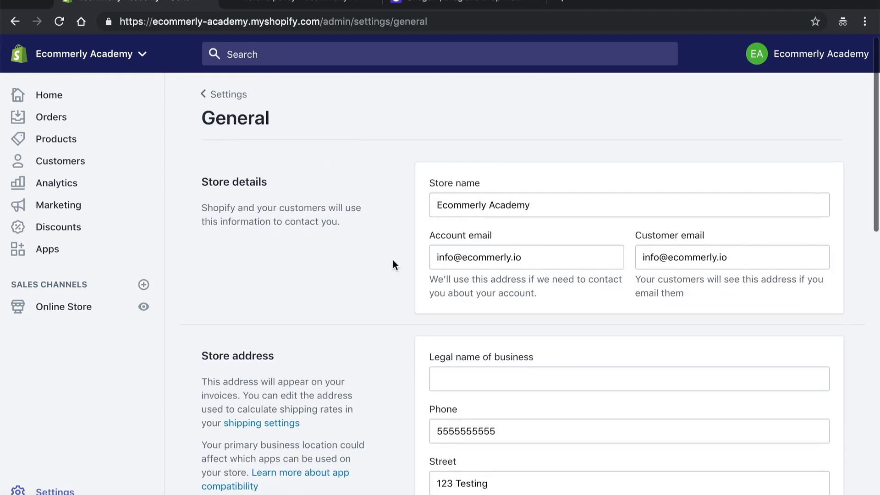
pyautogui.scroll(-1, 353, 175)
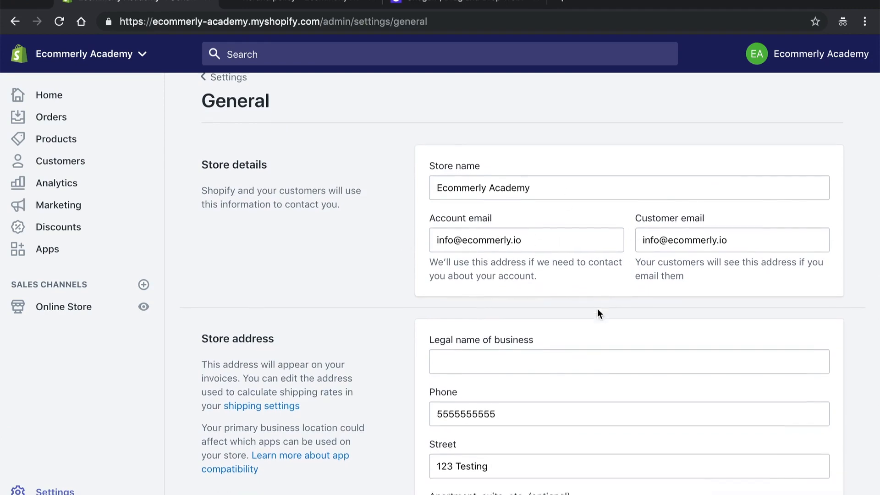
pyautogui.scroll(-5, 598, 309)
pyautogui.scroll(-3, 561, 261)
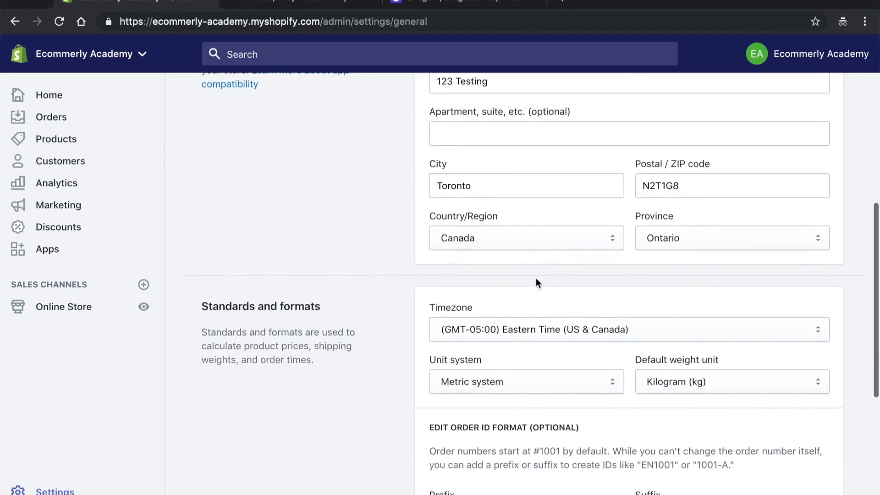
pyautogui.scroll(4, 496, 275)
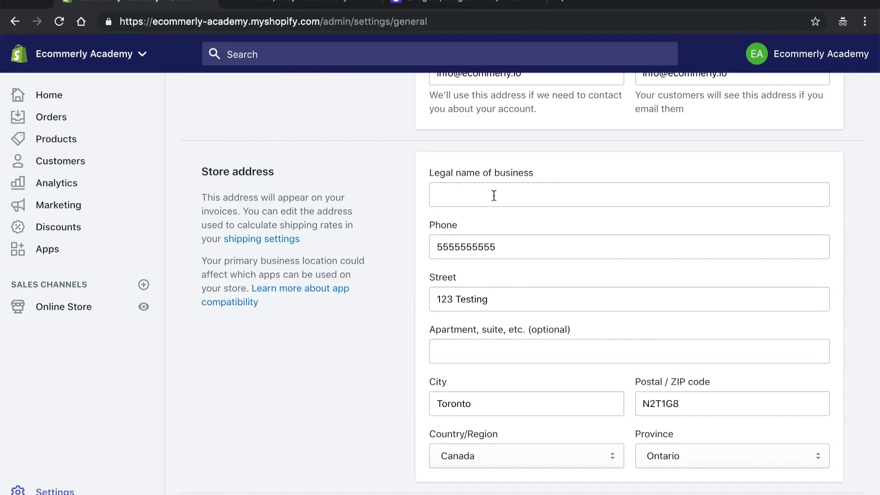
pyautogui.scroll(-2, 518, 241)
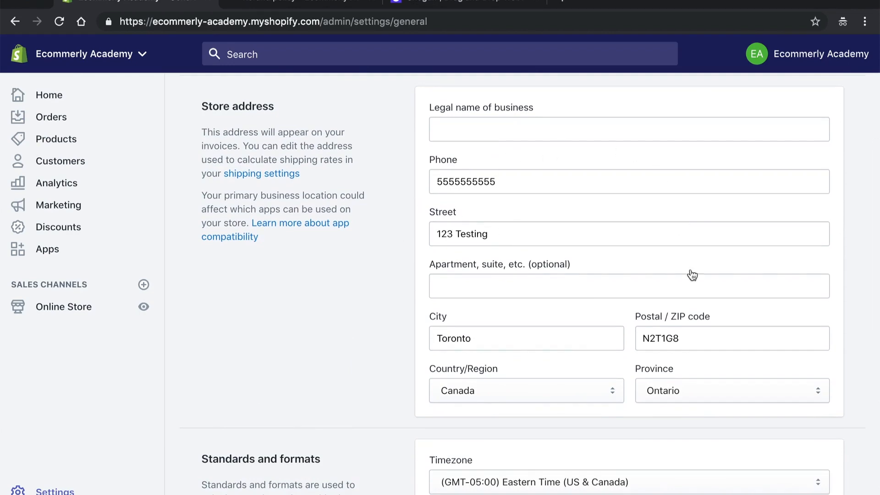
# Step: Set the store's unit system to Imperial system in the standards and formats settings
pyautogui.scroll(-6, 522, 238)
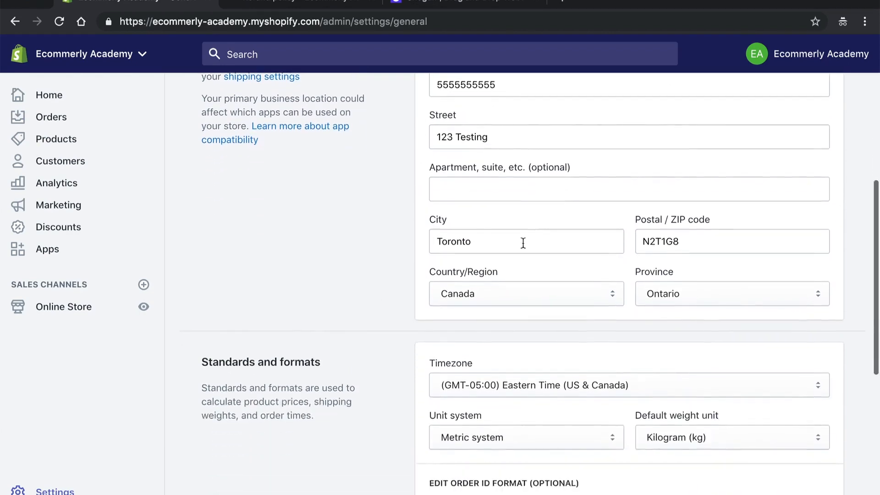
pyautogui.scroll(-1, 529, 213)
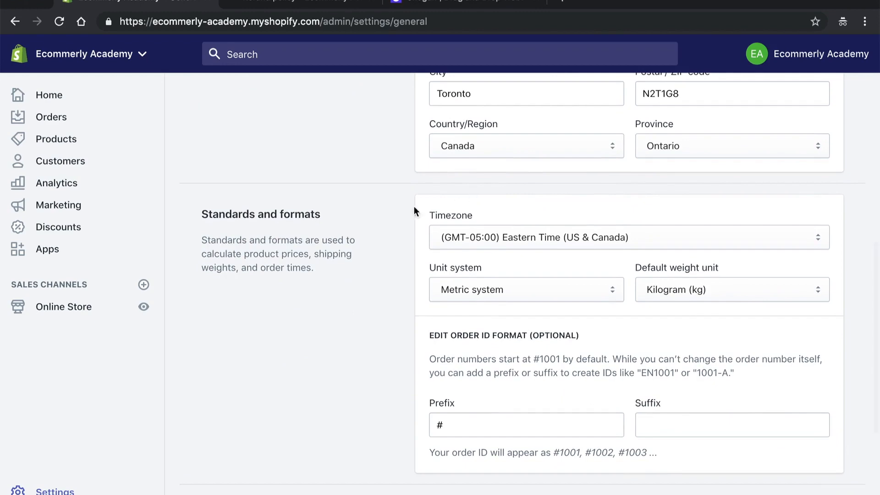
pyautogui.moveTo(202, 213); pyautogui.dragTo(298, 212)
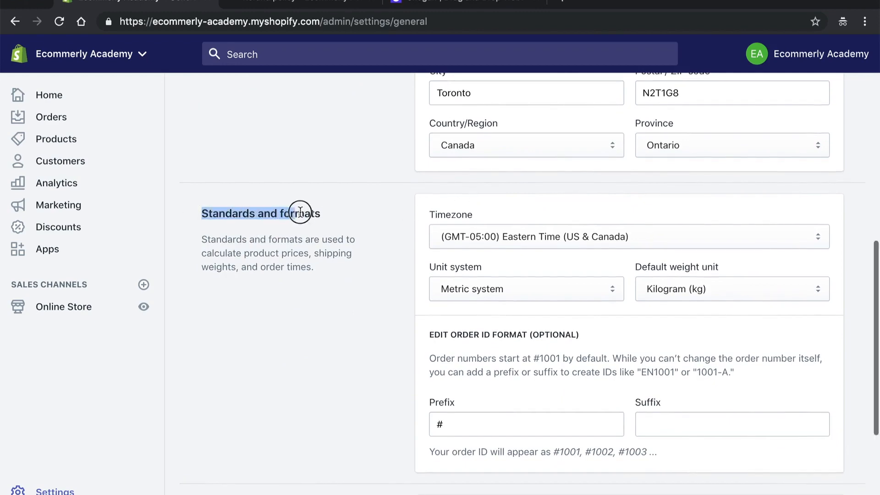
pyautogui.click(334, 213)
pyautogui.scroll(-2, 335, 214)
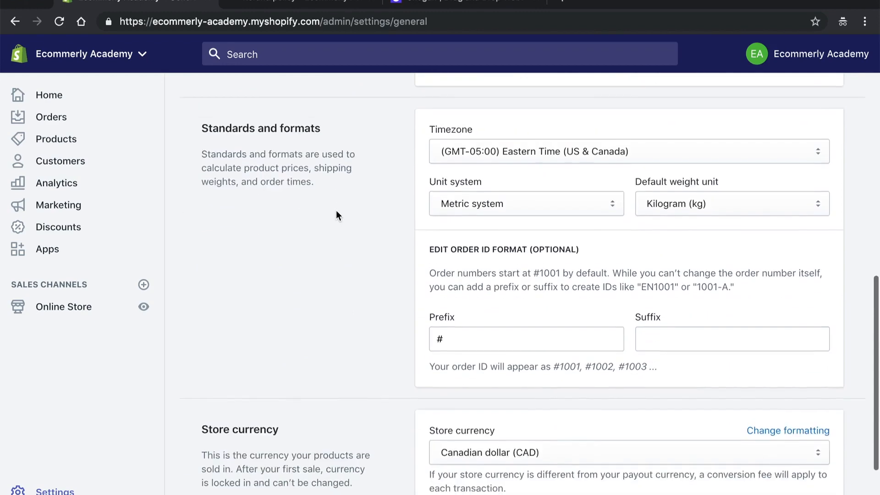
pyautogui.scroll(1, 626, 197)
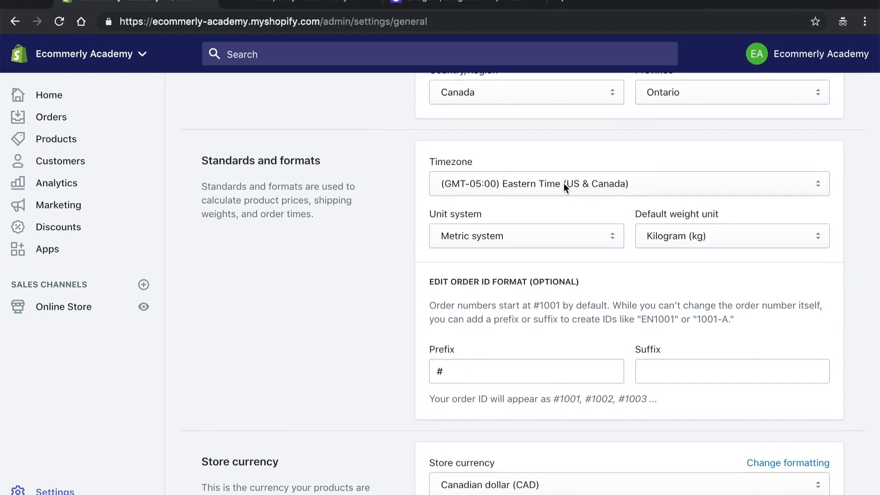
pyautogui.click(518, 238)
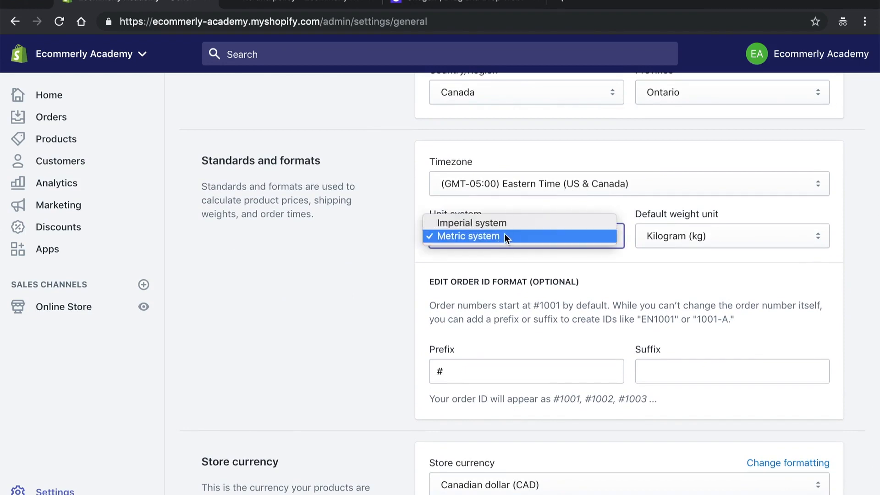
pyautogui.click(505, 235)
pyautogui.click(666, 238)
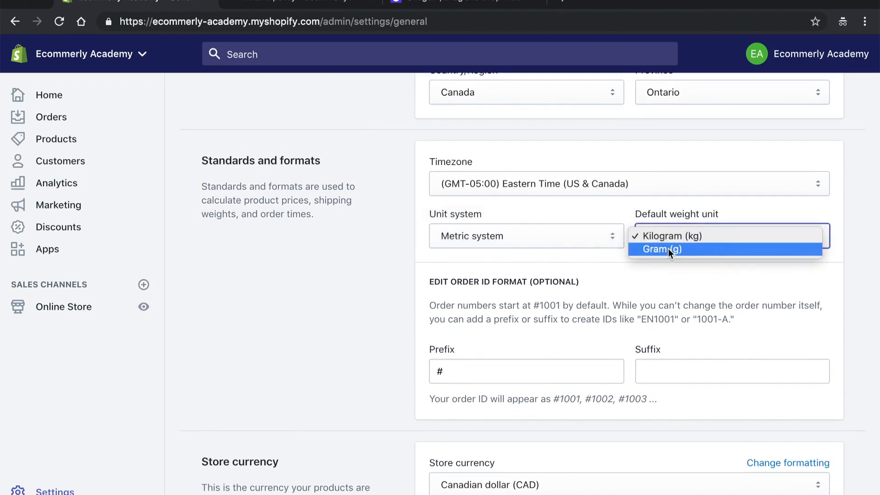
pyautogui.click(673, 235)
pyautogui.click(530, 235)
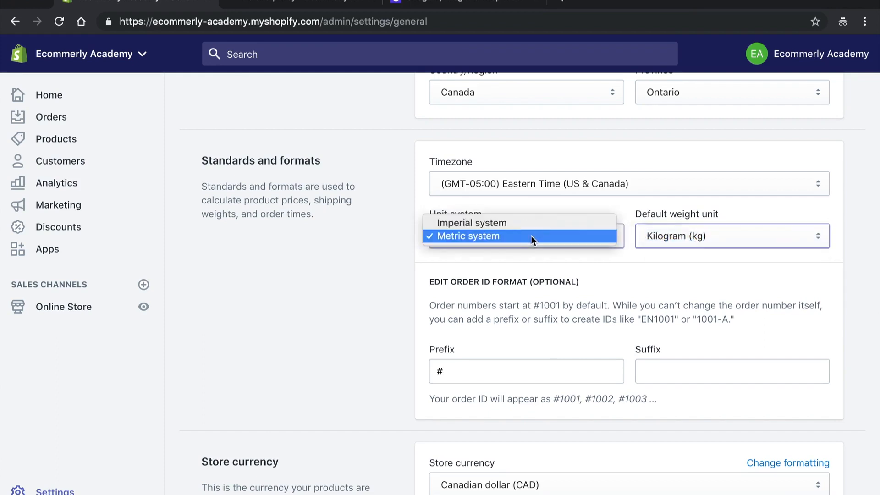
pyautogui.click(494, 232)
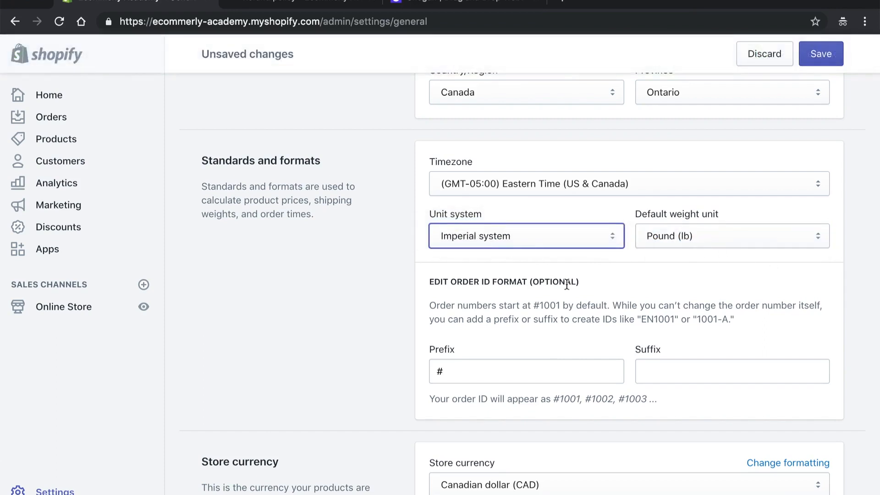
# Step: Examine the order ID format and store currency sections, including the currency choices and the note on changing currency after the first sale
pyautogui.scroll(-1, 566, 284)
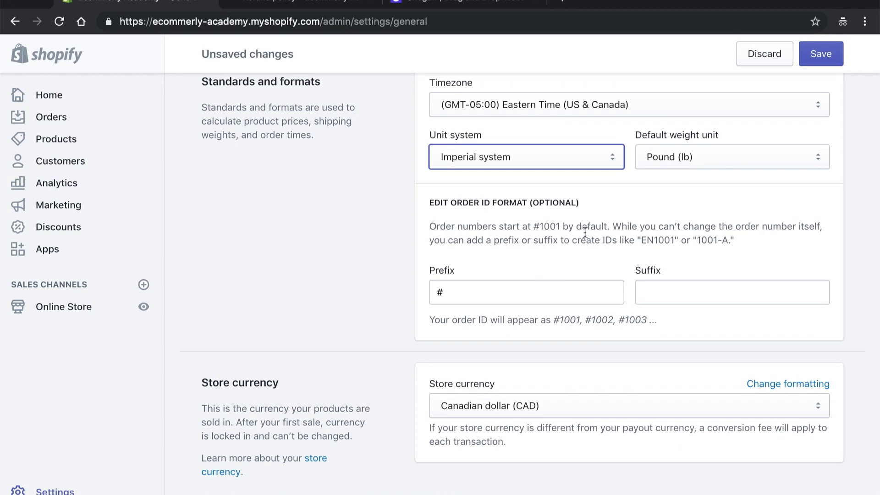
pyautogui.scroll(-1, 454, 204)
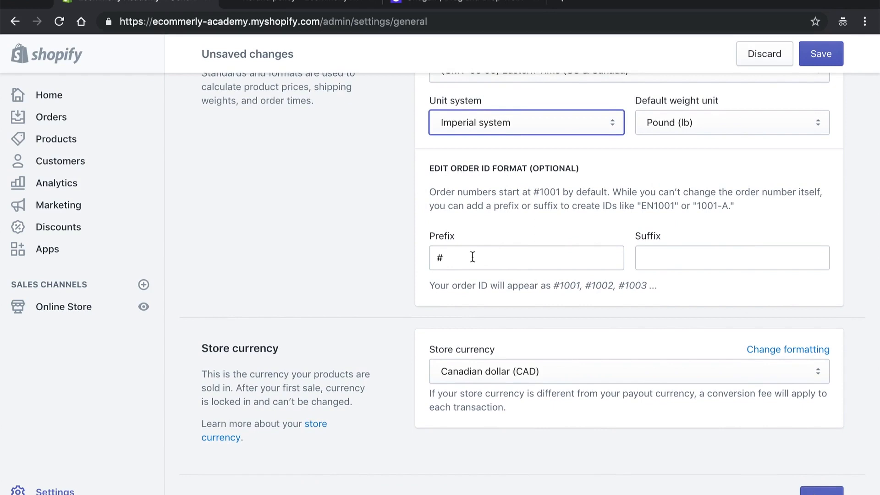
pyautogui.scroll(-1, 504, 260)
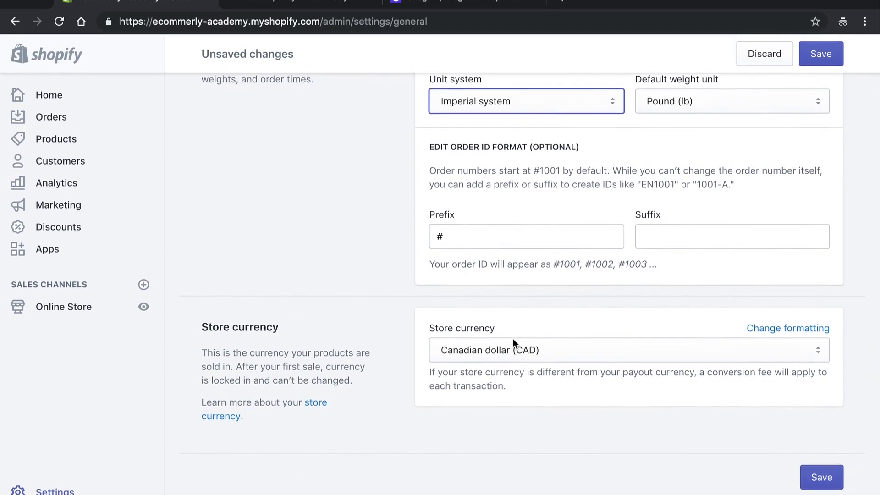
pyautogui.moveTo(202, 324); pyautogui.dragTo(288, 331)
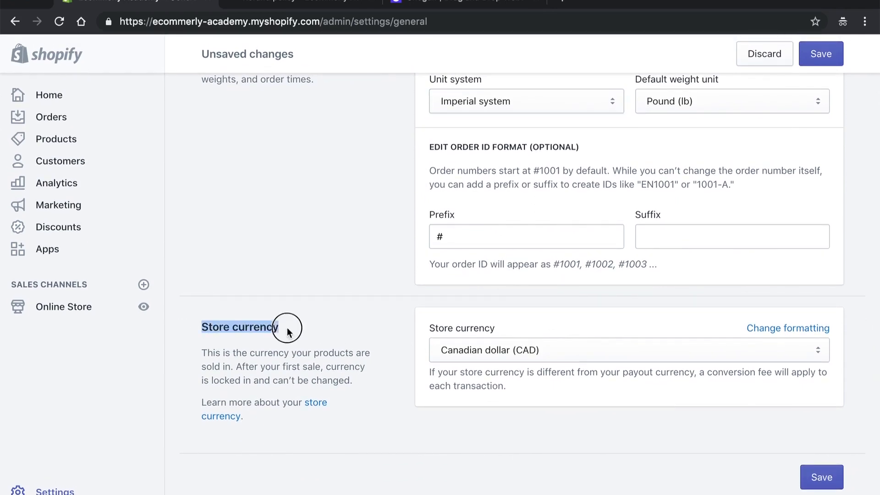
pyautogui.click(278, 326)
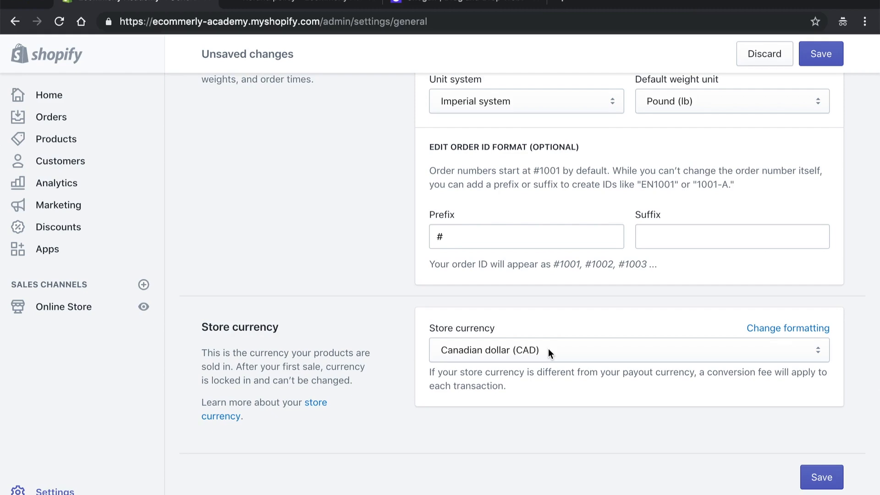
pyautogui.click(565, 352)
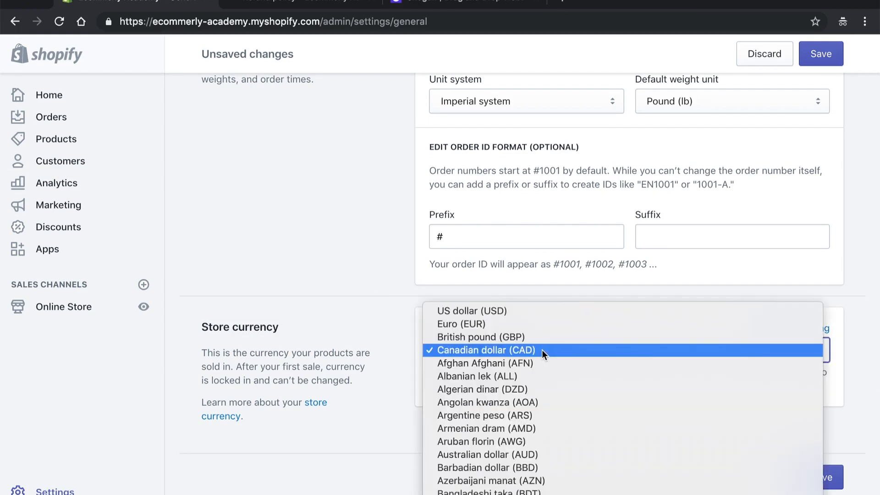
pyautogui.click(327, 338)
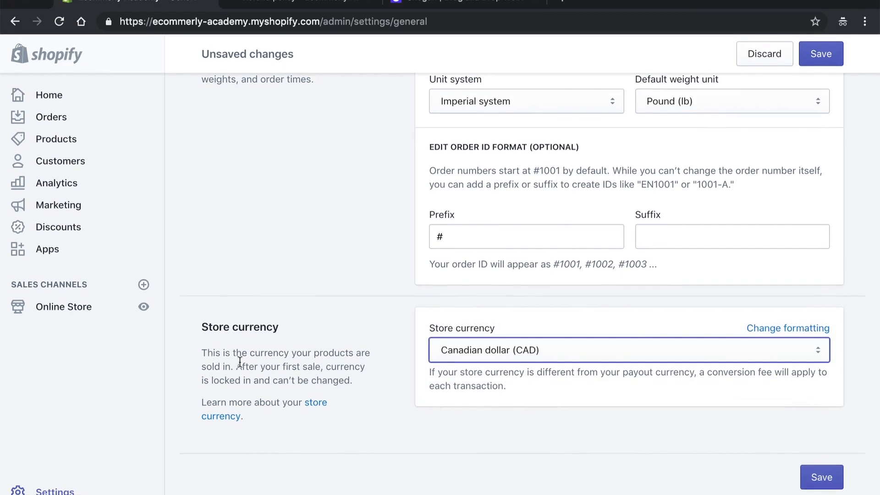
pyautogui.moveTo(236, 367); pyautogui.dragTo(352, 380)
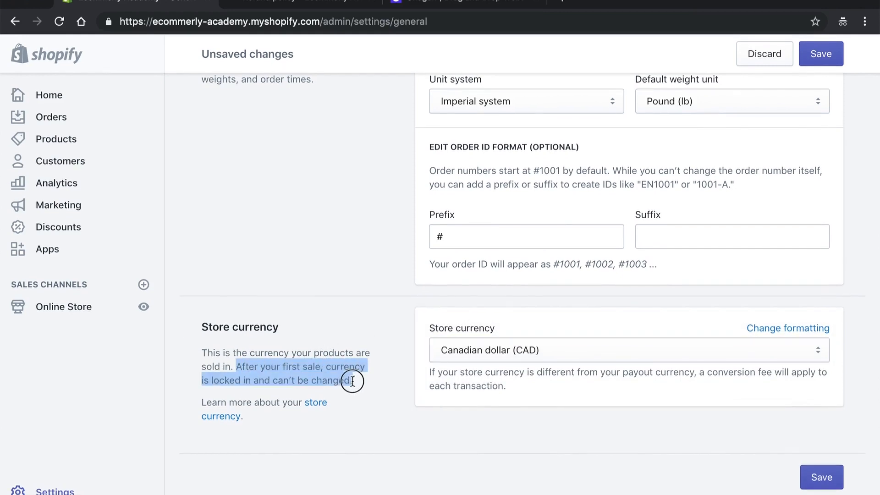
pyautogui.click(365, 385)
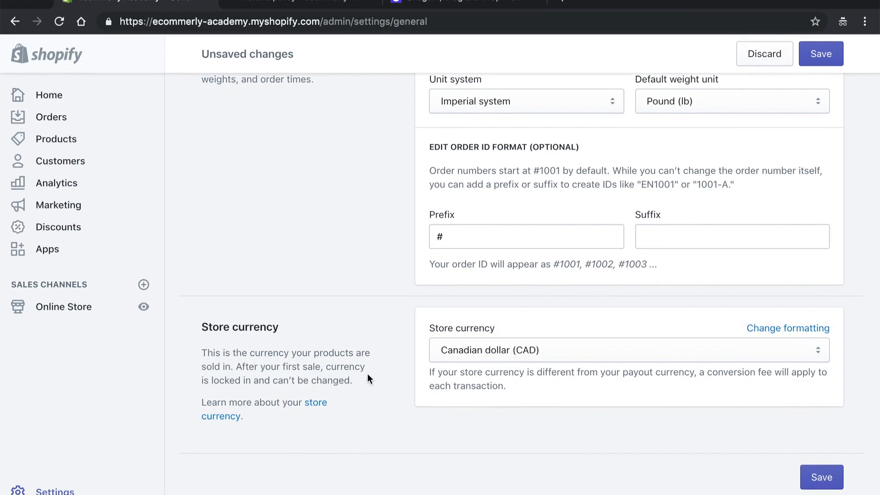
# Step: Set the store currency to US dollar (USD) and save the general settings
pyautogui.click(446, 350)
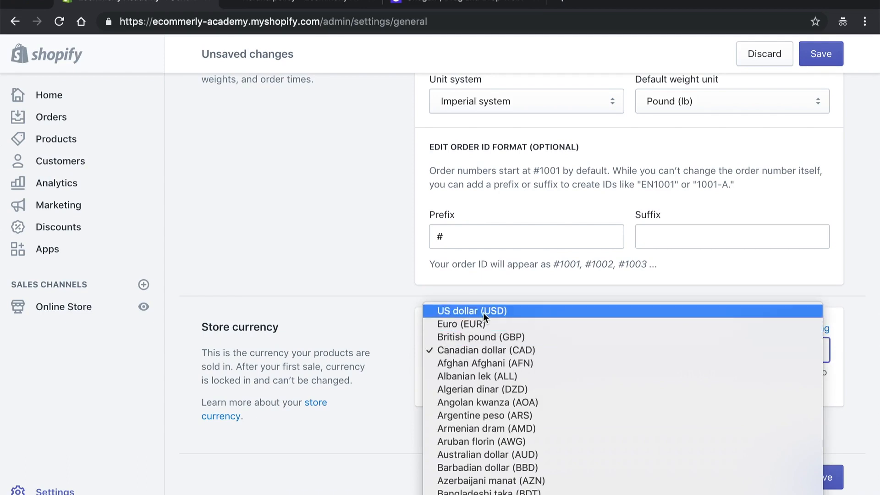
pyautogui.click(469, 310)
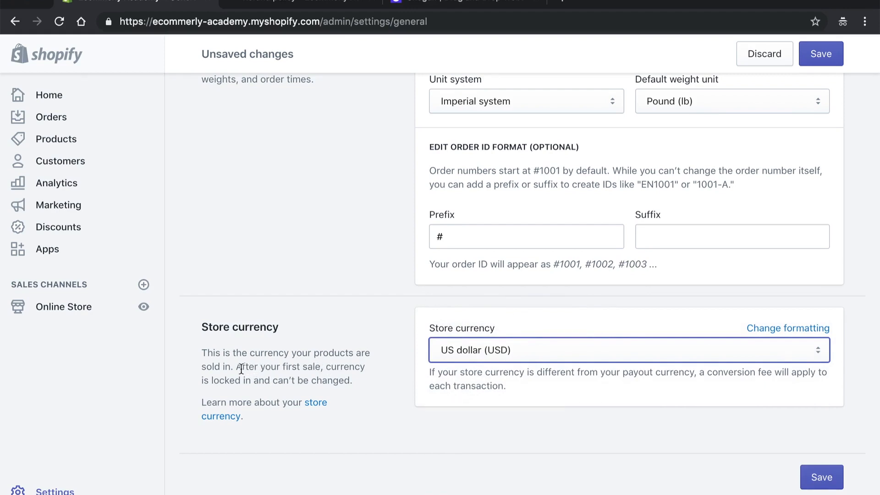
pyautogui.moveTo(208, 326); pyautogui.dragTo(286, 332)
pyautogui.click(301, 326)
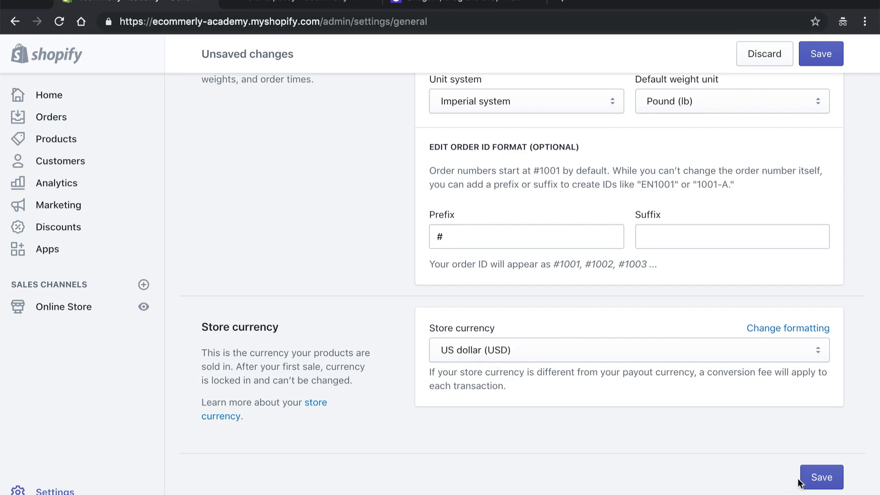
pyautogui.click(823, 478)
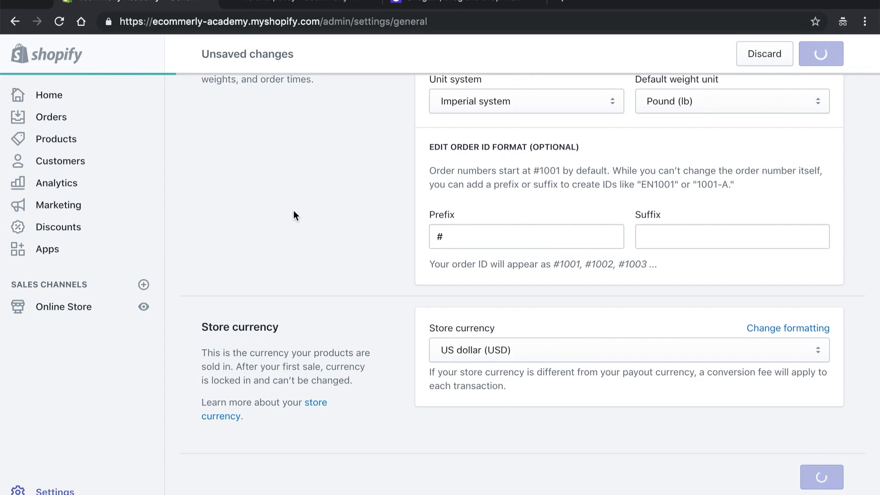
# Step: Return to the settings overview and open the payment providers settings
pyautogui.scroll(15, 293, 216)
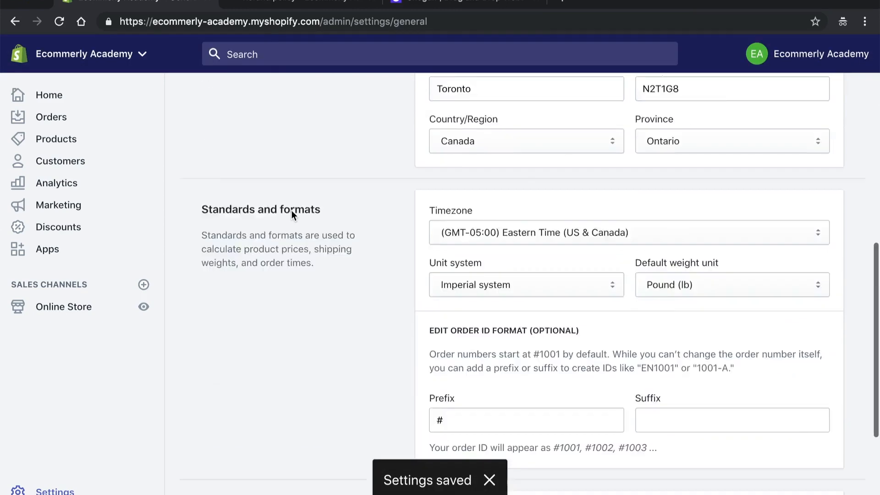
pyautogui.click(227, 100)
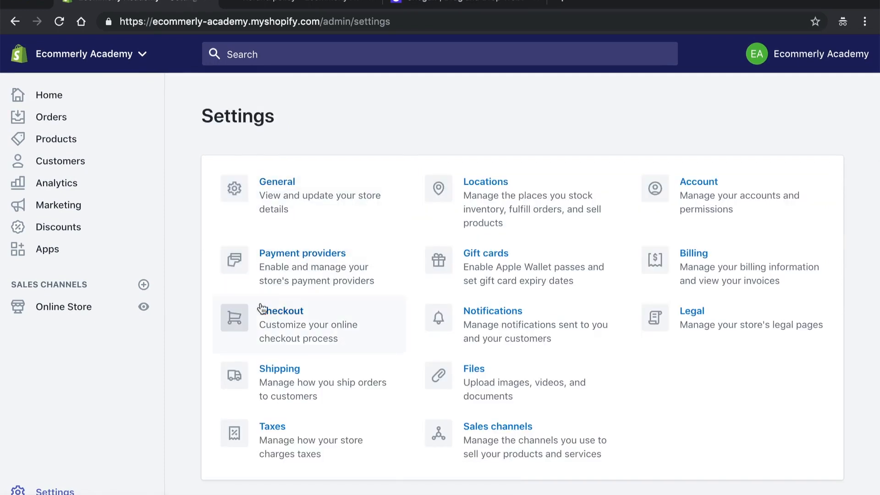
pyautogui.click(305, 265)
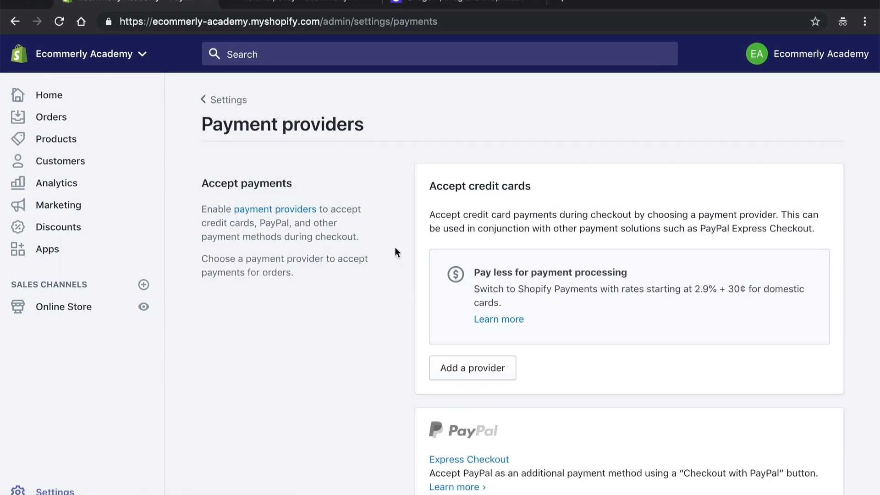
# Step: Review the credit card options and add Shopify Payments as the store's payment provider
pyautogui.scroll(-1, 420, 199)
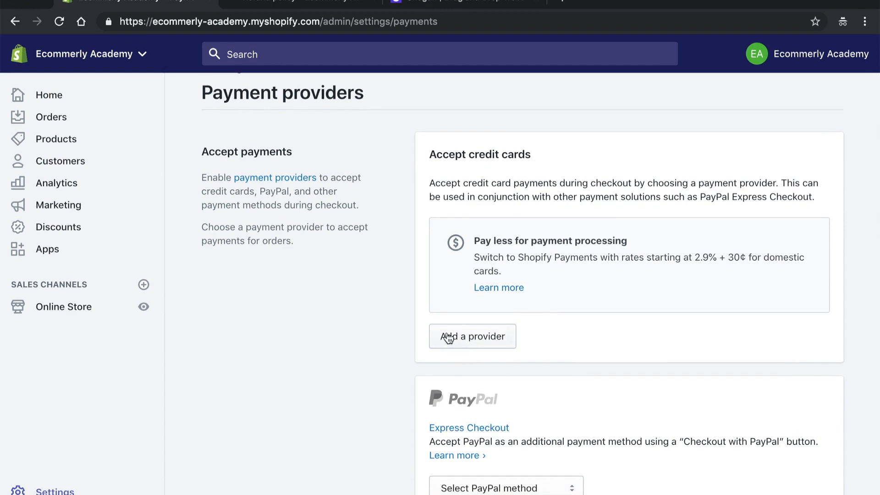
pyautogui.moveTo(430, 154); pyautogui.dragTo(542, 153)
pyautogui.click(538, 157)
pyautogui.click(477, 336)
pyautogui.scroll(-1, 611, 331)
pyautogui.scroll(1, 611, 331)
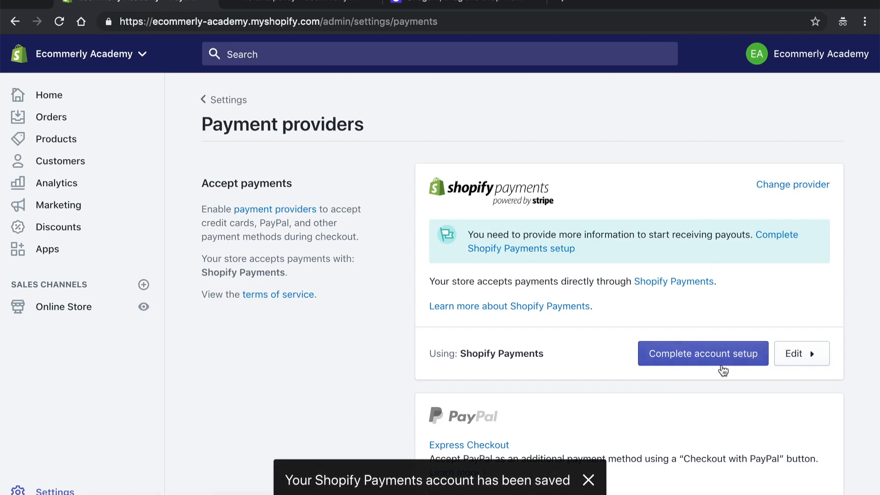
# Step: Examine the Shopify Payments processing rates and transaction fee, and open the account setup form
pyautogui.click(794, 354)
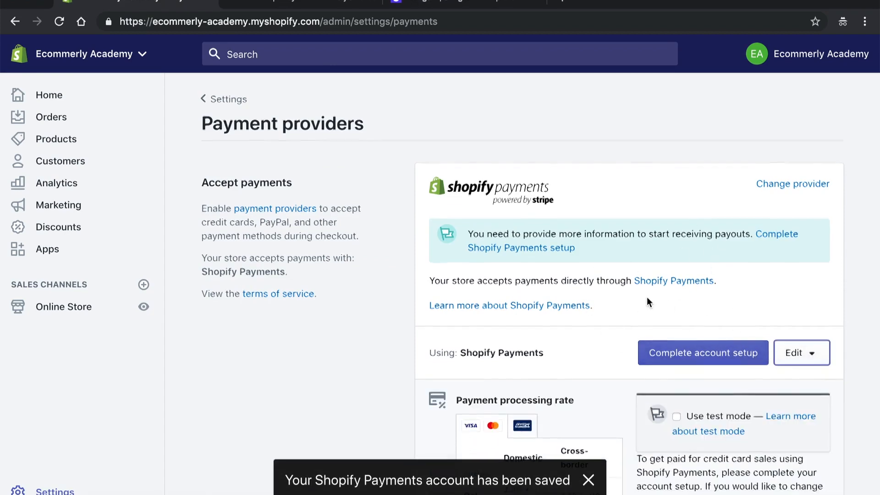
pyautogui.scroll(-3, 647, 301)
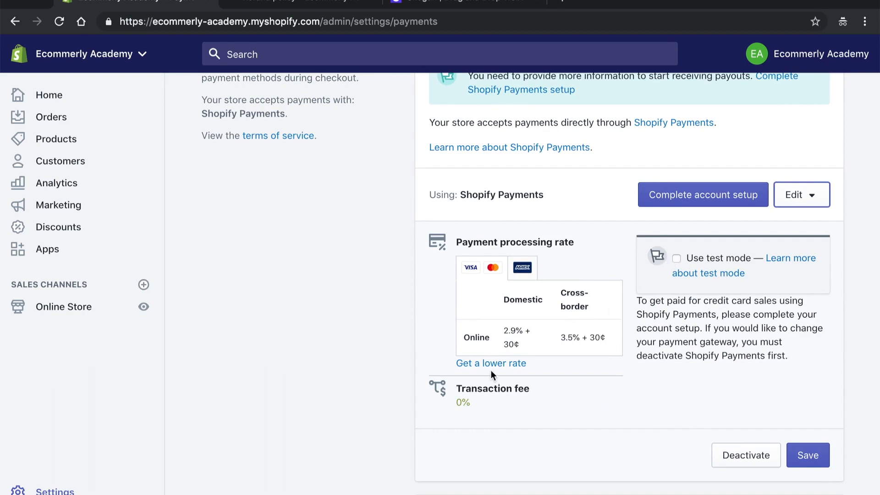
pyautogui.click(674, 196)
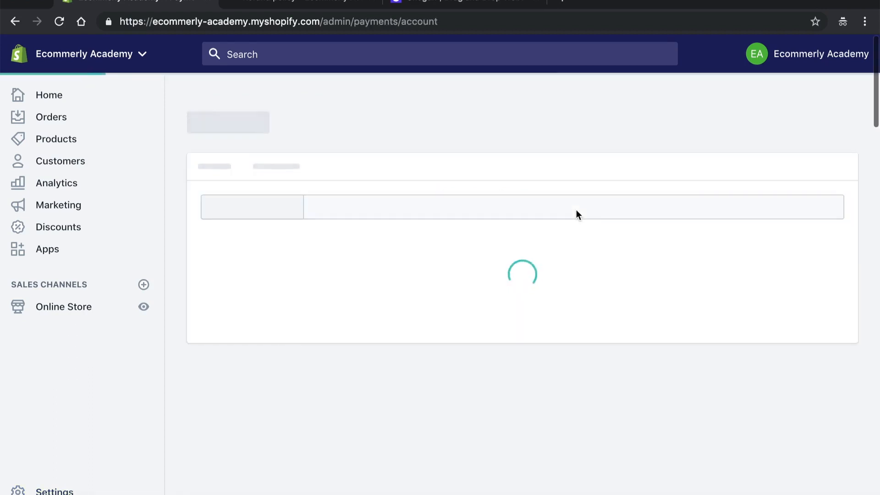
# Step: Review the account setup form's business, personal and product details, customer billing statement, banking information and payout currency sections
pyautogui.scroll(-1, 566, 279)
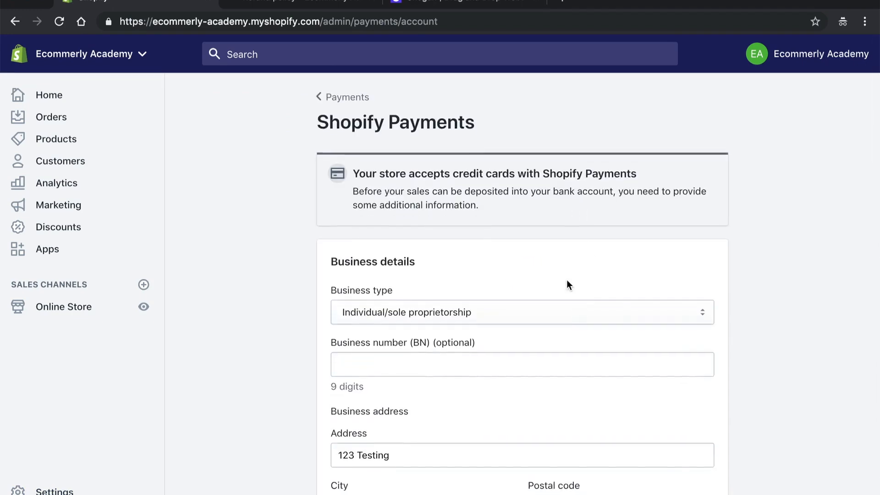
pyautogui.scroll(-3, 509, 272)
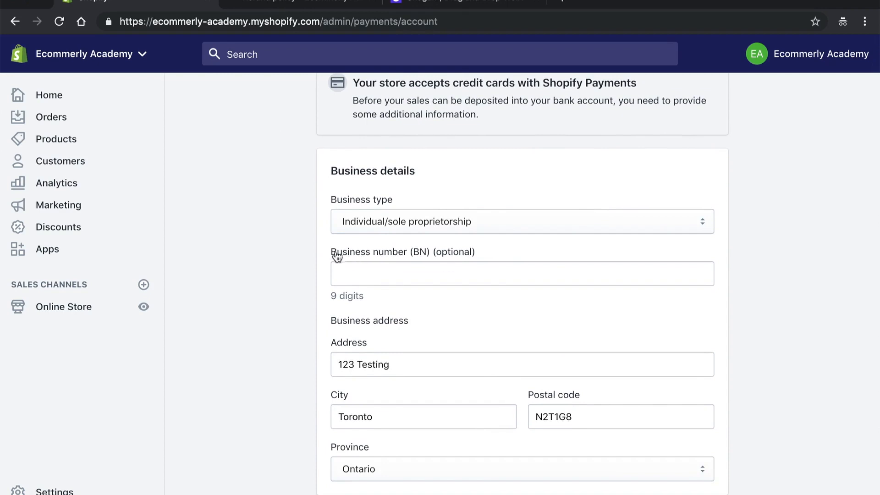
pyautogui.scroll(-5, 450, 301)
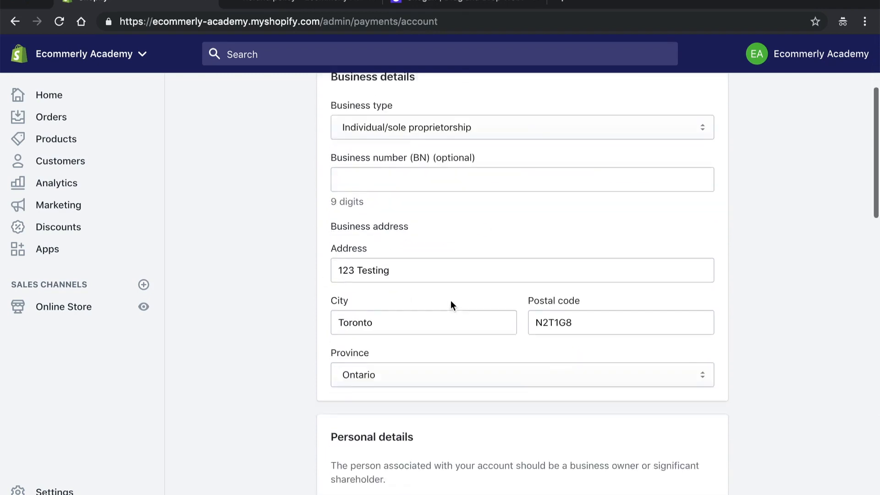
pyautogui.scroll(-6, 550, 336)
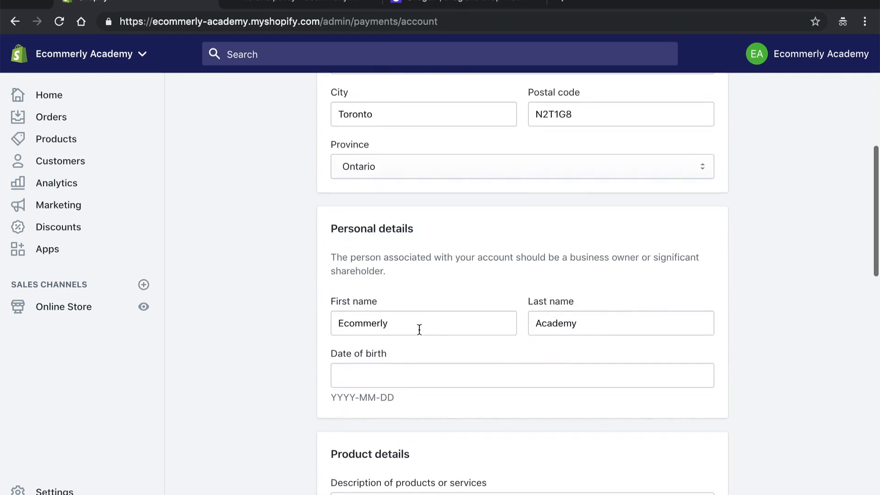
pyautogui.scroll(-5, 526, 294)
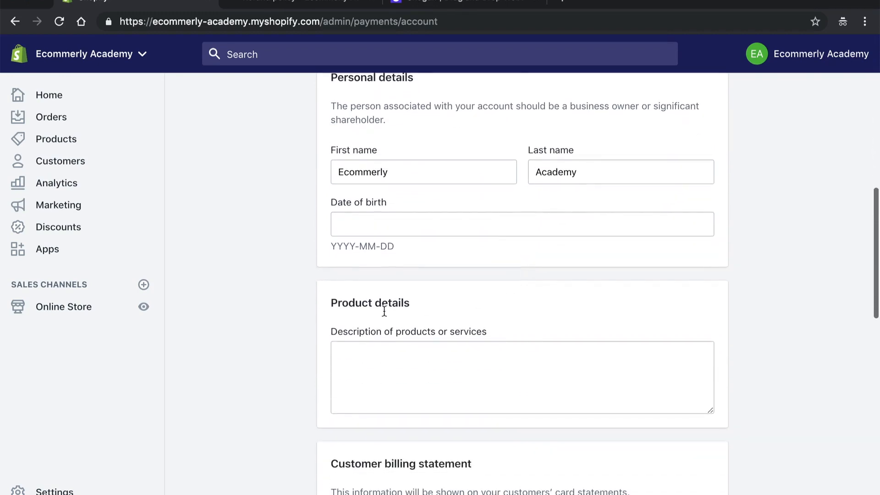
pyautogui.scroll(-5, 458, 338)
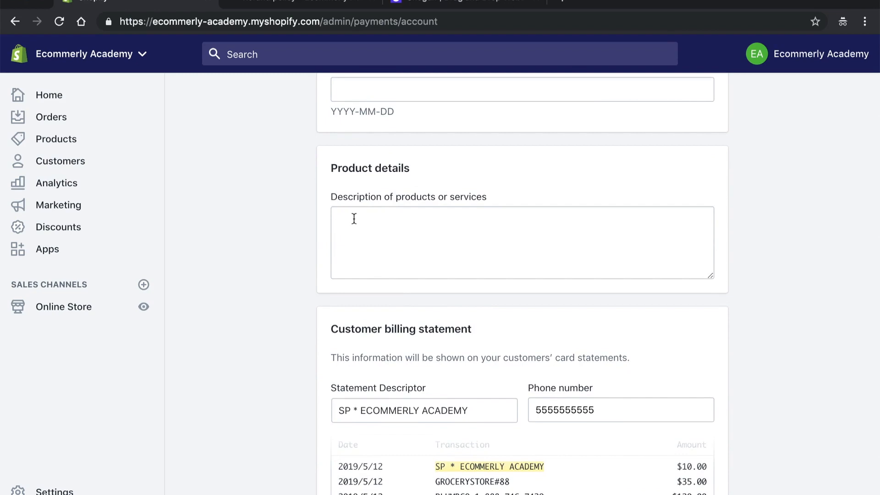
pyautogui.scroll(-6, 483, 275)
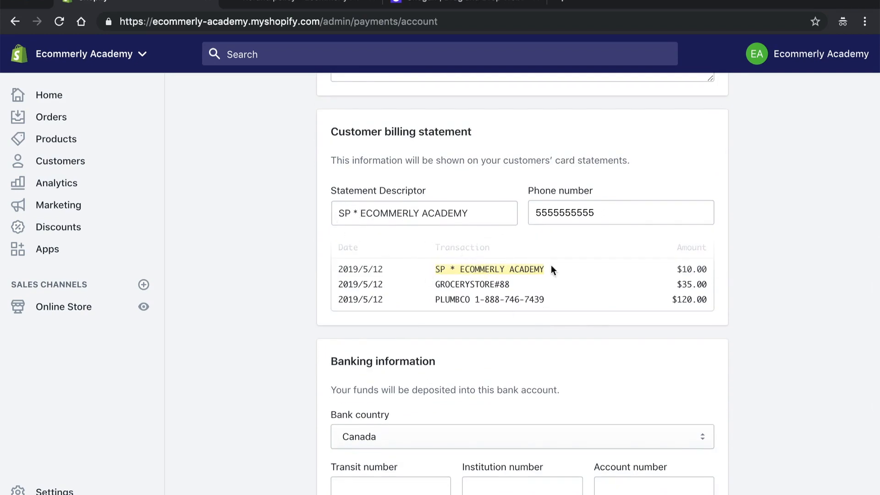
pyautogui.scroll(-1, 491, 270)
pyautogui.scroll(-4, 491, 277)
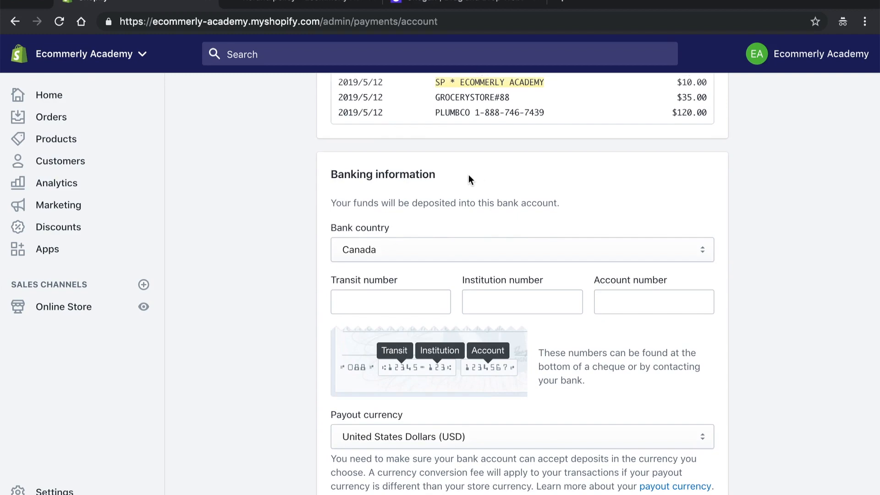
pyautogui.scroll(-2, 469, 178)
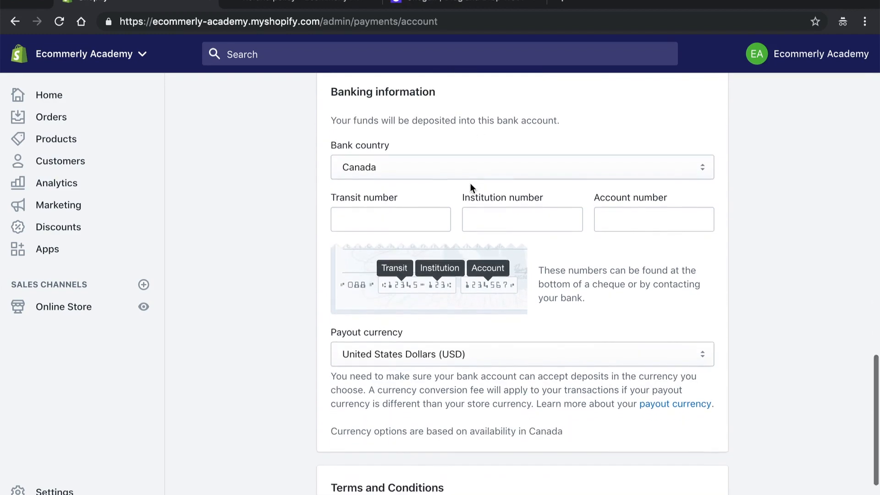
pyautogui.scroll(-1, 470, 183)
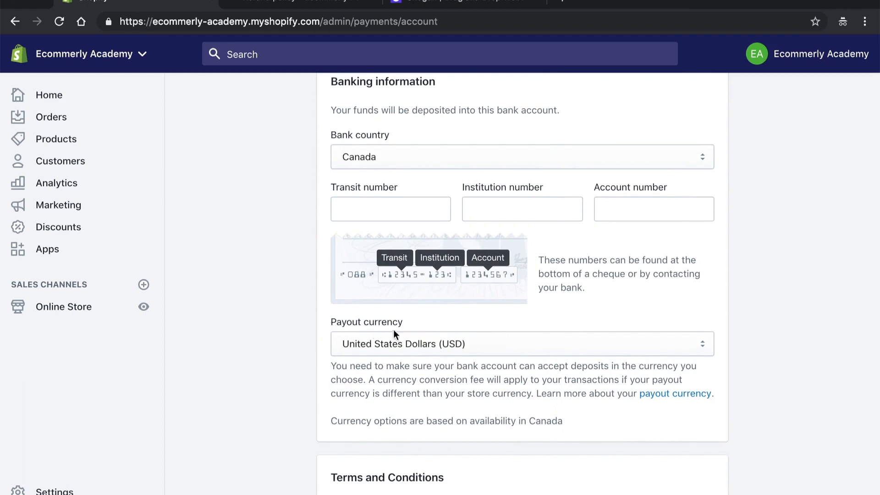
# Step: Try Canadian Dollars (CAD) as payout currency and United States as bank country, and return to the payment providers without saving
pyautogui.scroll(1, 454, 328)
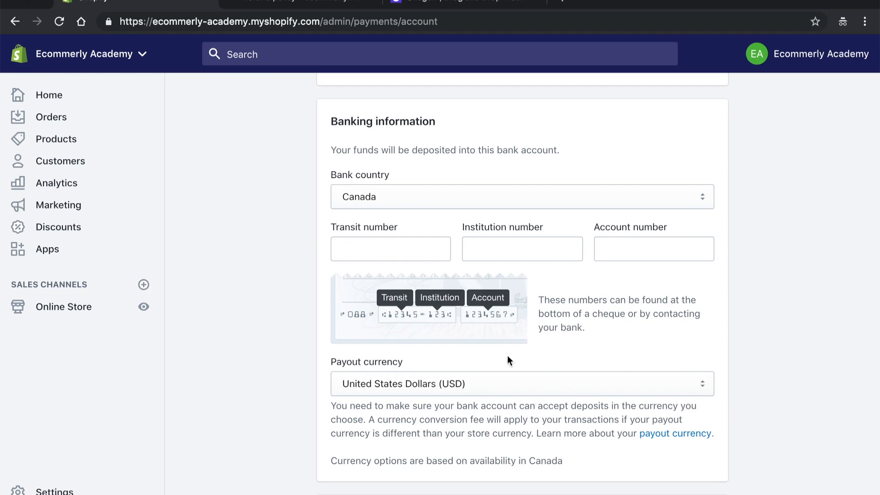
pyautogui.click(496, 384)
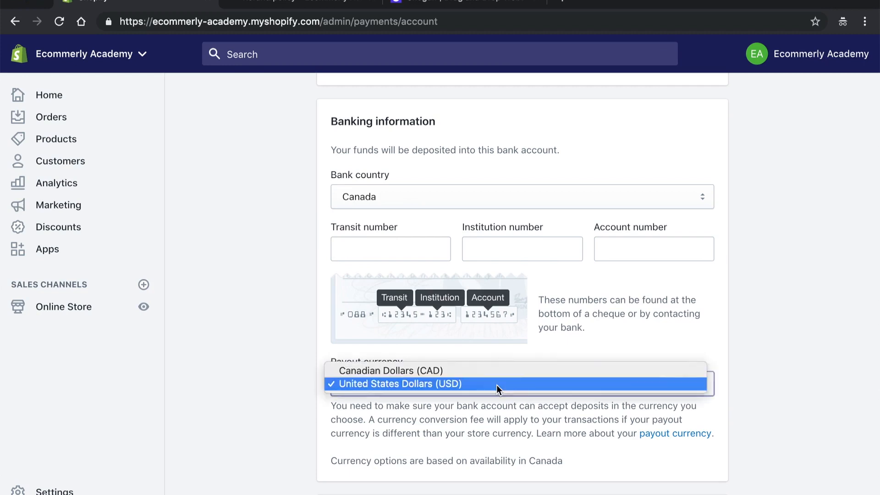
pyautogui.click(487, 368)
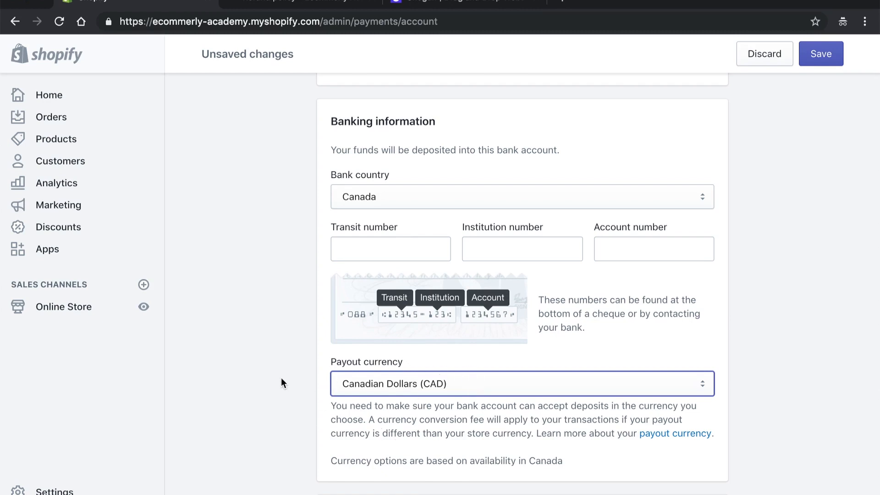
pyautogui.click(395, 202)
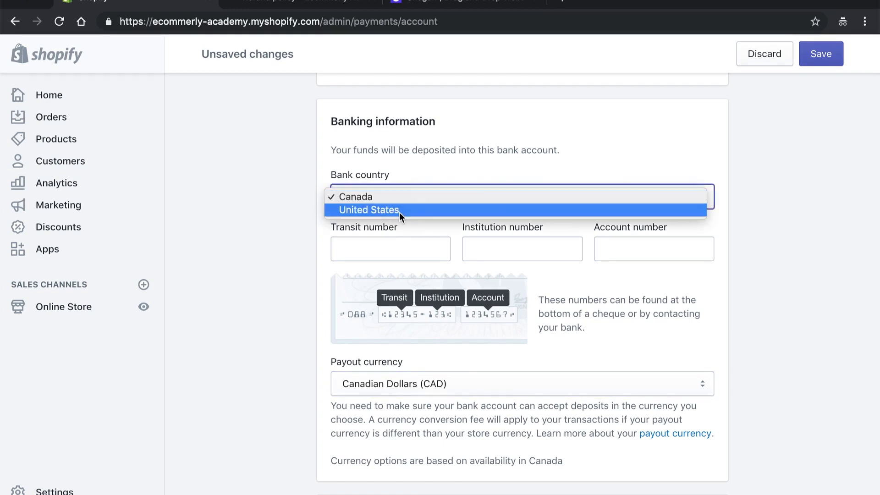
pyautogui.click(399, 211)
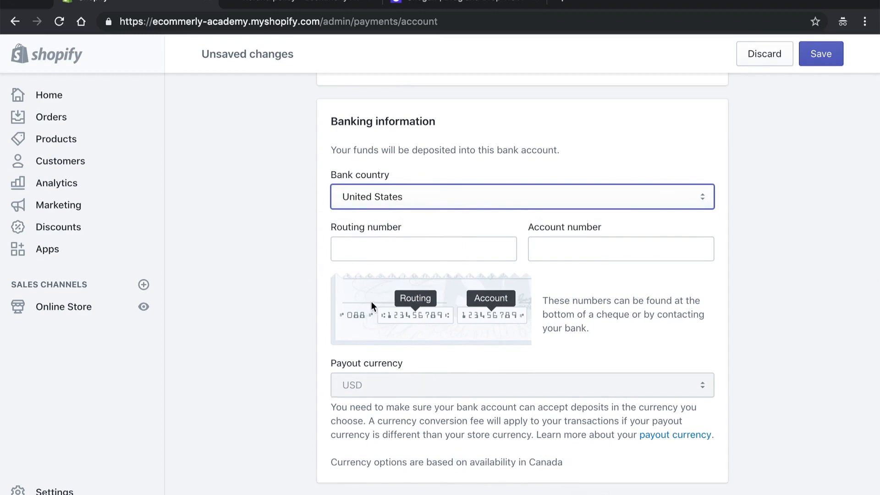
pyautogui.scroll(-3, 371, 301)
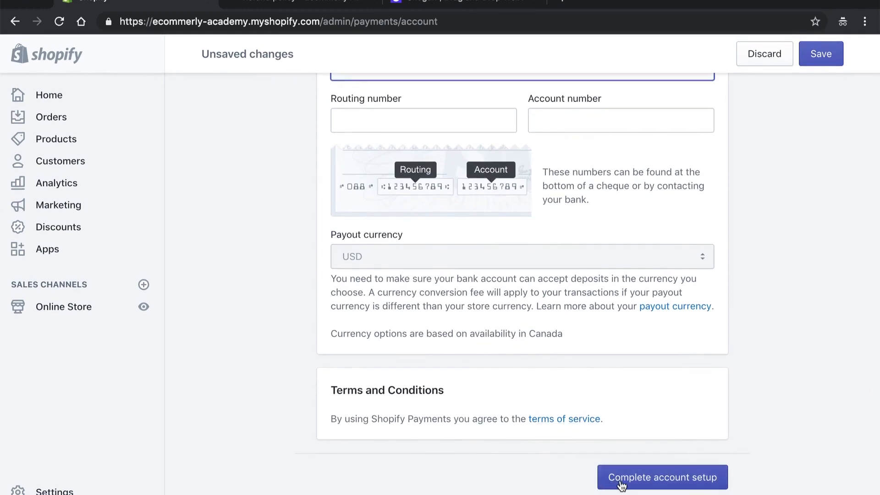
pyautogui.click(620, 480)
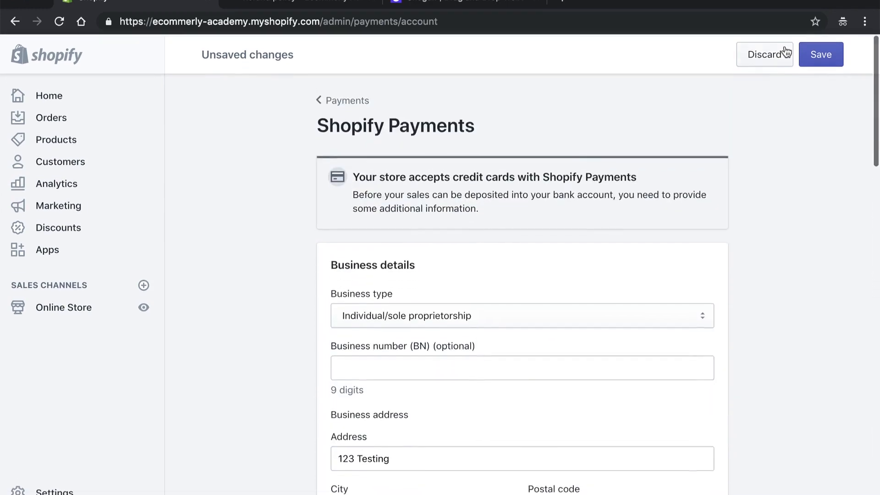
pyautogui.click(351, 104)
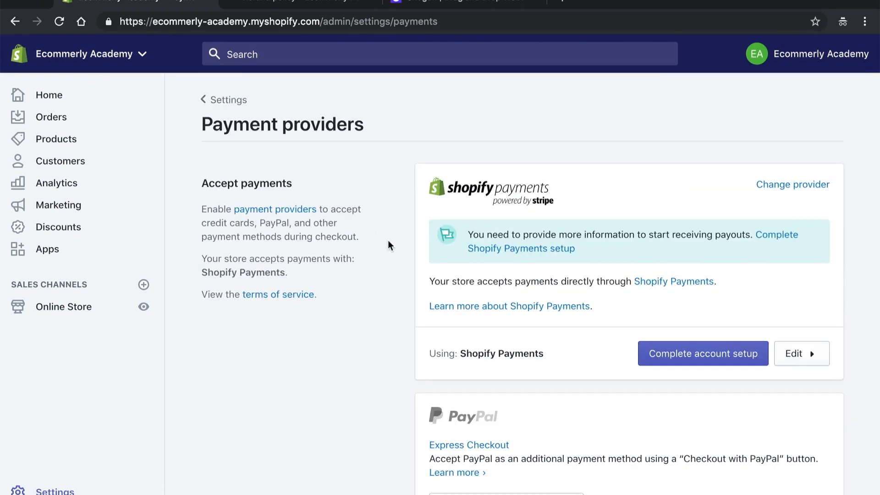
# Step: Examine the PayPal method options and the list of alternative payment methods without choosing any
pyautogui.scroll(-1, 378, 321)
pyautogui.scroll(-3, 375, 338)
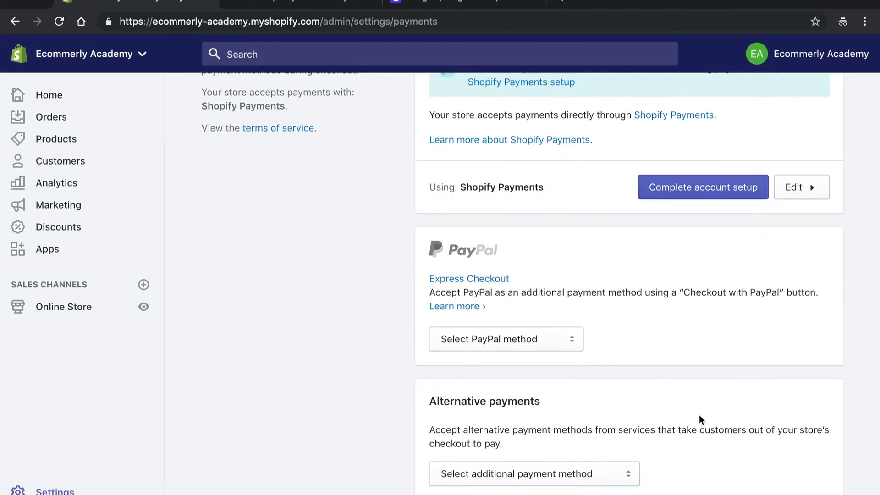
pyautogui.scroll(-2, 699, 416)
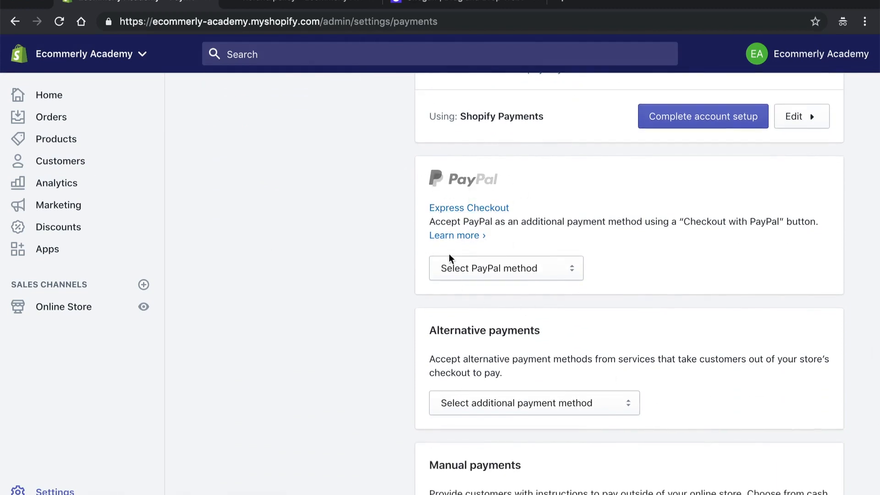
pyautogui.click(505, 270)
pyautogui.click(627, 266)
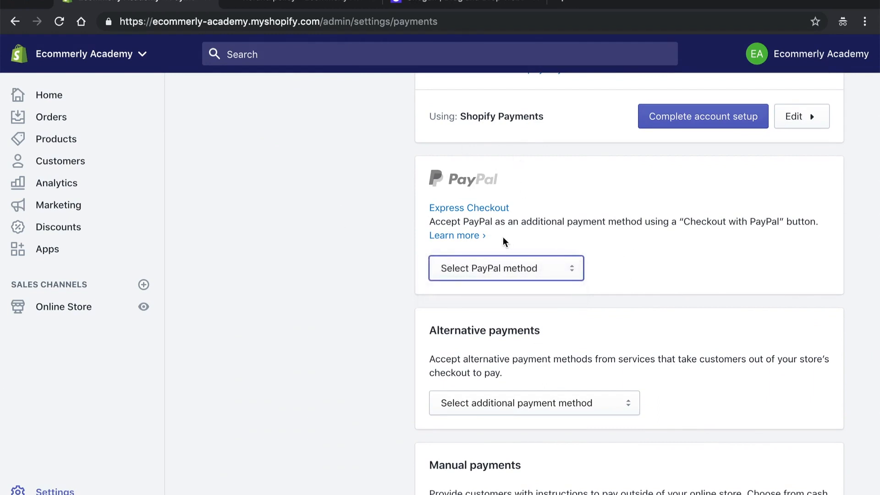
pyautogui.scroll(-3, 538, 274)
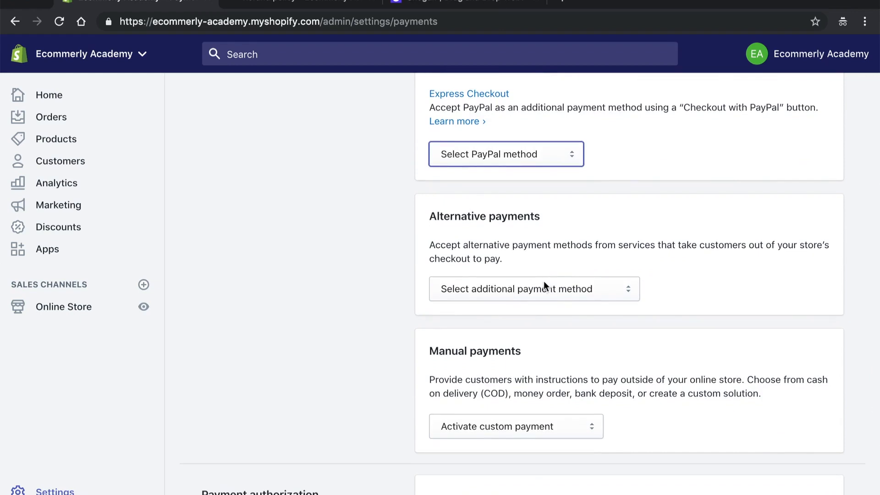
pyautogui.click(561, 293)
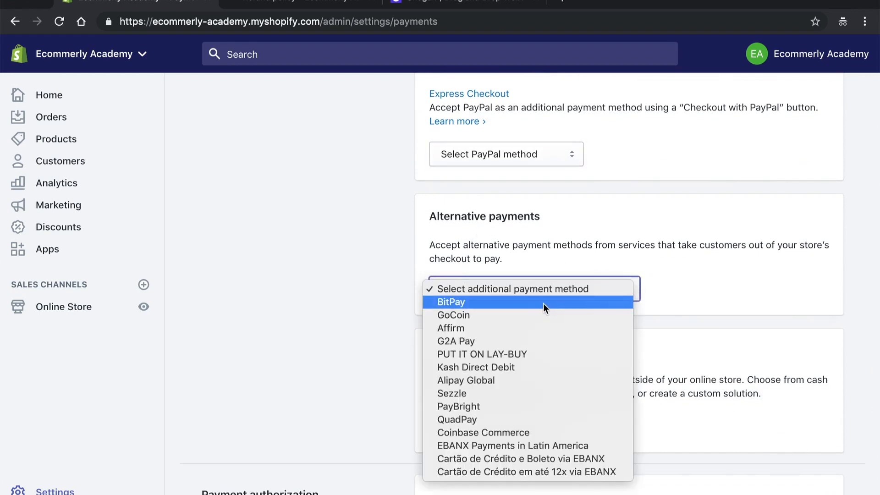
pyautogui.click(391, 262)
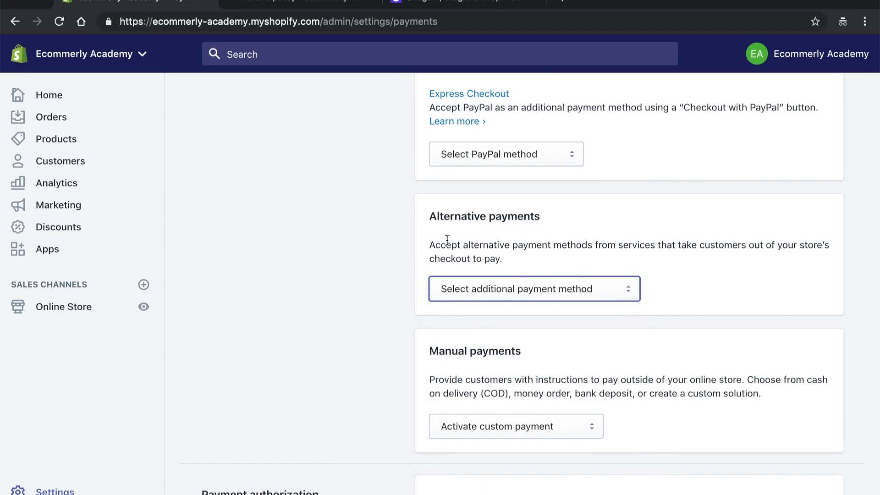
# Step: Set the payment authorization to automatically capture payment for orders
pyautogui.scroll(-3, 404, 245)
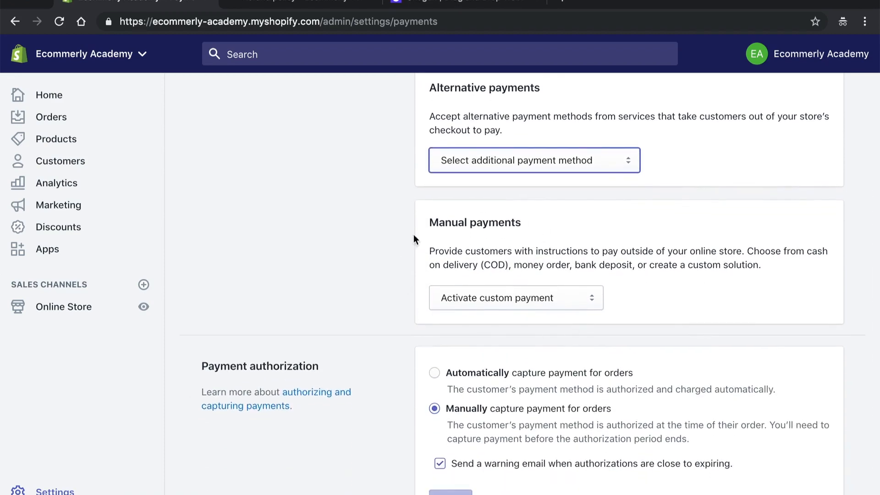
pyautogui.scroll(-2, 543, 234)
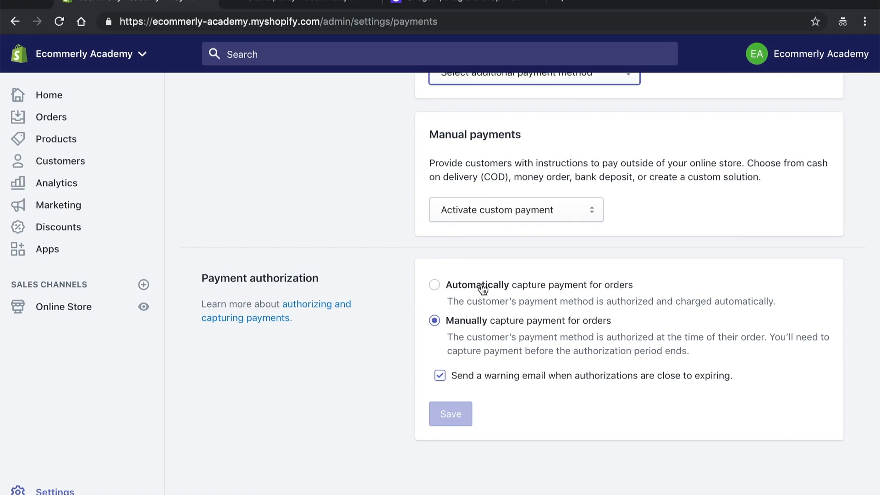
pyautogui.click(433, 285)
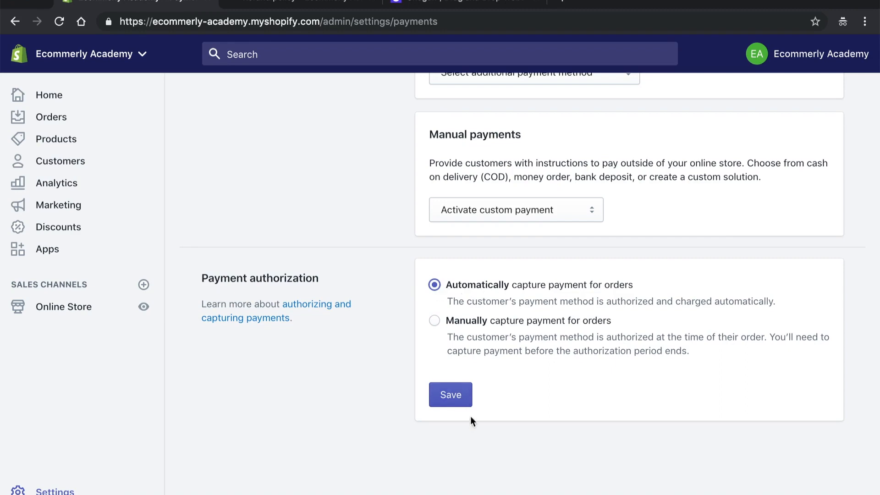
# Step: Return to the settings overview and open the shipping settings
pyautogui.scroll(5, 254, 231)
pyautogui.scroll(7, 274, 229)
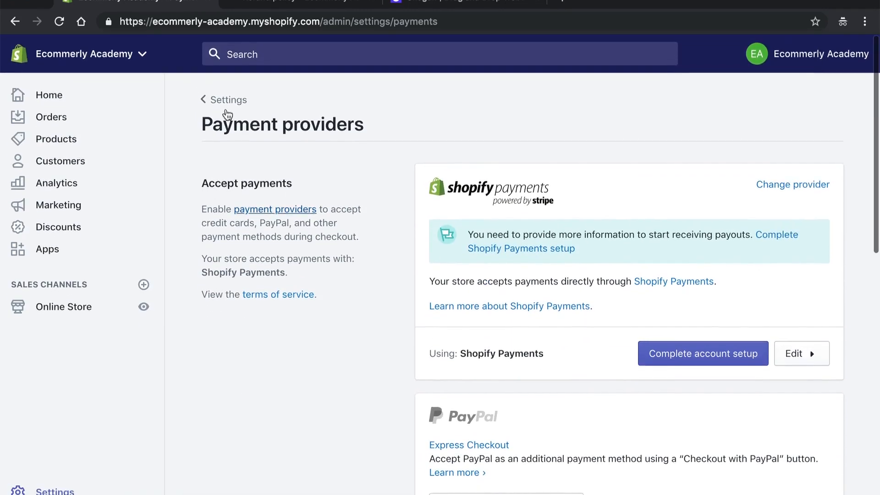
pyautogui.click(228, 100)
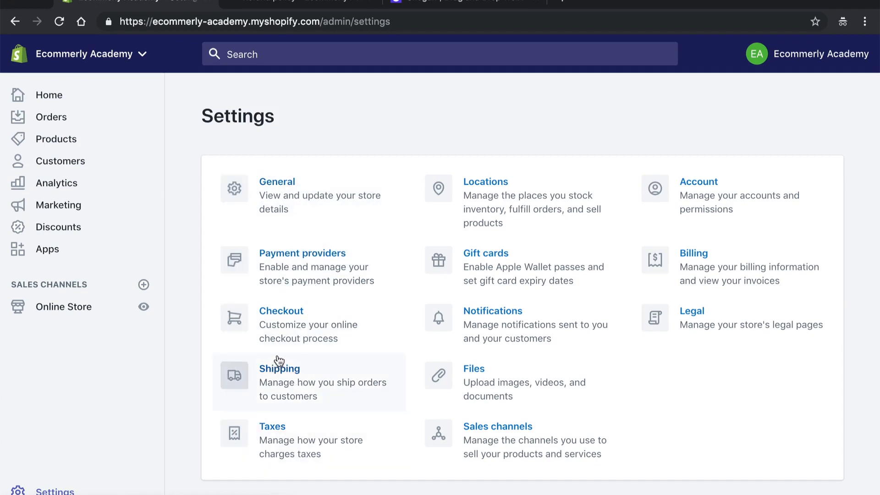
pyautogui.click(287, 368)
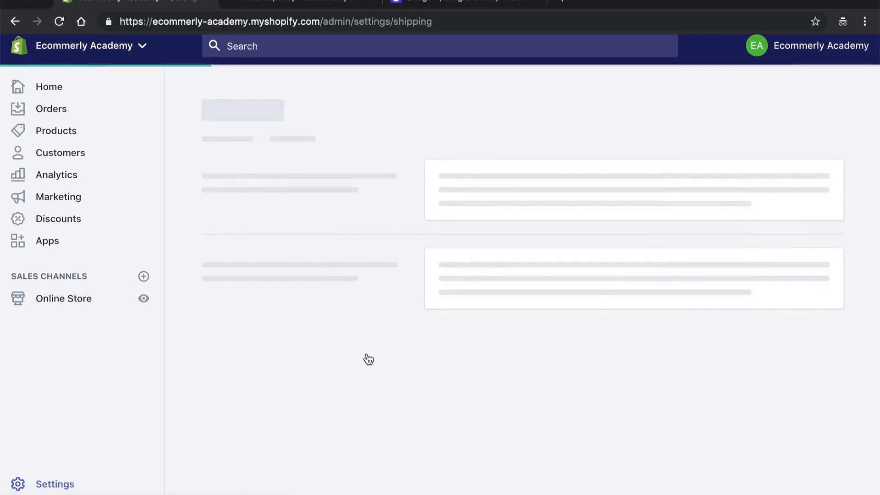
# Step: Examine the shipping settings, including the shipping zones with their rates and the shipping label options
pyautogui.scroll(-4, 369, 359)
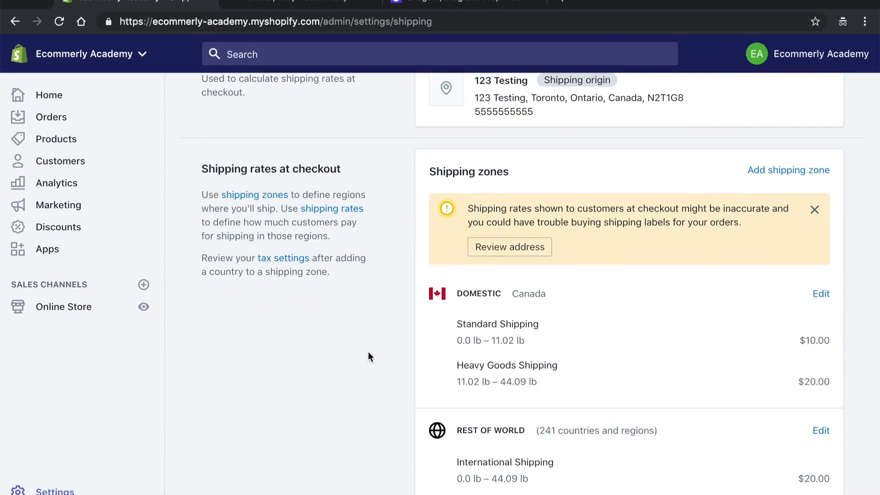
pyautogui.scroll(-1, 368, 351)
pyautogui.scroll(-3, 368, 356)
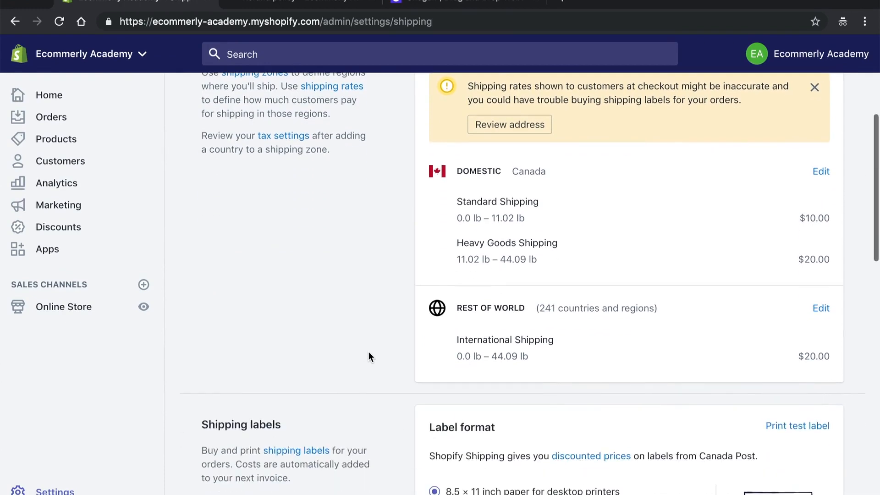
pyautogui.scroll(-4, 367, 259)
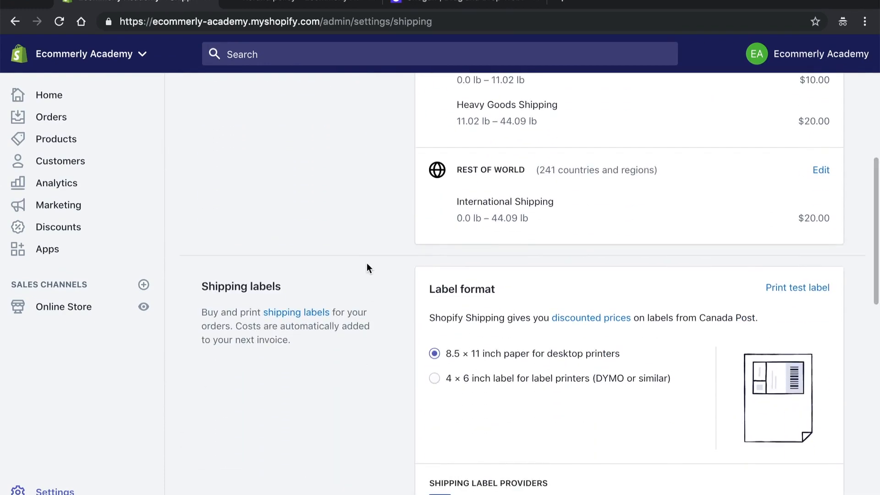
pyautogui.scroll(-5, 367, 264)
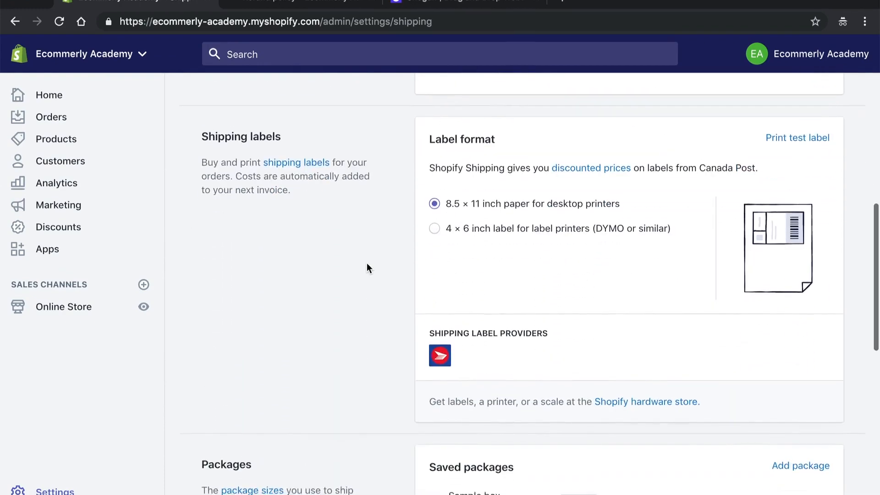
pyautogui.scroll(10, 367, 263)
pyautogui.scroll(-3, 368, 262)
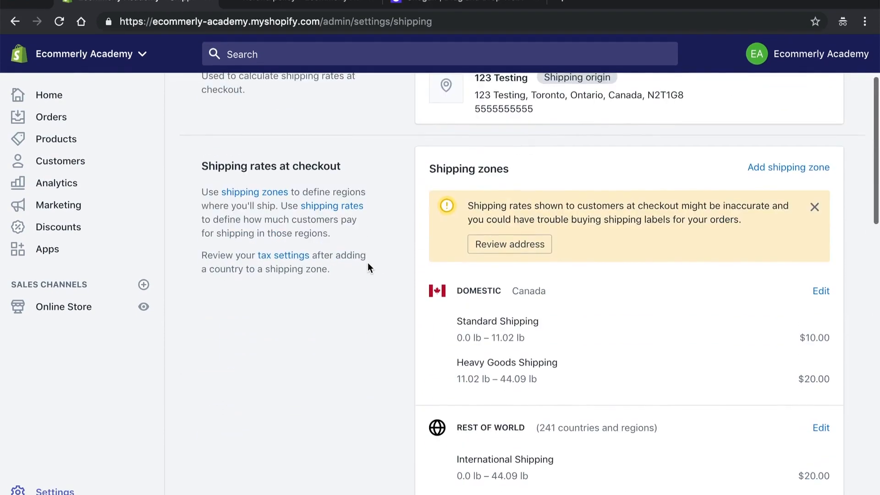
pyautogui.moveTo(430, 165); pyautogui.dragTo(514, 169)
pyautogui.click(517, 169)
pyautogui.scroll(-1, 549, 301)
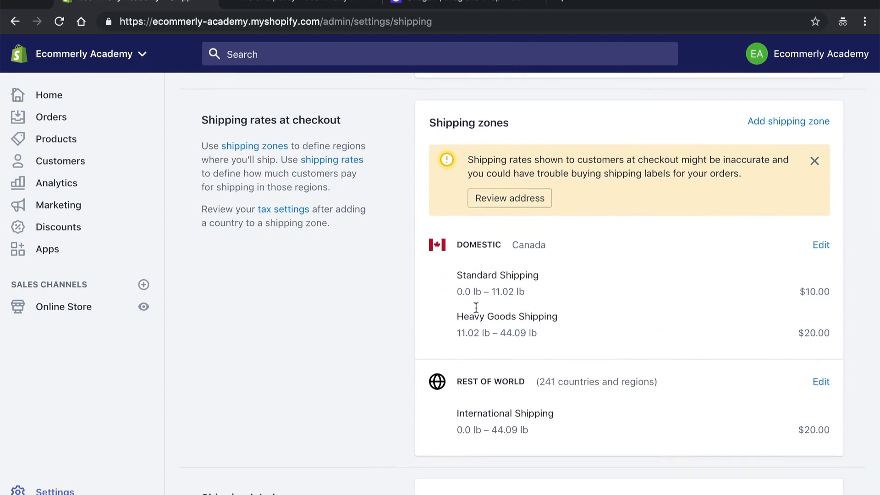
pyautogui.scroll(-1, 603, 341)
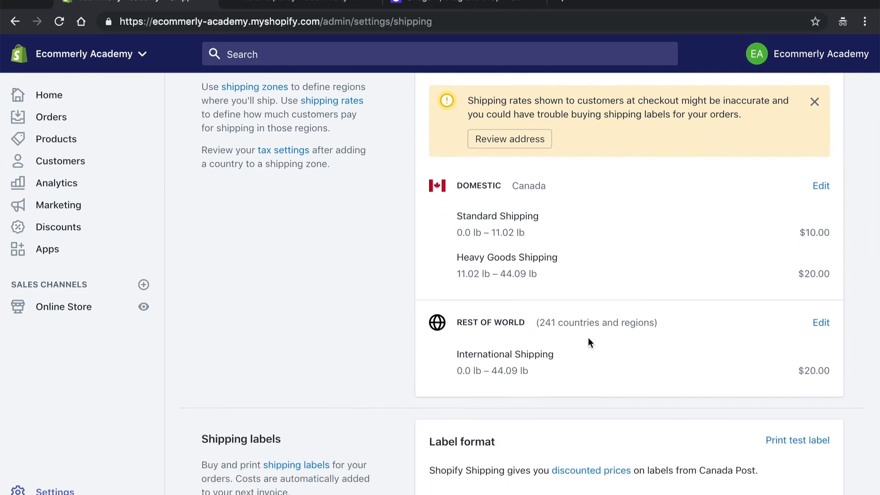
pyautogui.scroll(1, 561, 236)
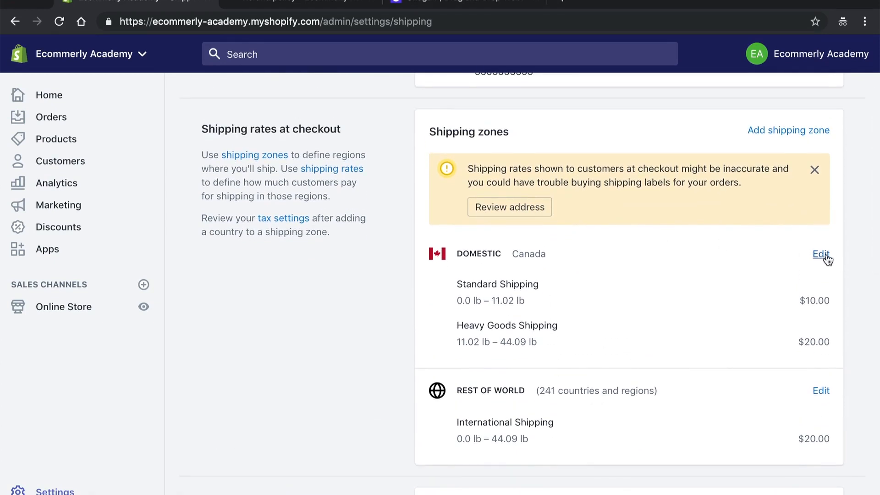
# Step: Open the Domestic shipping zone for Canada and review its countries, price based rates and weight based rates
pyautogui.click(820, 253)
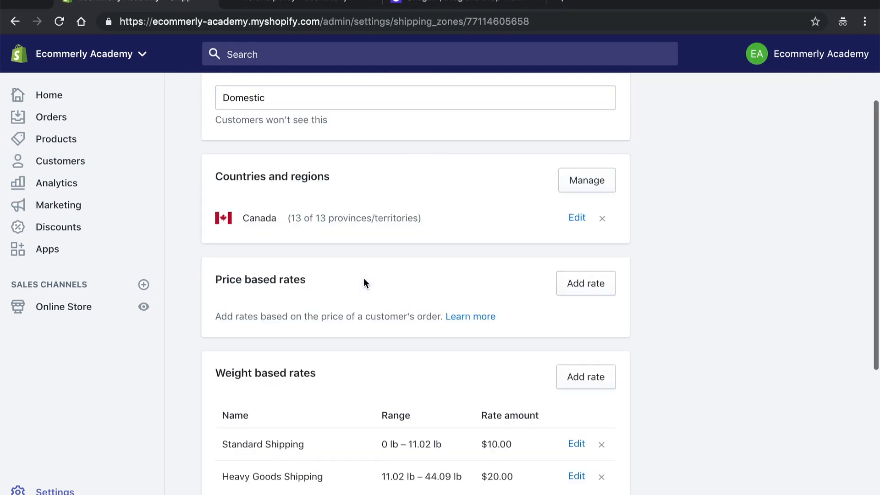
pyautogui.scroll(-2, 385, 282)
pyautogui.scroll(2, 385, 283)
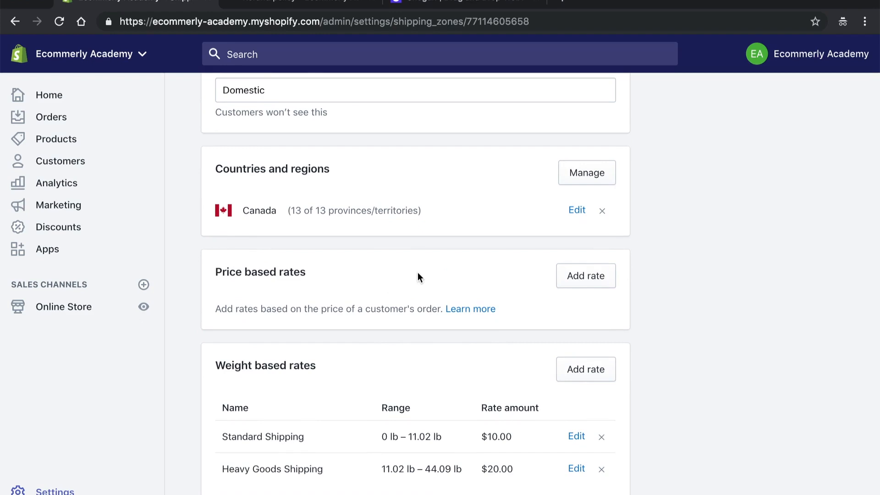
pyautogui.scroll(-1, 416, 273)
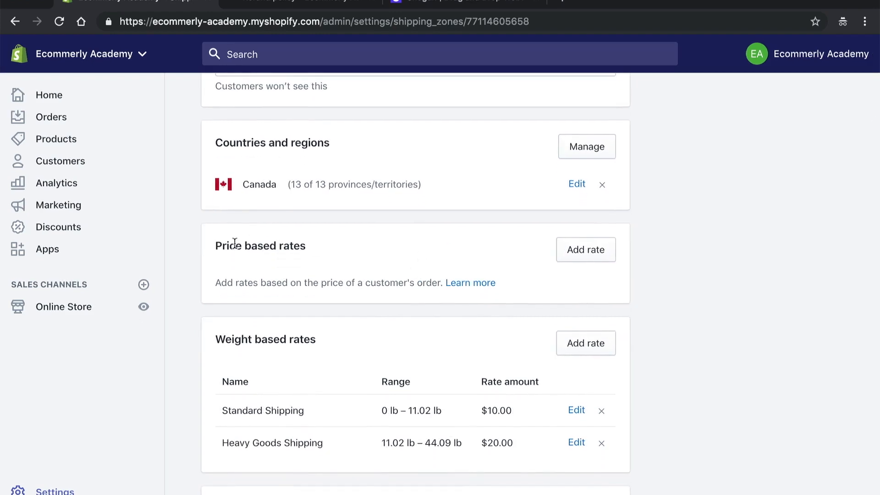
pyautogui.moveTo(217, 246); pyautogui.dragTo(304, 249)
pyautogui.click(314, 252)
# Step: Add a price based rate named Free Shipping with a minimum order price of $50.00 and a free shipping rate
pyautogui.click(591, 253)
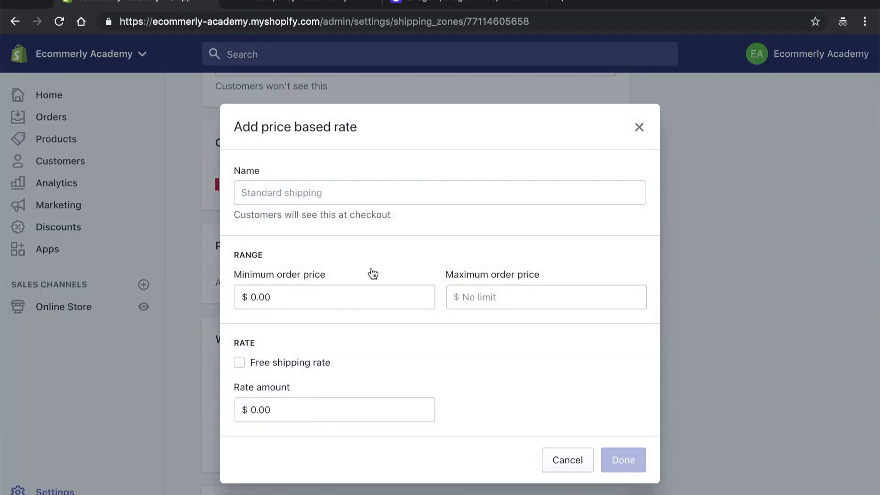
pyautogui.click(261, 191)
pyautogui.write('Free Shipping')
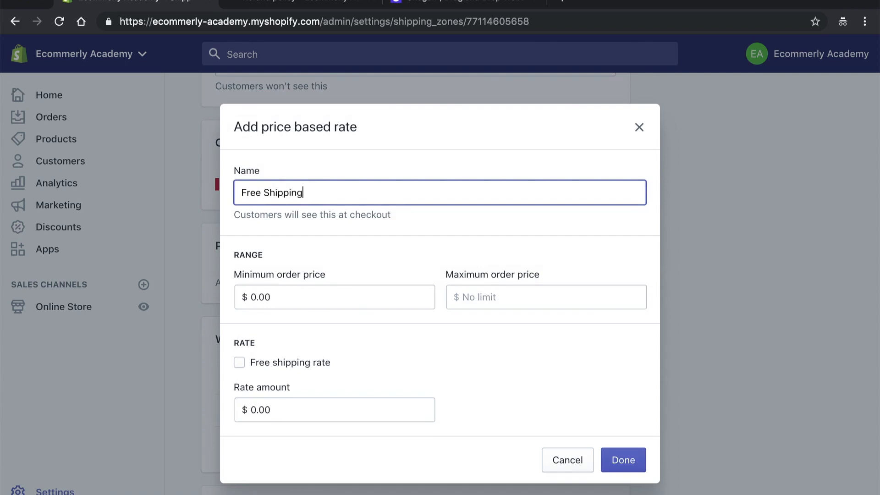
pyautogui.click(239, 363)
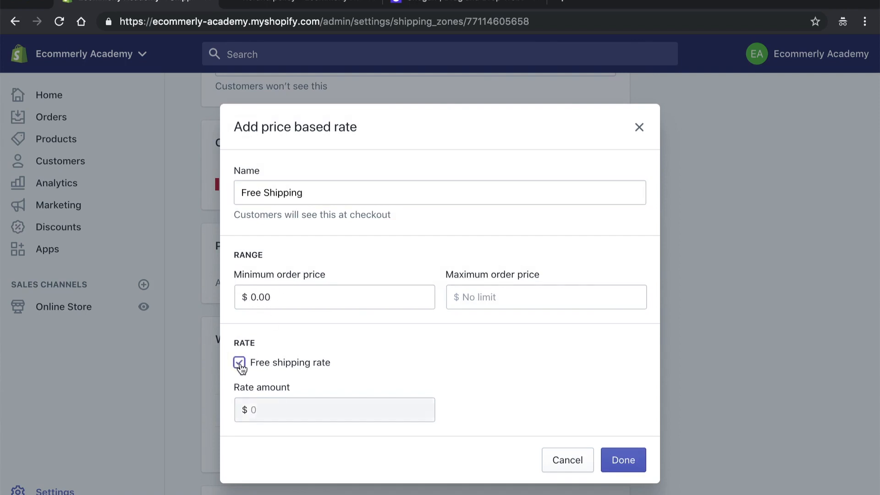
pyautogui.click(251, 295)
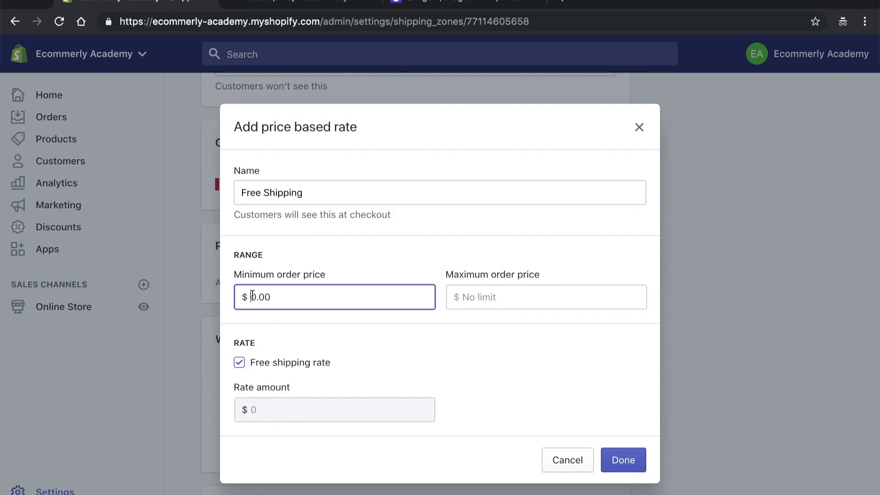
pyautogui.click(316, 320)
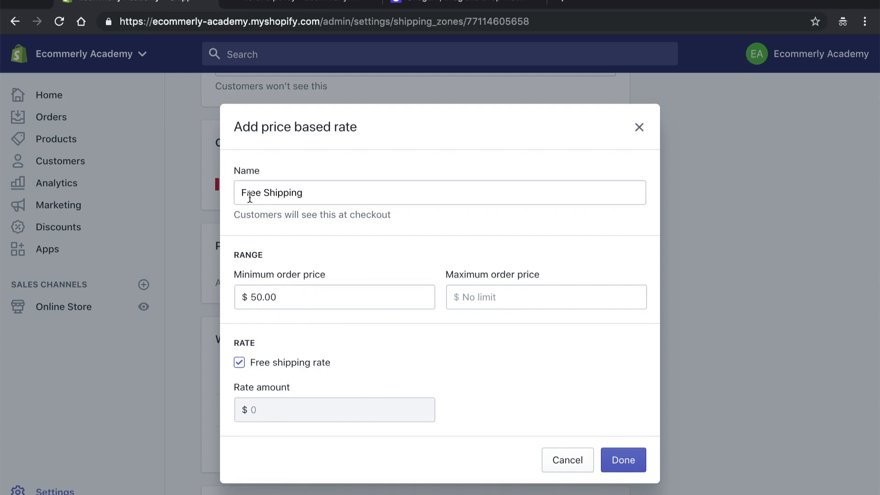
pyautogui.click(624, 461)
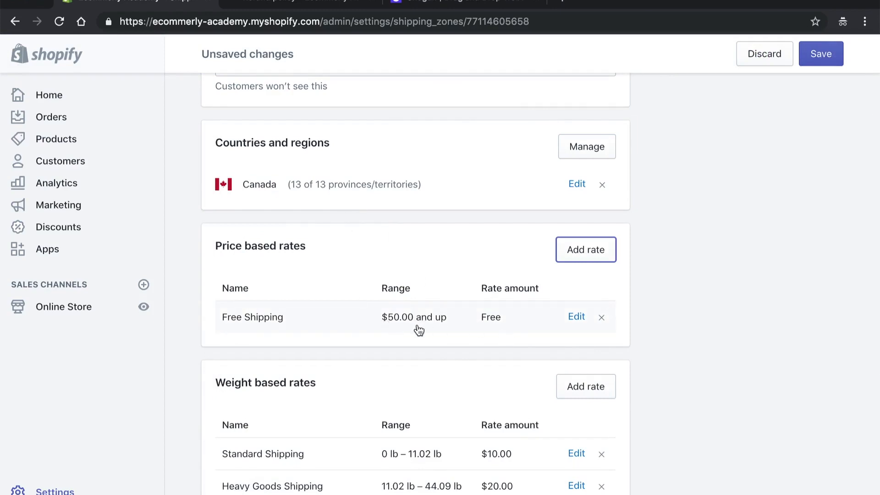
# Step: Add a price based rate named Standard Shipping with a maximum order price of $50 and a rate amount of $3
pyautogui.click(578, 255)
pyautogui.click(263, 193)
pyautogui.write('Standard Shipping')
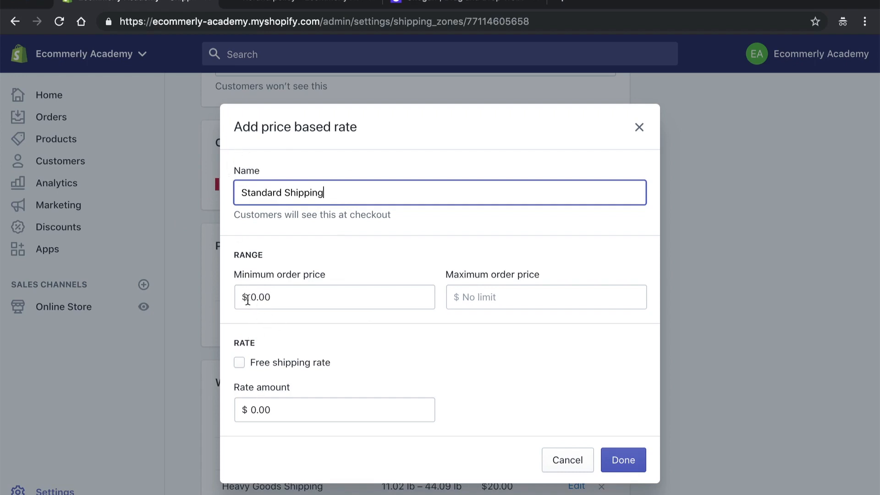
pyautogui.click(477, 300)
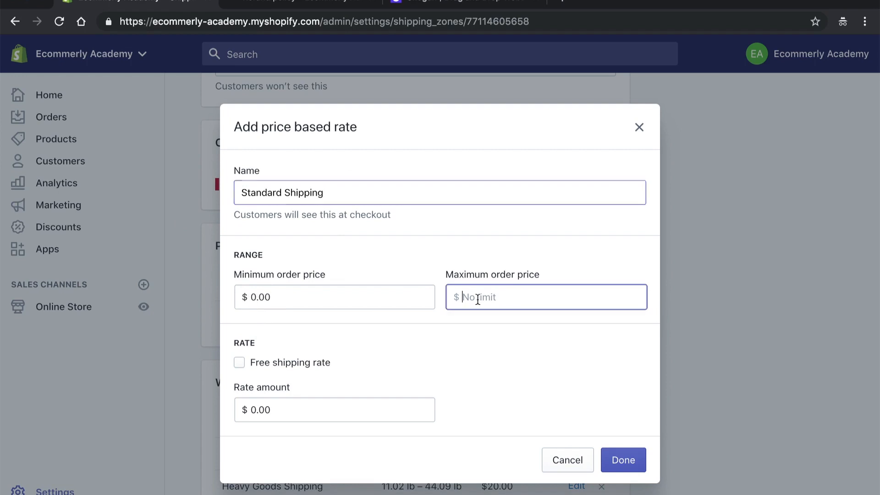
pyautogui.write('50')
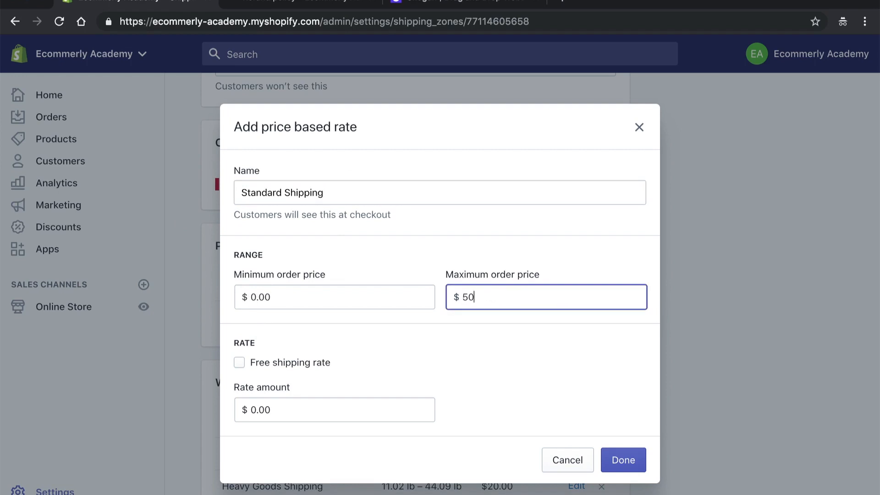
pyautogui.doubleClick(251, 409)
pyautogui.write('3')
pyautogui.click(623, 459)
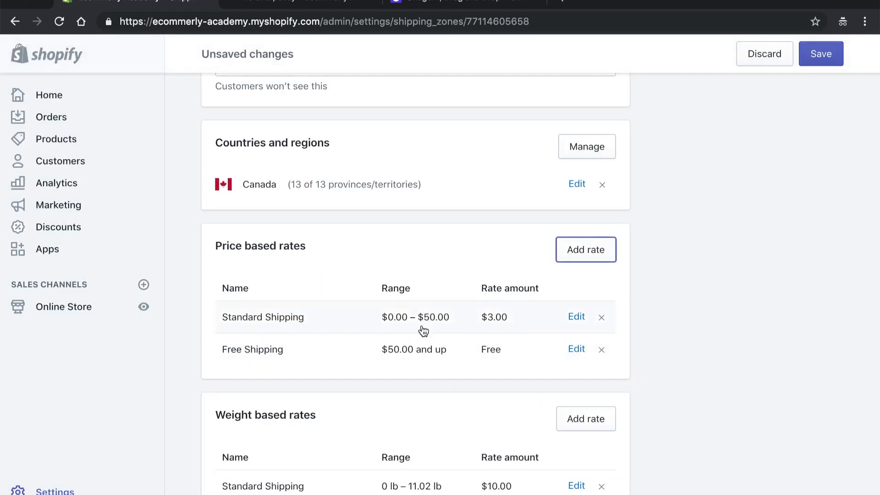
# Step: Remove the Standard Shipping and Heavy Goods Shipping weight based rates from the Domestic zone
pyautogui.scroll(-5, 337, 351)
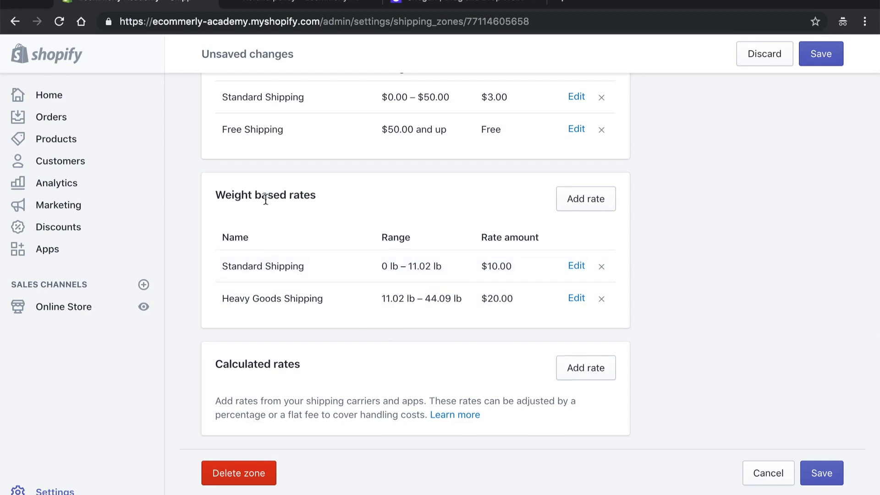
pyautogui.scroll(2, 265, 201)
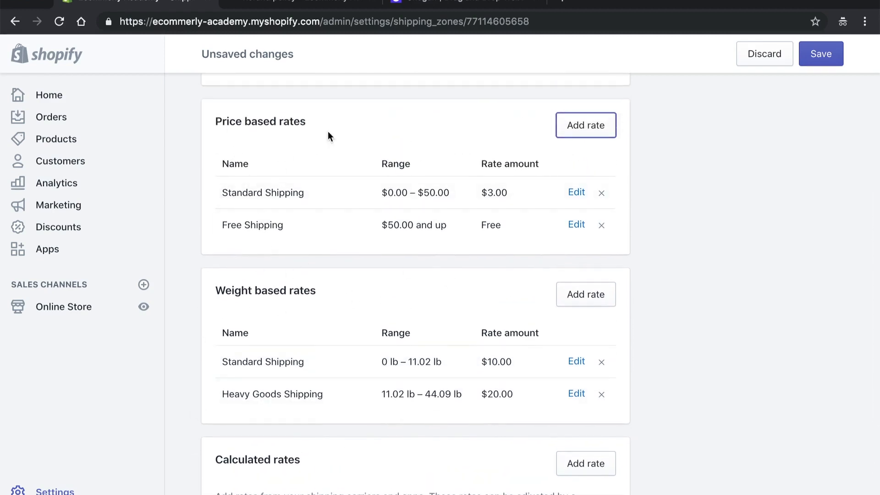
pyautogui.scroll(-2, 414, 265)
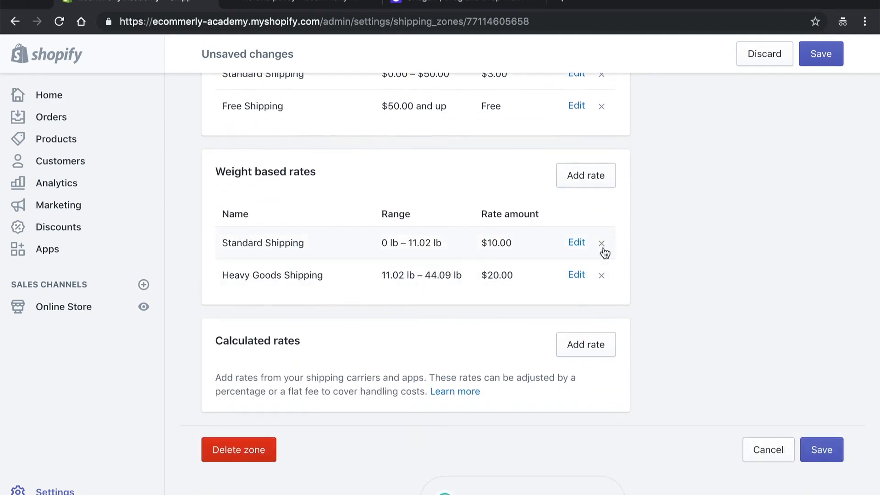
pyautogui.click(602, 244)
pyautogui.click(602, 244)
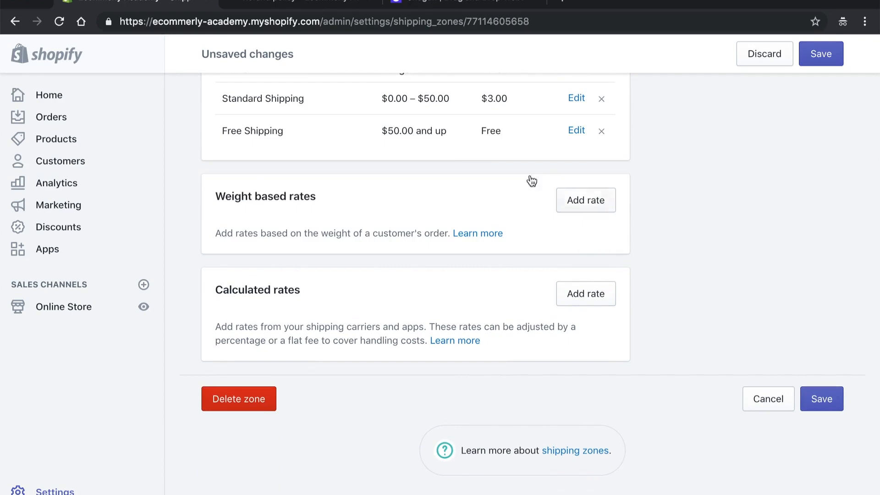
# Step: Leave the Domestic zone without saving its changes and return to the shipping settings
pyautogui.scroll(4, 504, 192)
pyautogui.scroll(4, 365, 270)
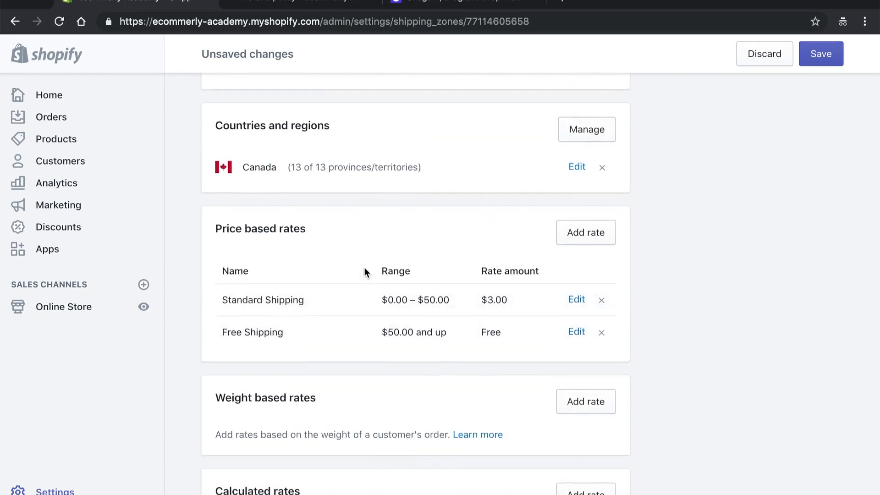
pyautogui.click(222, 102)
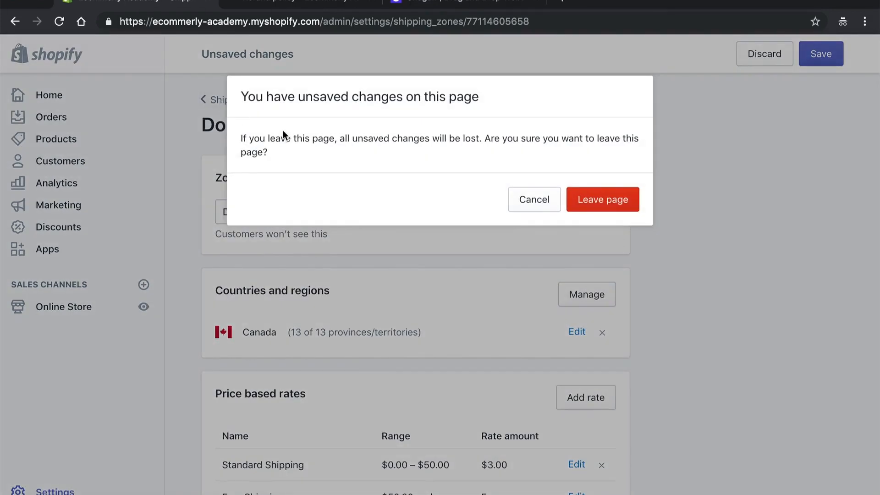
pyautogui.click(576, 208)
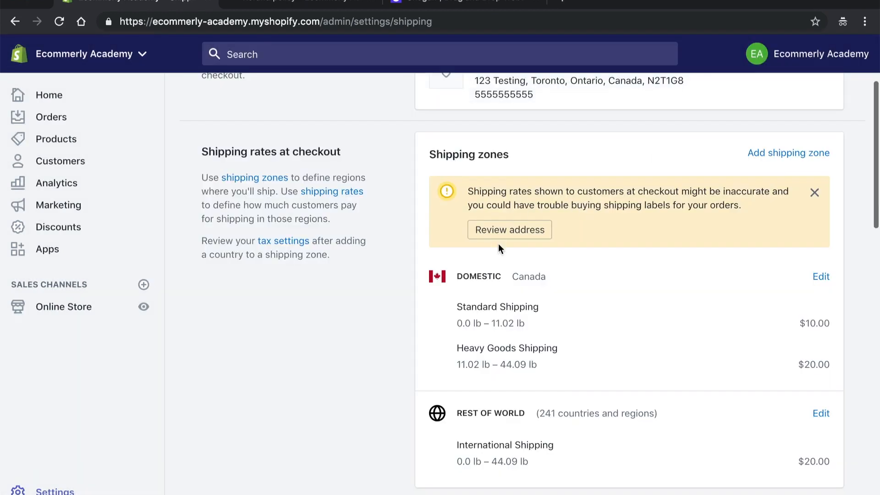
# Step: Review the remaining shipping settings: label format, saved packages, packing slips, additional shipping methods and shipping origin
pyautogui.scroll(-1, 641, 334)
pyautogui.scroll(-7, 641, 338)
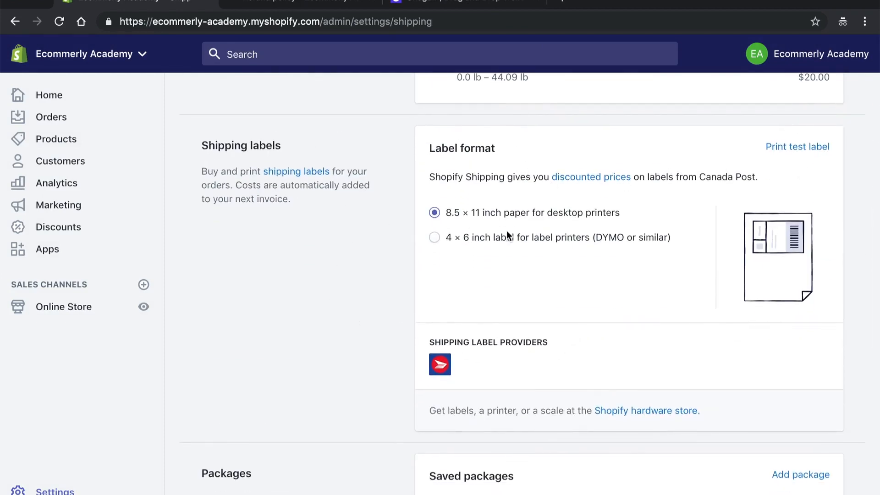
pyautogui.scroll(-9, 526, 241)
pyautogui.scroll(-3, 510, 243)
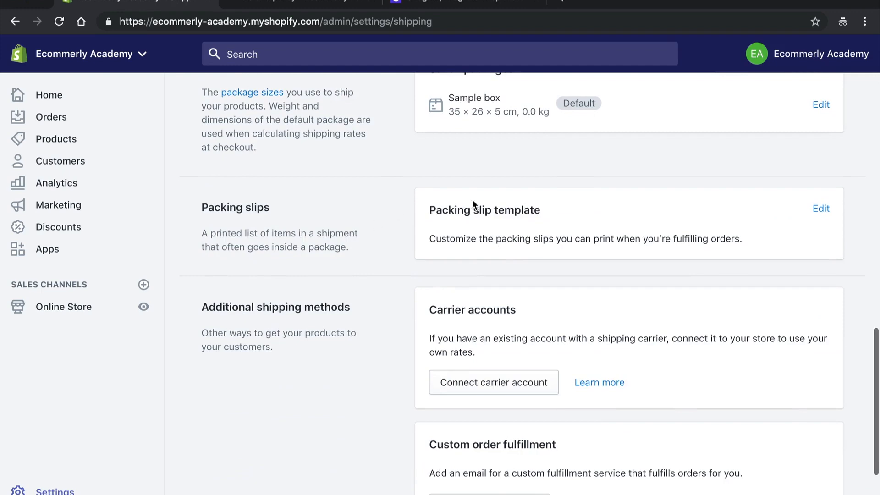
pyautogui.scroll(20, 421, 160)
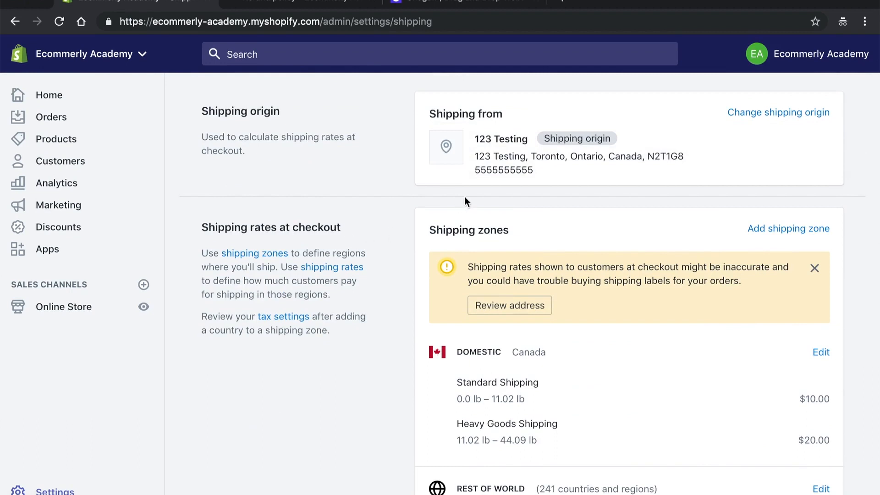
pyautogui.scroll(2, 462, 197)
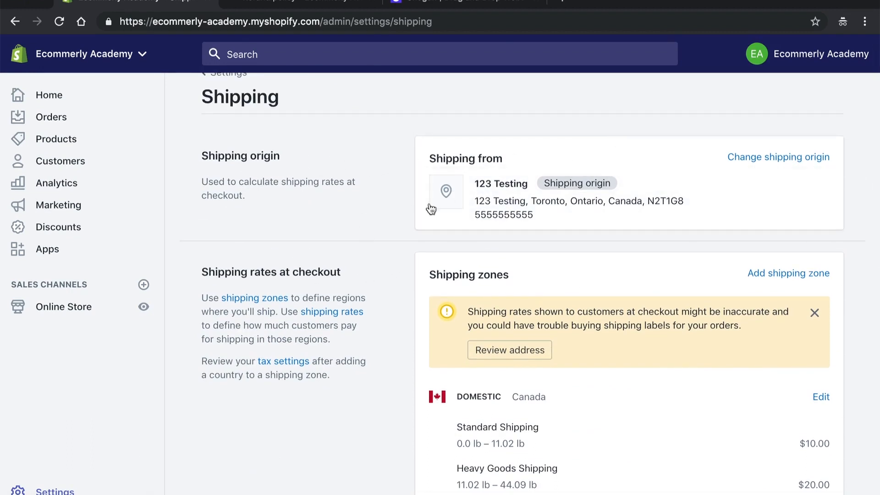
pyautogui.scroll(1, 215, 146)
# Step: Return to the settings overview, then go from the admin home to the Online Store themes
pyautogui.click(229, 105)
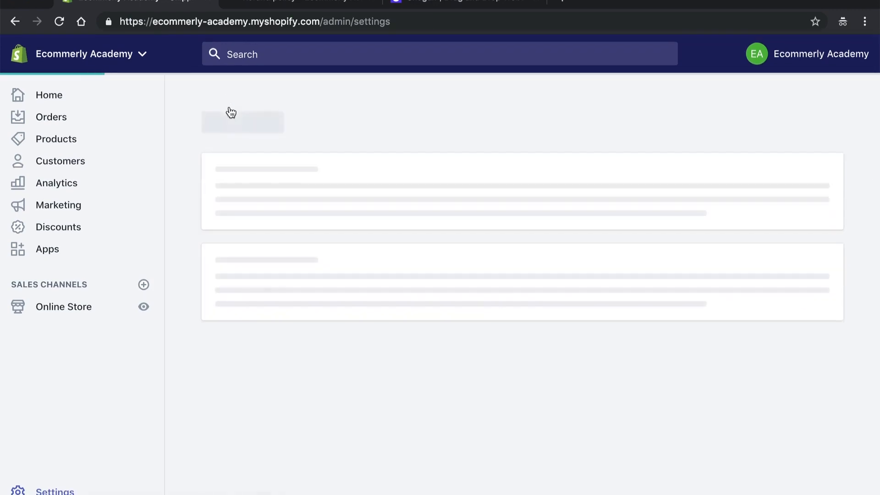
pyautogui.scroll(-1, 343, 257)
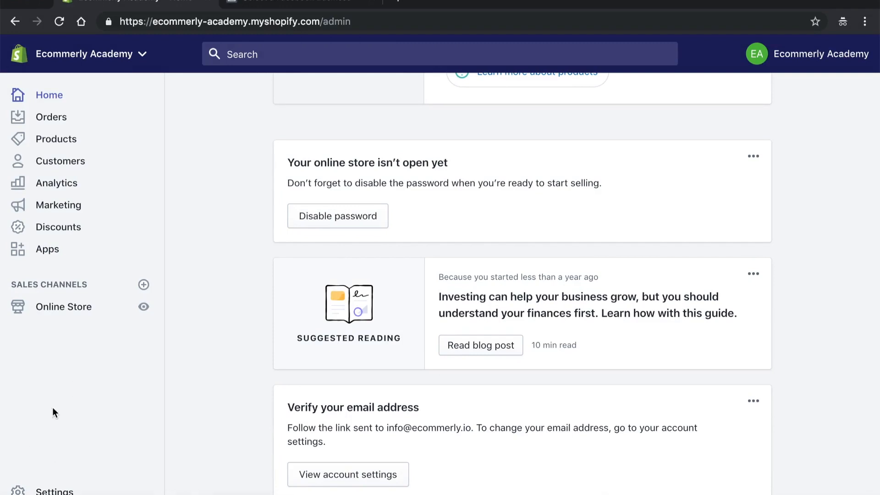
pyautogui.click(64, 307)
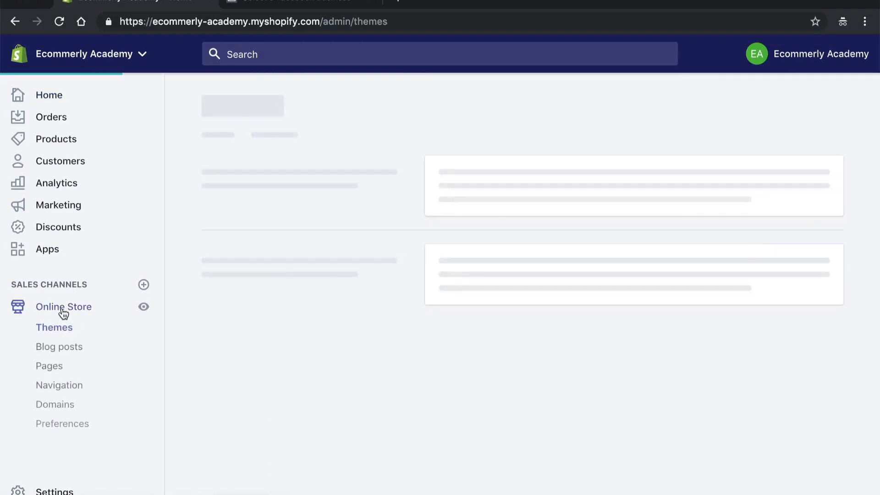
# Step: Open the Online Store preferences and find the Facebook Pixel section
pyautogui.click(70, 427)
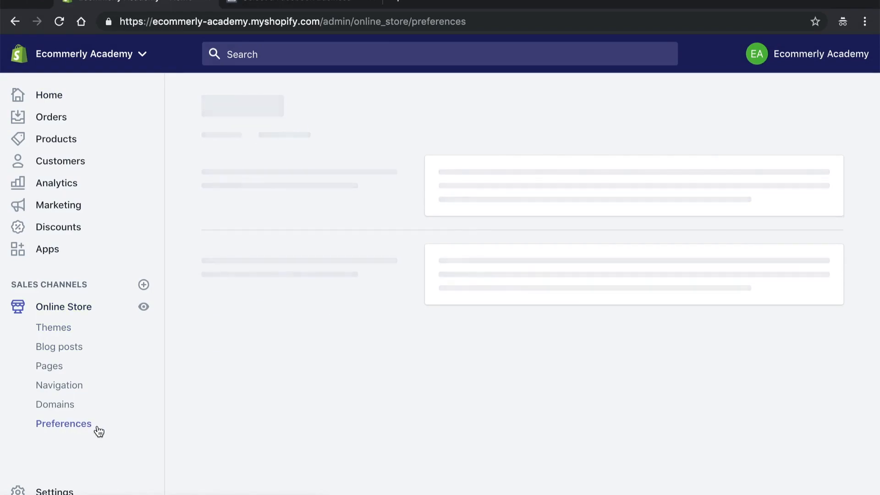
pyautogui.scroll(-7, 379, 413)
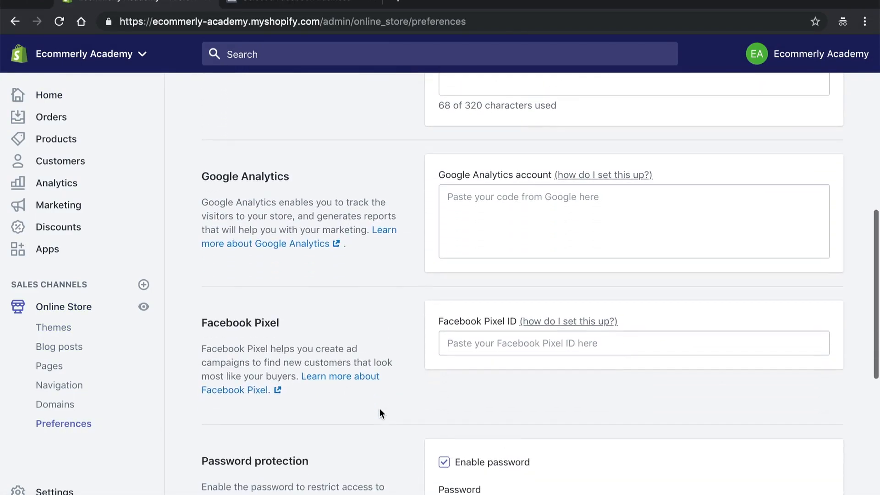
pyautogui.moveTo(200, 321); pyautogui.dragTo(291, 323)
pyautogui.click(297, 321)
pyautogui.scroll(-2, 302, 318)
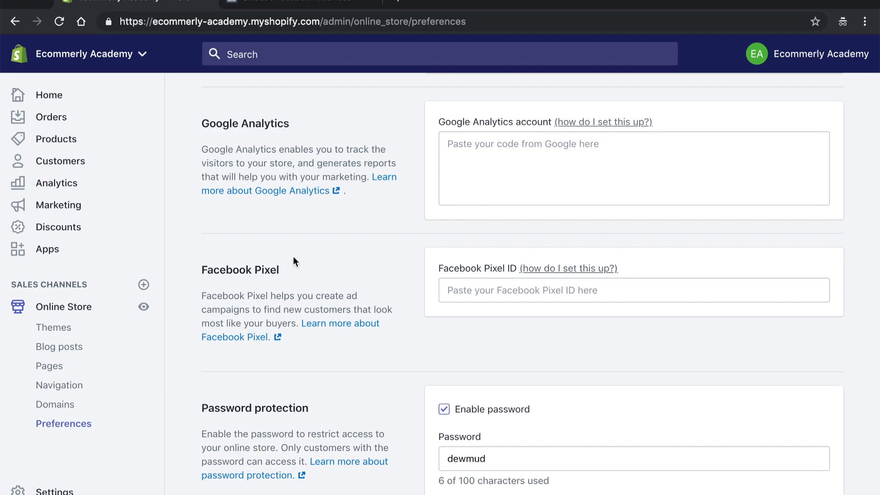
# Step: Switch to Facebook Business Manager and open the Pixels tool in Events Manager
pyautogui.click(301, 2)
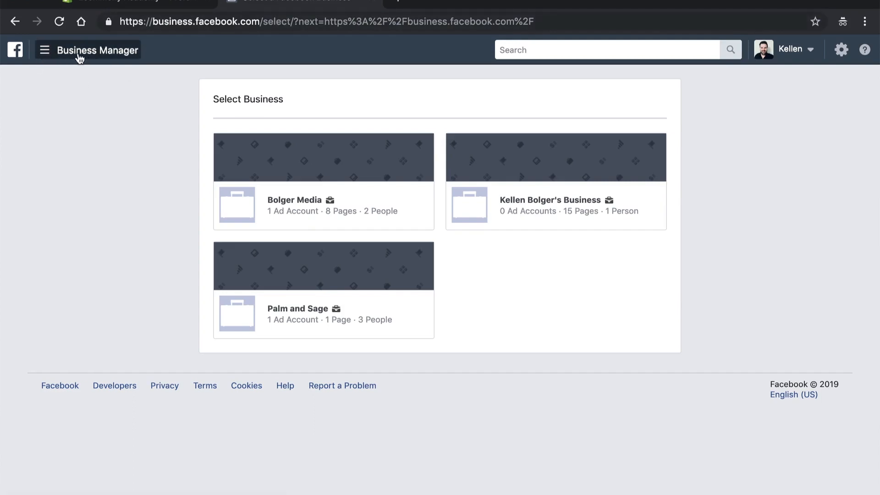
pyautogui.click(47, 56)
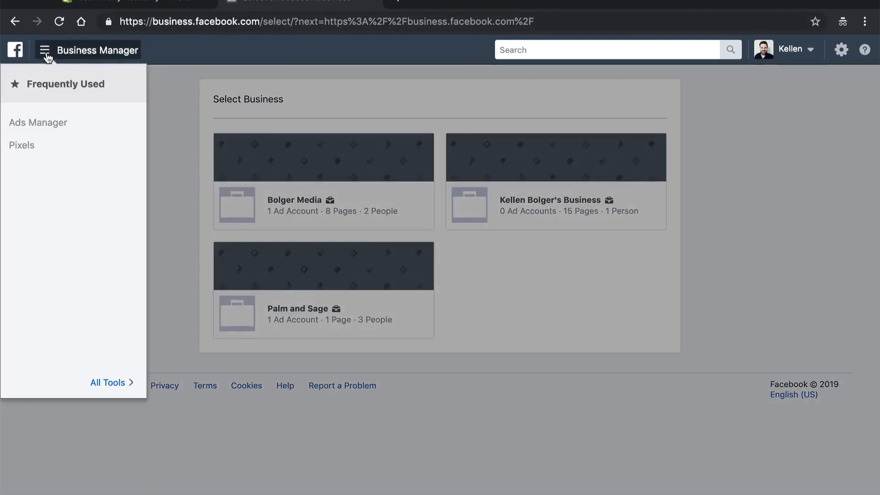
pyautogui.click(24, 149)
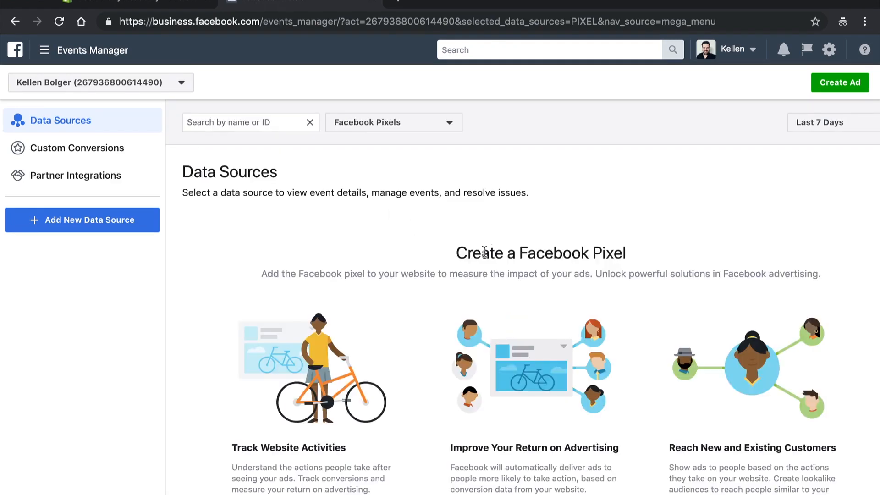
# Step: Try to create a Facebook pixel in the personal ad account, keeping the suggested pixel name and no website URL
pyautogui.scroll(-2, 504, 261)
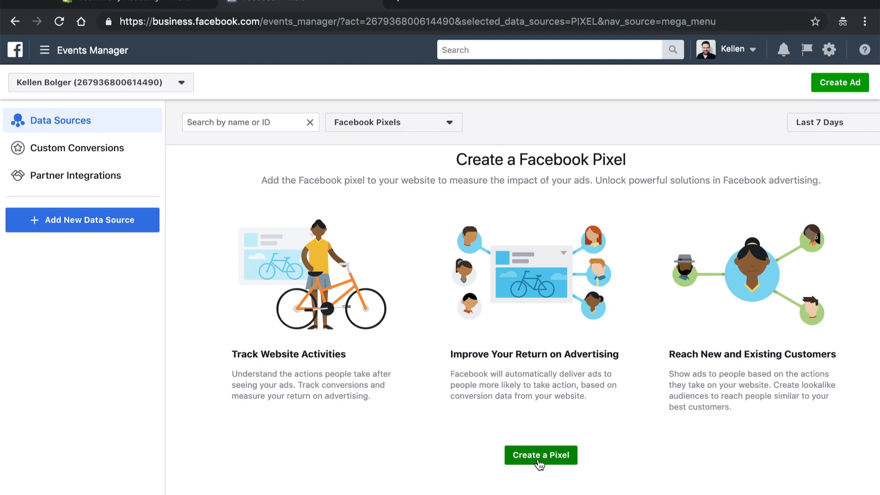
pyautogui.click(539, 464)
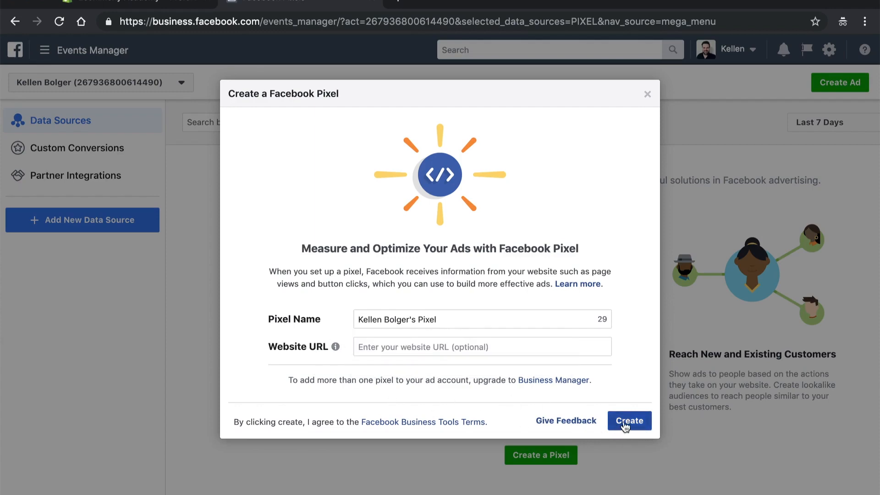
pyautogui.click(626, 421)
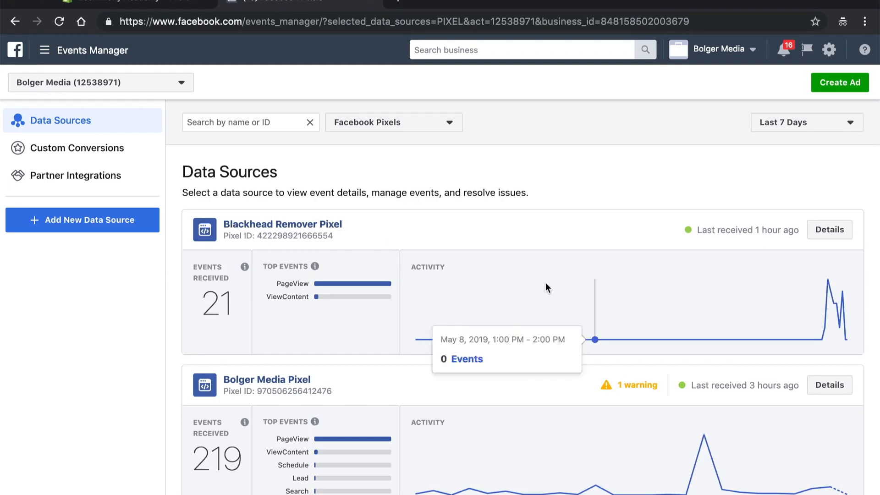
# Step: Add a Facebook Pixel data source named Spag.io Pixel with the website URL spag.io and create it
pyautogui.scroll(-1, 403, 393)
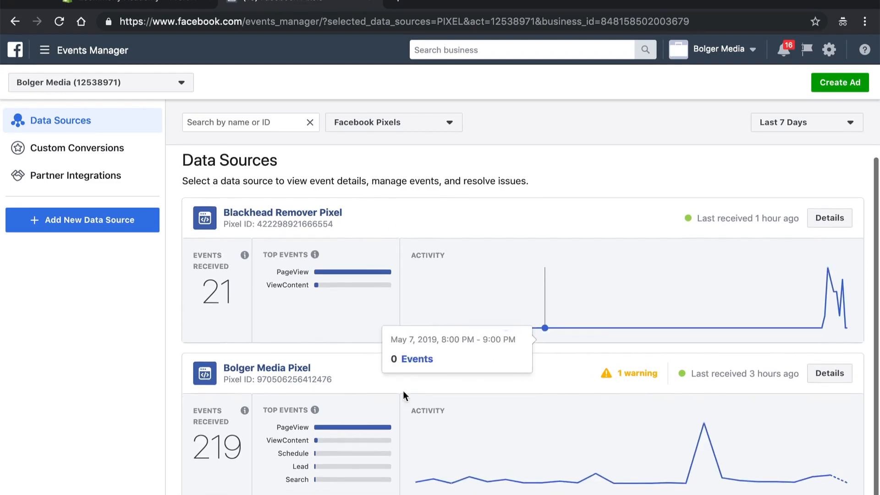
pyautogui.click(56, 225)
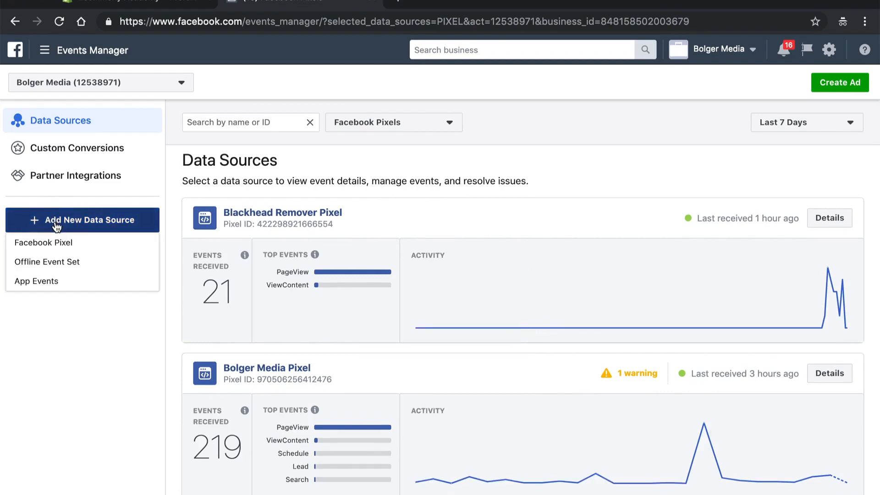
pyautogui.click(46, 244)
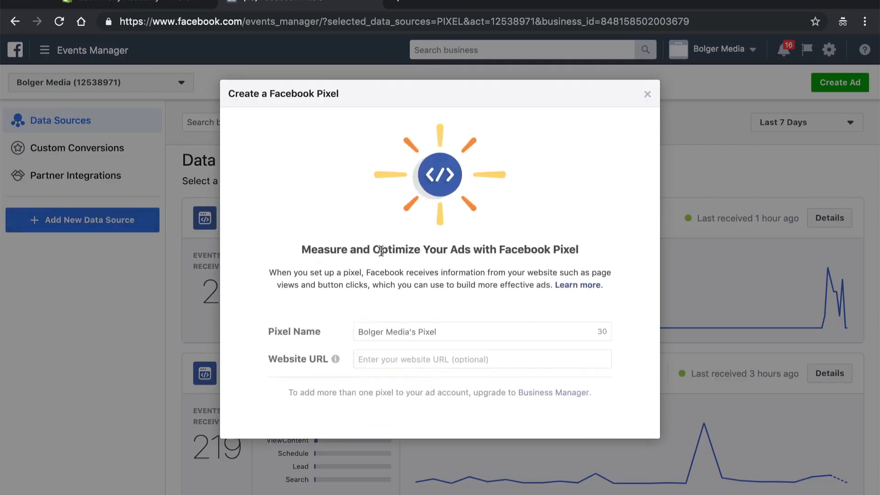
pyautogui.moveTo(355, 318); pyautogui.dragTo(454, 321)
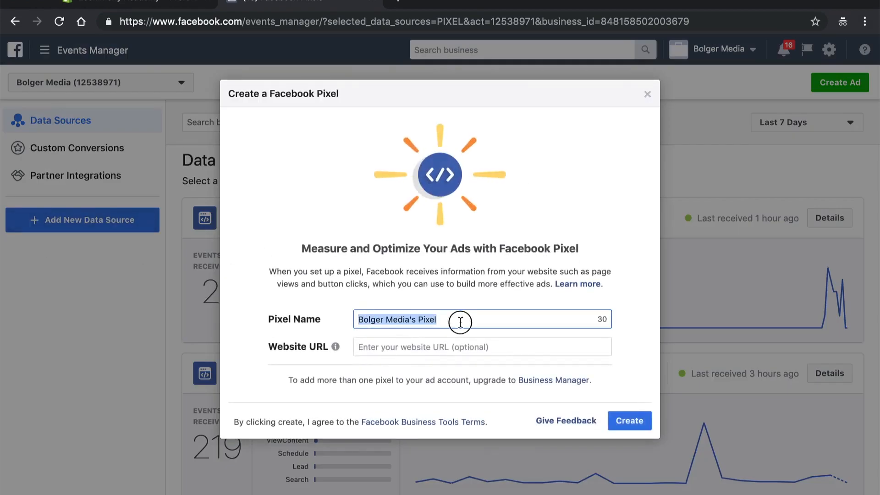
pyautogui.write('P')
pyautogui.press('BackSpace')
pyautogui.write('Spag')
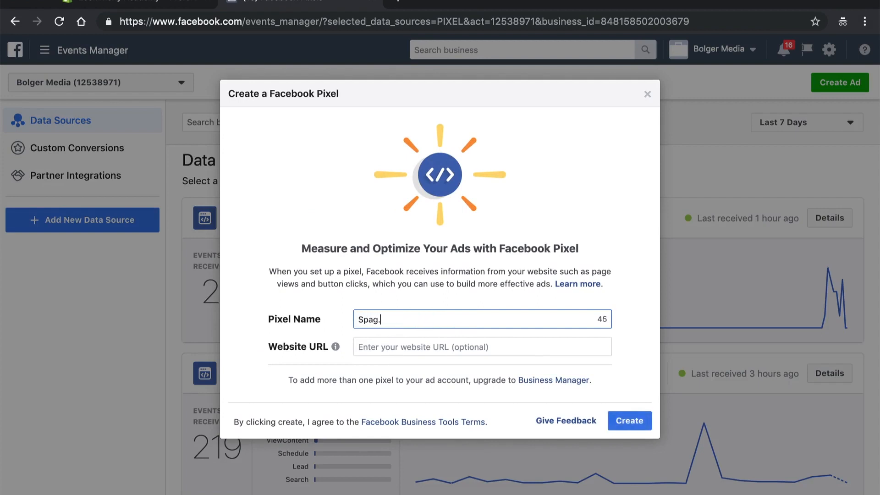
pyautogui.write('.io Pixel')
pyautogui.click(417, 347)
pyautogui.write('spag.io')
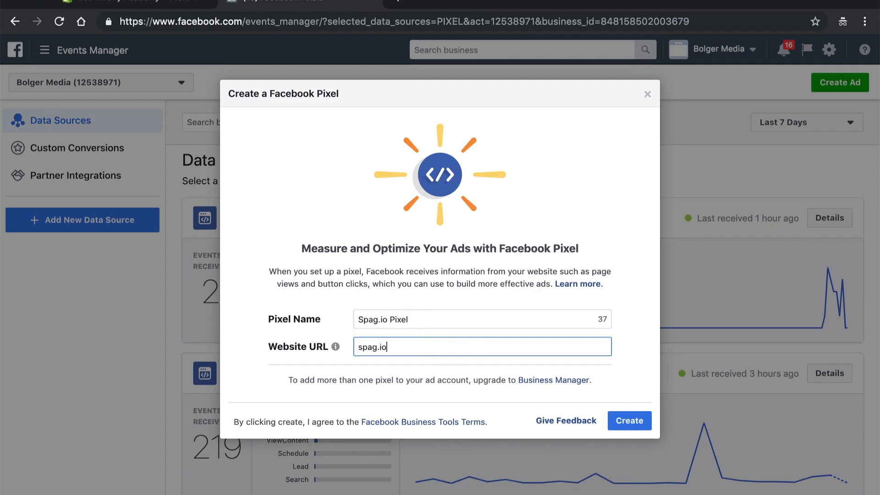
pyautogui.click(628, 420)
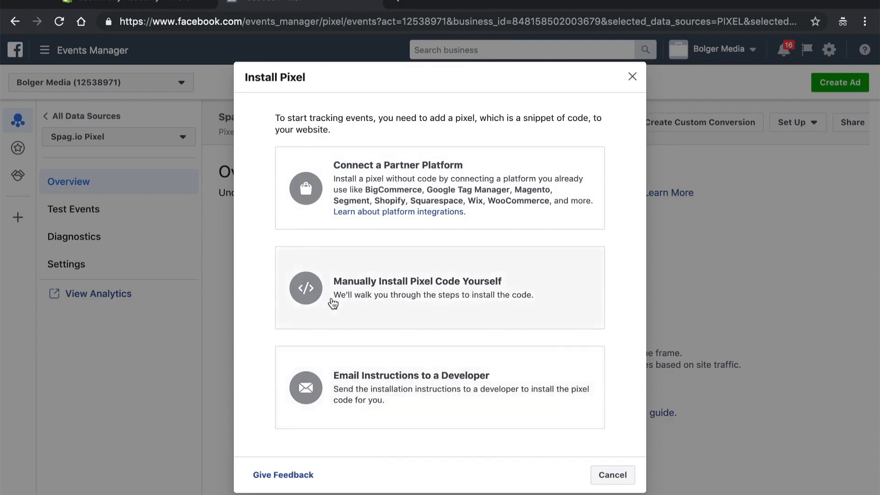
# Step: Review the instructions for manually installing the pixel code, and return to the installation options
pyautogui.click(520, 280)
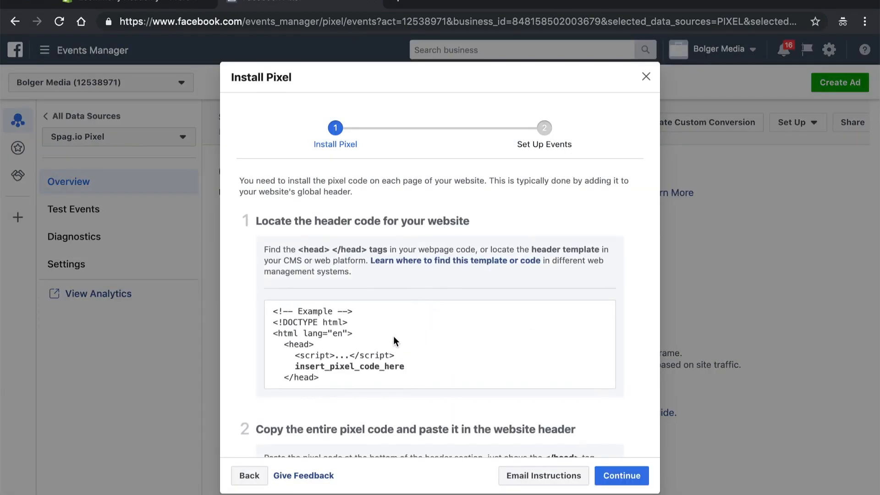
pyautogui.scroll(-6, 393, 341)
pyautogui.scroll(6, 471, 193)
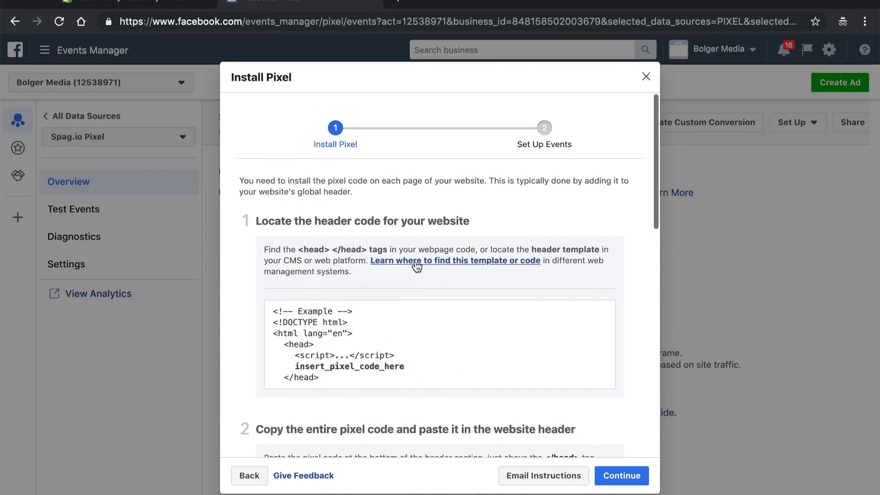
pyautogui.click(247, 476)
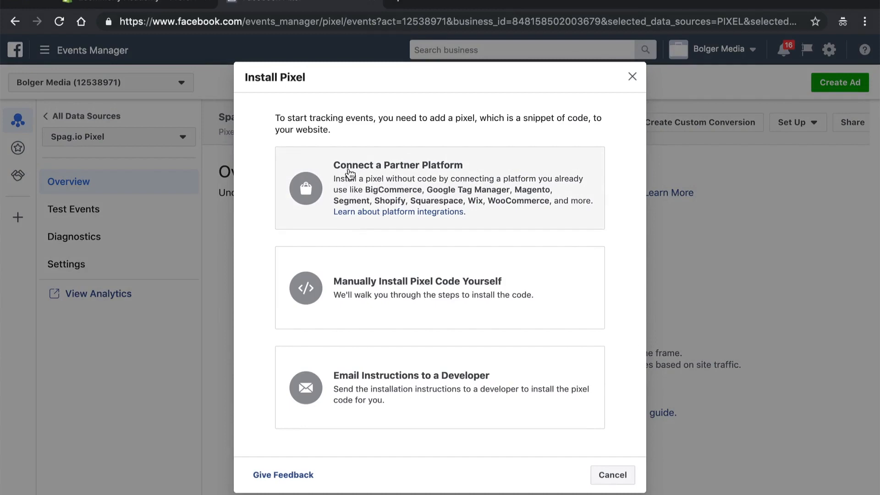
# Step: Choose Shopify as the partner platform for installing the pixel and turn on Automatic Advanced Matching
pyautogui.click(485, 172)
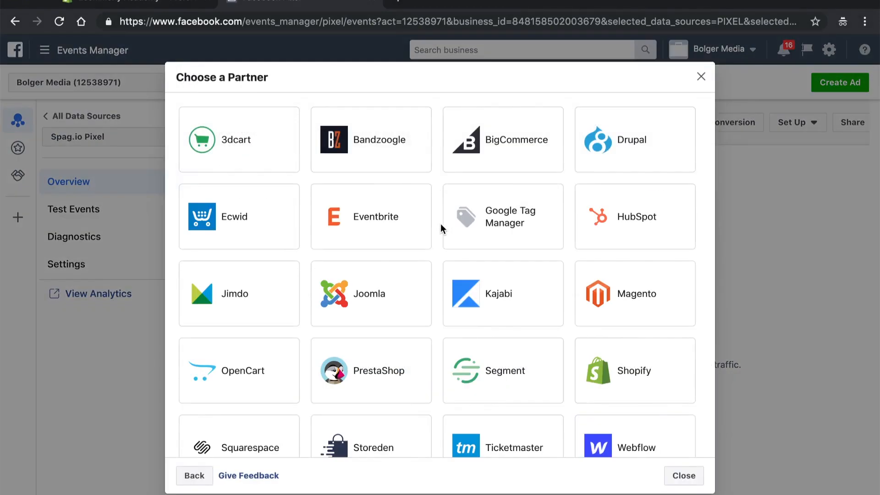
pyautogui.click(625, 383)
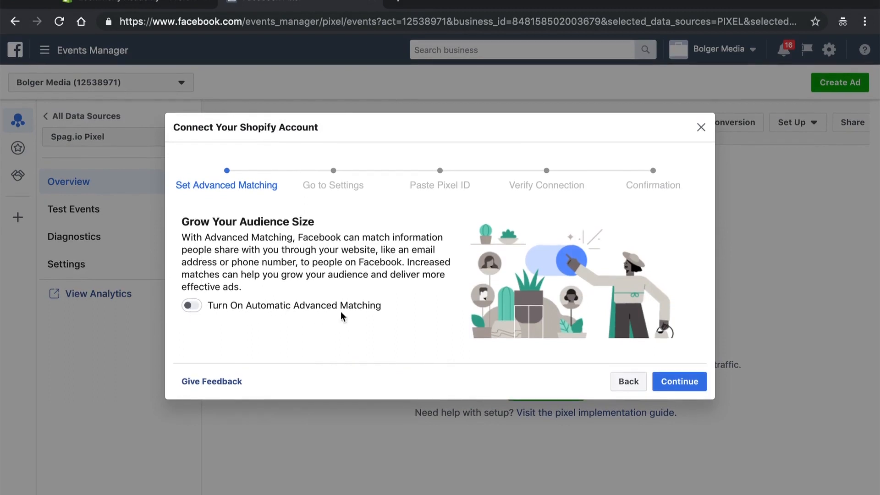
pyautogui.click(194, 311)
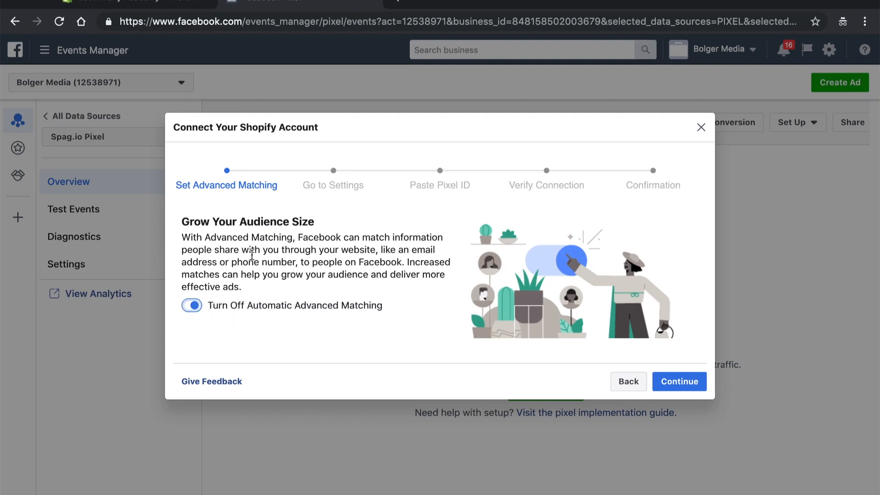
pyautogui.click(679, 382)
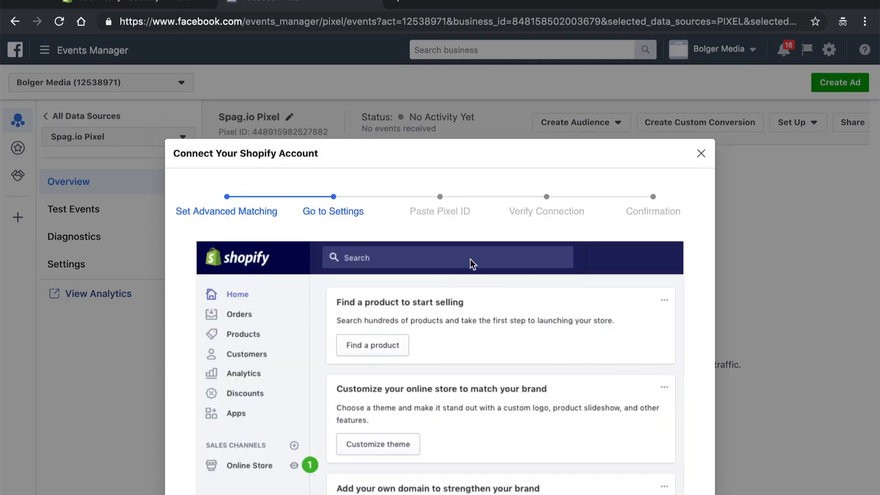
# Step: Advance the Shopify connection guide to the Paste Pixel ID stage and copy the Spag.io pixel's ID
pyautogui.scroll(-3, 471, 260)
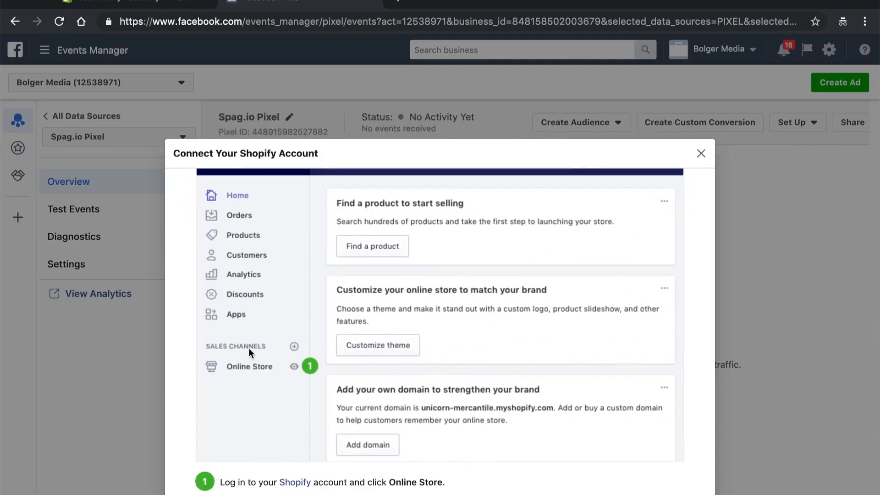
pyautogui.scroll(-3, 518, 266)
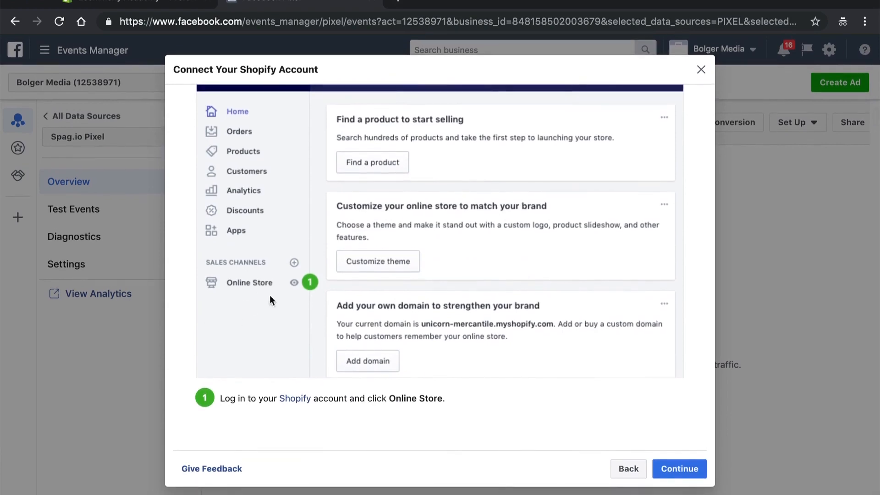
pyautogui.click(674, 470)
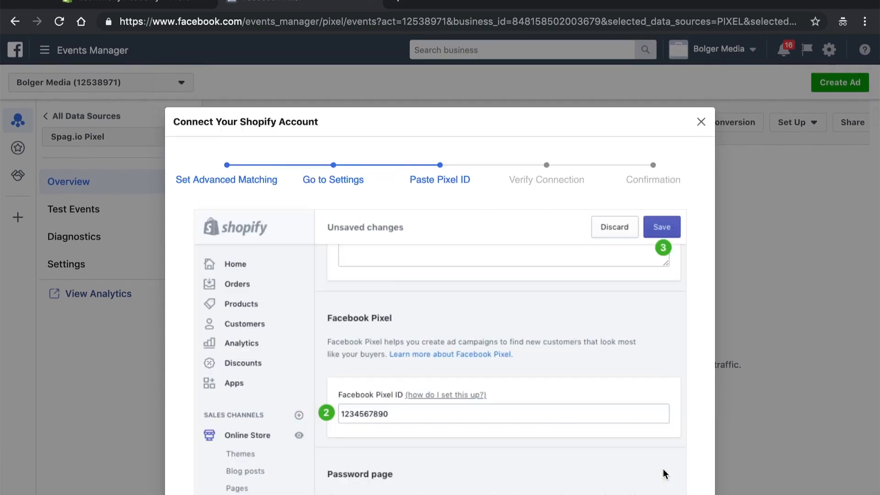
pyautogui.scroll(-7, 454, 340)
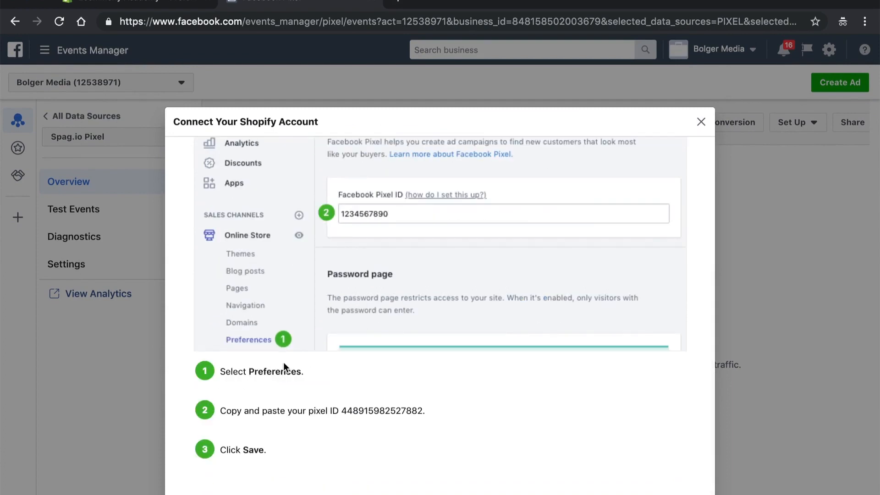
pyautogui.moveTo(220, 410); pyautogui.dragTo(421, 409)
pyautogui.rightClick(417, 407)
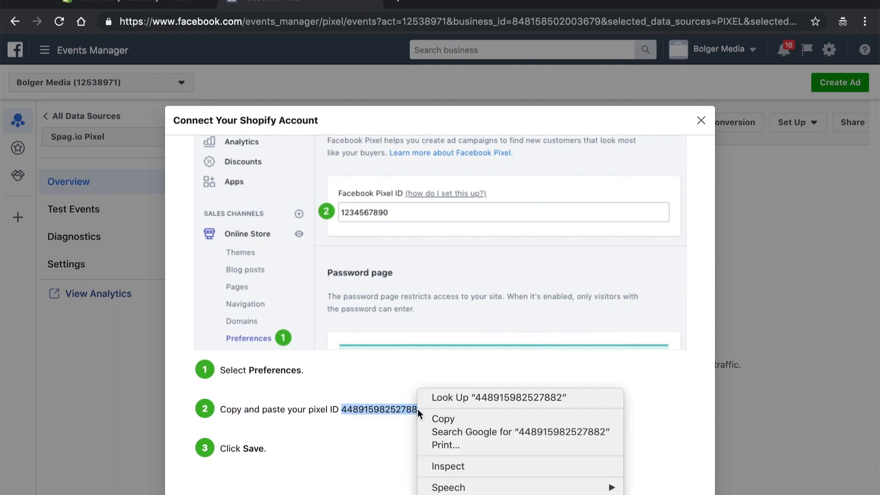
pyautogui.click(435, 417)
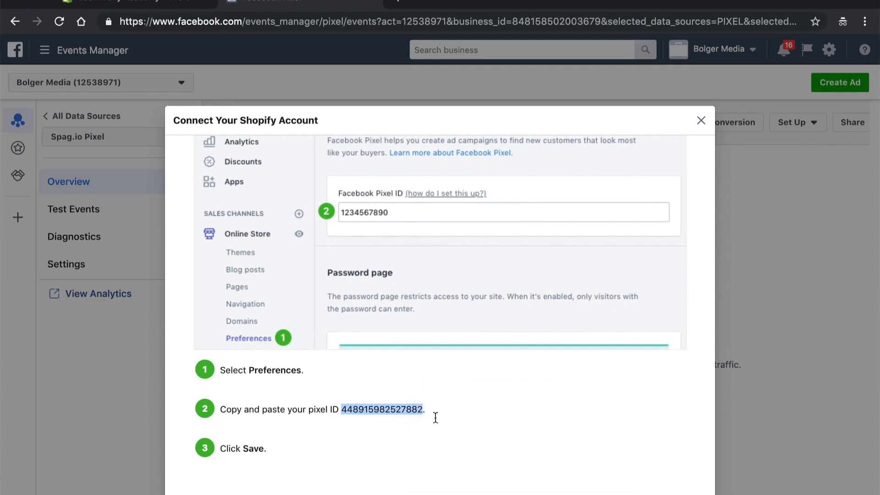
# Step: Paste the copied pixel ID into the Facebook Pixel ID setting in the Shopify store preferences and save
pyautogui.click(149, 2)
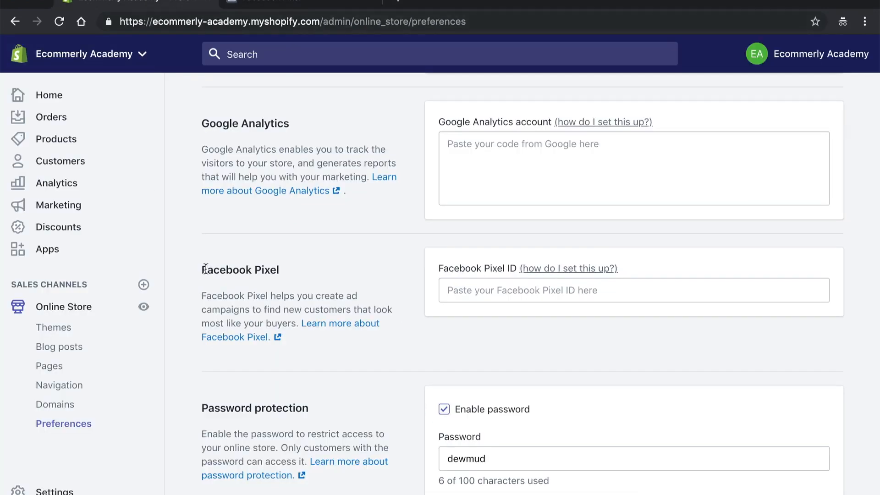
pyautogui.click(476, 293)
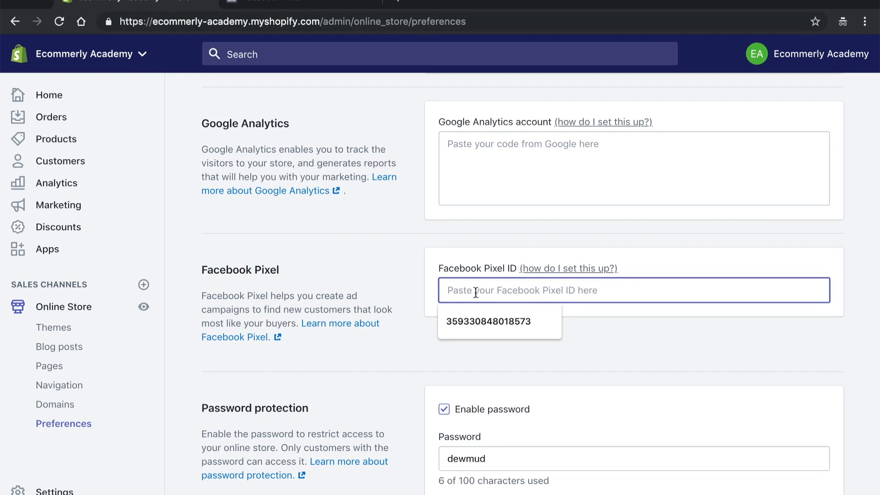
pyautogui.hotkey('ctrl', 'v')
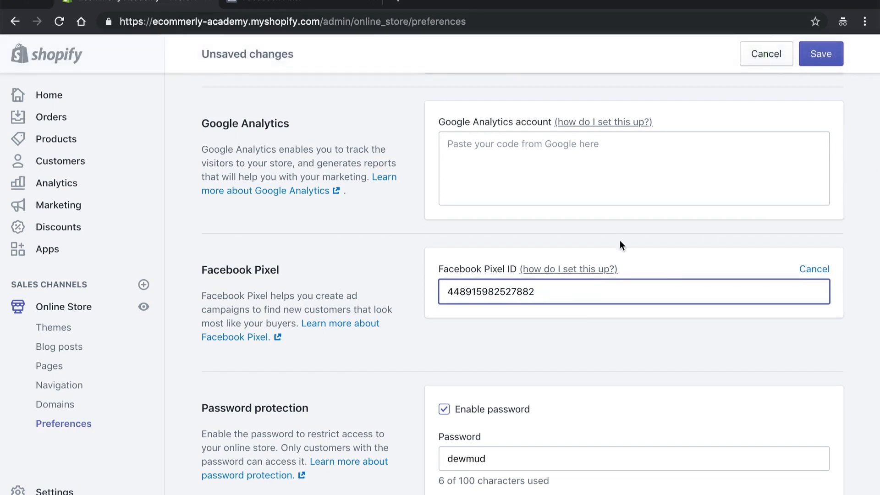
pyautogui.click(820, 54)
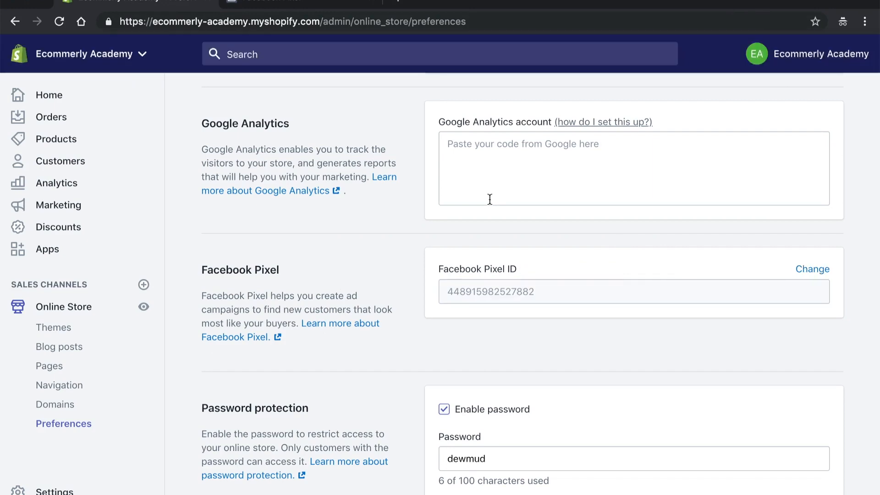
# Step: Return to the Shopify connection guide in Facebook Events Manager, advance to Verify Connection, and send test traffic to spag.io
pyautogui.click(289, 6)
pyautogui.scroll(-3, 507, 383)
pyautogui.click(683, 462)
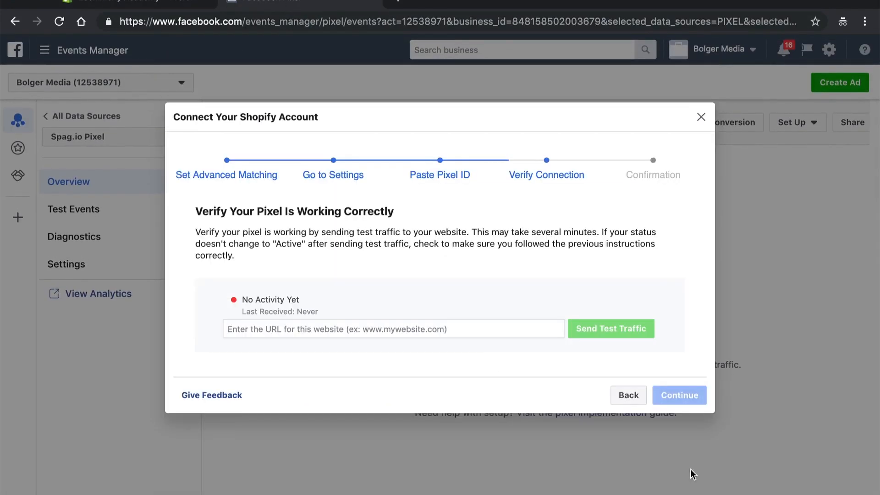
pyautogui.click(395, 329)
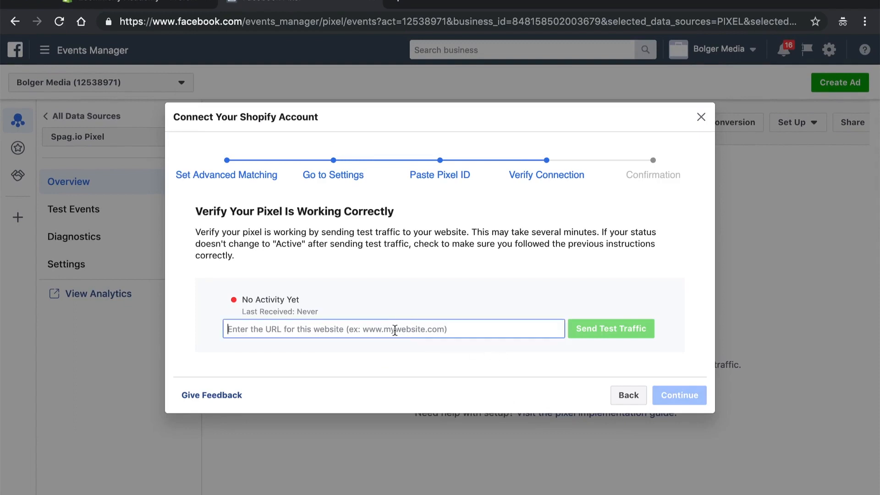
pyautogui.write('spag.io')
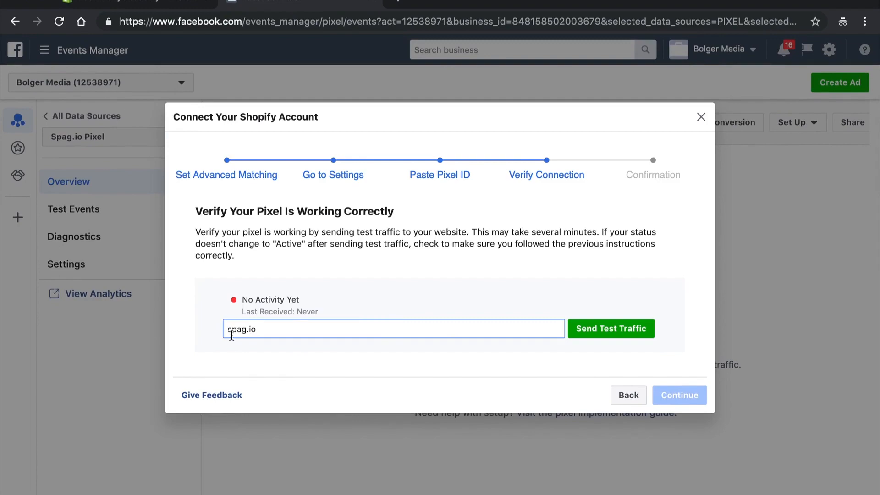
pyautogui.click(588, 340)
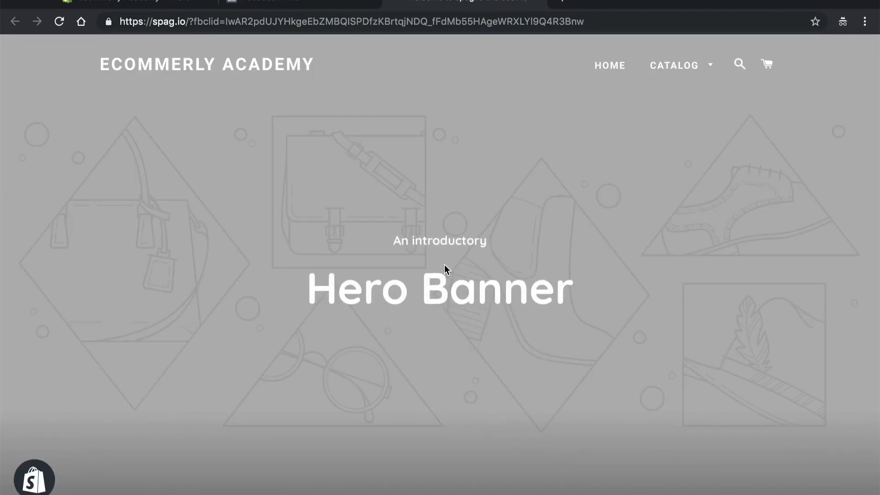
# Step: Go back to the connection guide, continue past the pixel verification to Confirmation, and close the guide
pyautogui.click(313, 2)
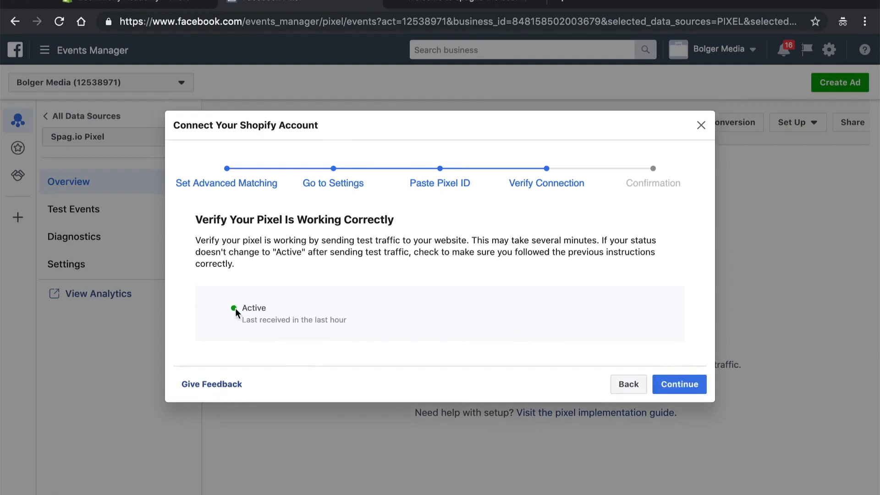
pyautogui.click(688, 390)
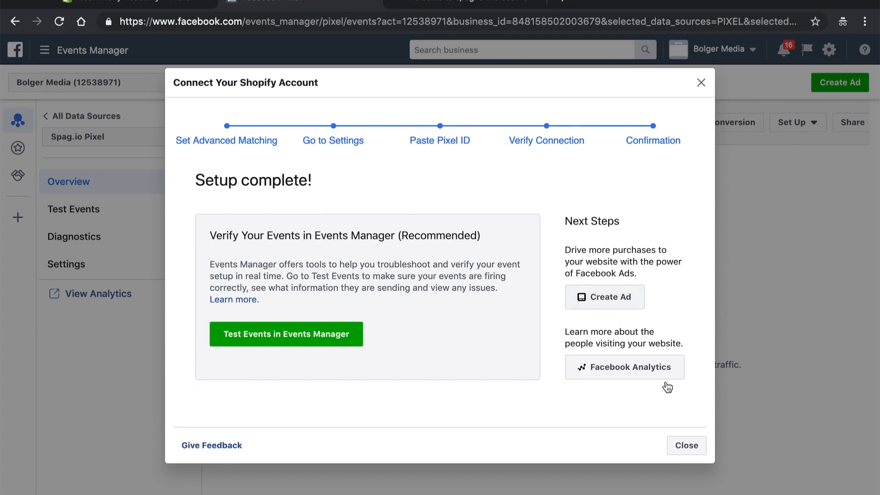
pyautogui.click(701, 450)
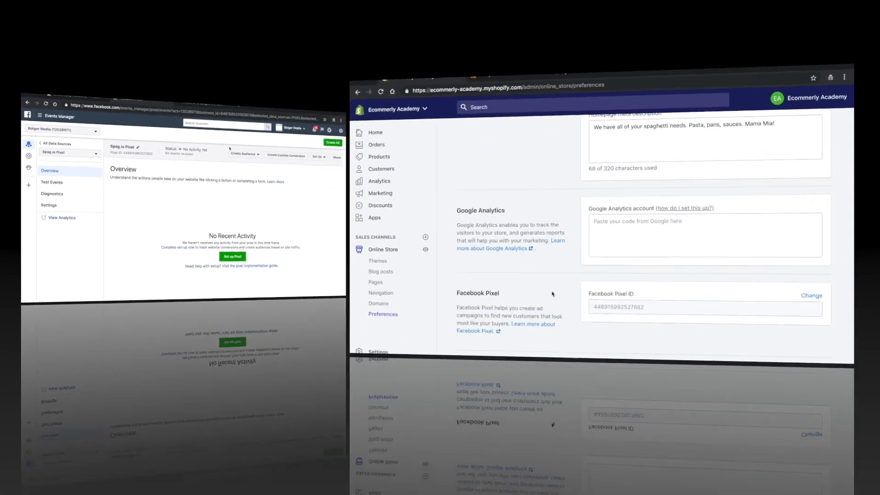
# Step: Switch from the Shopify store preferences to the new account form in Google Analytics and name the account Spag.io
pyautogui.scroll(-2, 434, 402)
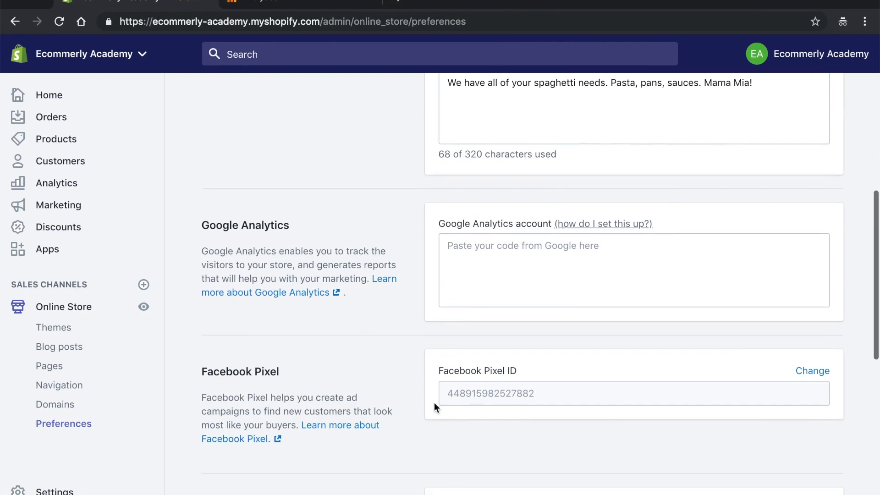
pyautogui.scroll(1, 434, 402)
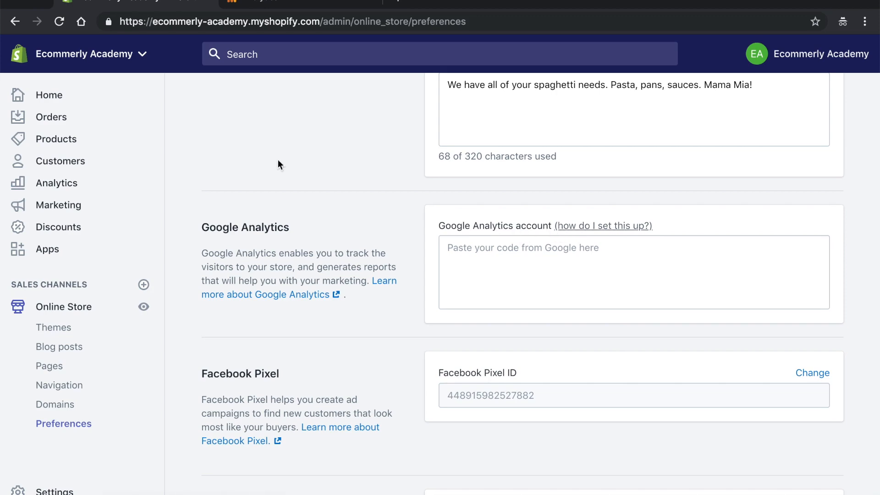
pyautogui.click(269, 4)
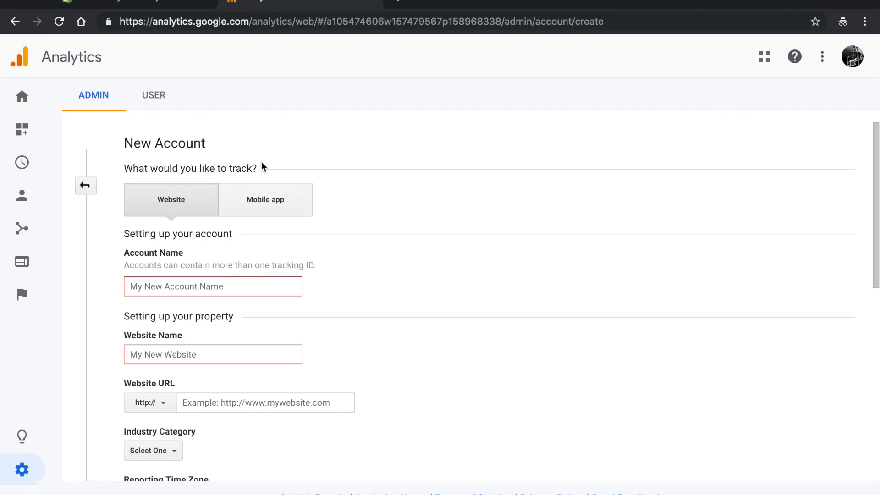
pyautogui.scroll(-1, 351, 235)
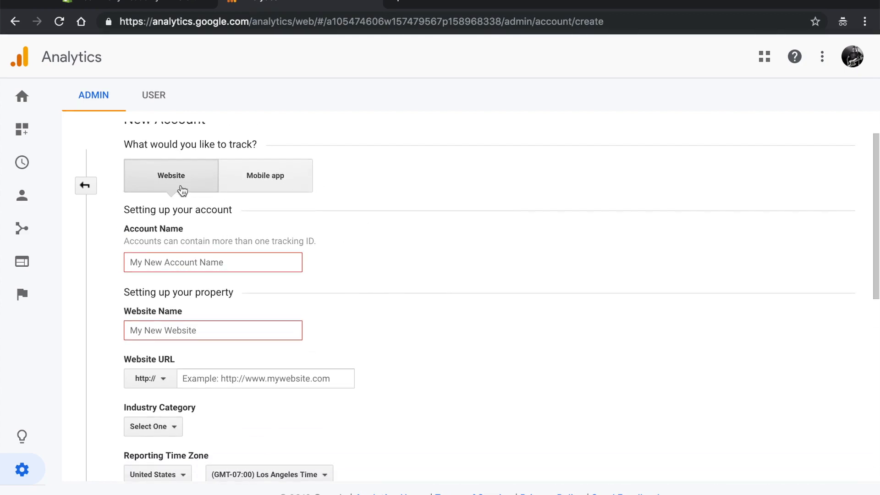
pyautogui.scroll(-2, 370, 259)
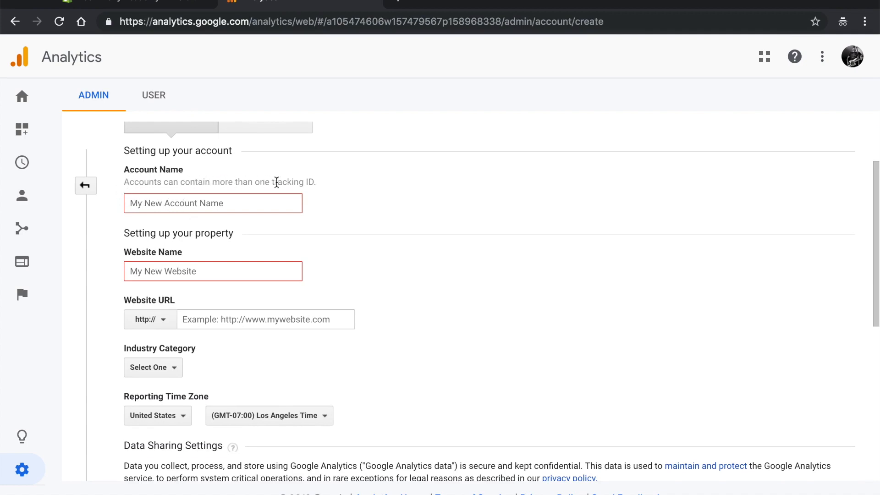
pyautogui.click(133, 204)
pyautogui.click(133, 204)
pyautogui.write('Spag.io')
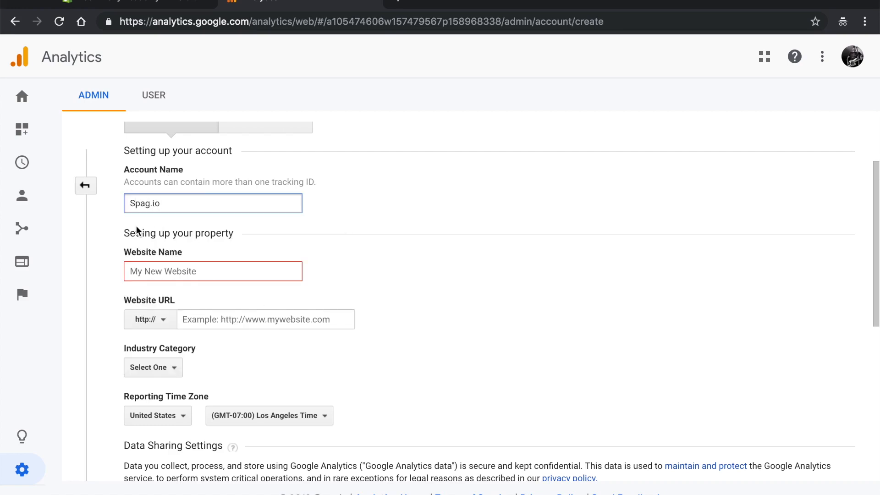
# Step: Enter Spag.io as the website name and spag.io as the website URL for the new Analytics property
pyautogui.scroll(-2, 198, 246)
pyautogui.click(198, 229)
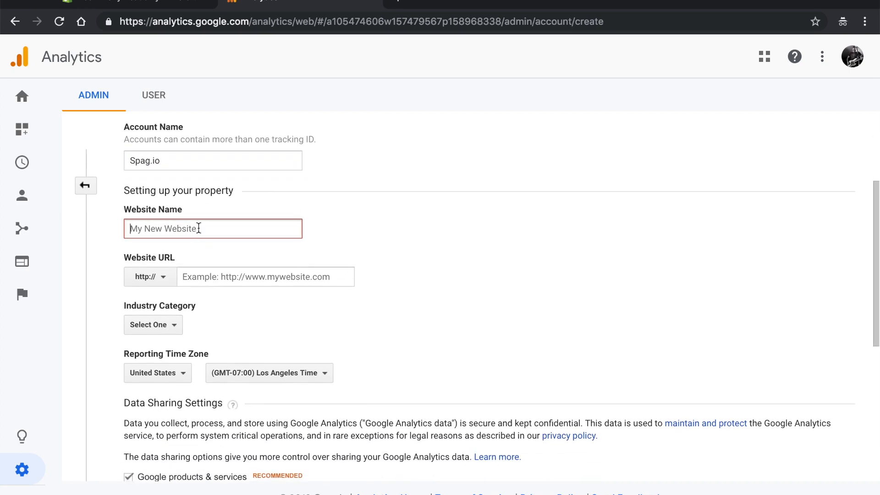
pyautogui.write('Spag.io')
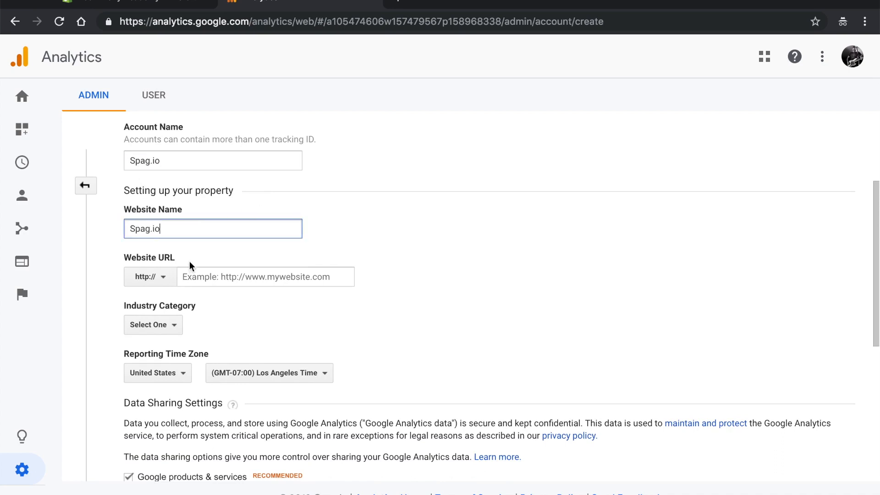
pyautogui.click(275, 276)
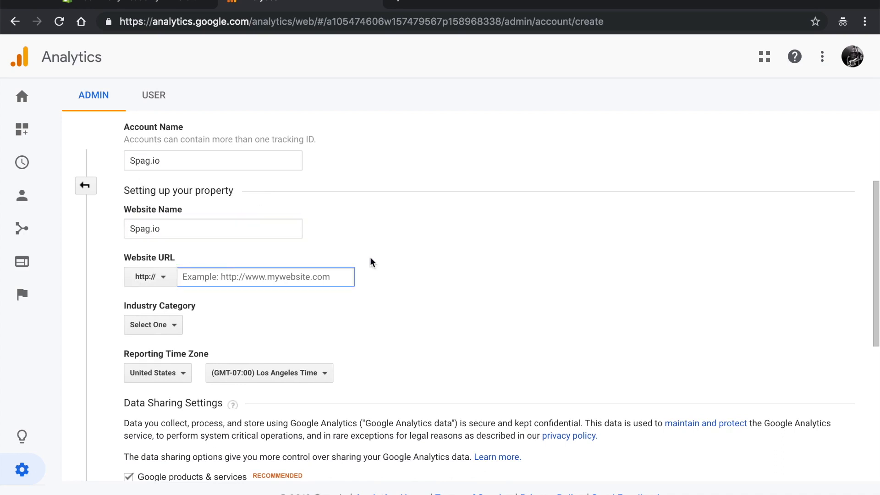
pyautogui.write('spag.io')
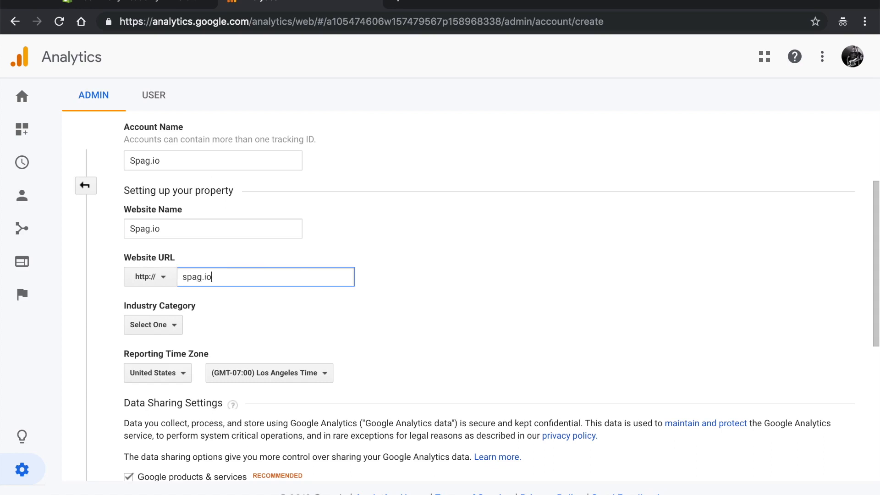
# Step: Find Food and Drink among the industry categories and assign it to the new property
pyautogui.click(173, 325)
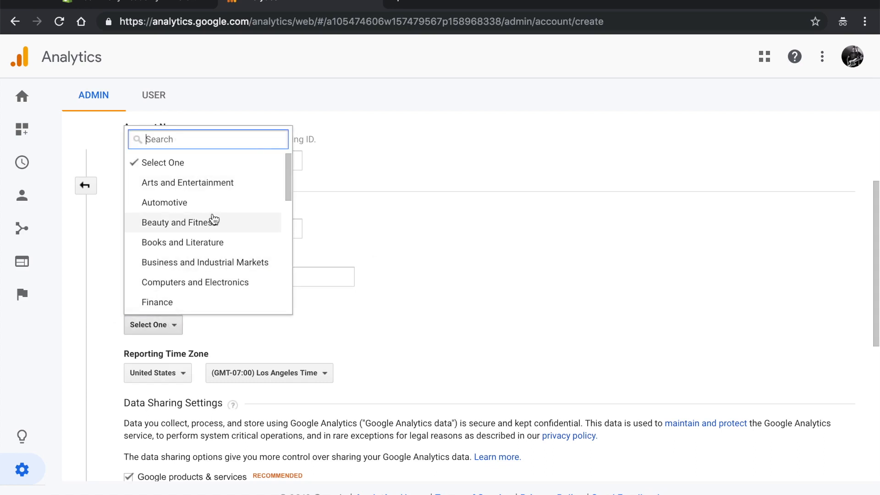
pyautogui.scroll(-1, 213, 222)
pyautogui.scroll(-5, 213, 221)
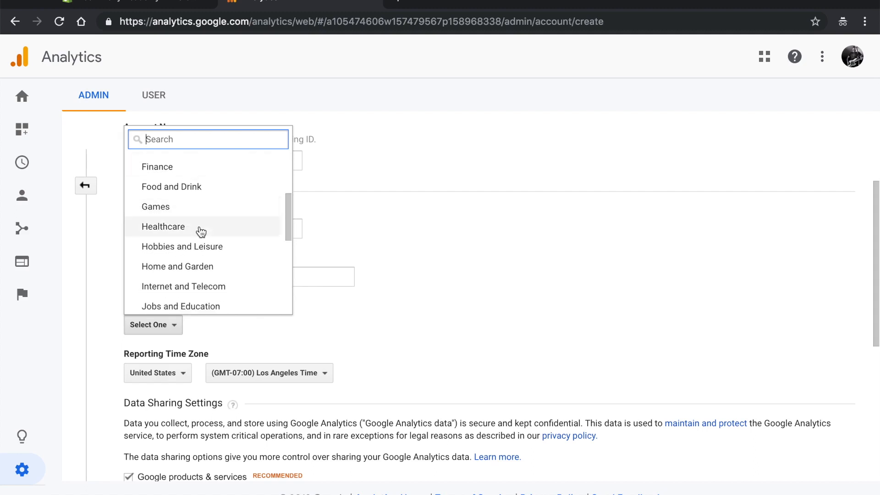
pyautogui.scroll(-5, 206, 255)
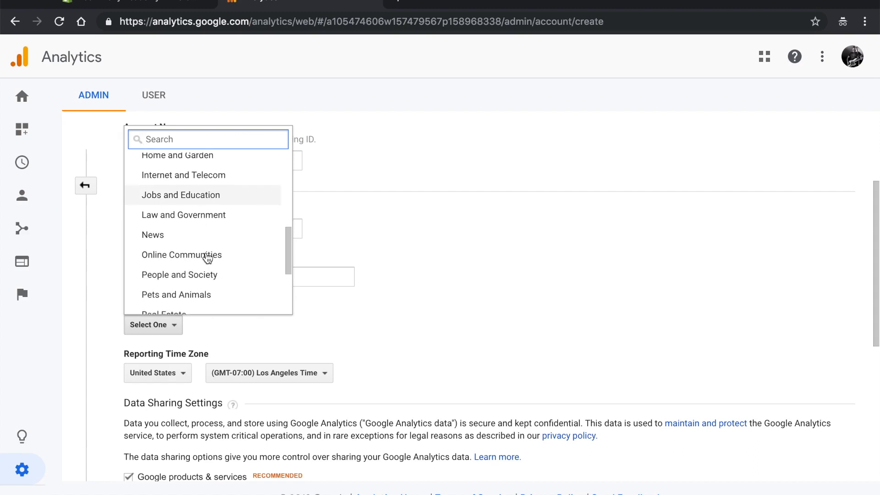
pyautogui.scroll(-7, 222, 258)
pyautogui.scroll(19, 221, 258)
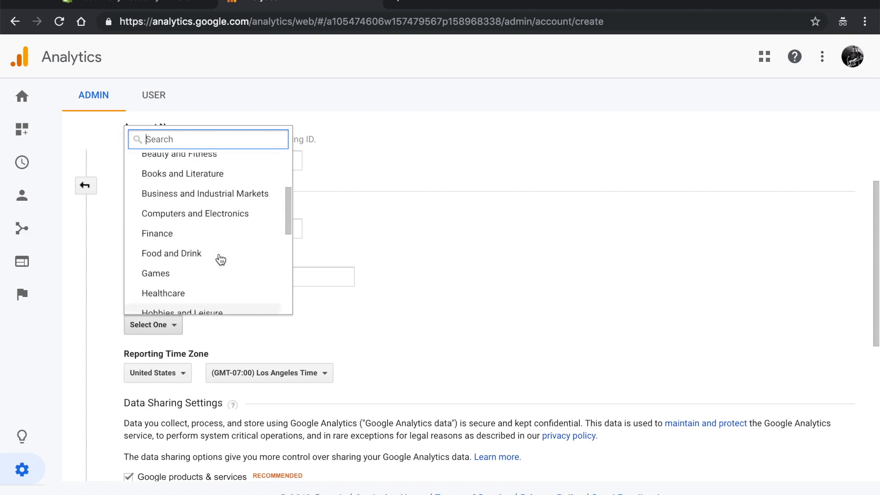
pyautogui.write('ecommer')
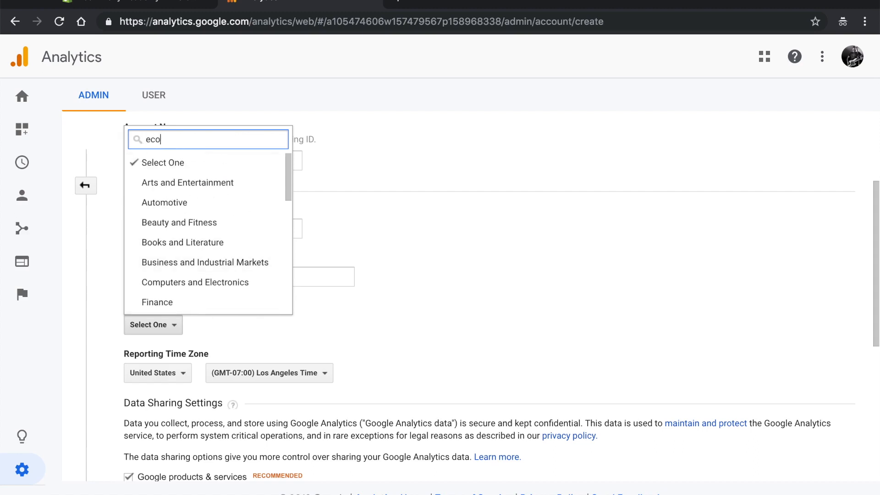
pyautogui.press('BackSpace')
pyautogui.press('BackSpace')
pyautogui.press('BackSpace')
pyautogui.press('BackSpace')
pyautogui.press('BackSpace')
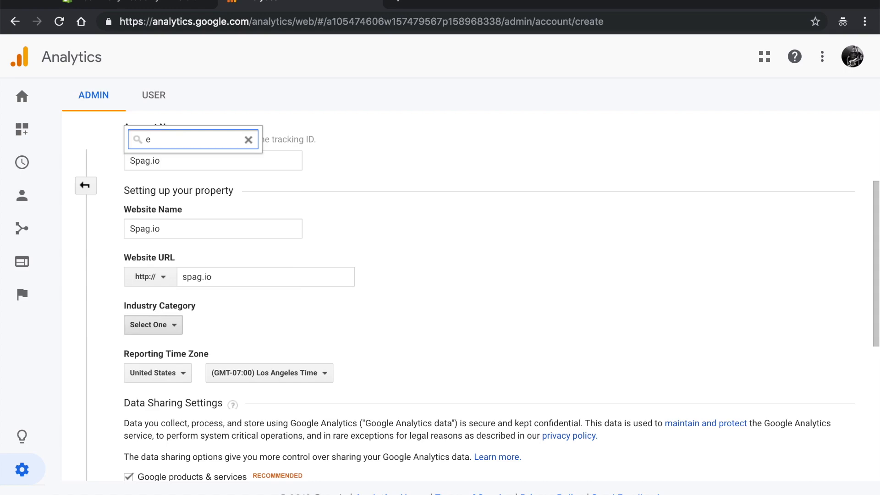
pyautogui.write('food')
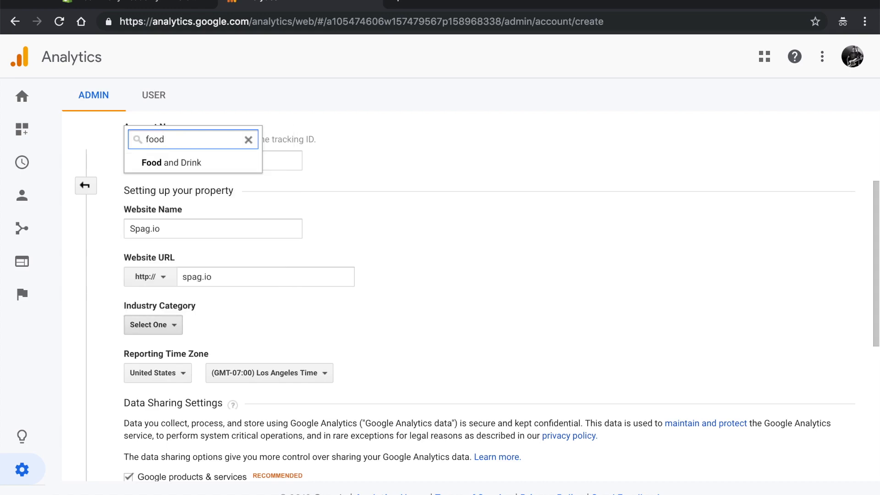
pyautogui.click(167, 162)
# Step: Set the reporting time zone's country to Canada and its zone to (GMT-04:00) Toronto Time
pyautogui.scroll(-1, 392, 321)
pyautogui.scroll(-1, 394, 313)
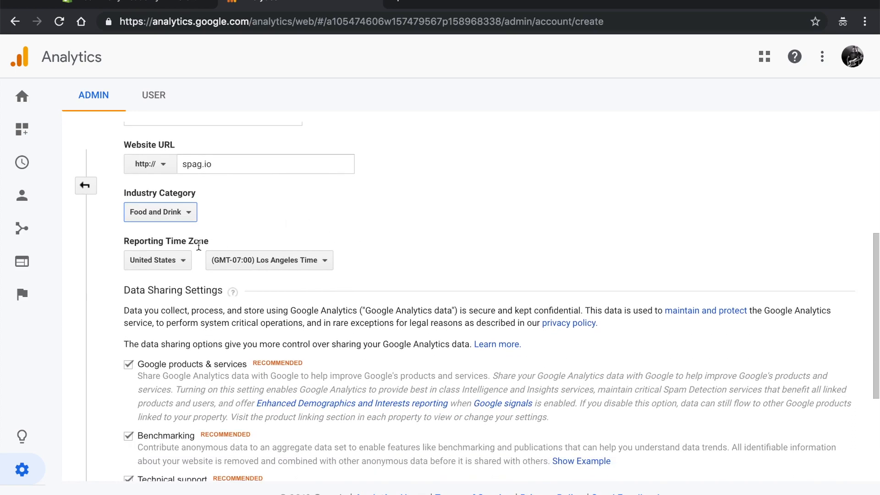
pyautogui.click(175, 261)
pyautogui.write('can')
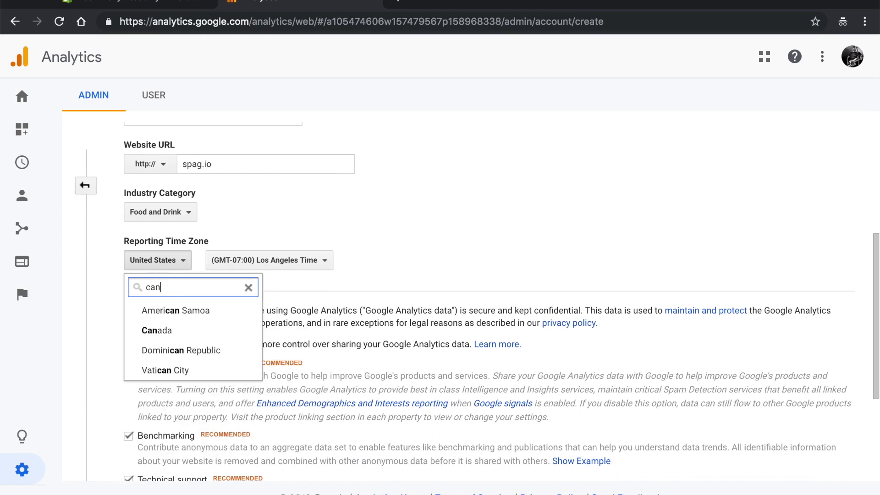
pyautogui.click(167, 331)
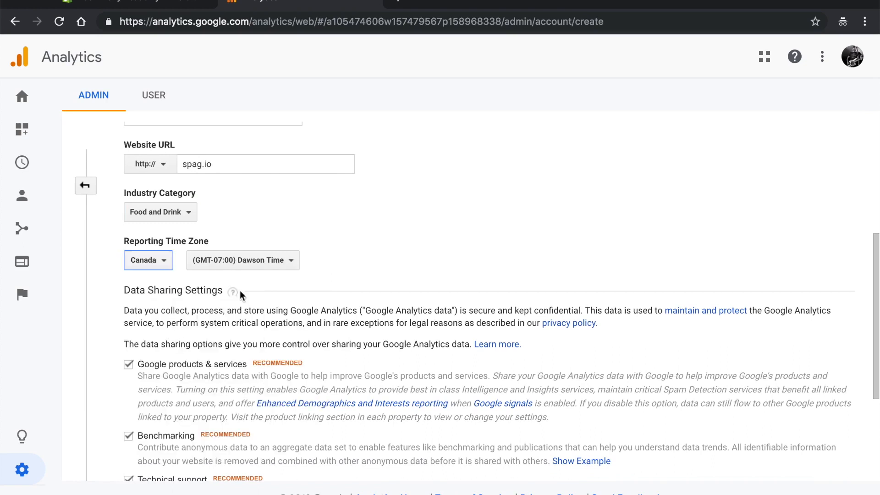
pyautogui.click(279, 268)
pyautogui.write('torono')
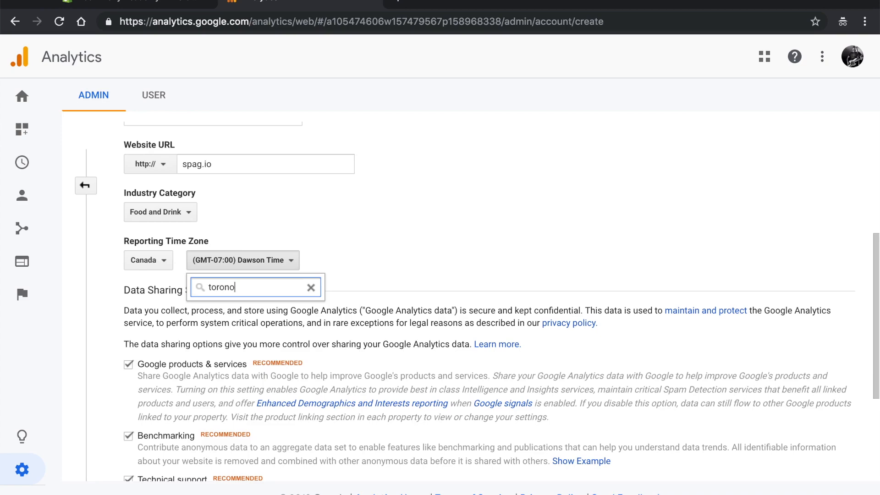
pyautogui.press('BackSpace')
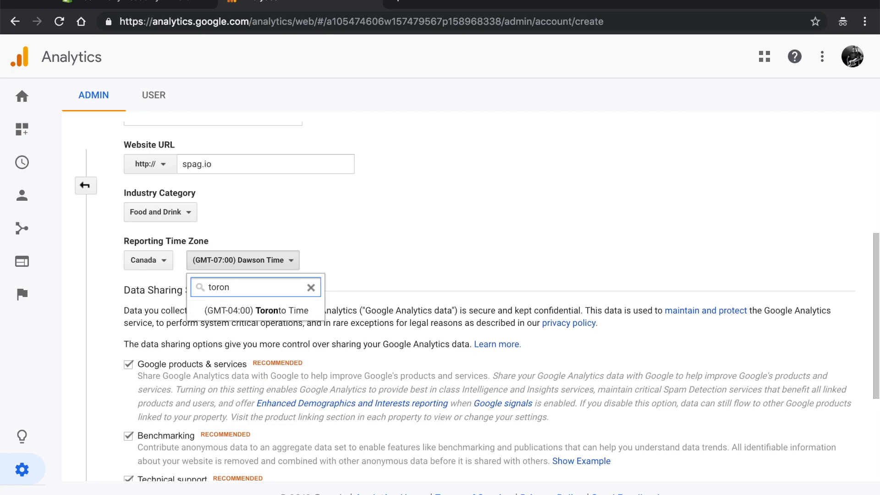
pyautogui.click(286, 312)
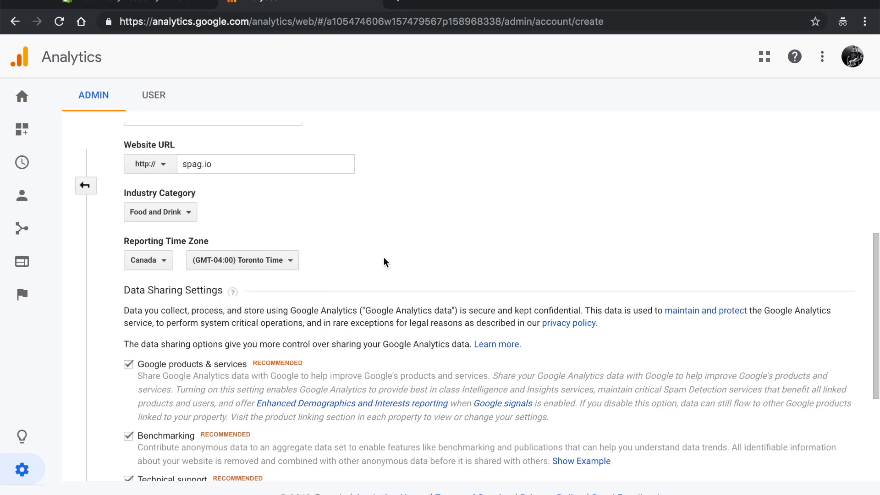
# Step: Request the tracking ID and accept the Analytics terms of service, the GDPR Data Processing Terms and the Measurement Controller-Controller Data Protection Terms
pyautogui.scroll(-3, 384, 261)
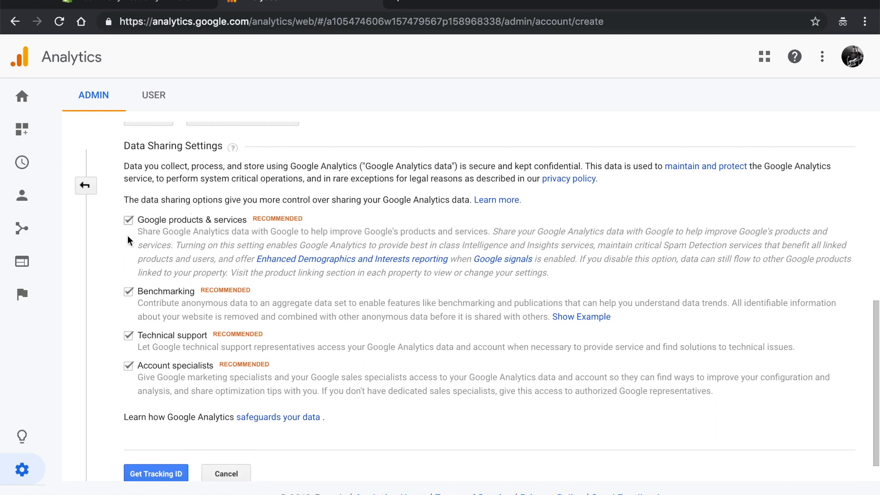
pyautogui.scroll(-1, 181, 228)
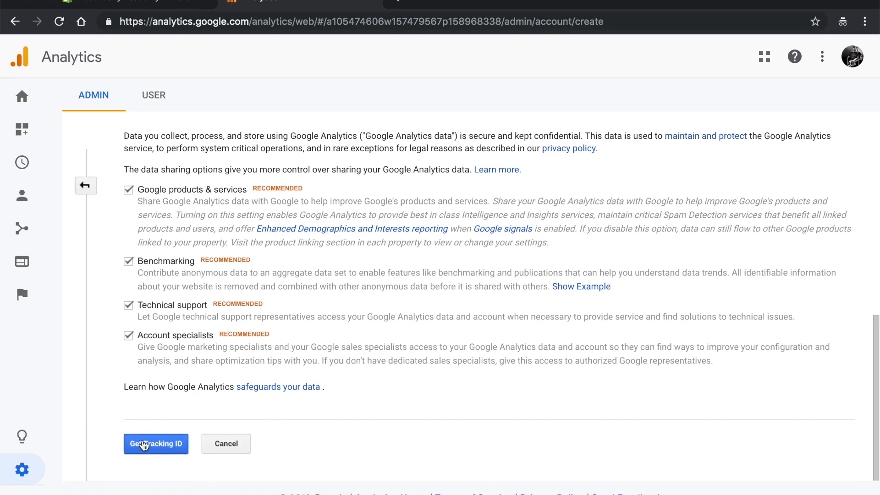
pyautogui.click(154, 452)
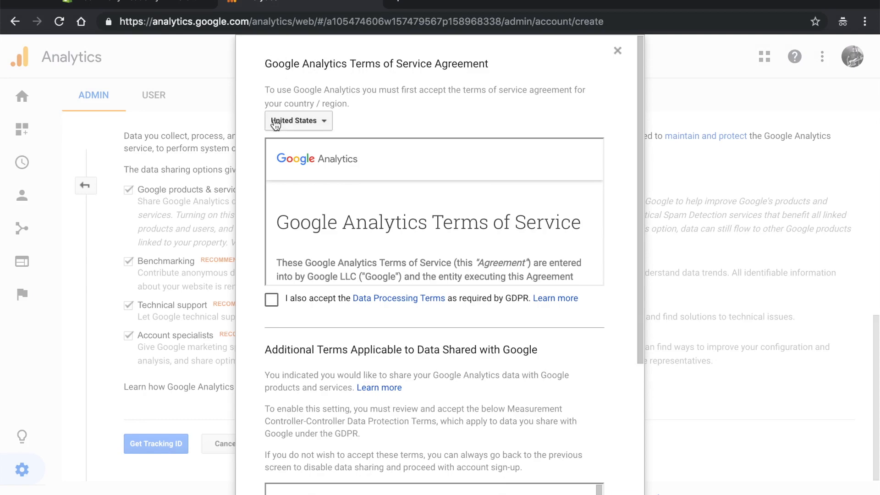
pyautogui.click(272, 300)
pyautogui.scroll(-5, 311, 293)
pyautogui.scroll(-20, 350, 364)
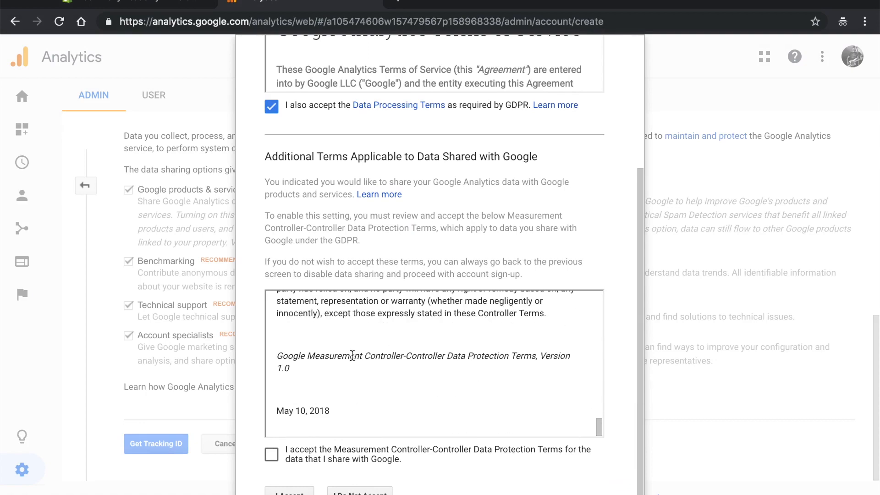
pyautogui.click(271, 454)
pyautogui.click(280, 491)
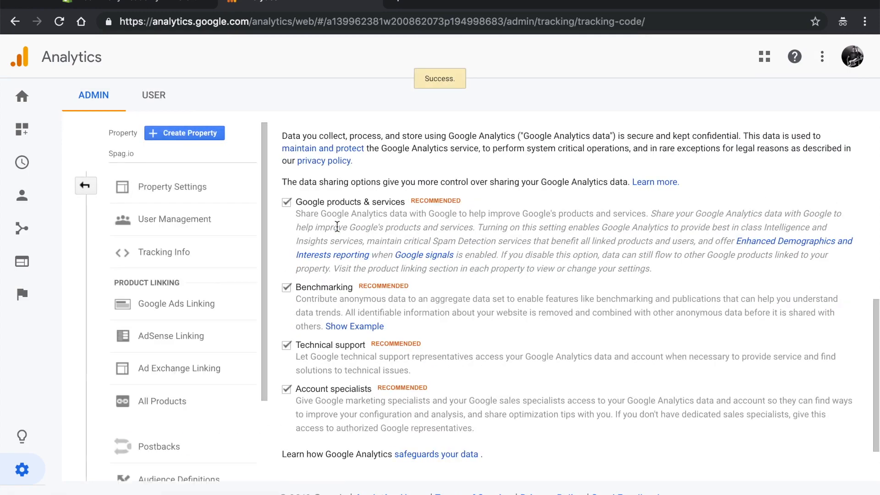
# Step: Copy the tracking ID from the Spag.io property's tracking code information
pyautogui.click(166, 252)
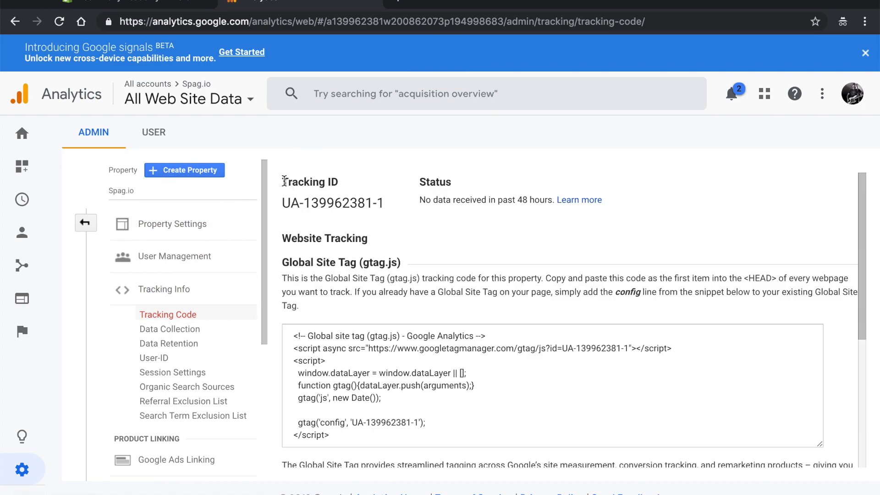
pyautogui.scroll(-3, 452, 216)
pyautogui.scroll(3, 437, 215)
pyautogui.tripleClick(384, 203)
pyautogui.rightClick(383, 204)
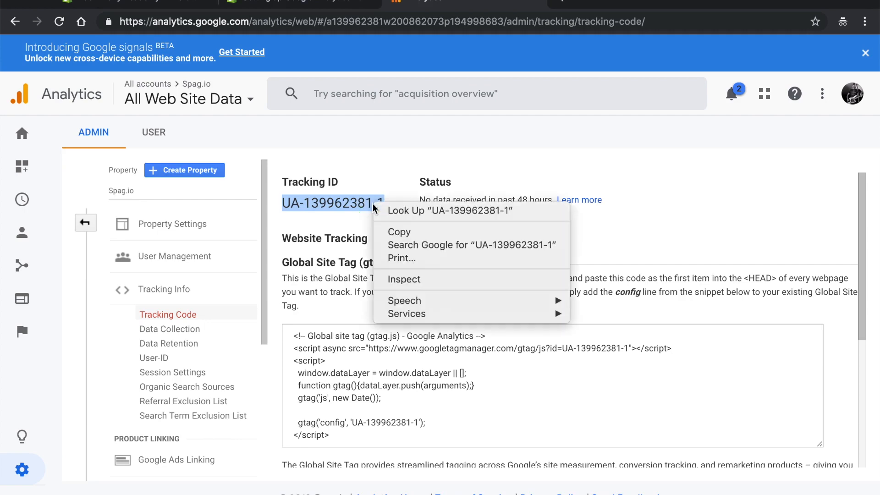
pyautogui.click(385, 232)
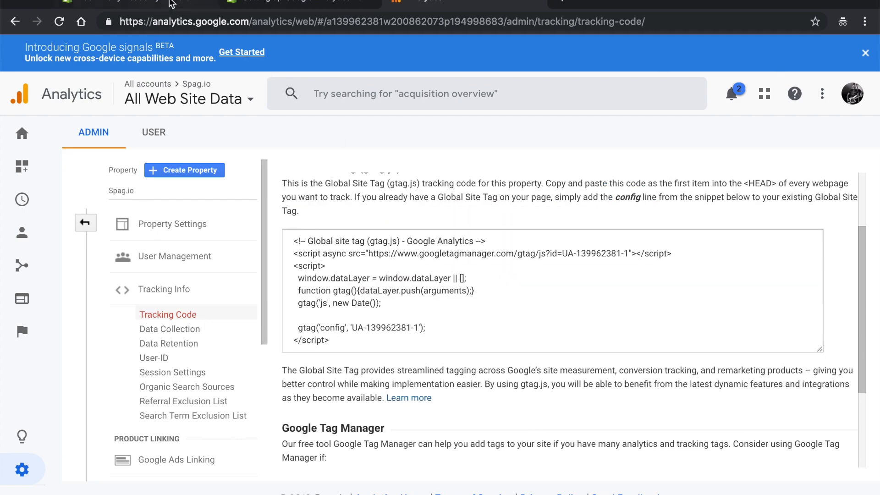
# Step: Paste the tracking ID as the Google Analytics account in the Shopify store preferences, enable Use Enhanced Ecommerce and save
pyautogui.click(169, 1)
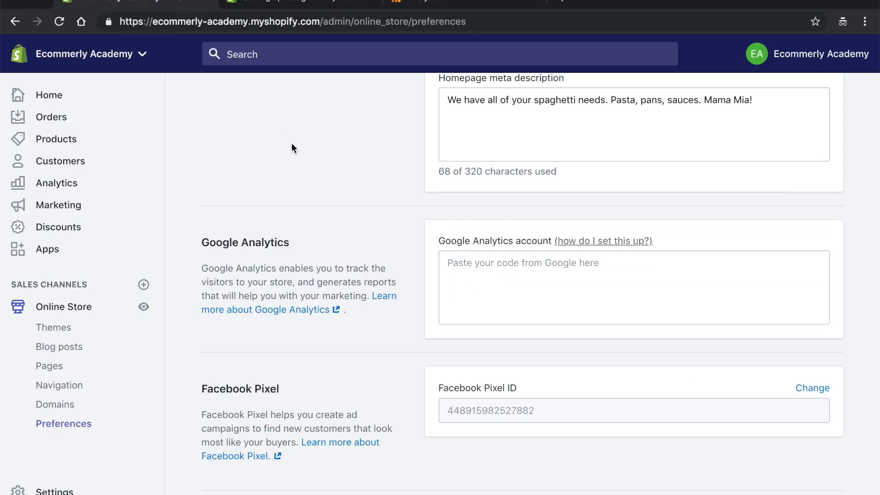
pyautogui.click(471, 272)
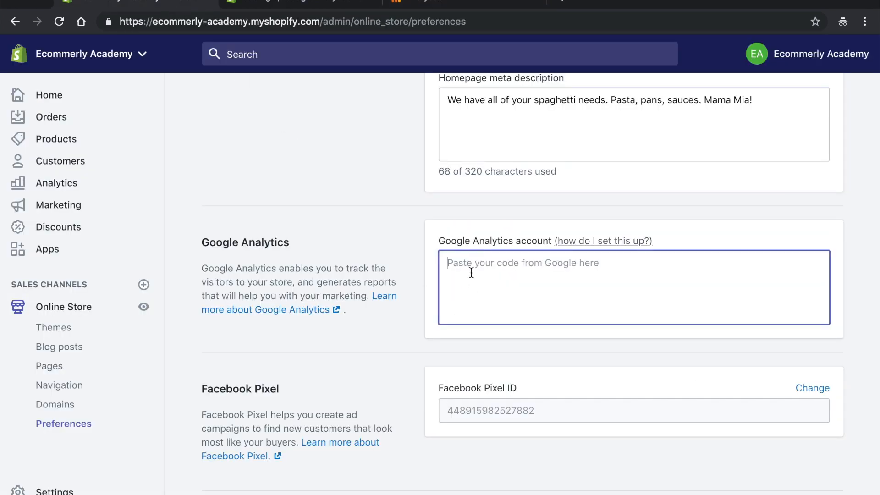
pyautogui.hotkey('ctrl', 'v')
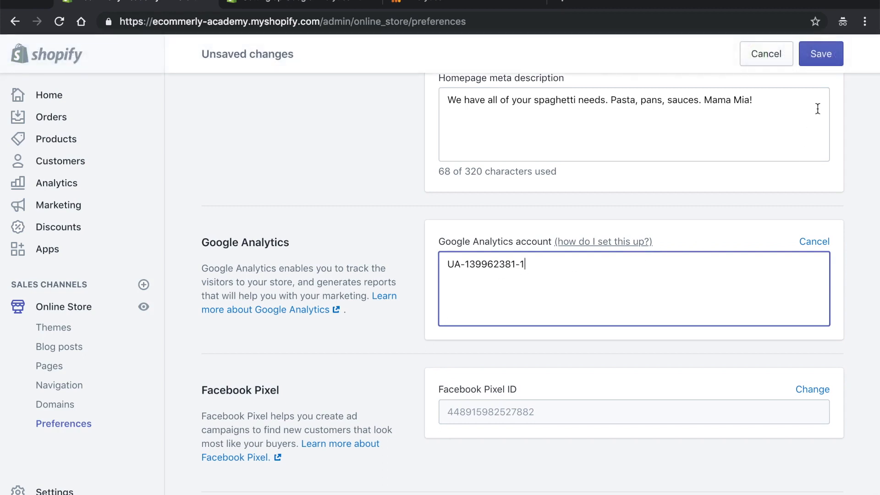
pyautogui.click(820, 55)
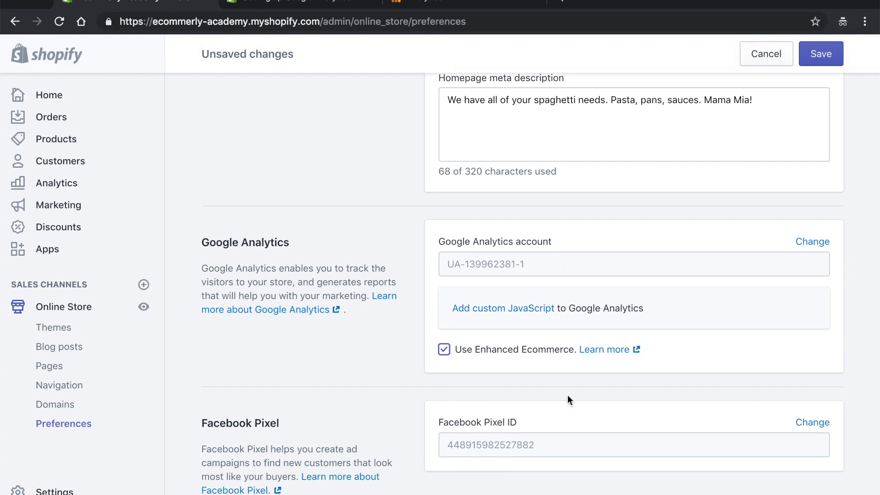
pyautogui.click(830, 55)
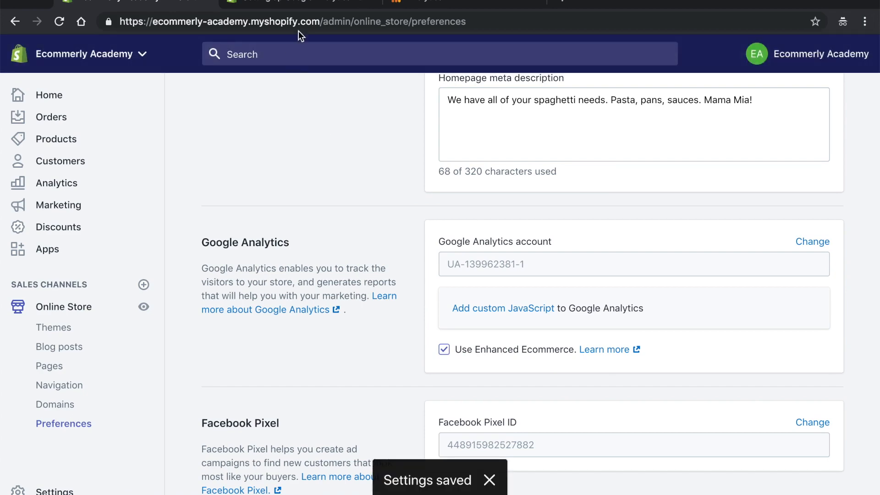
# Step: Return to Google Analytics, review the remaining tracking code information and open the Spag.io property settings
pyautogui.click(422, 5)
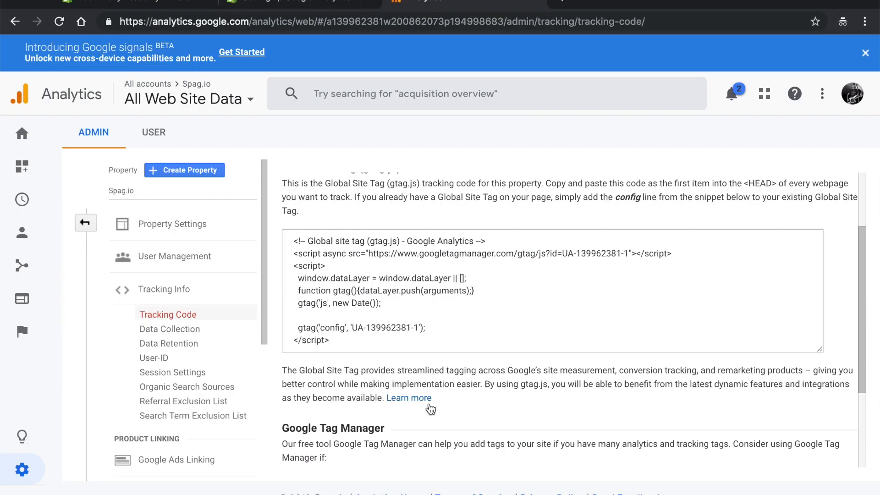
pyautogui.scroll(-5, 429, 408)
pyautogui.scroll(-1, 432, 412)
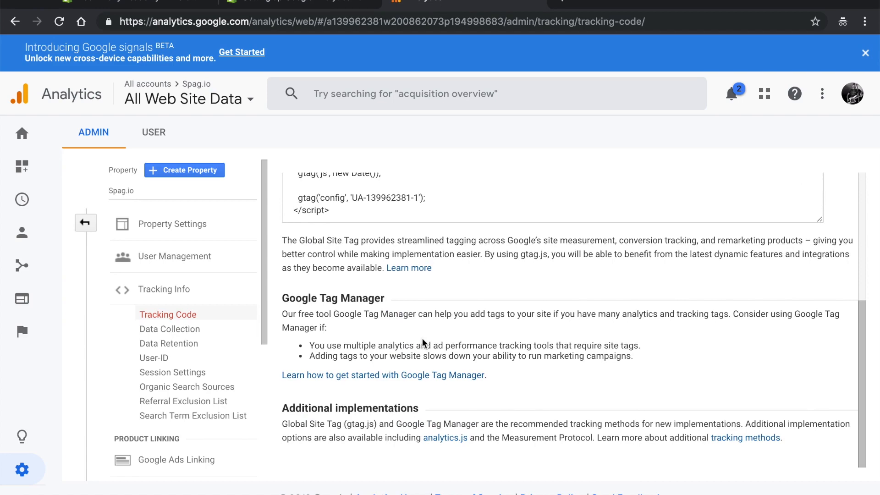
pyautogui.scroll(5, 422, 342)
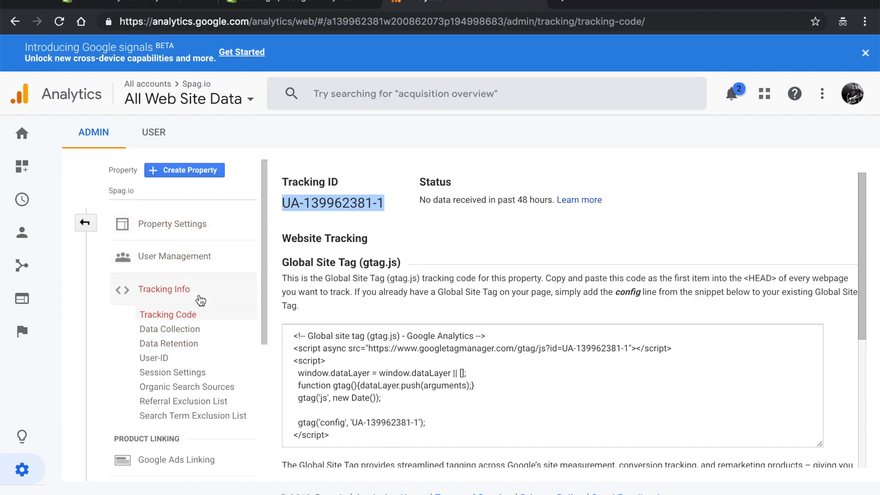
pyautogui.click(153, 226)
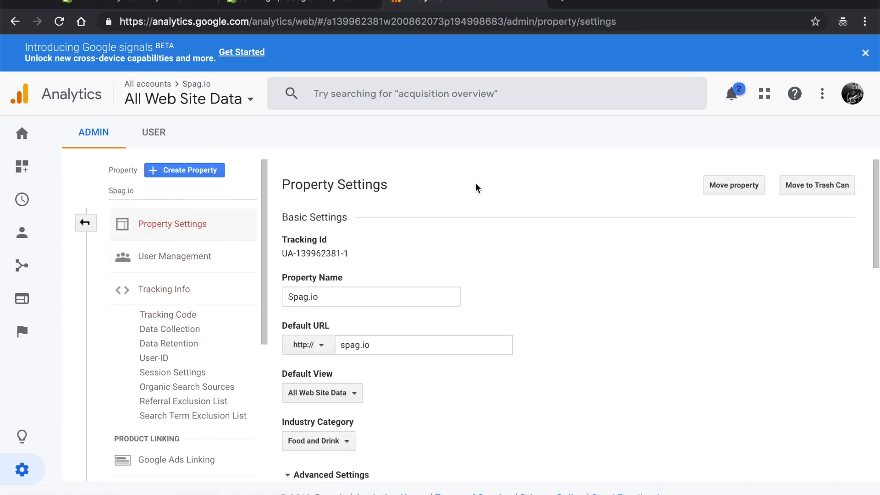
# Step: Open the Real-Time Overview report from the Google Analytics home page
pyautogui.click(21, 138)
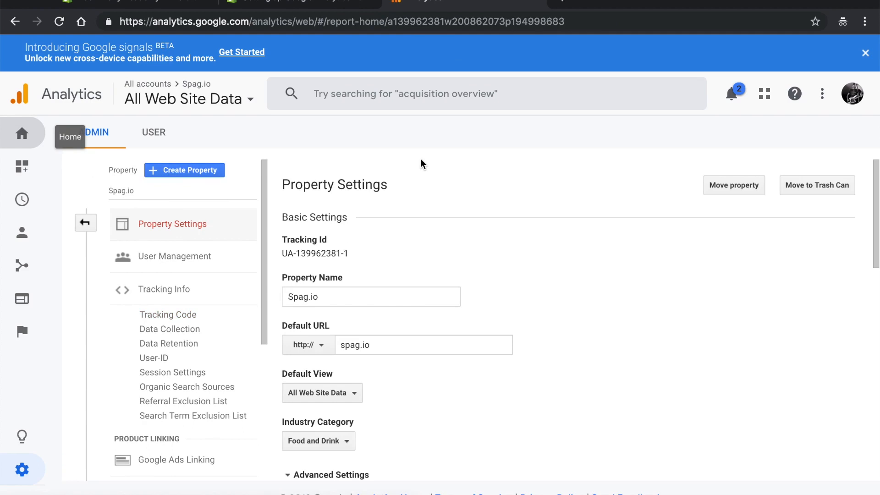
pyautogui.click(24, 133)
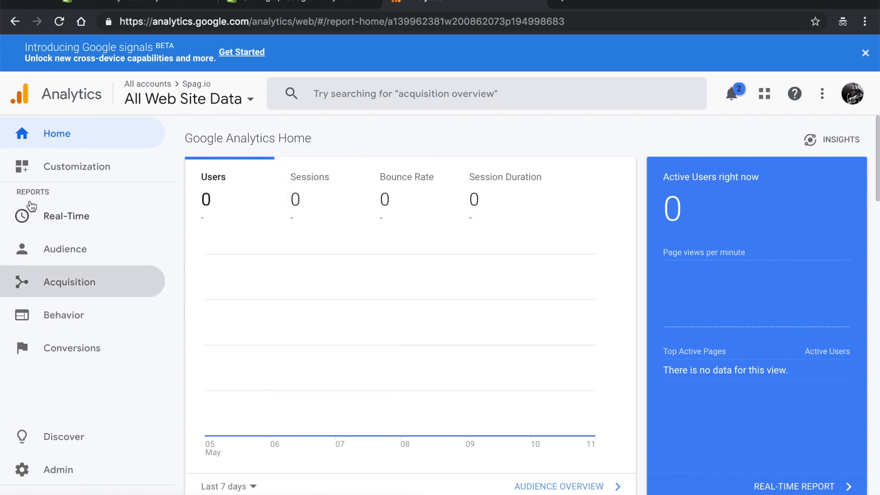
pyautogui.click(53, 225)
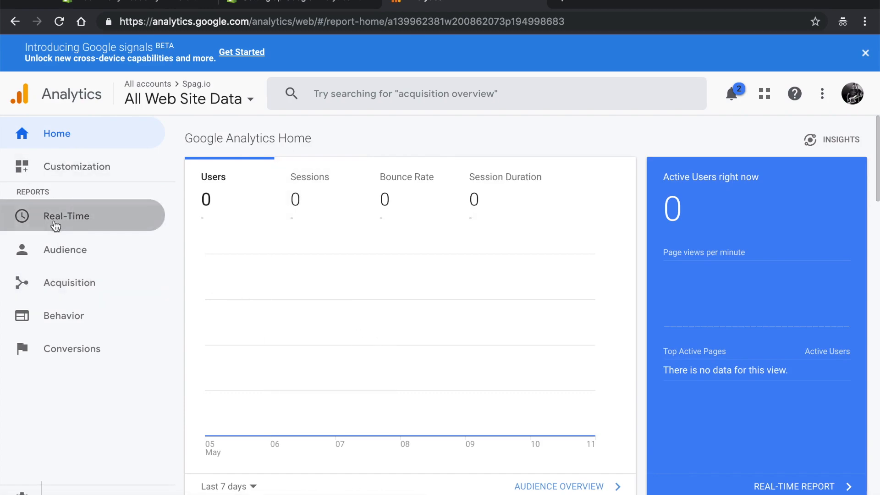
pyautogui.click(74, 244)
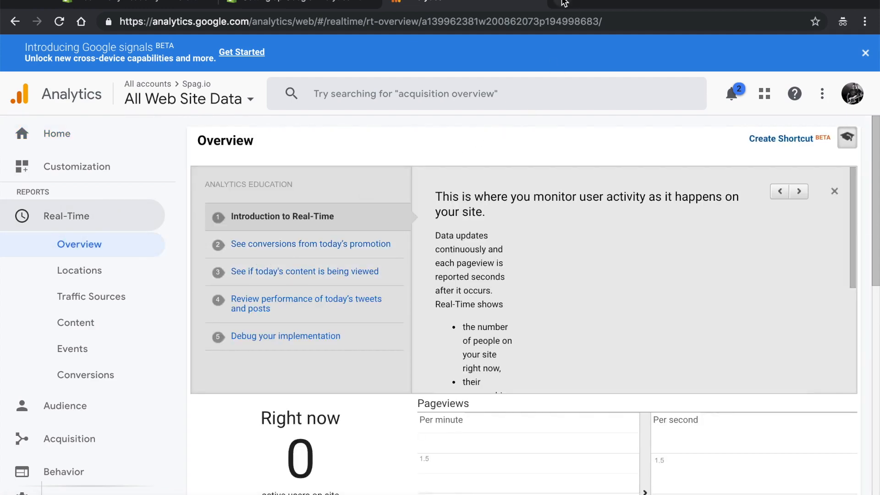
# Step: Load the storefront at spag.io in the spare browser tab to generate a live visit
pyautogui.click(563, 3)
pyautogui.write('s')
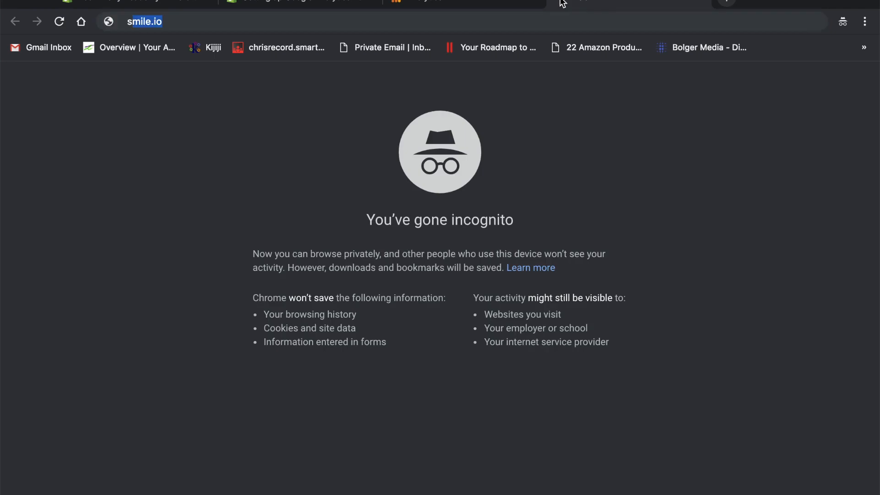
pyautogui.write('pag.io')
pyautogui.press('Return')
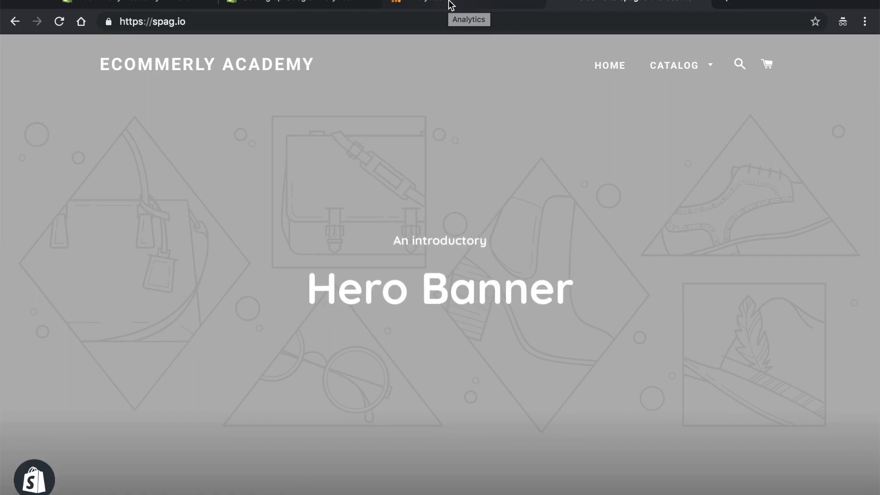
# Step: Check the active users and pageviews in the Google Analytics real-time overview
pyautogui.click(450, 5)
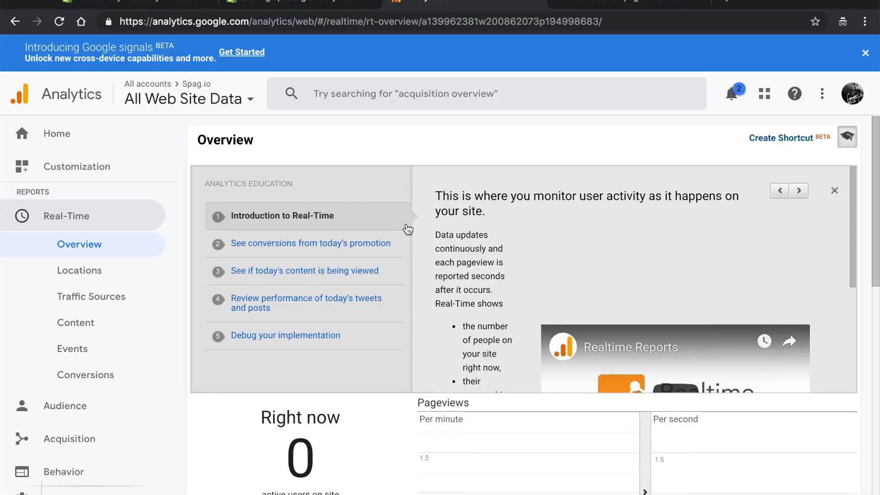
pyautogui.scroll(-3, 405, 228)
pyautogui.scroll(-2, 399, 232)
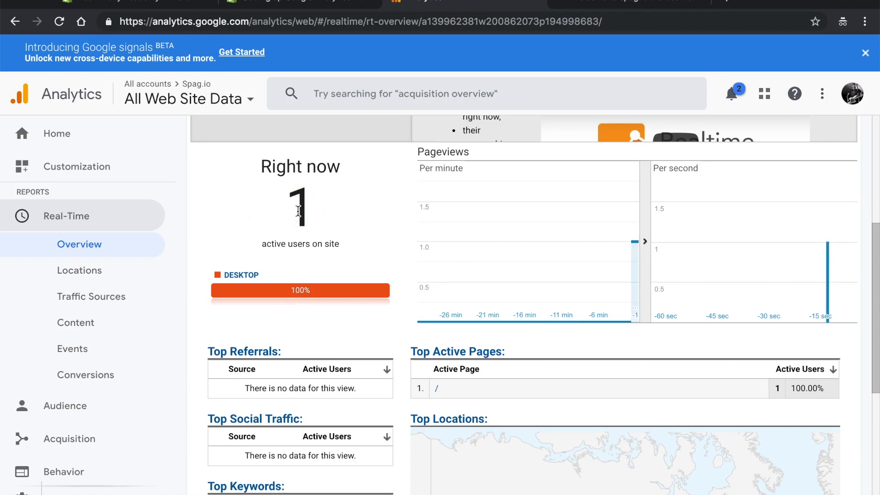
pyautogui.scroll(-1, 298, 212)
# Step: View the real-time visitor locations and drill down into Canada to see its cities
pyautogui.click(96, 275)
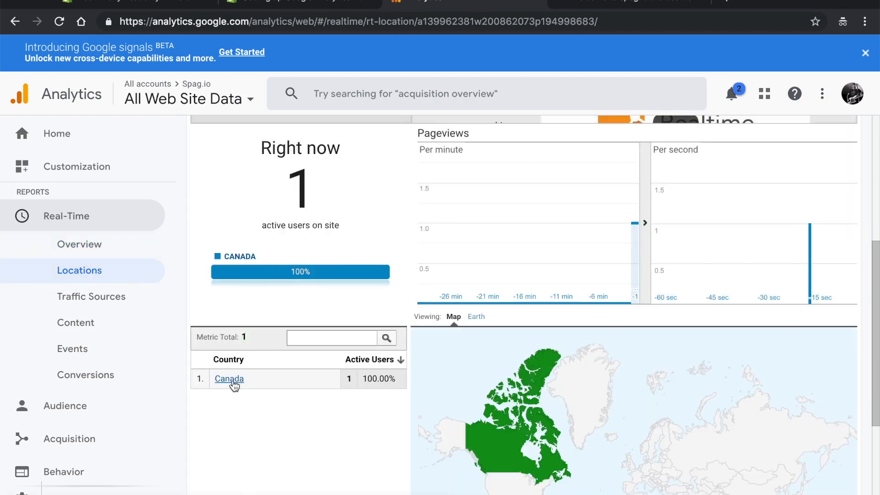
pyautogui.click(232, 382)
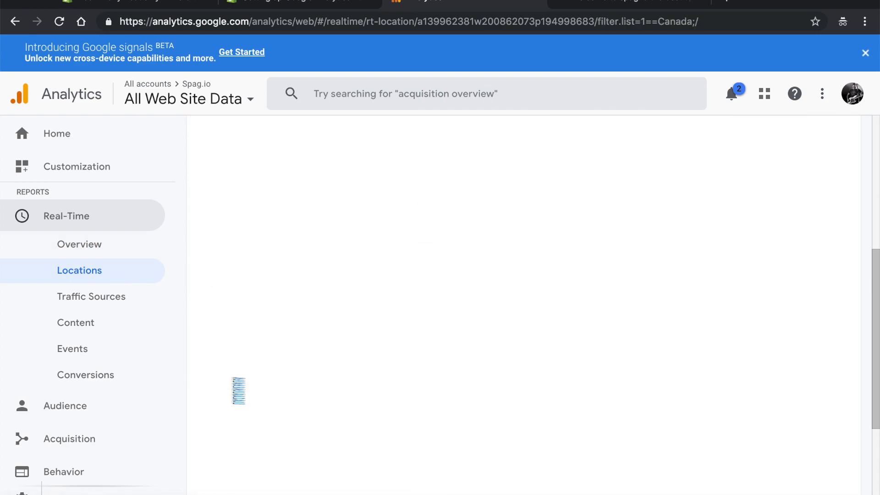
pyautogui.scroll(2, 236, 386)
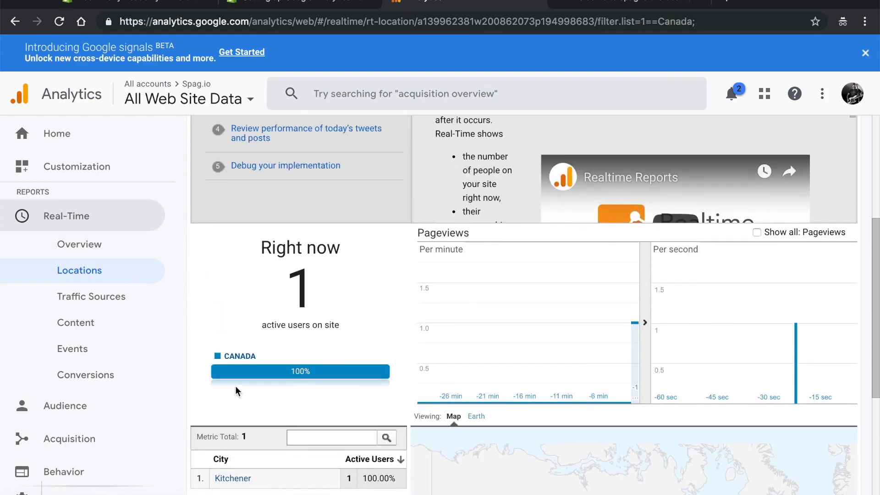
pyautogui.scroll(1, 252, 480)
pyautogui.scroll(1, 251, 484)
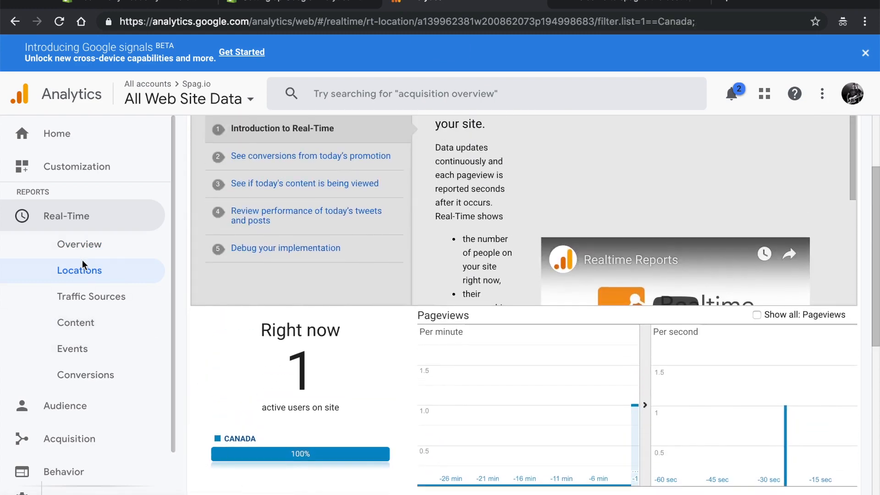
# Step: Examine the medium and source of the active visitors in the real-time Traffic Sources report
pyautogui.click(109, 302)
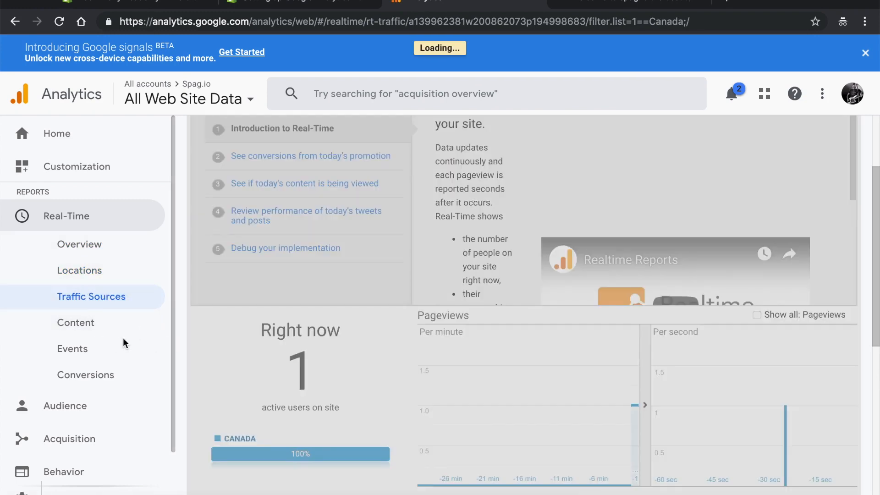
pyautogui.scroll(-3, 301, 316)
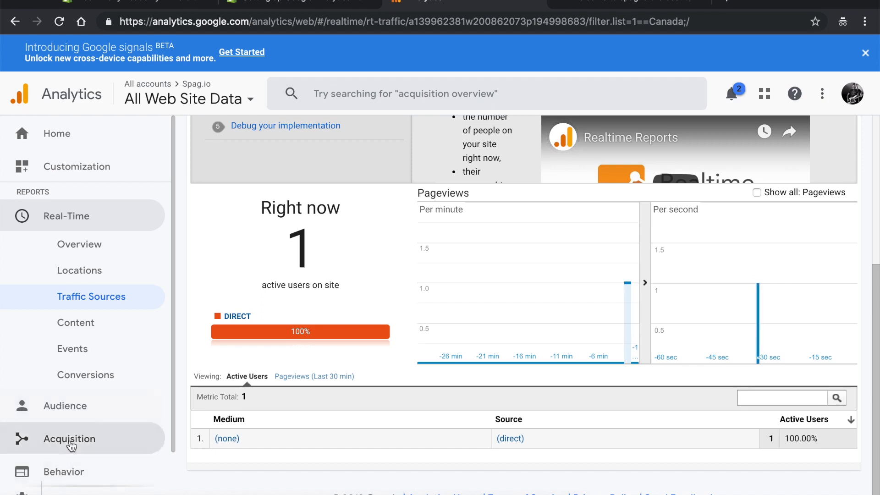
pyautogui.scroll(-1, 74, 442)
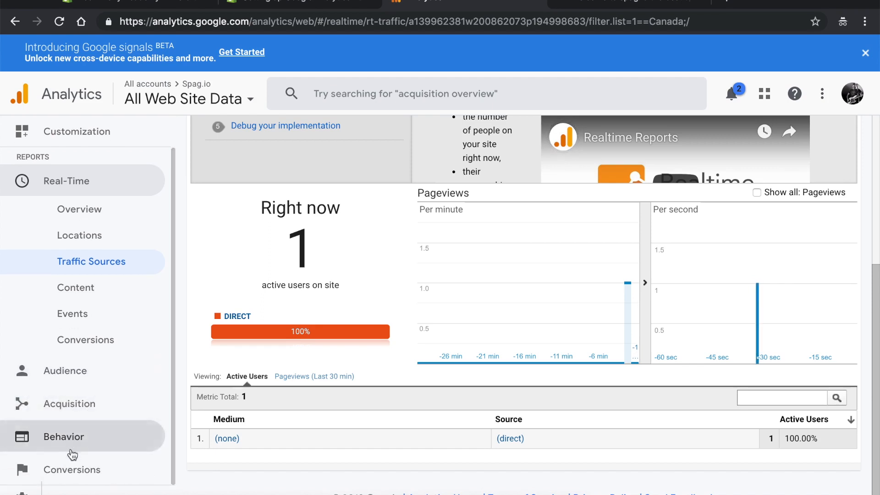
# Step: Open the Ecommerce Overview report within the Conversions reports
pyautogui.click(72, 476)
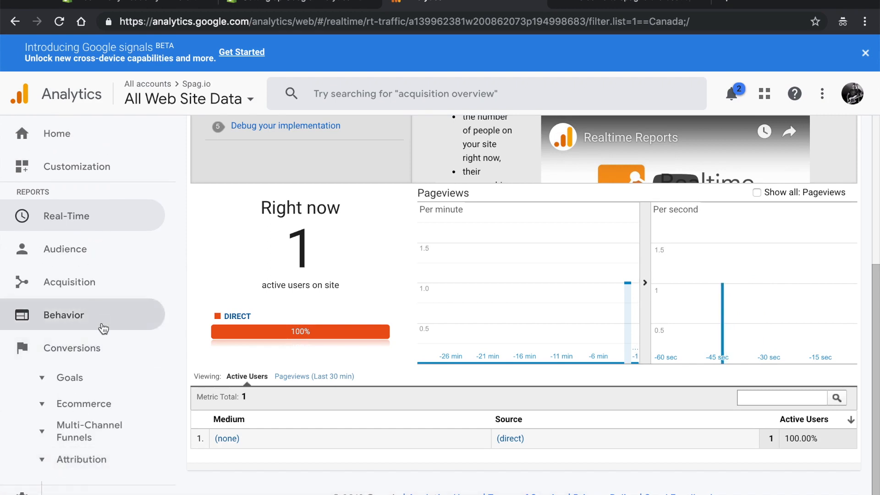
pyautogui.click(93, 403)
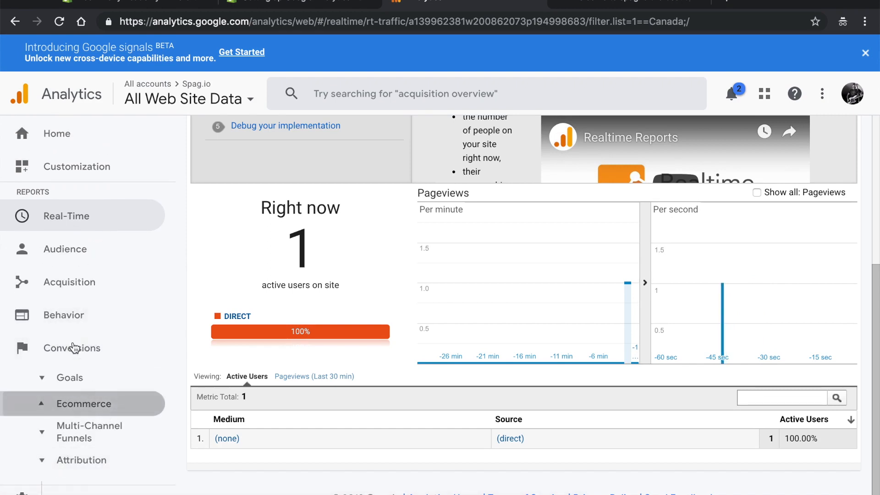
pyautogui.click(79, 315)
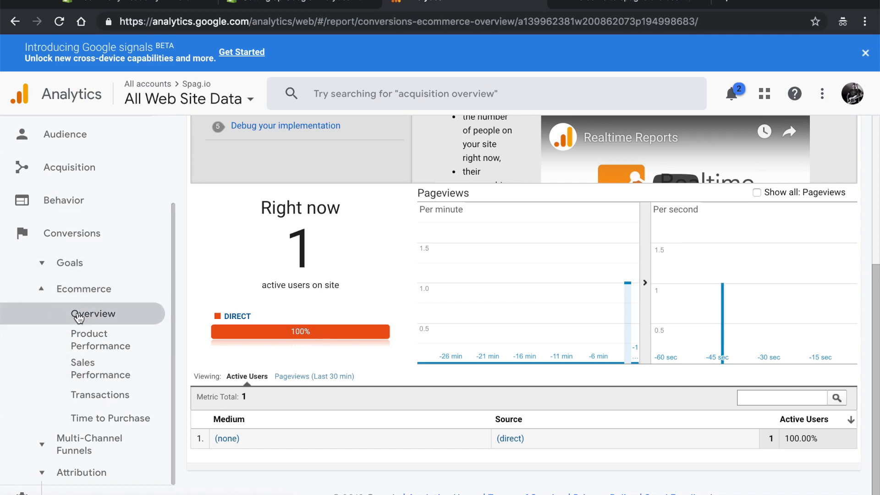